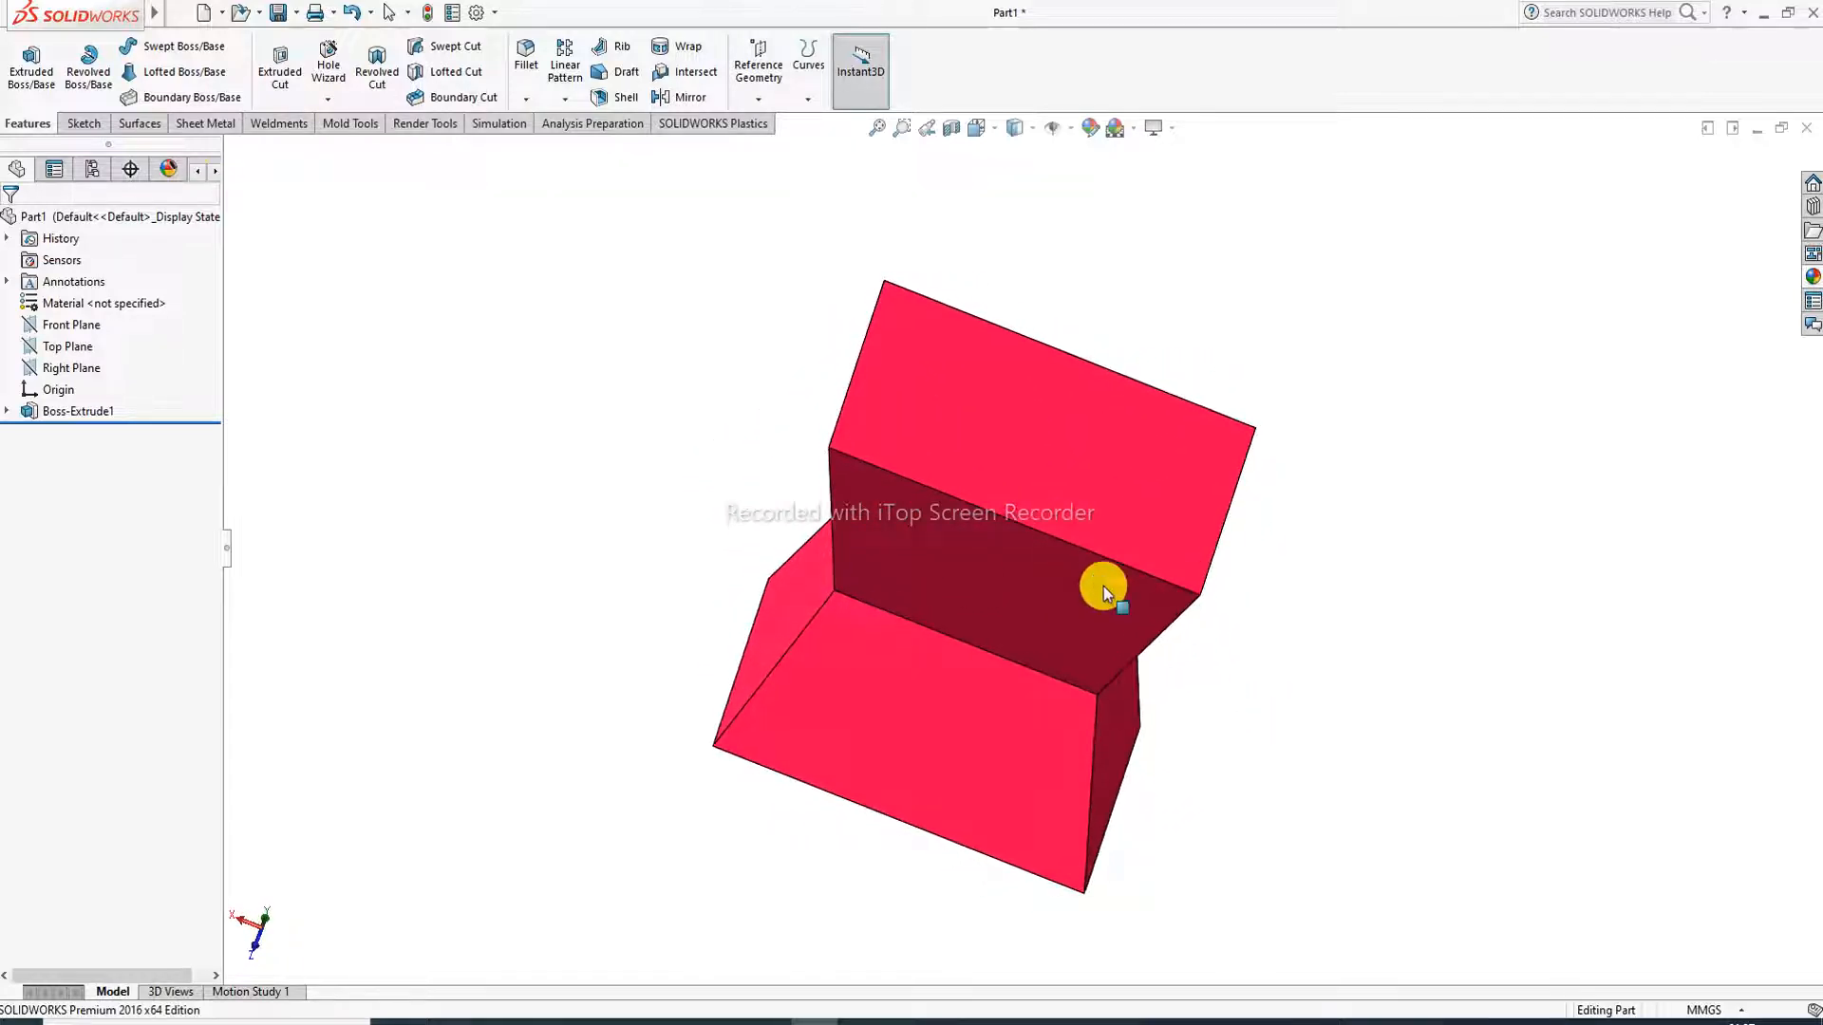
Step: Start a Hole Wizard feature on the block and choose the counterbore hole type
{"action": "middle_click_drag", "start_coordinate": [1051, 467], "coordinate": [1050, 472]}
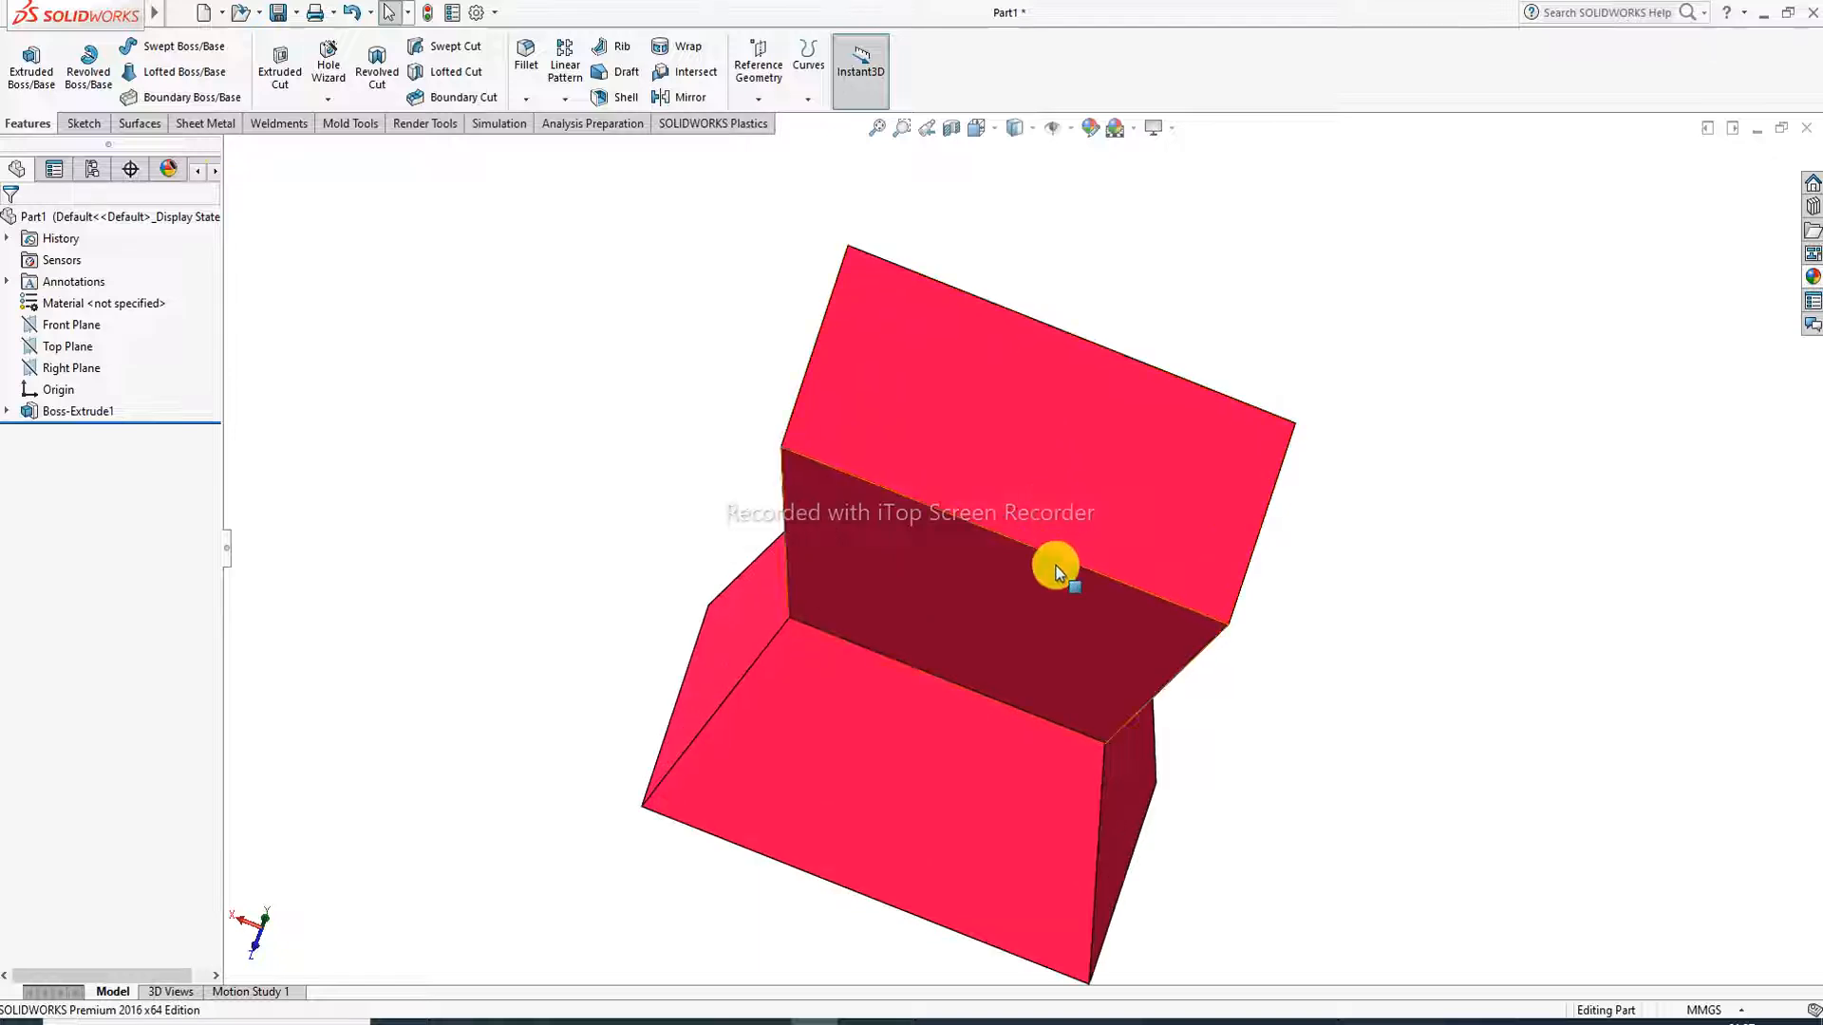
{"action": "middle_click_drag", "start_coordinate": [1056, 566], "coordinate": [988, 472]}
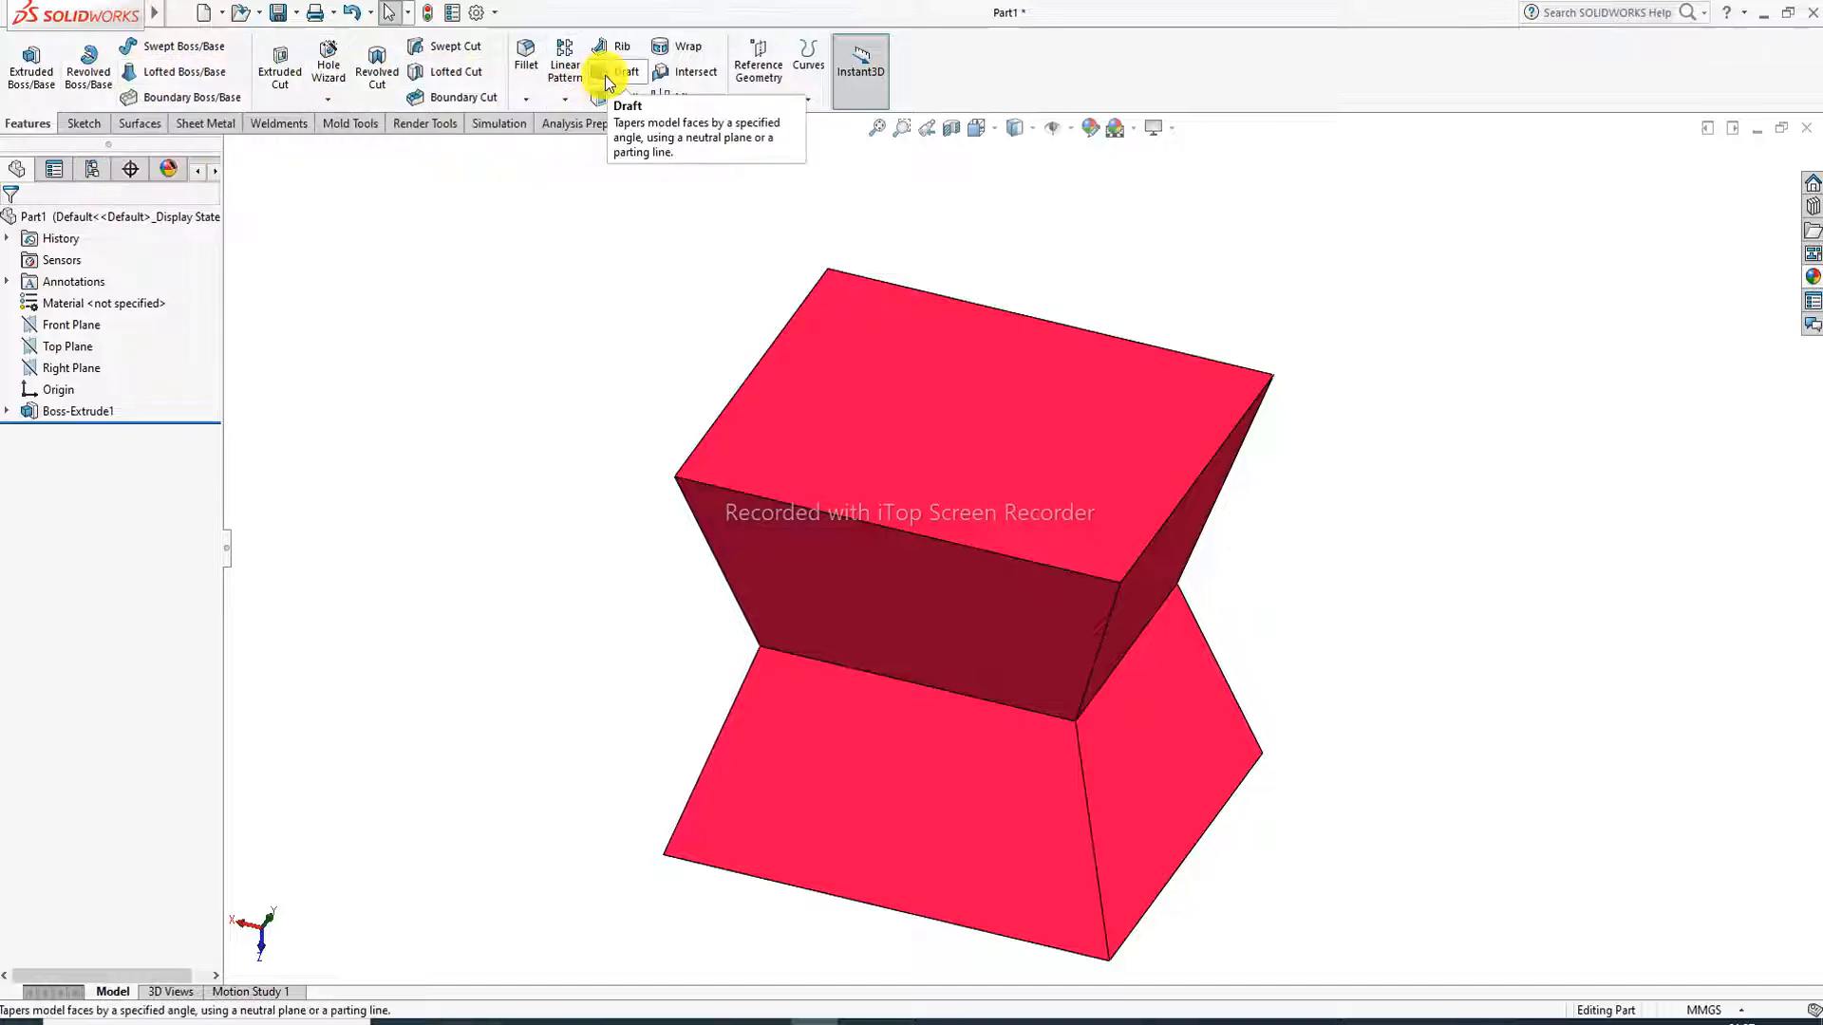
{"action": "left_click", "coordinate": [328, 95]}
{"action": "left_click", "coordinate": [327, 97]}
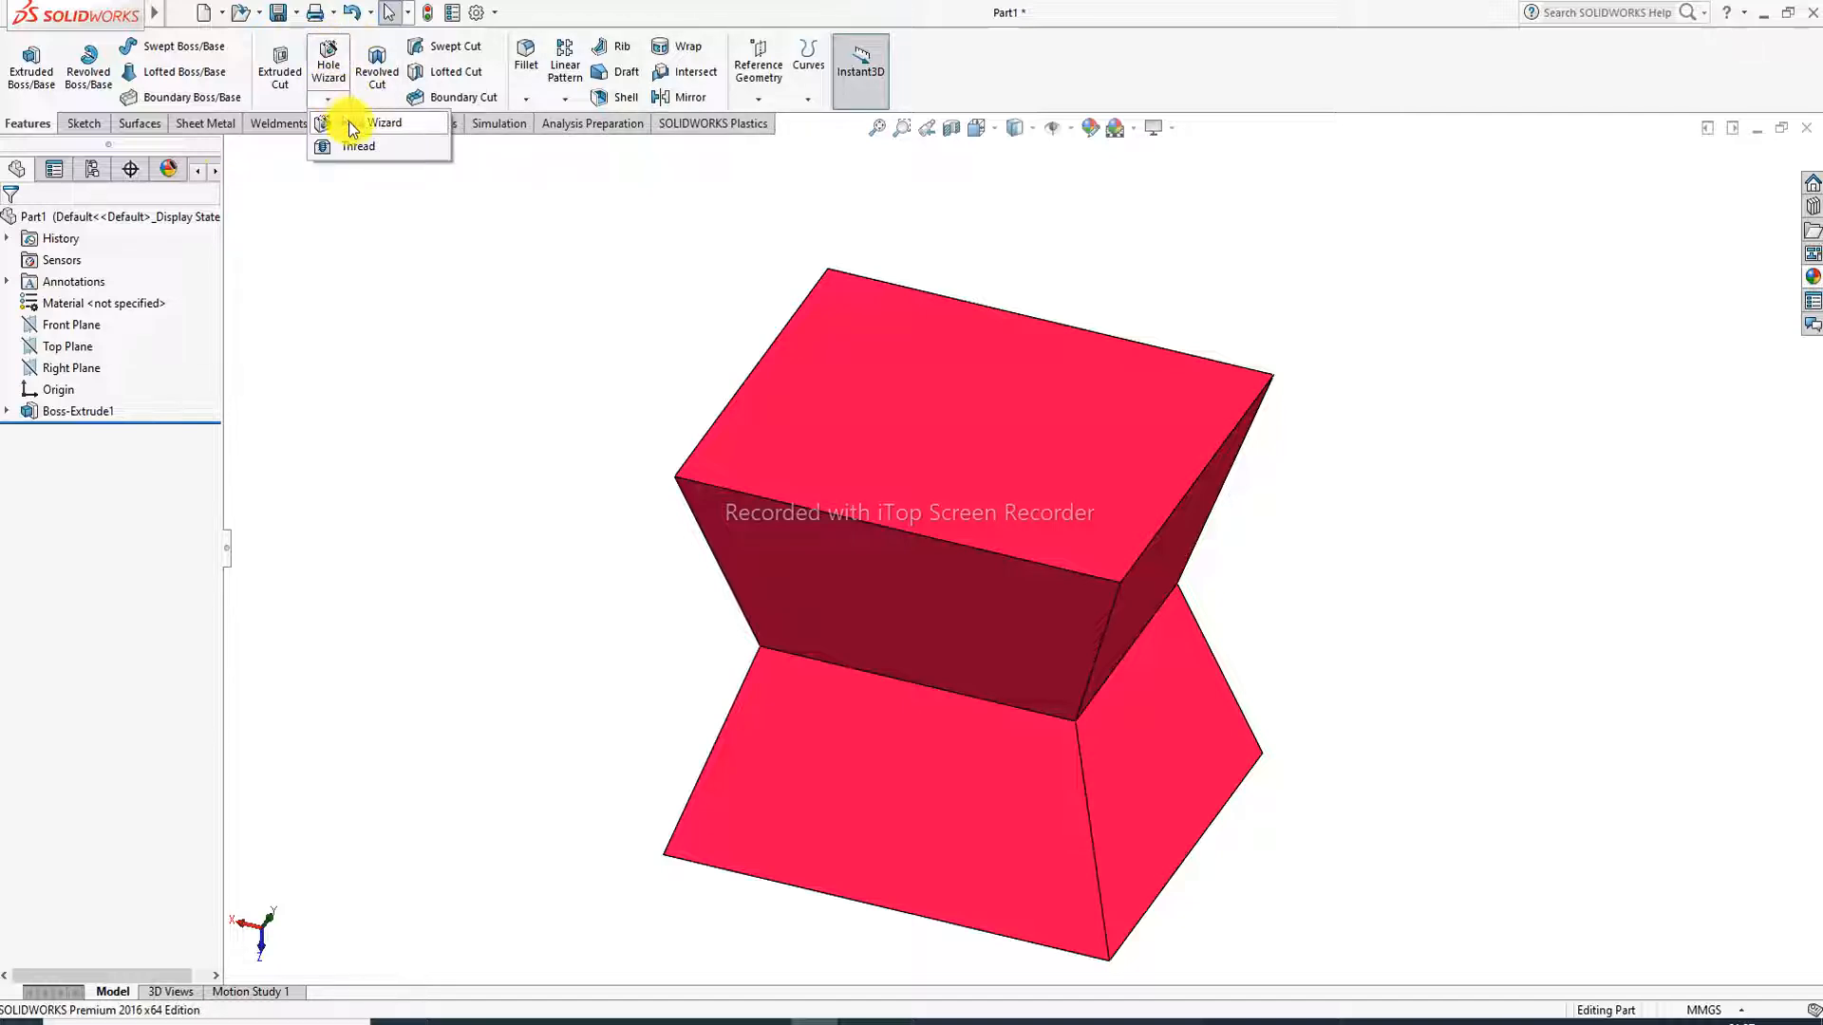
{"action": "left_click", "coordinate": [353, 124]}
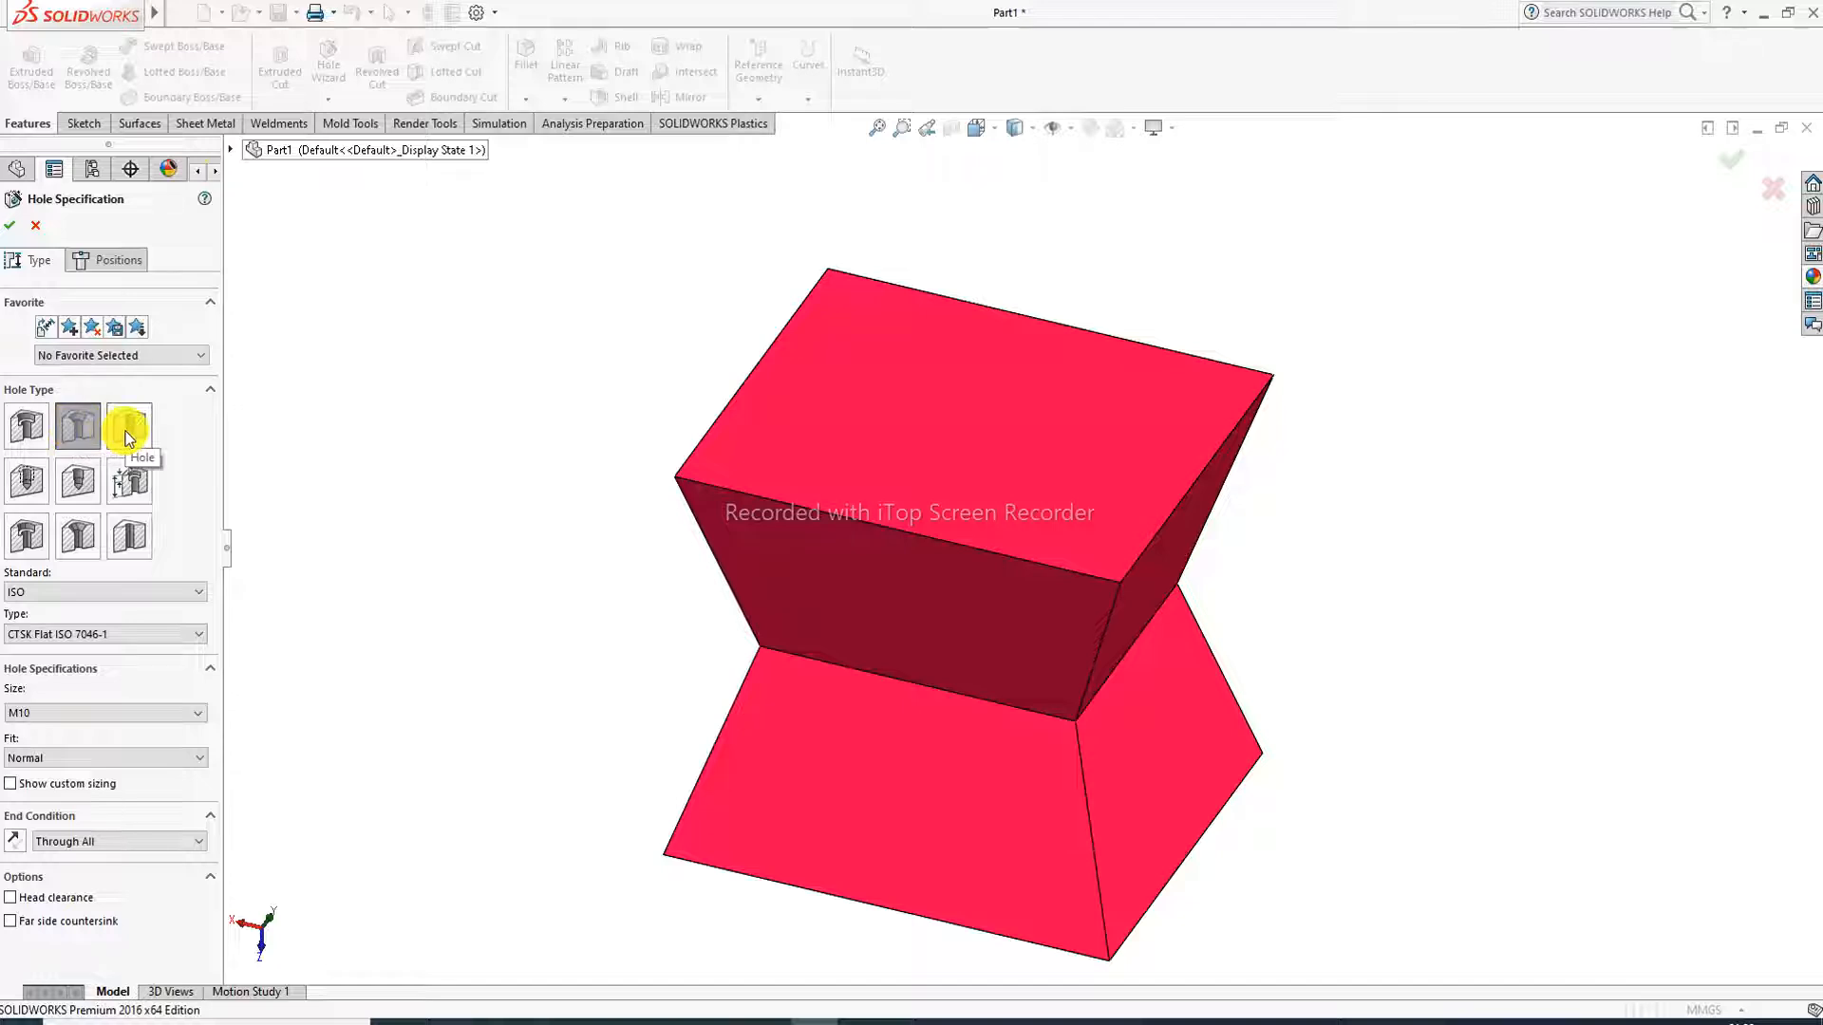
{"action": "left_click", "coordinate": [26, 428]}
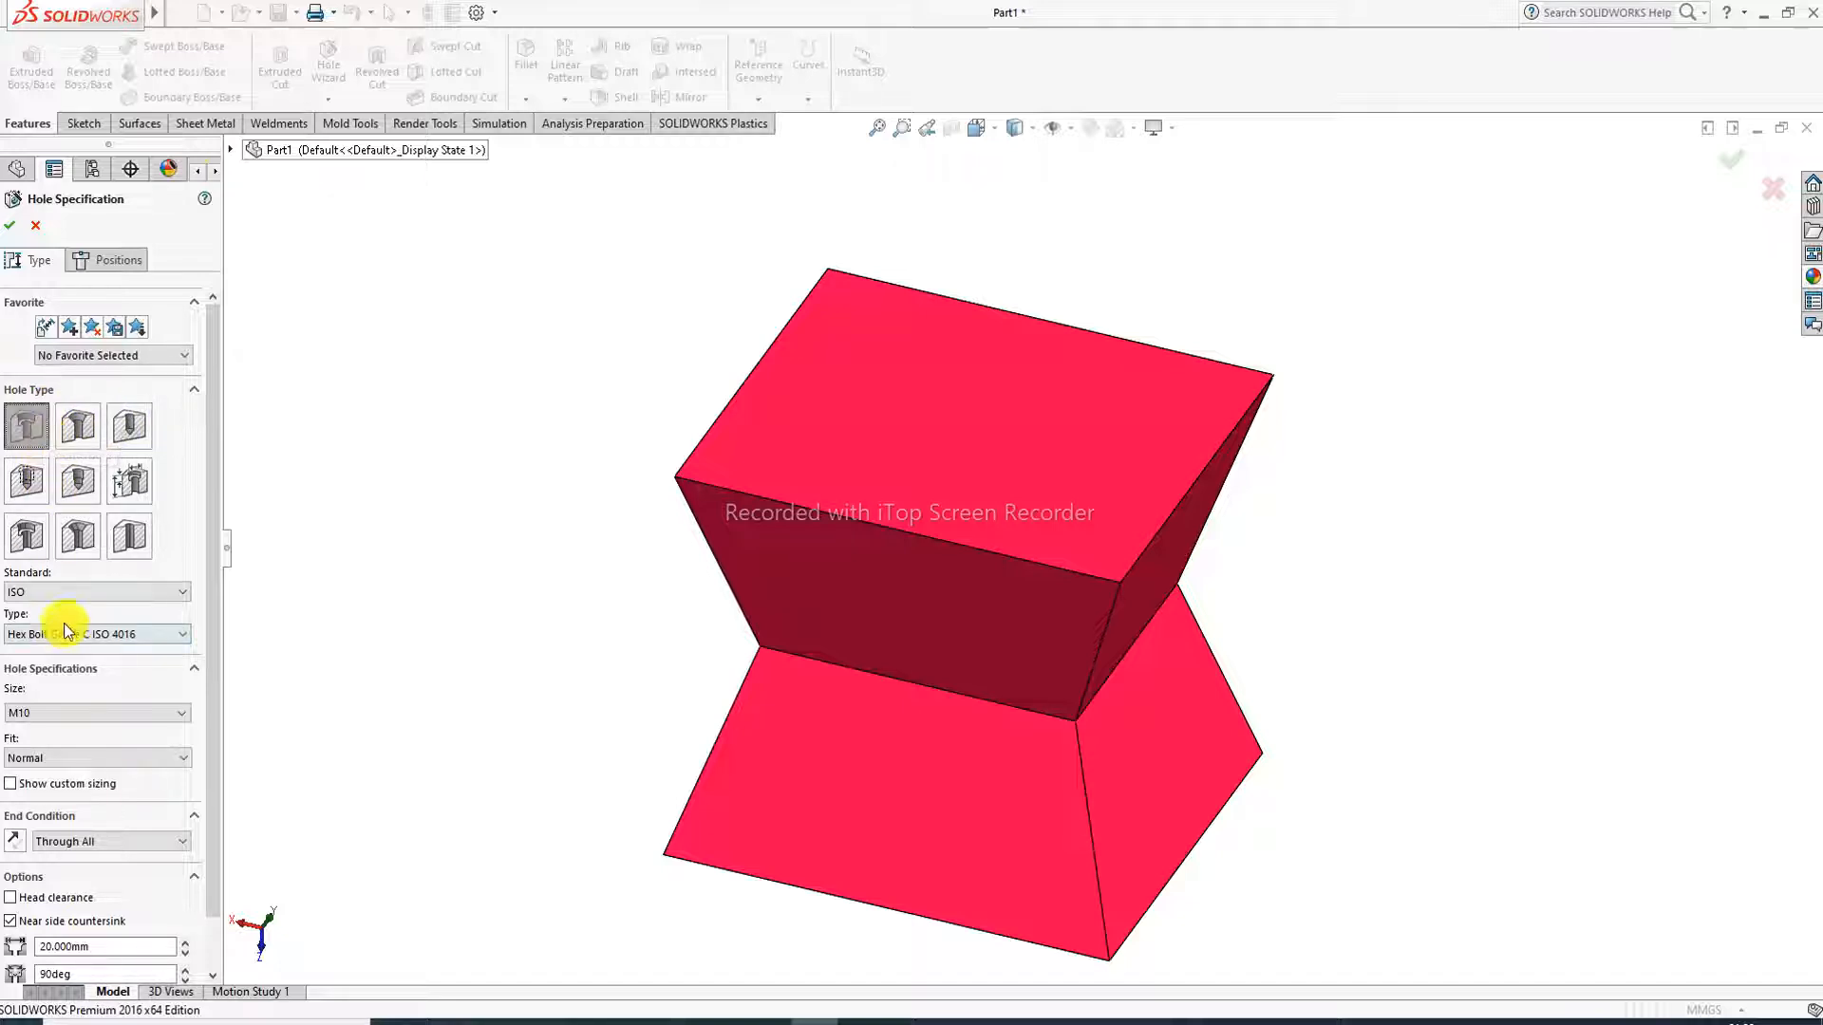
{"action": "scroll", "coordinate": [116, 637], "scroll_direction": "down", "scroll_amount": 1}
Step: Keep the ISO standard and set the counterbore's fastener type to Hex Bolt Grade C ISO 4016
{"action": "left_click", "coordinate": [176, 592]}
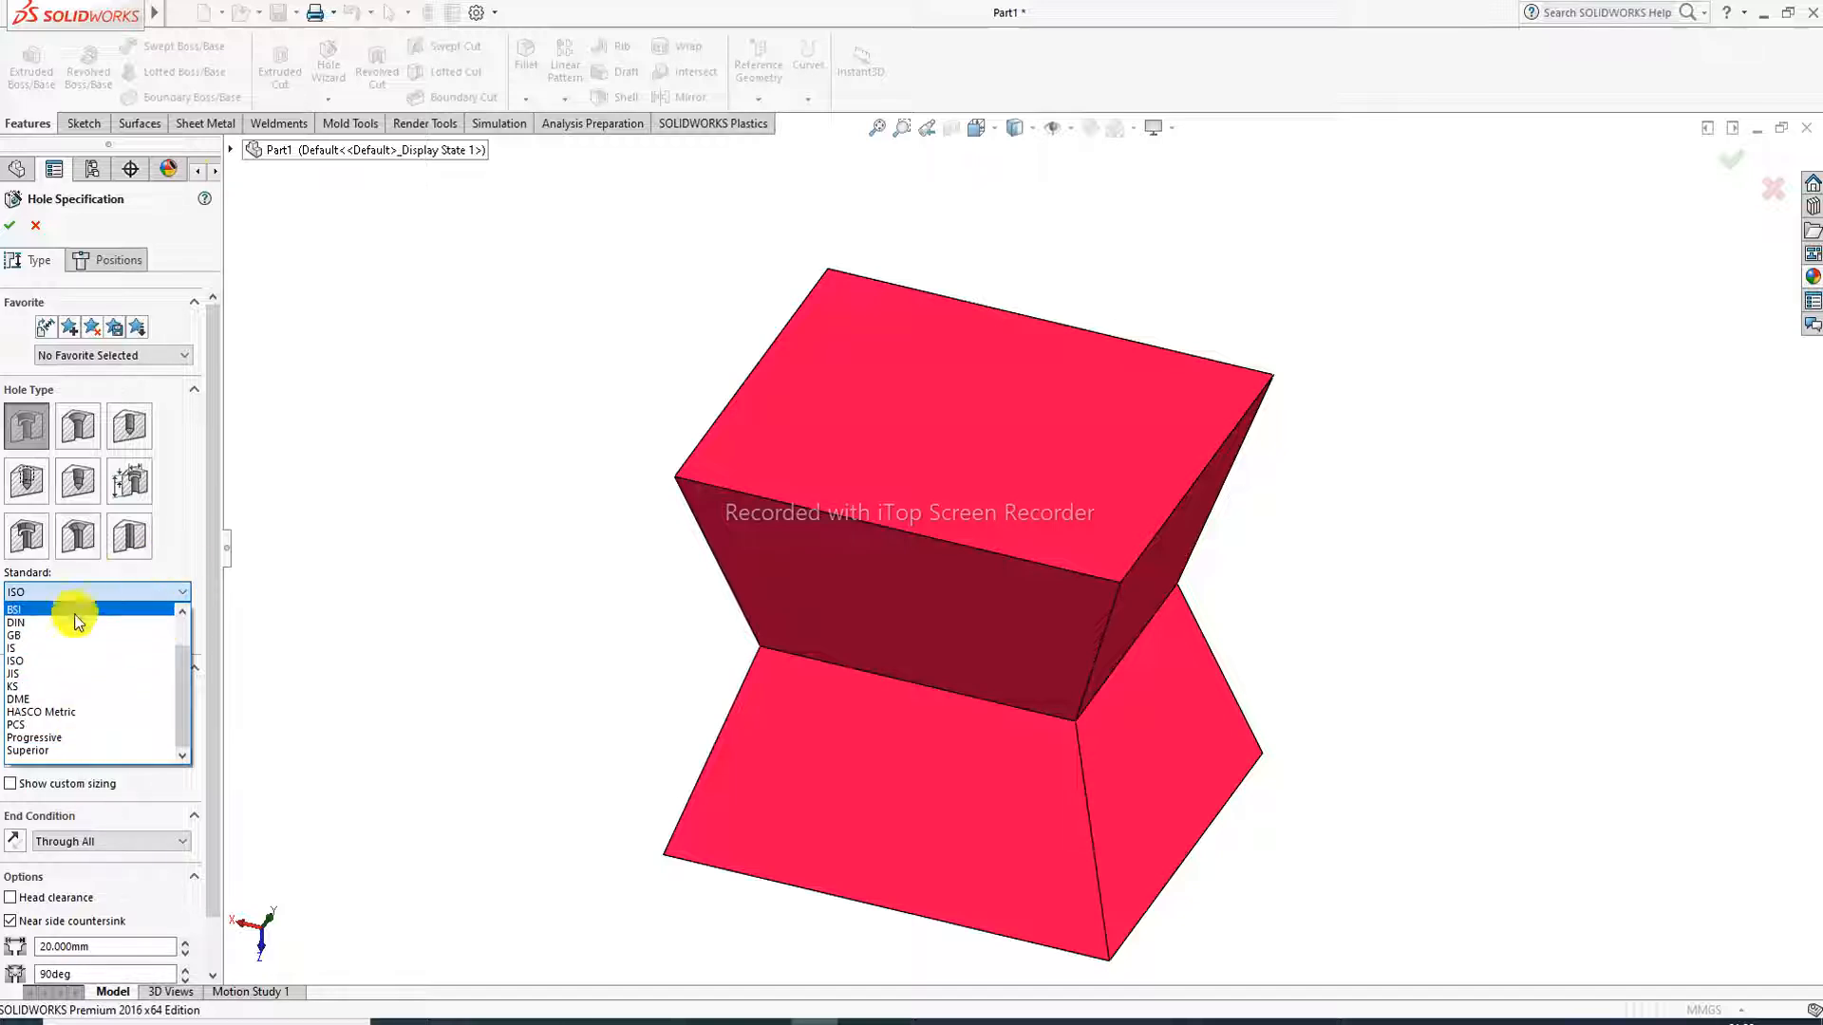
{"action": "left_click", "coordinate": [55, 590]}
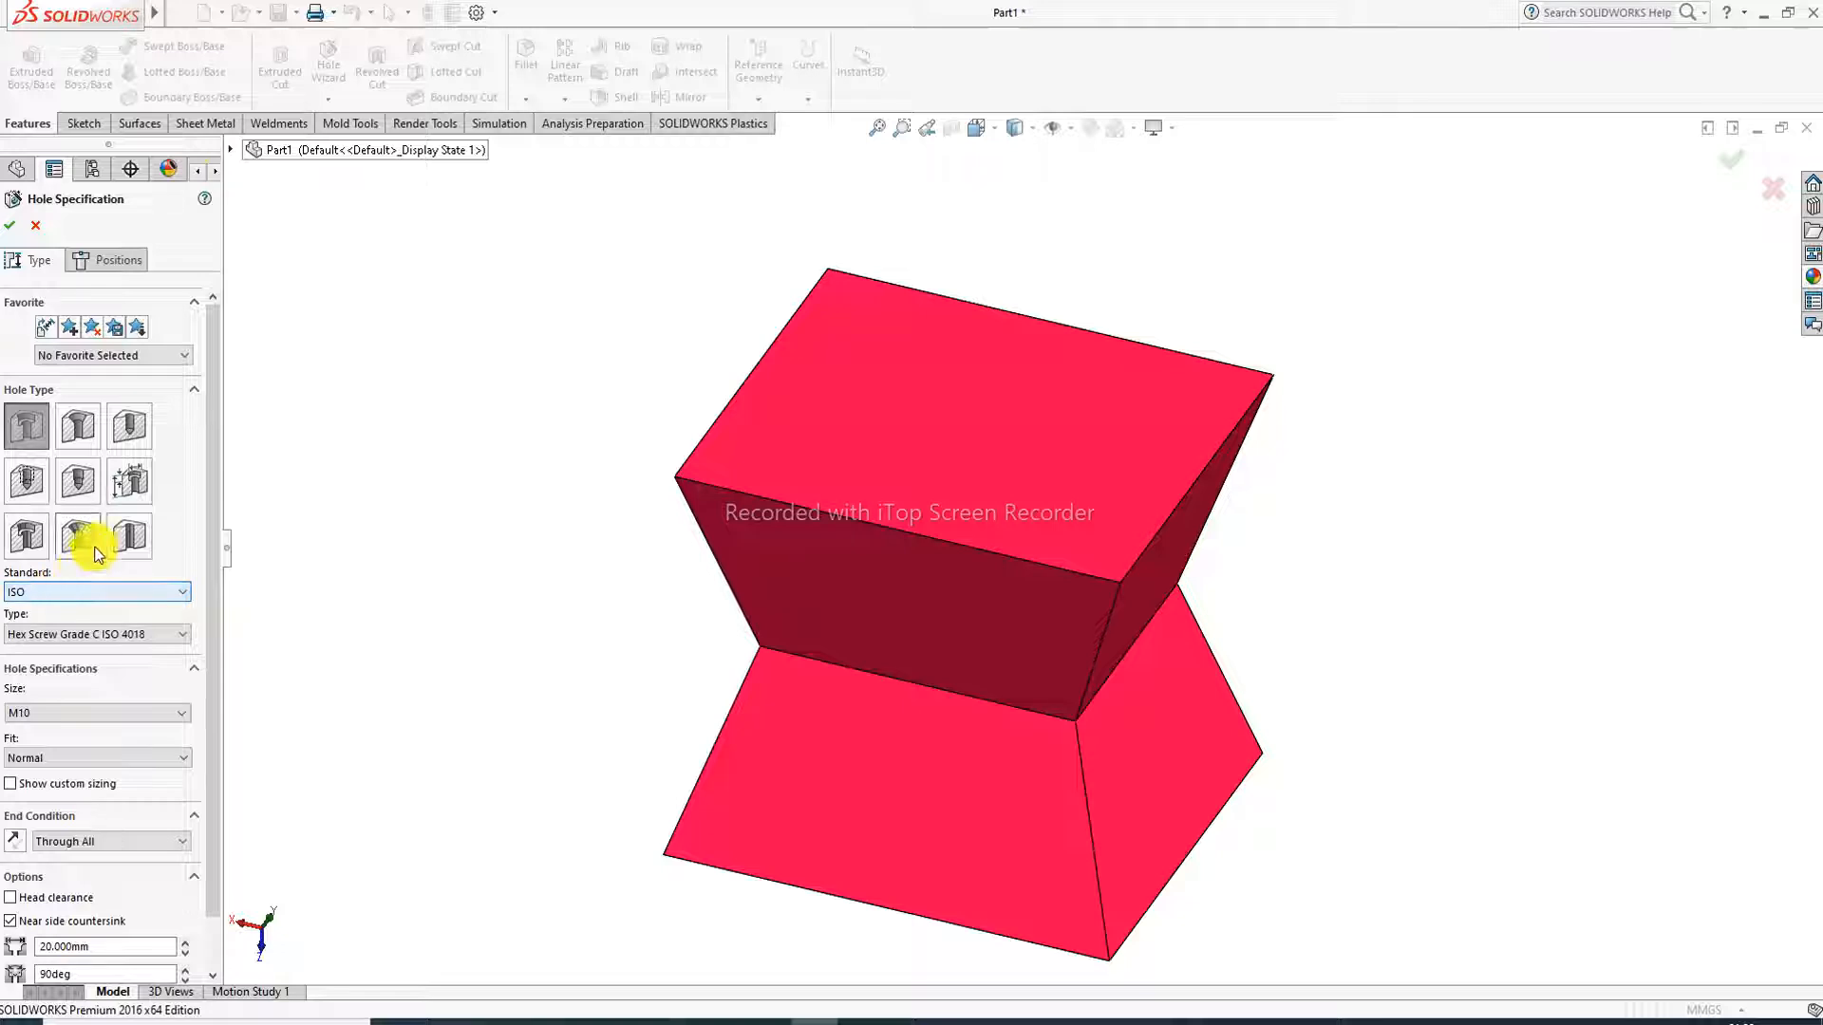
{"action": "left_click", "coordinate": [157, 636]}
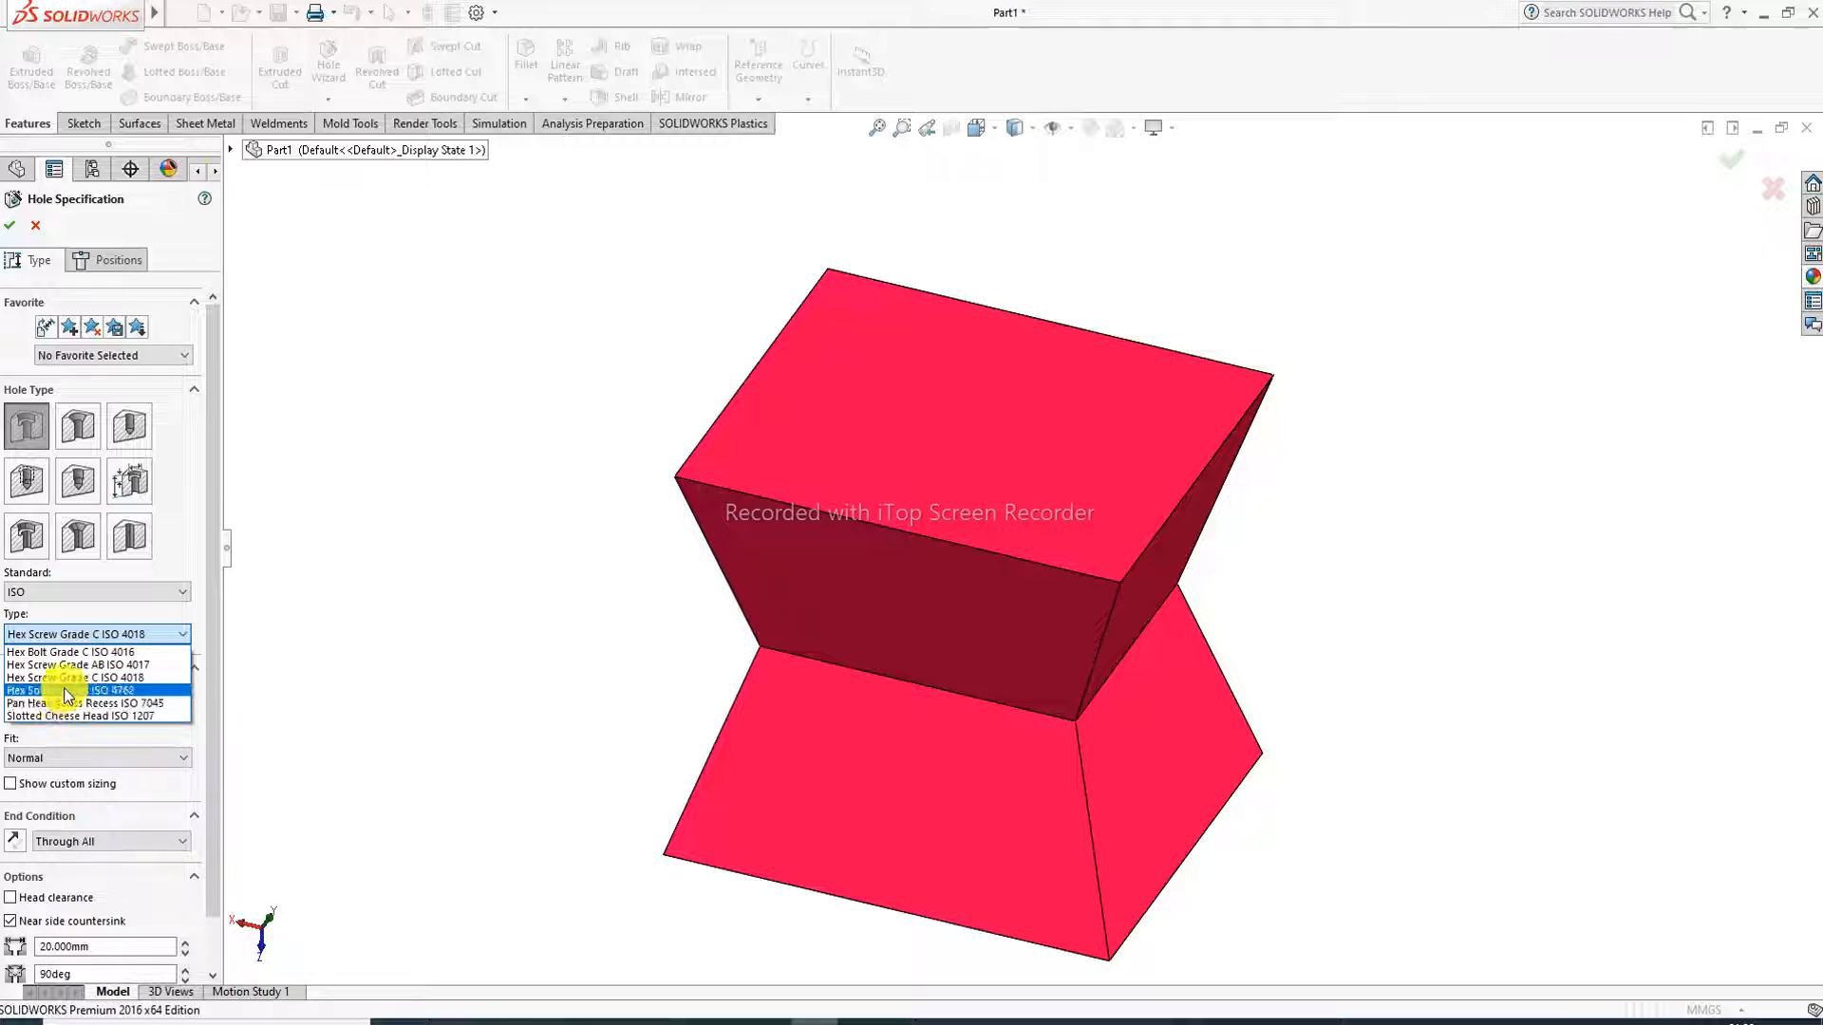
{"action": "left_click", "coordinate": [152, 636]}
{"action": "left_click", "coordinate": [172, 636]}
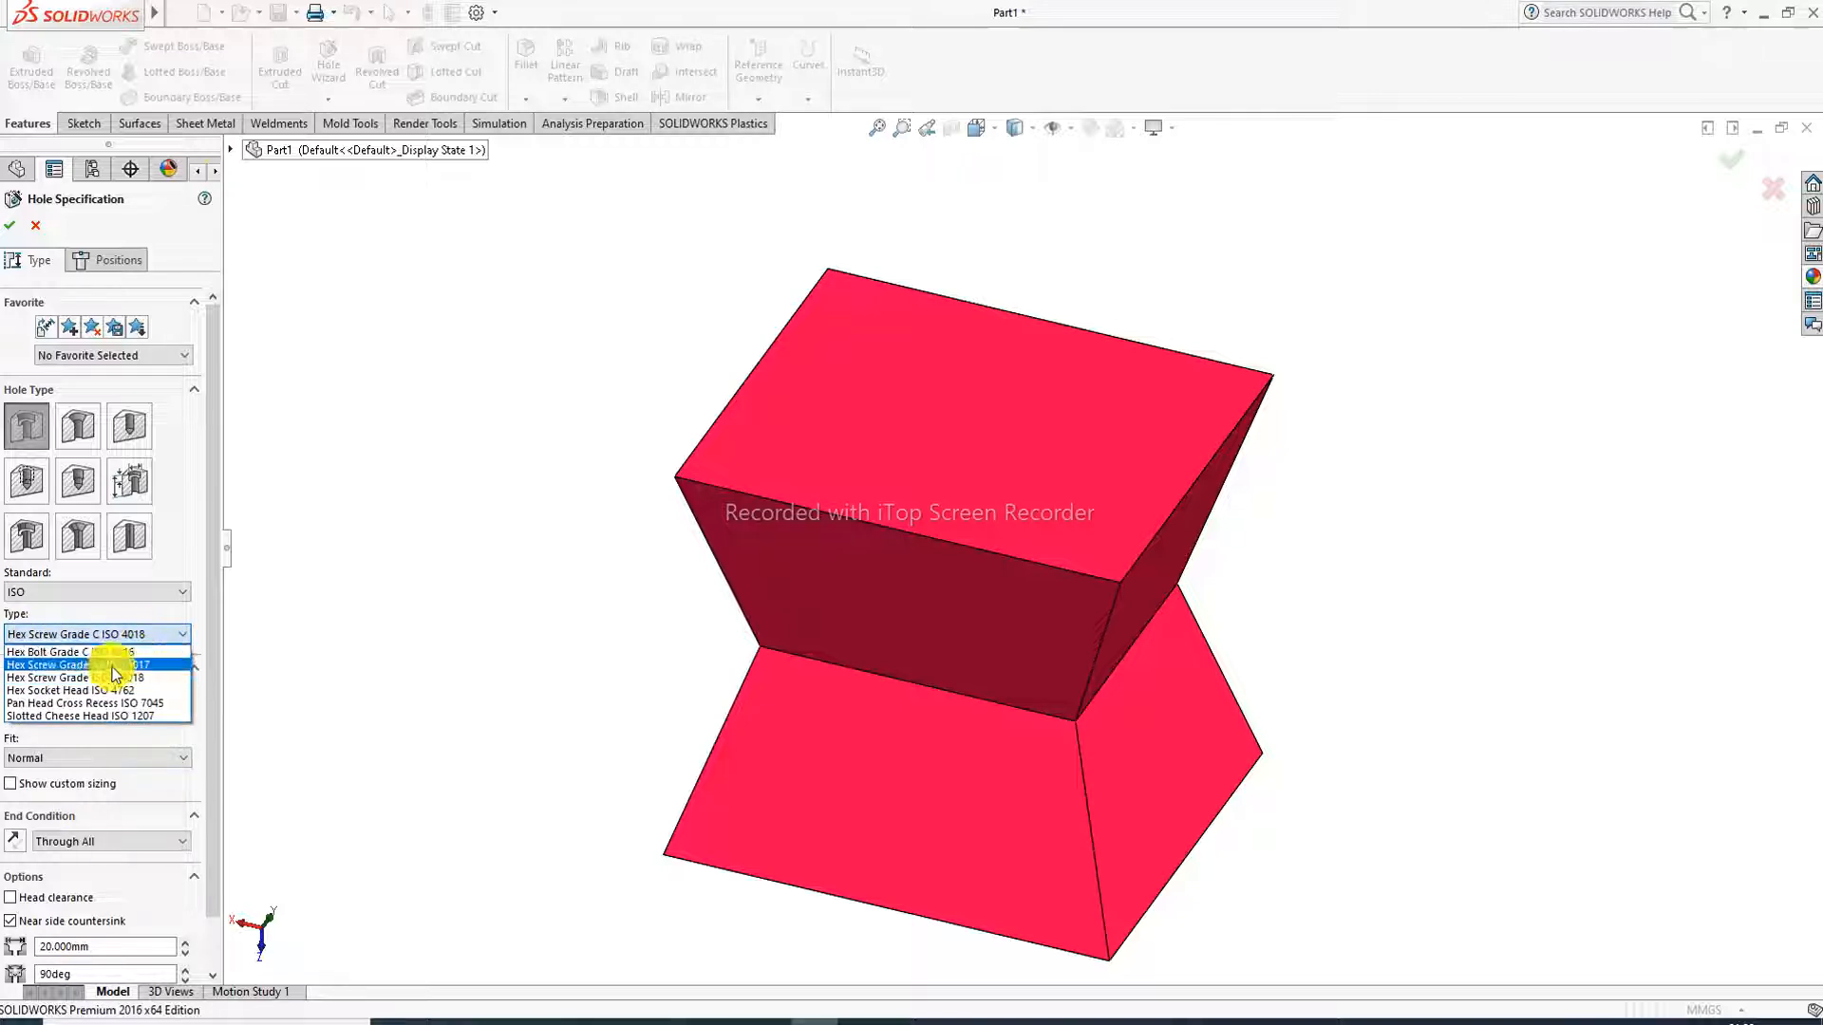
{"action": "left_click", "coordinate": [113, 650]}
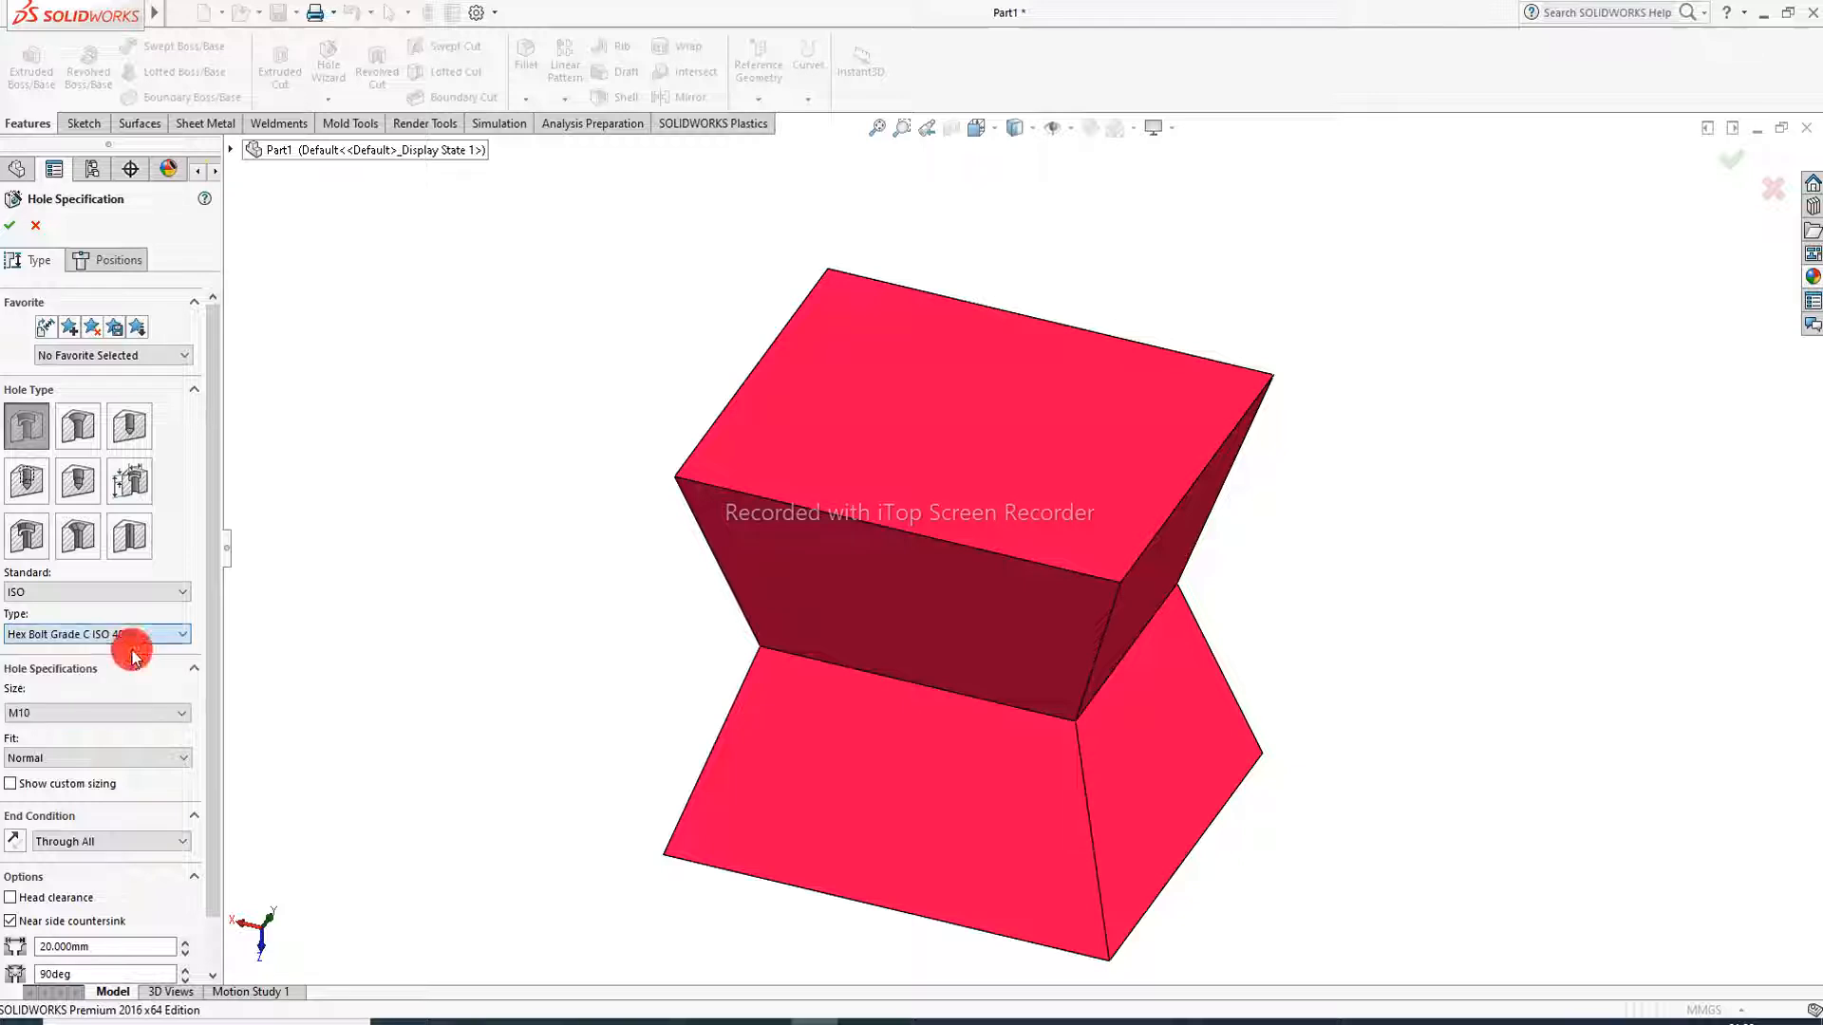
Step: Specify the counterbore hole as size M8 with Normal fit and a Blind end condition
{"action": "left_click", "coordinate": [76, 719]}
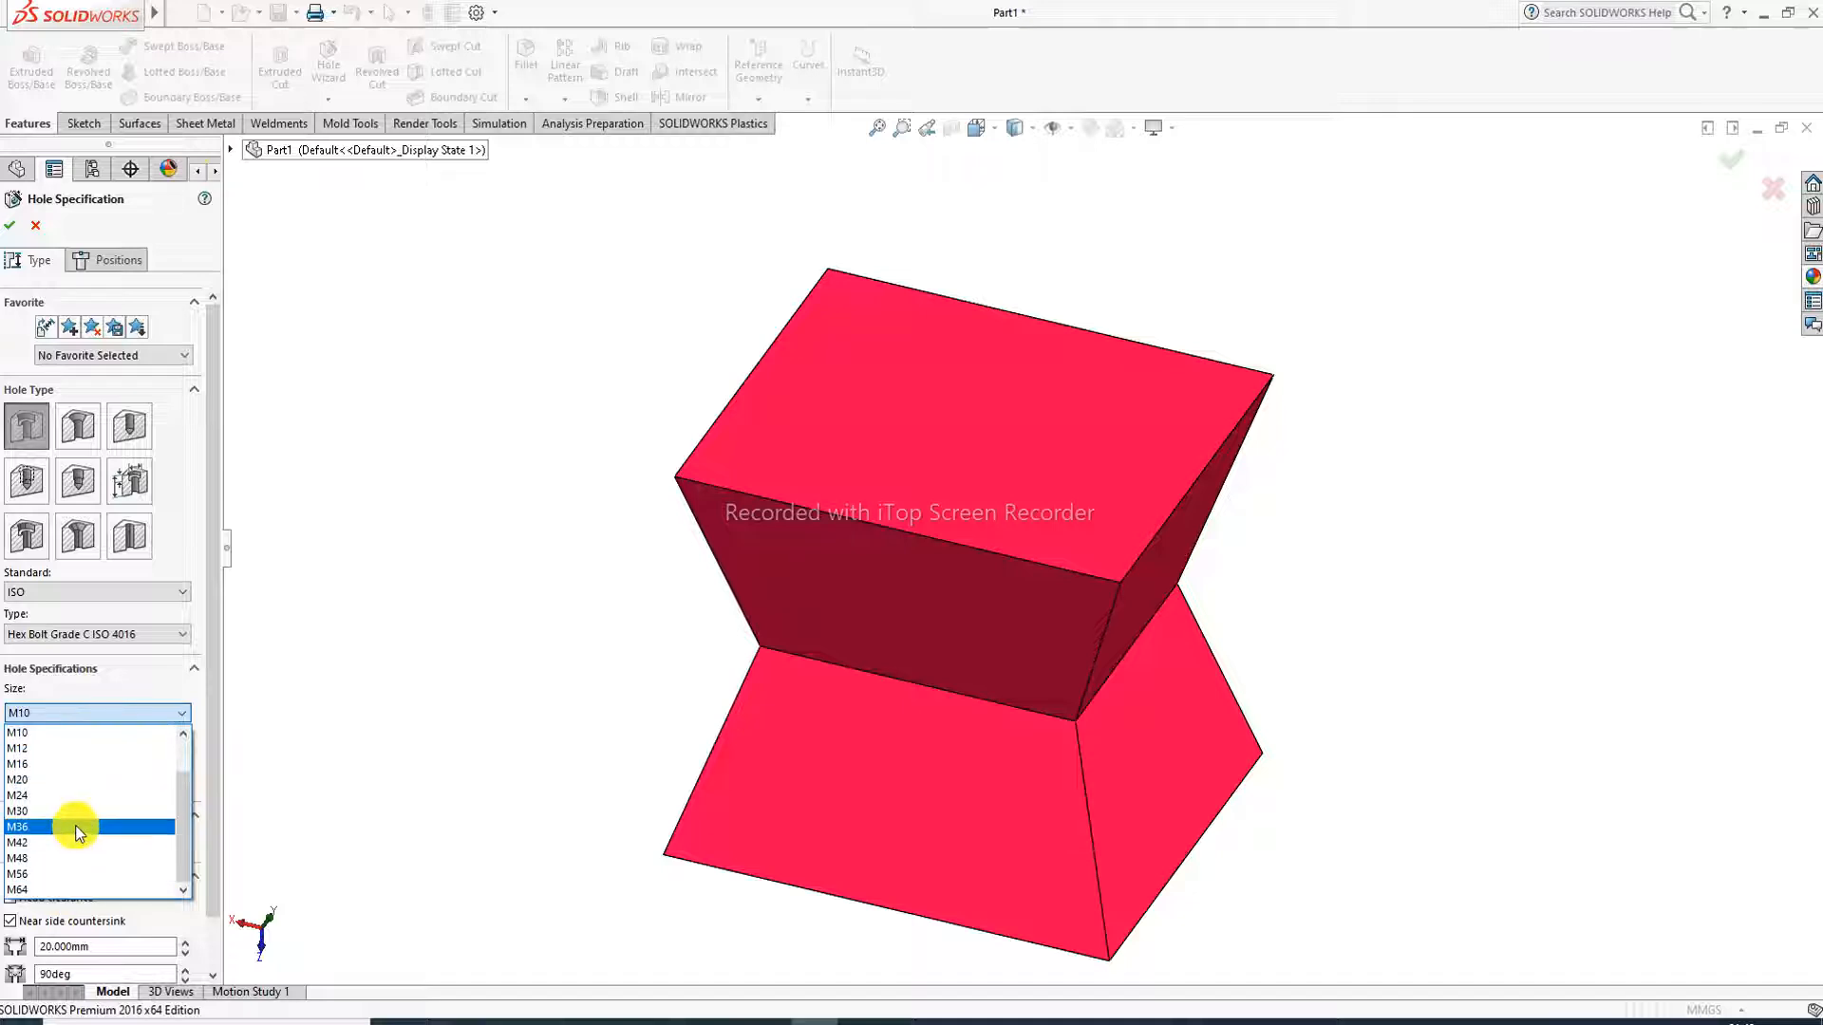
{"action": "scroll", "coordinate": [74, 831], "scroll_direction": "up", "scroll_amount": 1}
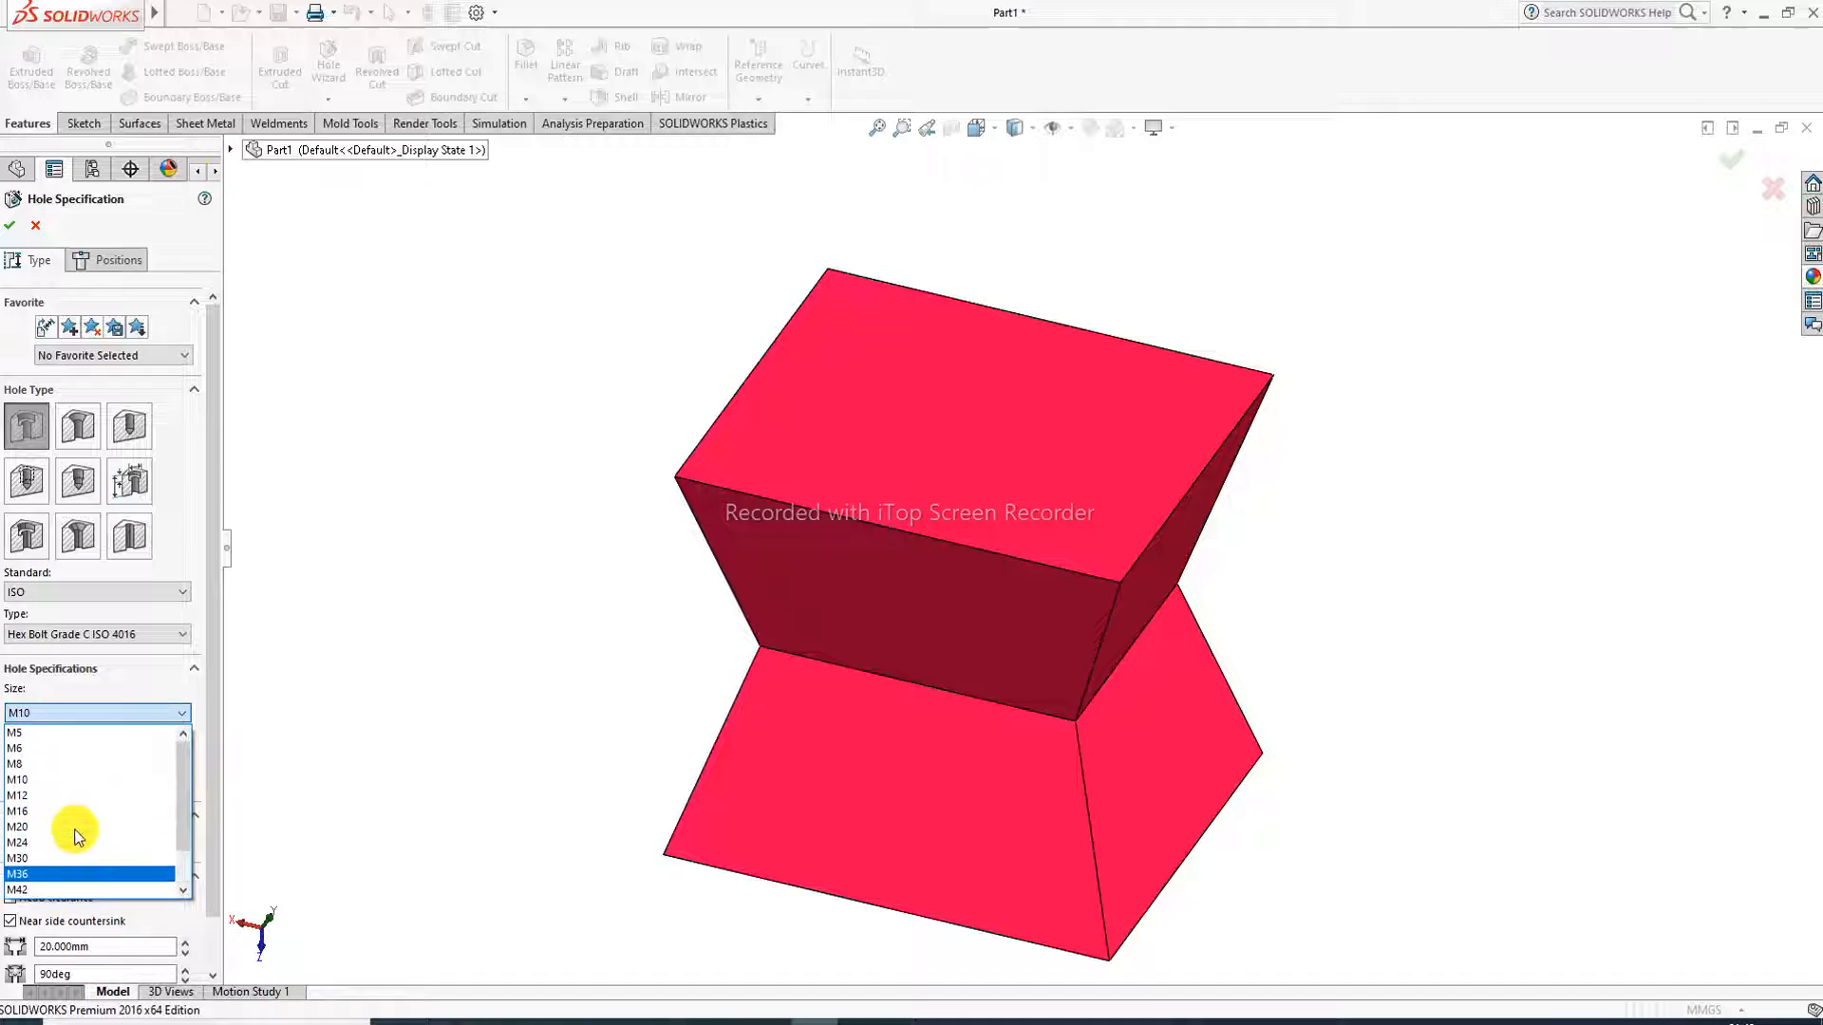
{"action": "left_click", "coordinate": [62, 765]}
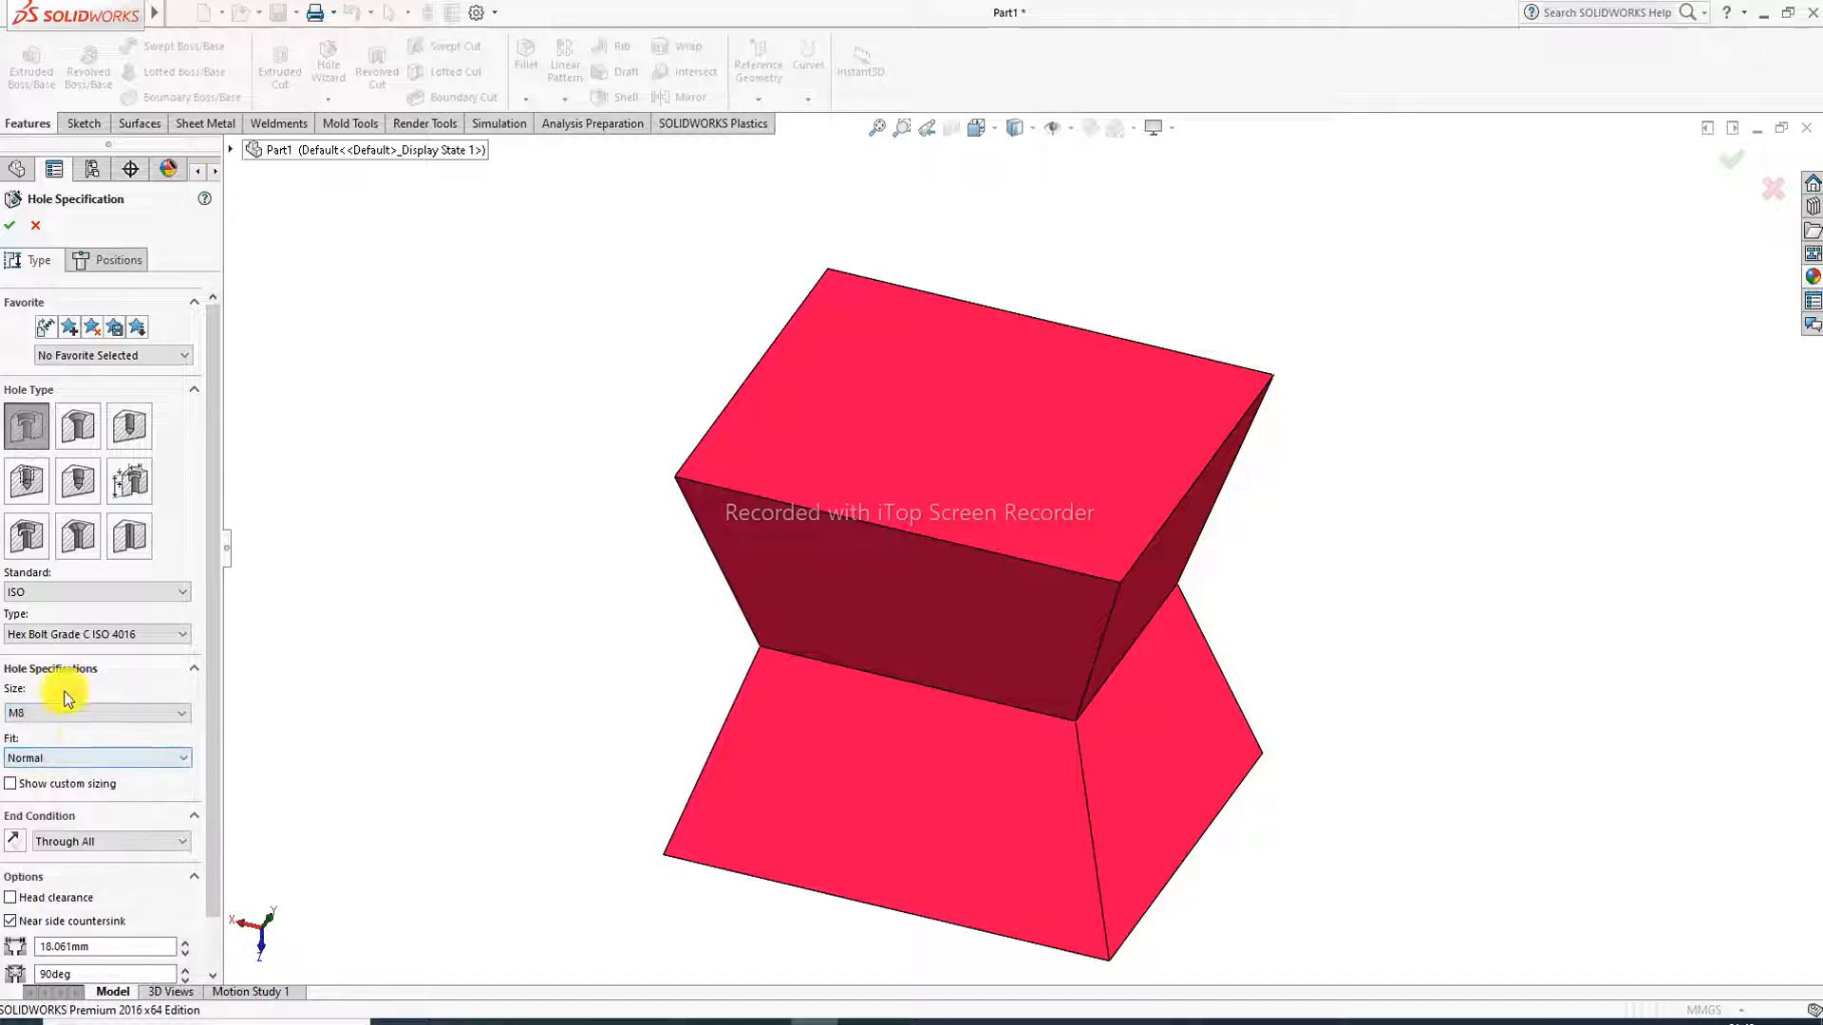
{"action": "left_click", "coordinate": [152, 759]}
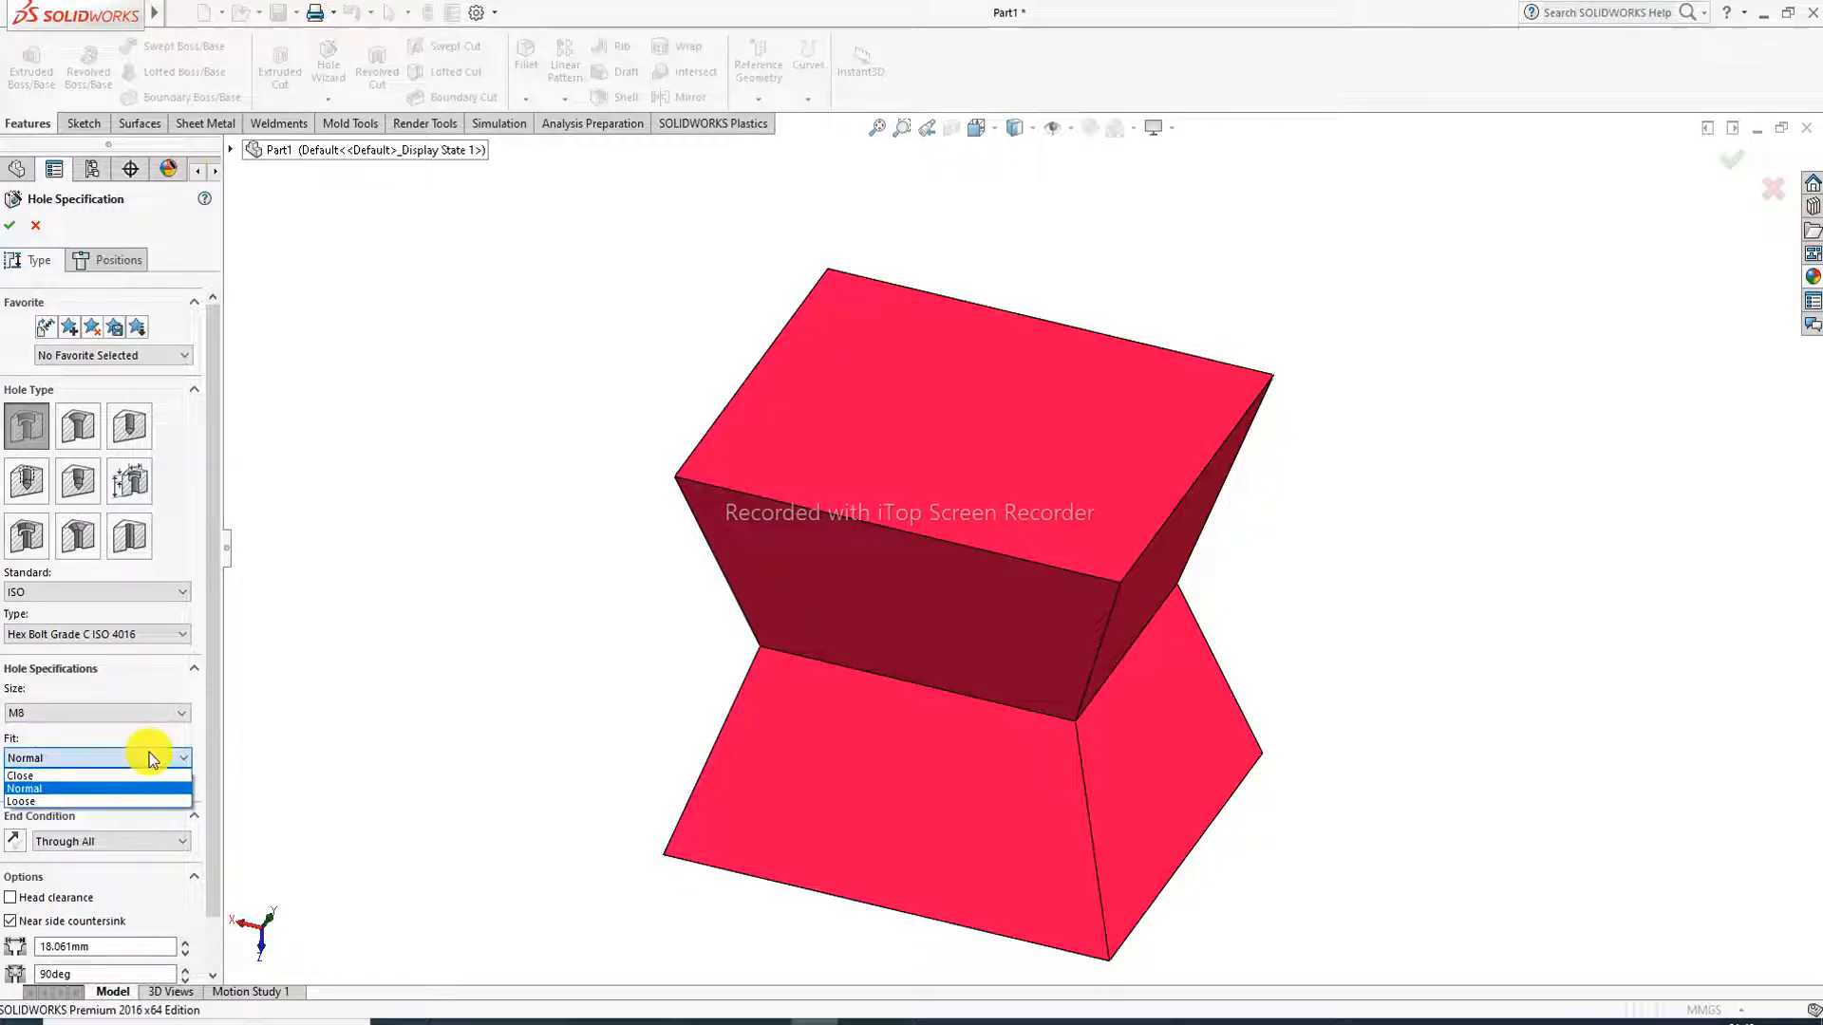
{"action": "left_click", "coordinate": [150, 757]}
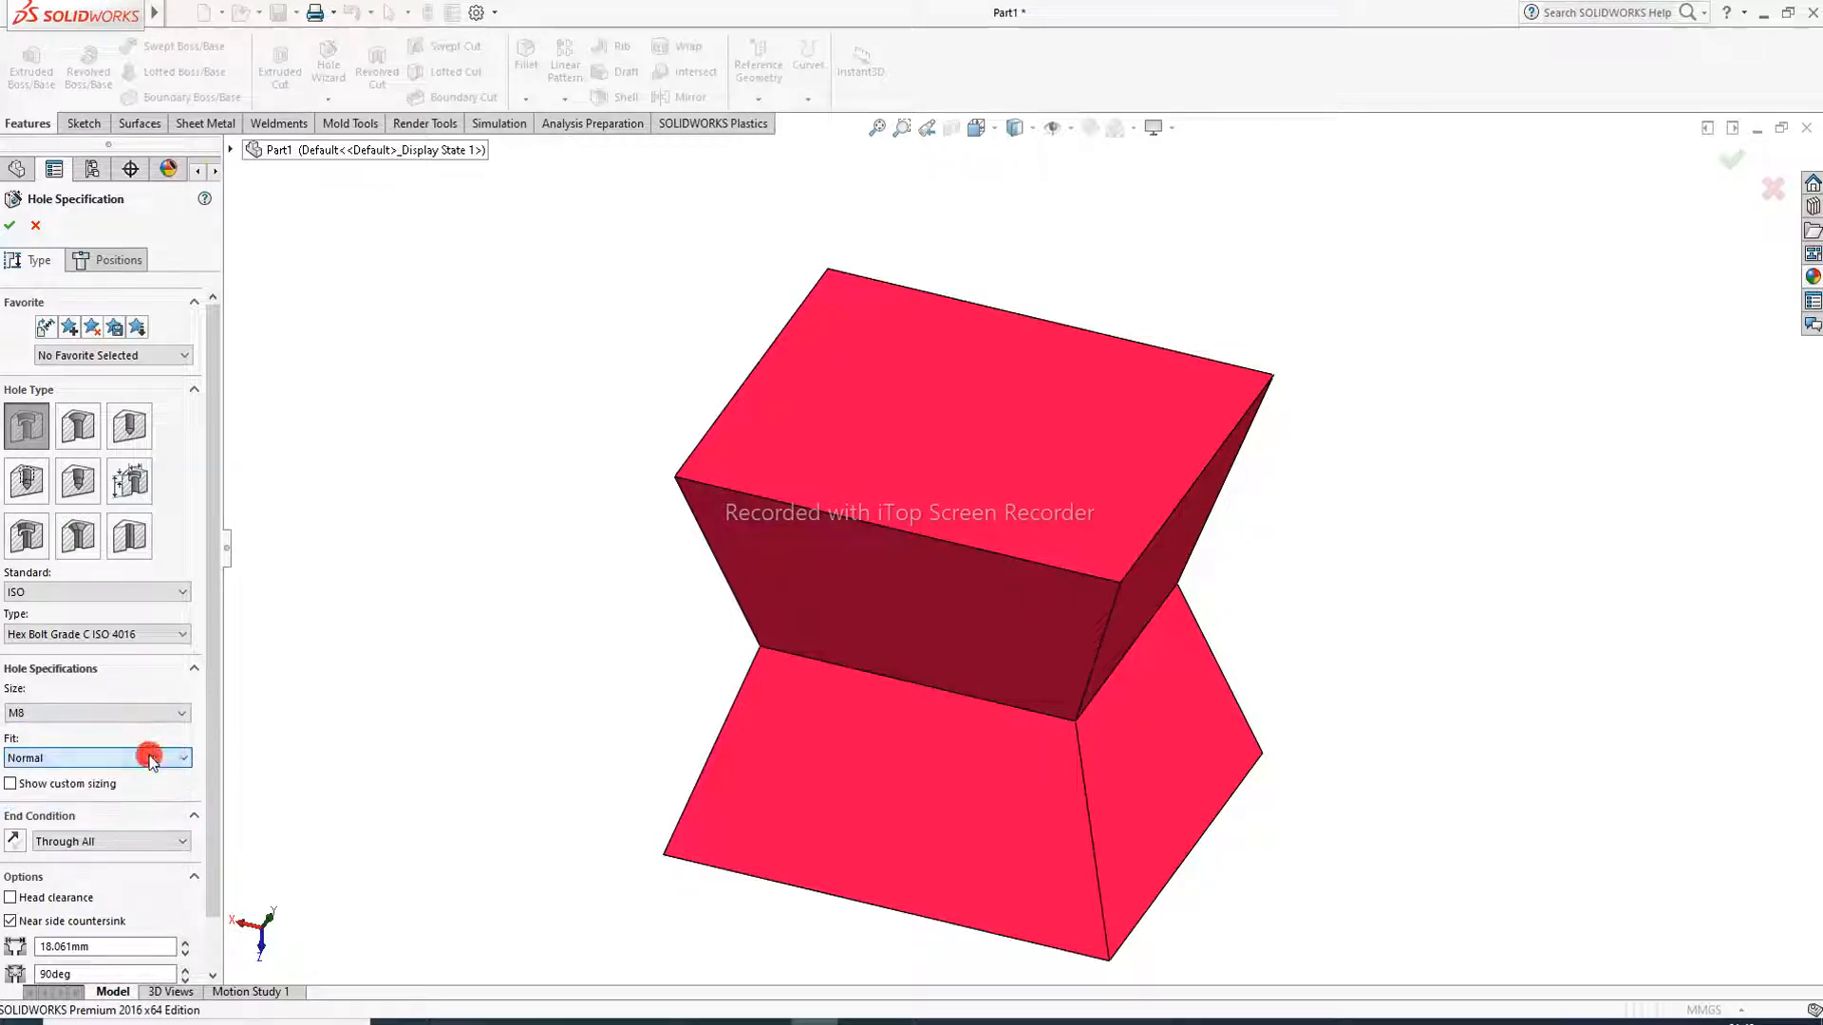
{"action": "left_click", "coordinate": [140, 828]}
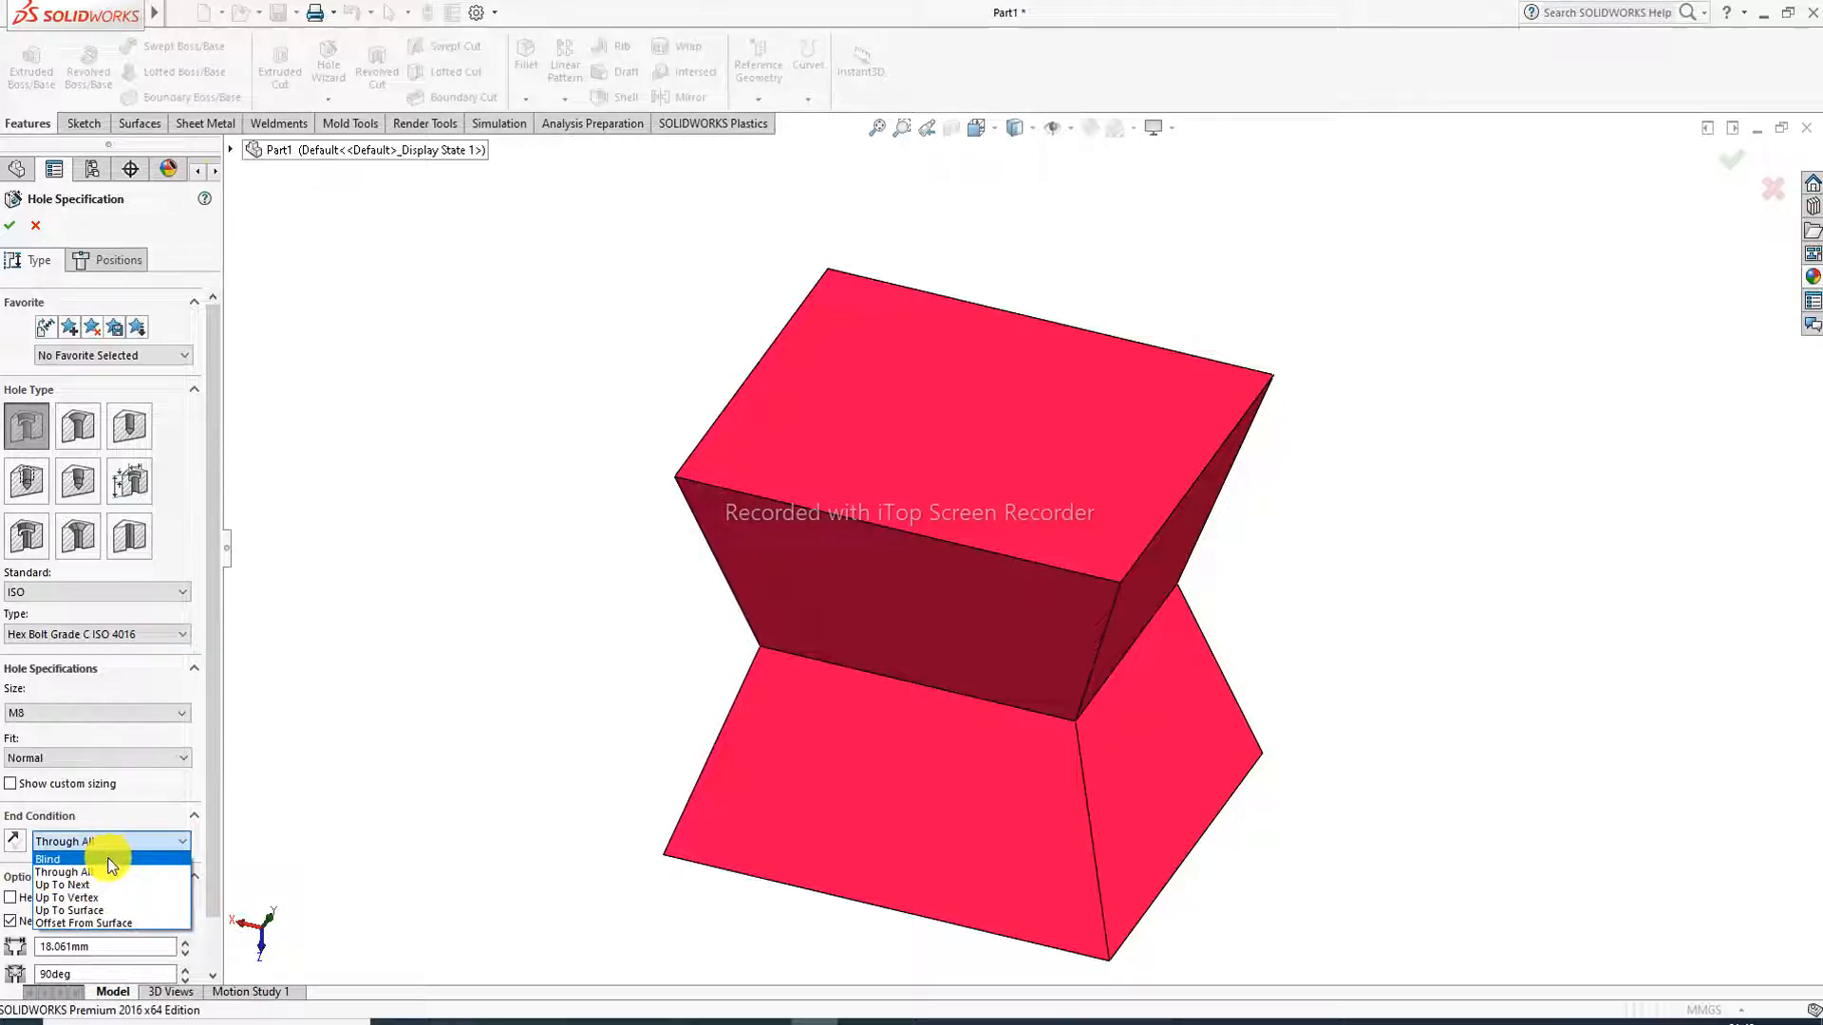
{"action": "left_click", "coordinate": [114, 860]}
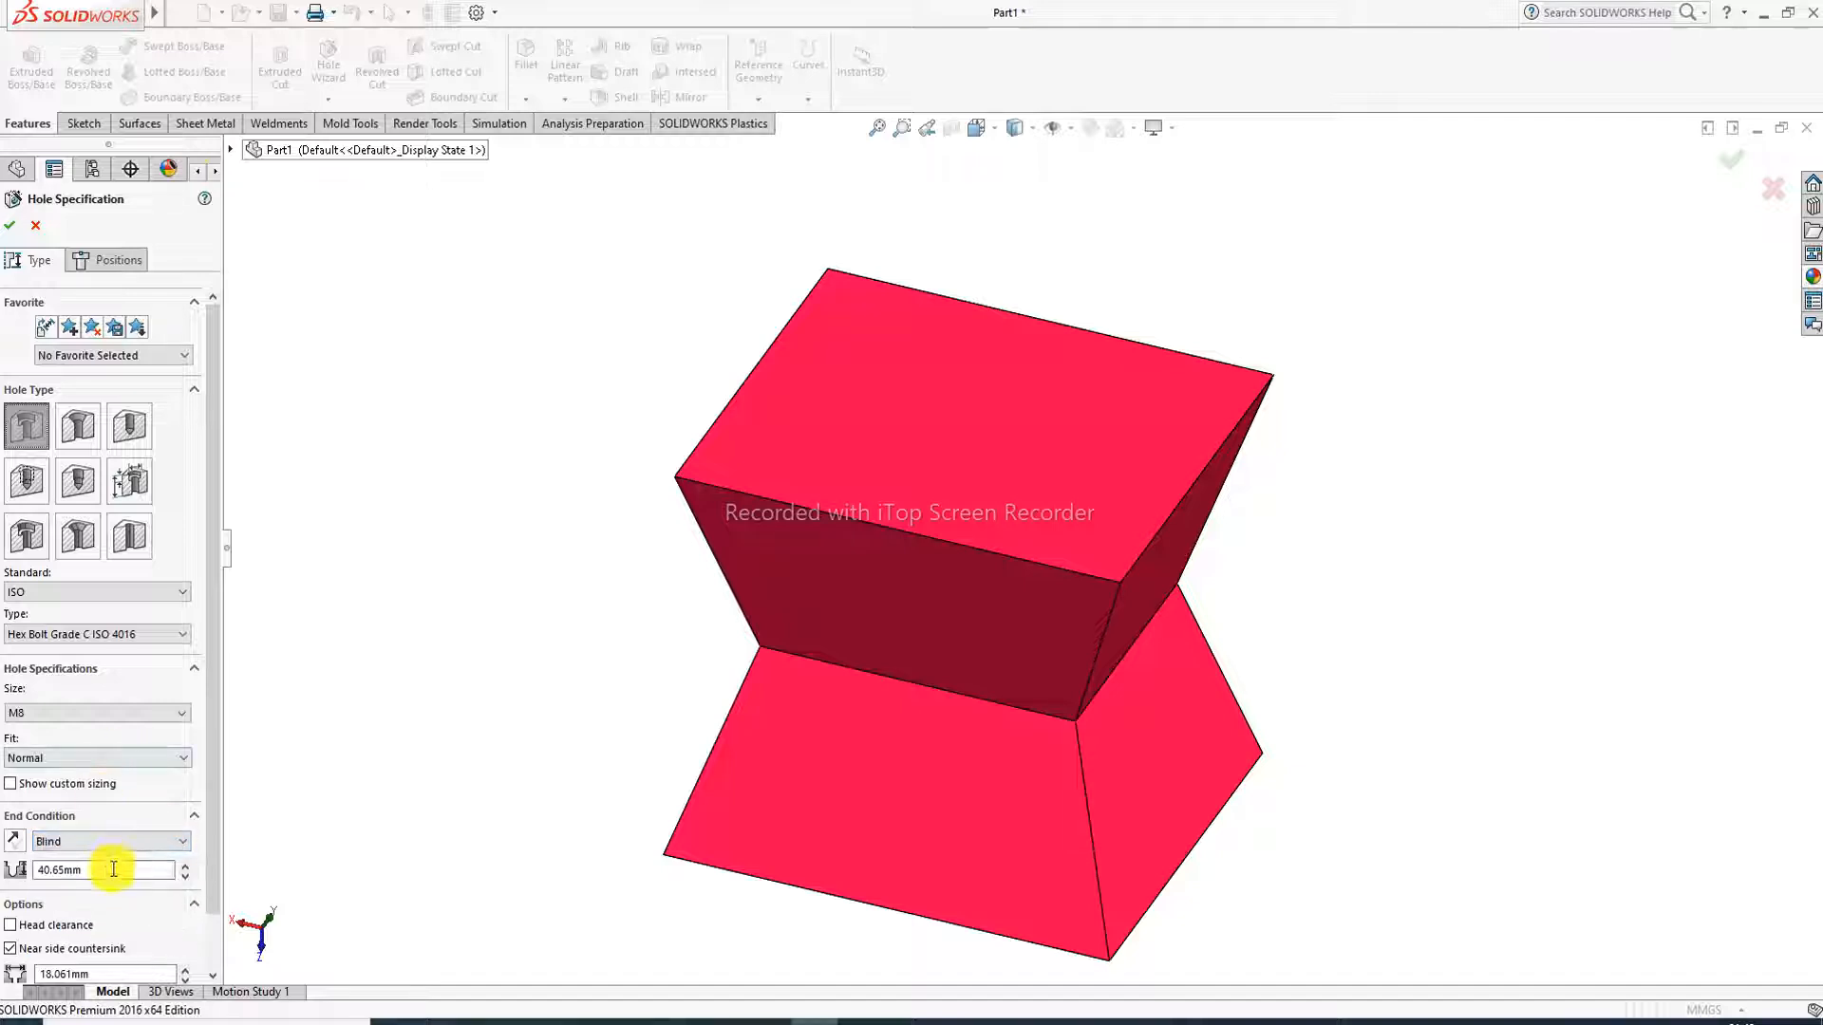
{"action": "scroll", "coordinate": [135, 867], "scroll_direction": "down", "scroll_amount": 1}
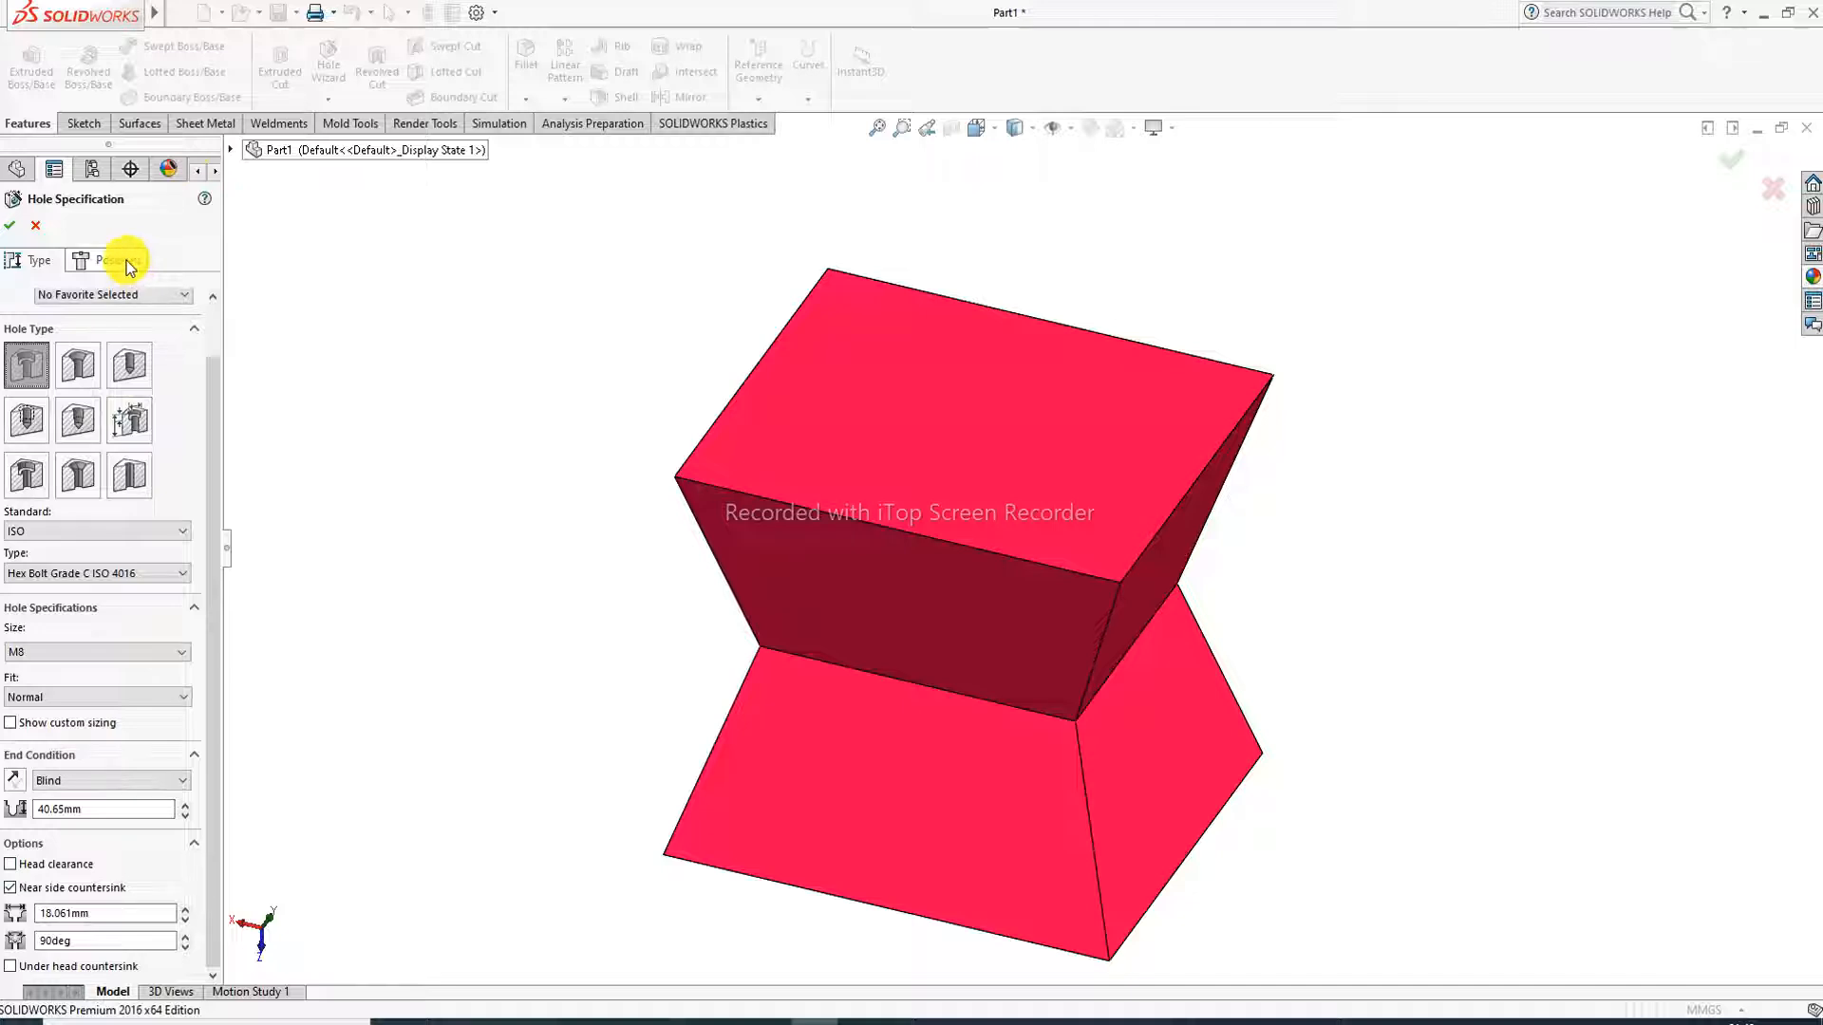
{"action": "left_click", "coordinate": [167, 294]}
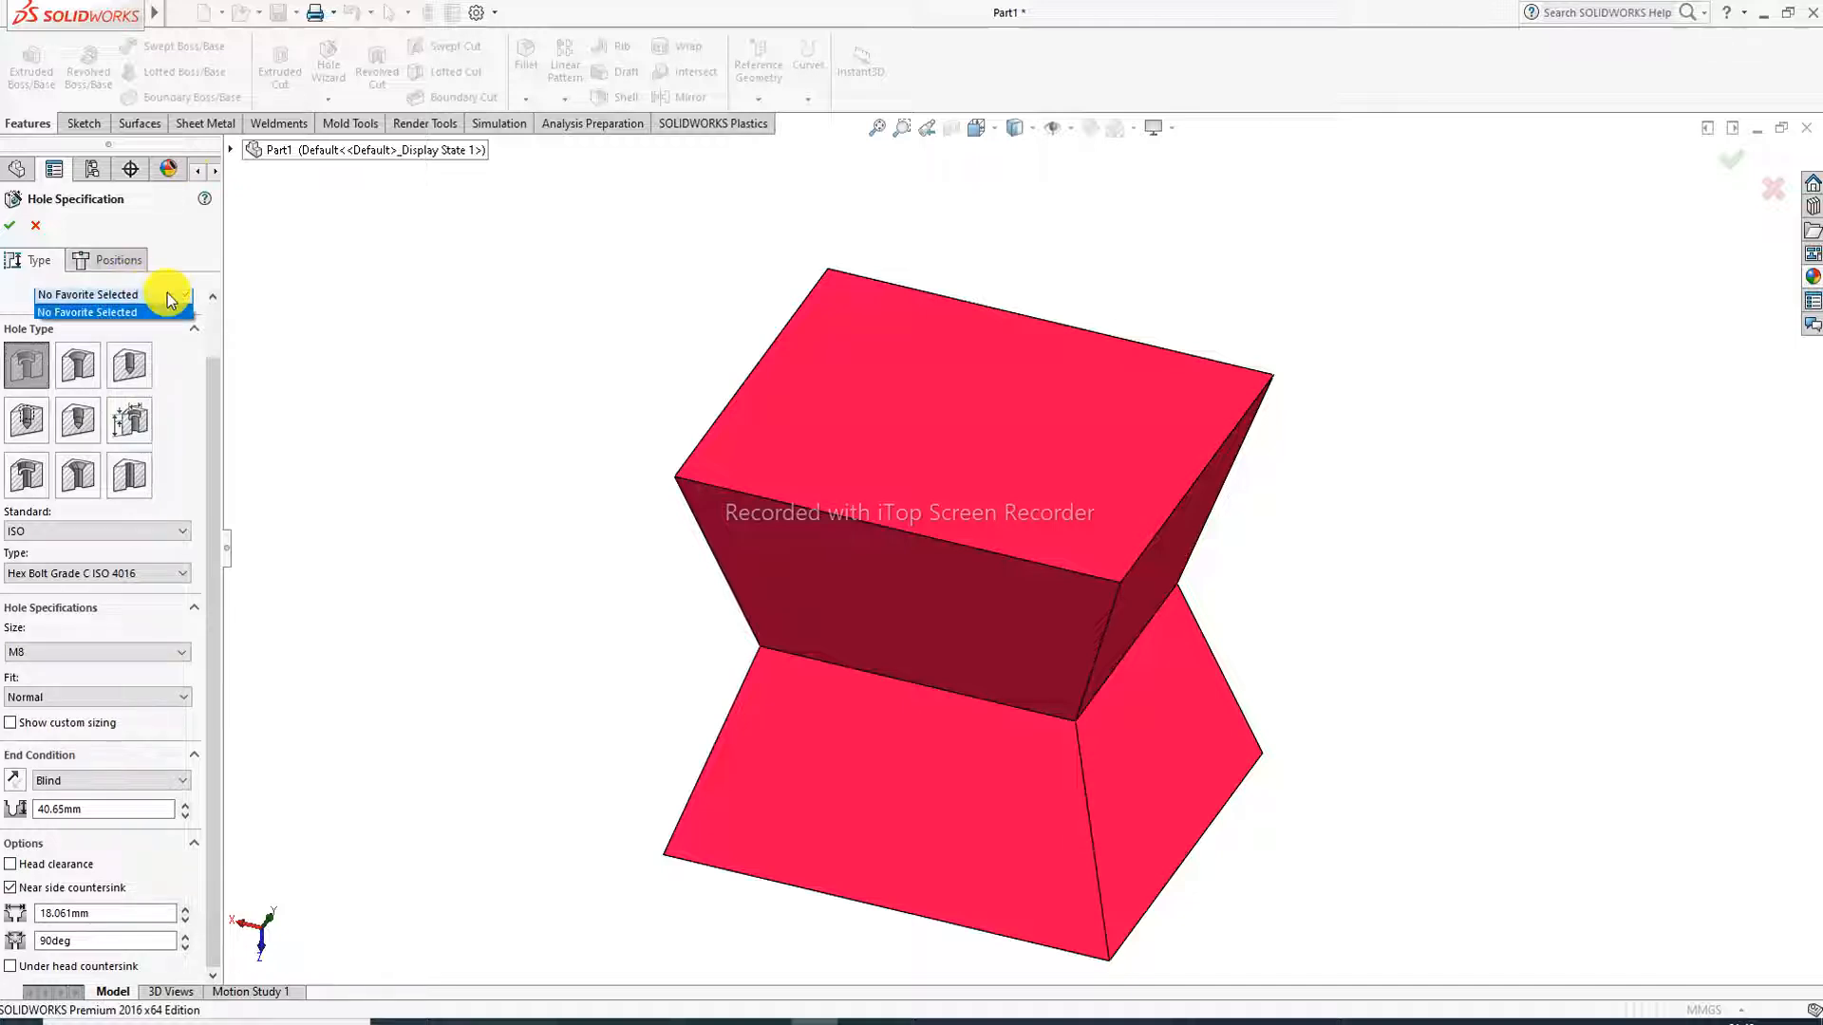
{"action": "left_click", "coordinate": [167, 294]}
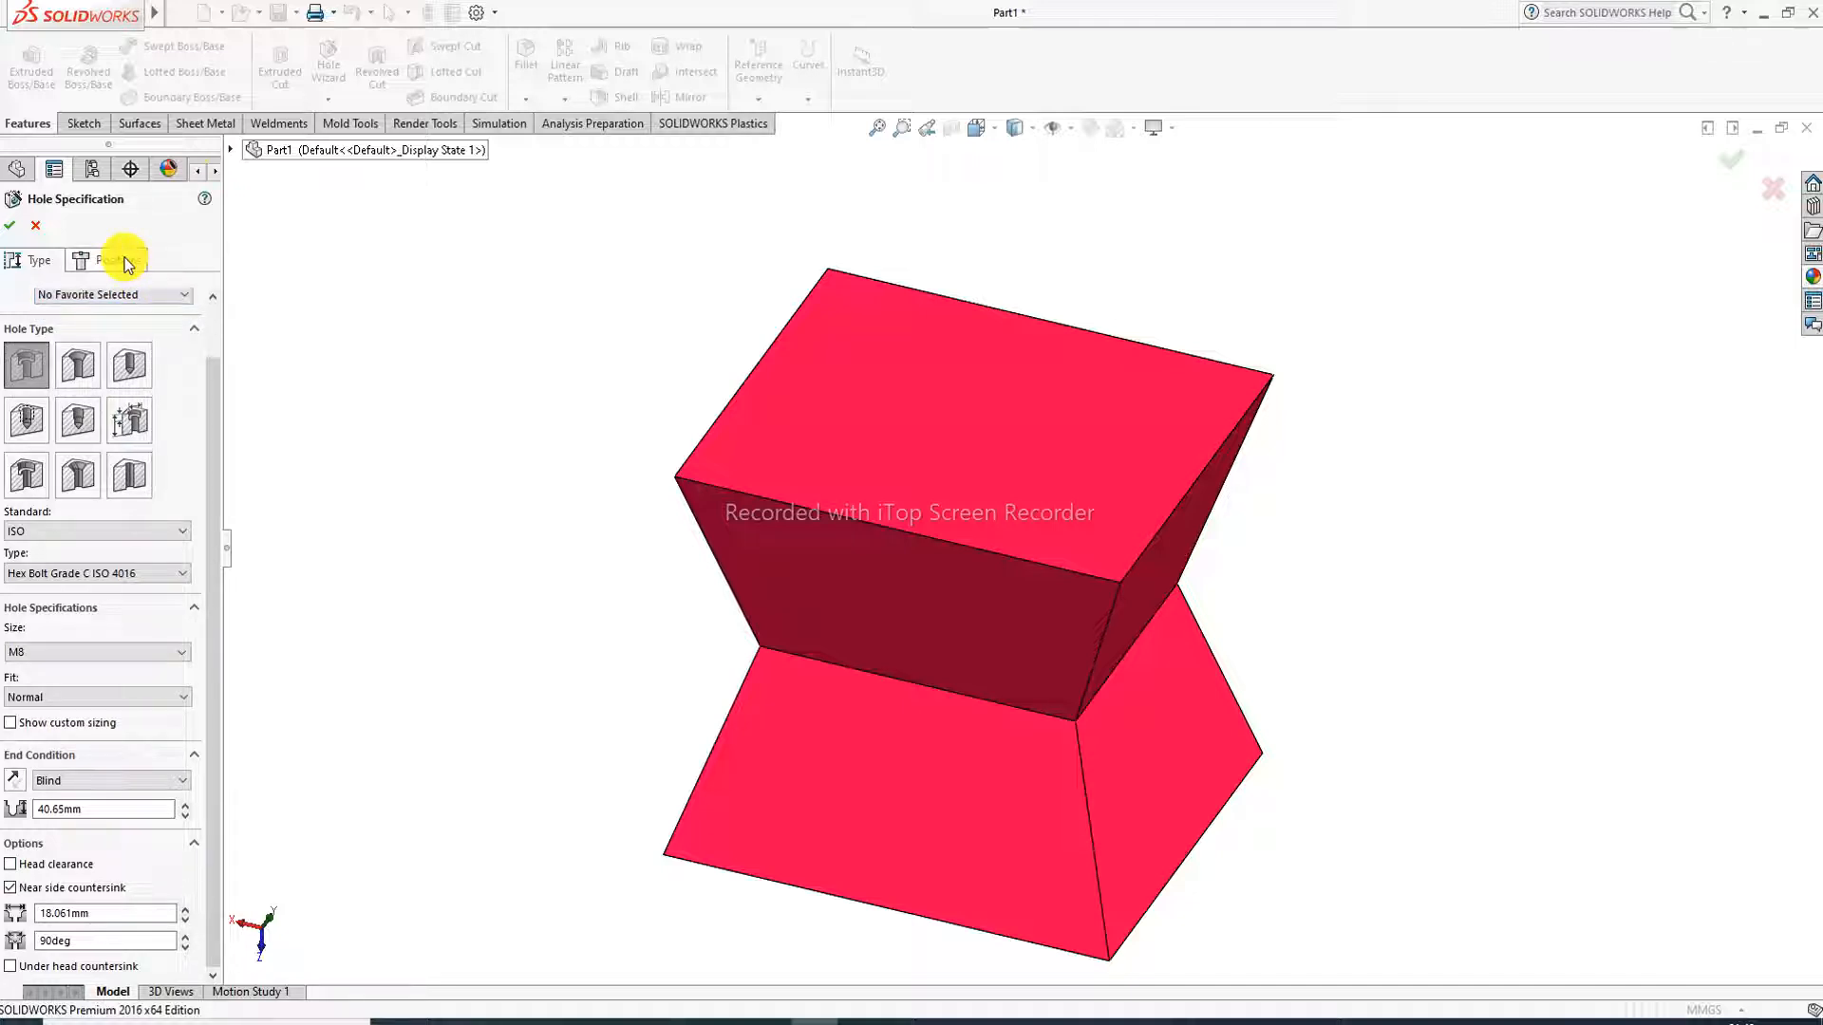
Step: Place three counterbore holes in a triangular arrangement on the block's upper face and finish the hole feature
{"action": "left_click", "coordinate": [126, 264]}
{"action": "left_click", "coordinate": [108, 432]}
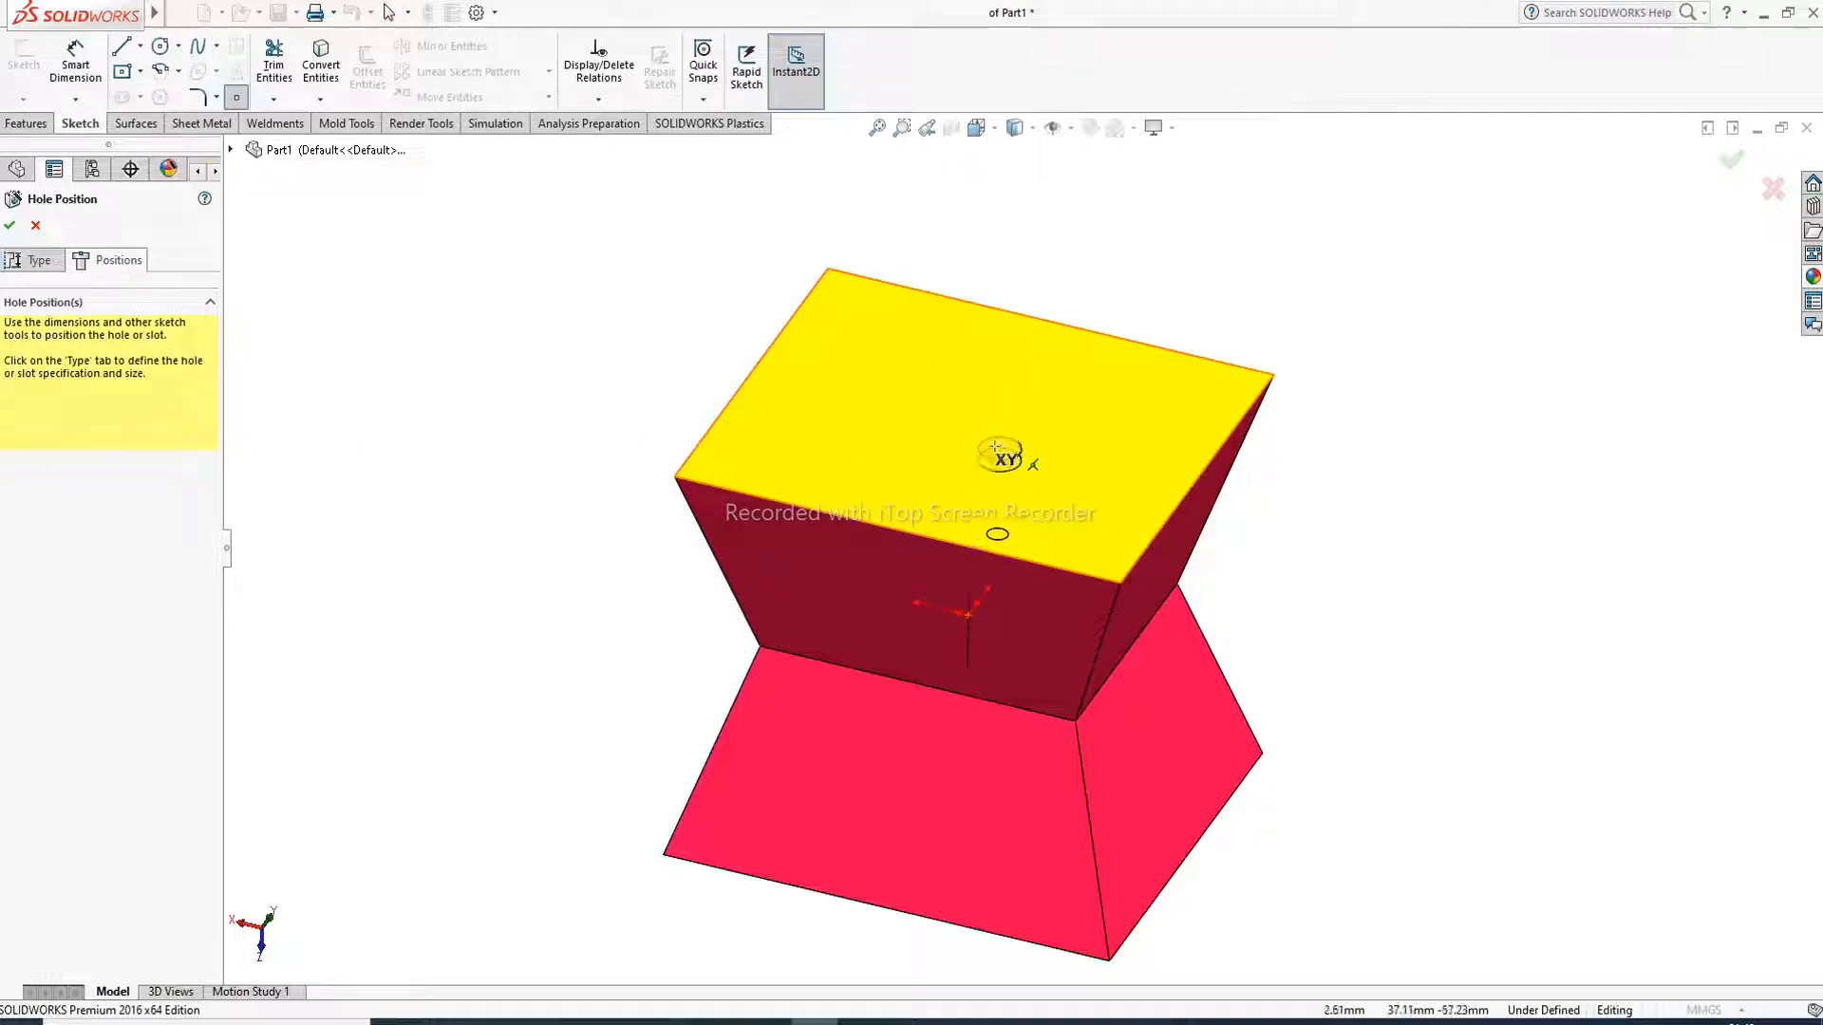
{"action": "left_click", "coordinate": [979, 432]}
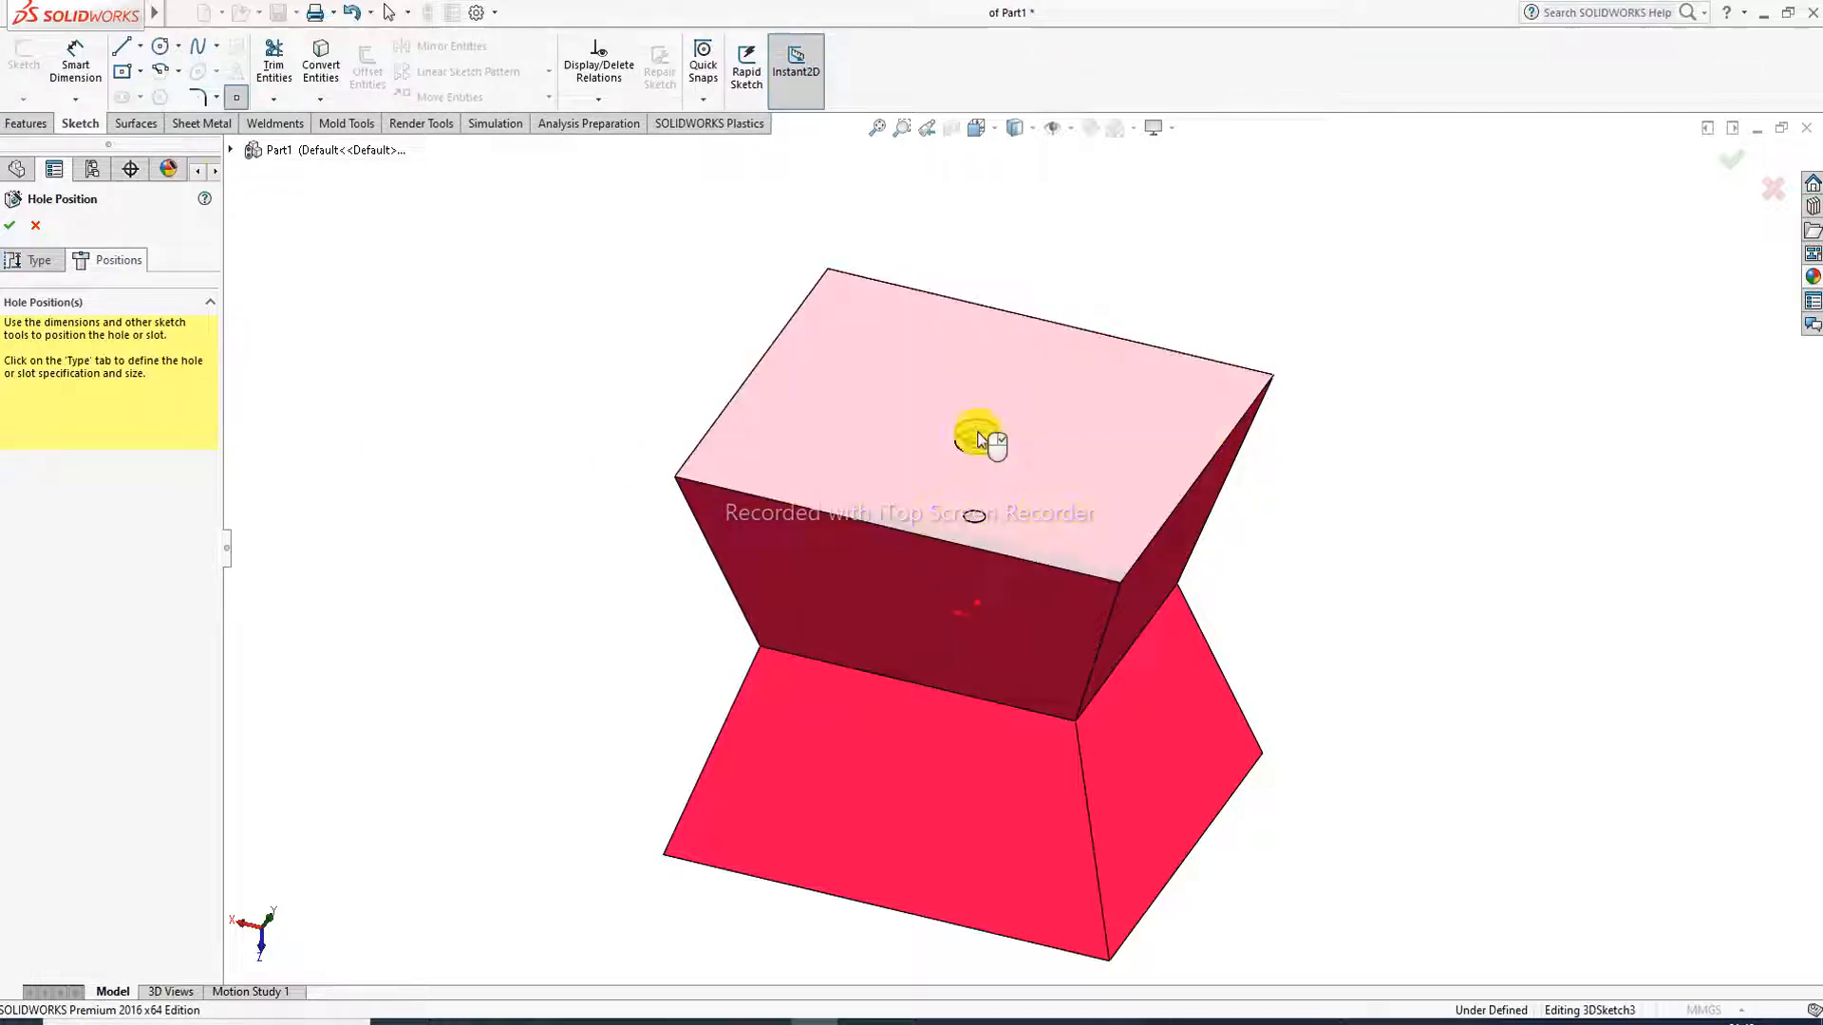
{"action": "middle_click_drag", "start_coordinate": [1021, 468], "coordinate": [1071, 560]}
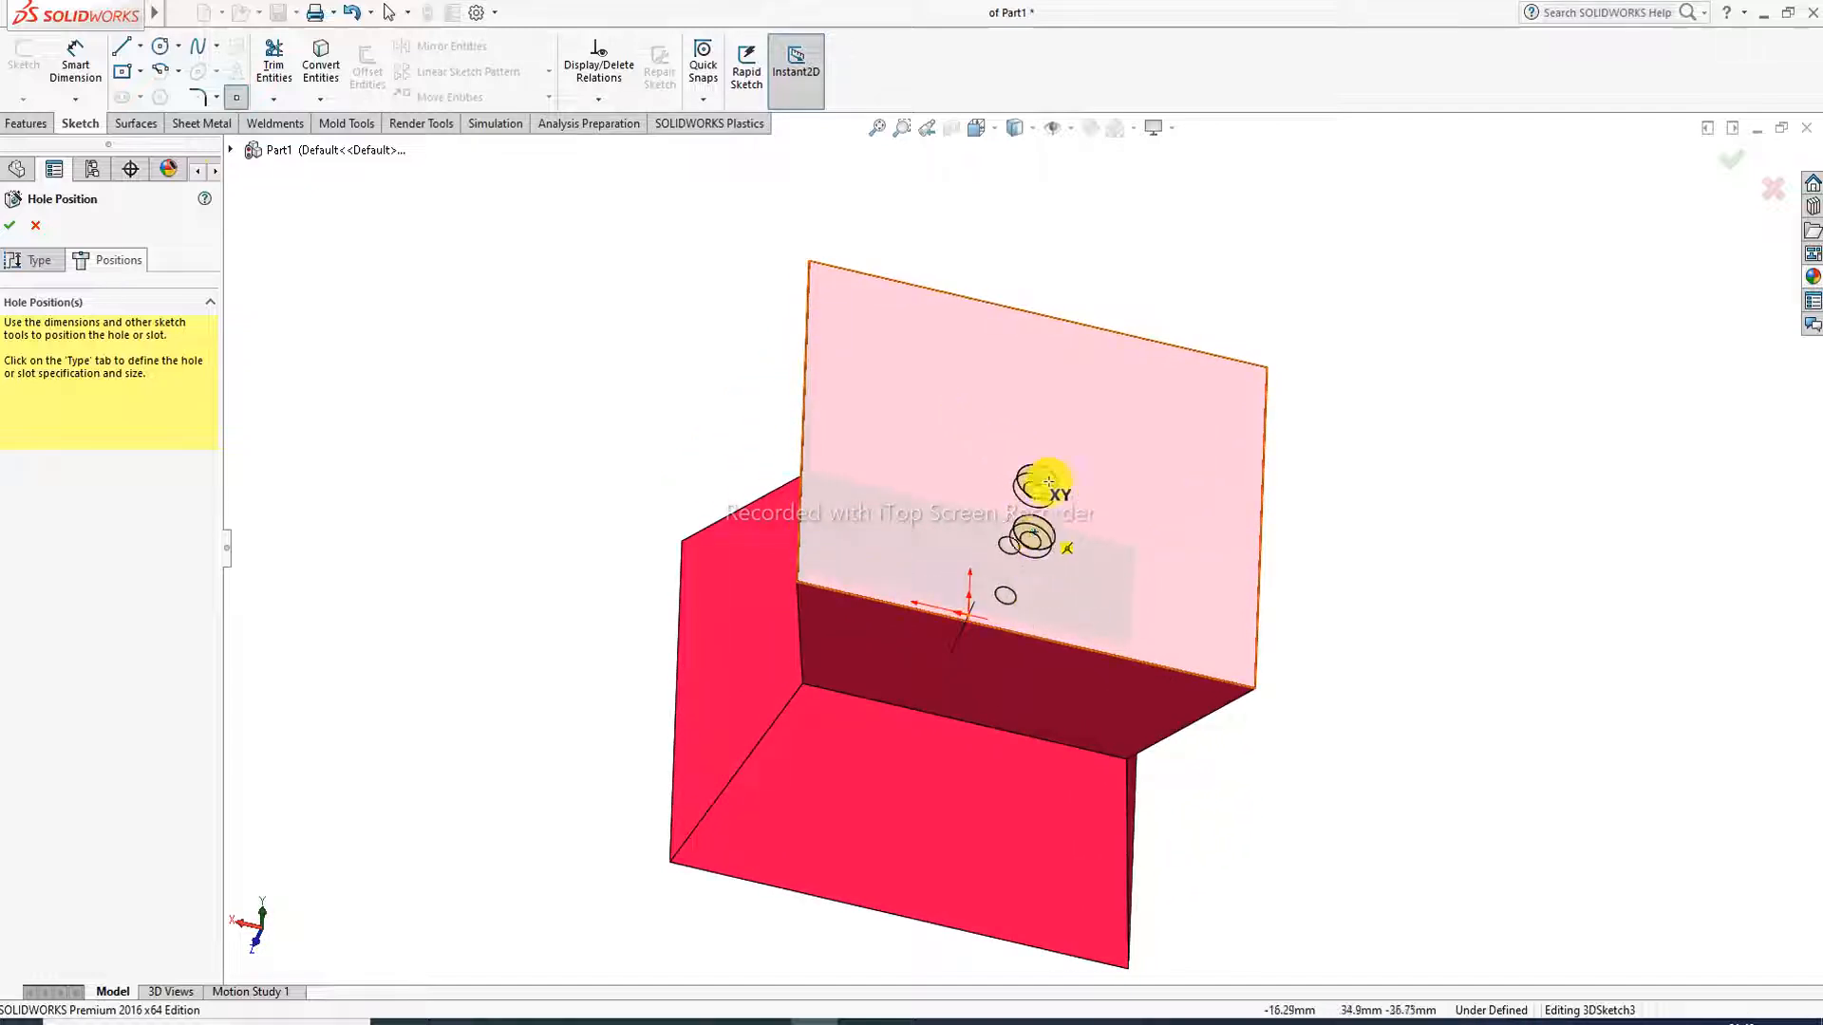
{"action": "left_click", "coordinate": [1057, 379]}
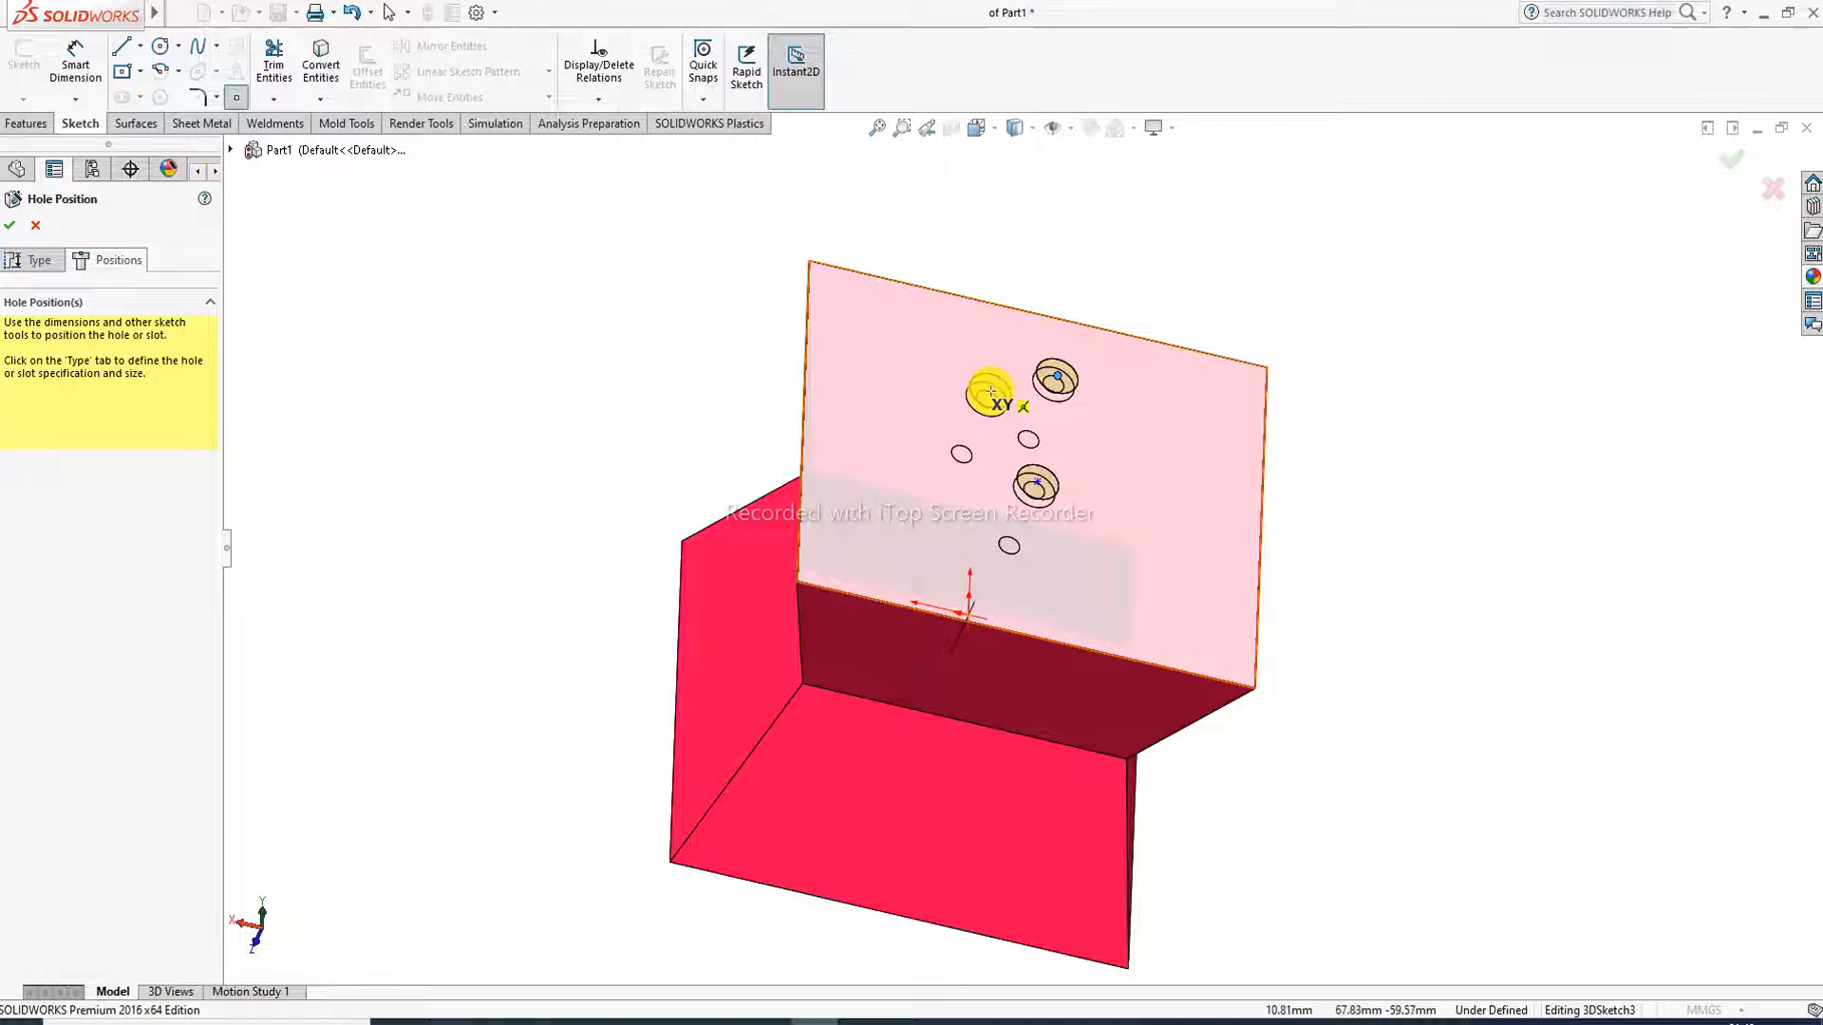
{"action": "left_click", "coordinate": [978, 399]}
{"action": "right_click", "coordinate": [633, 397]}
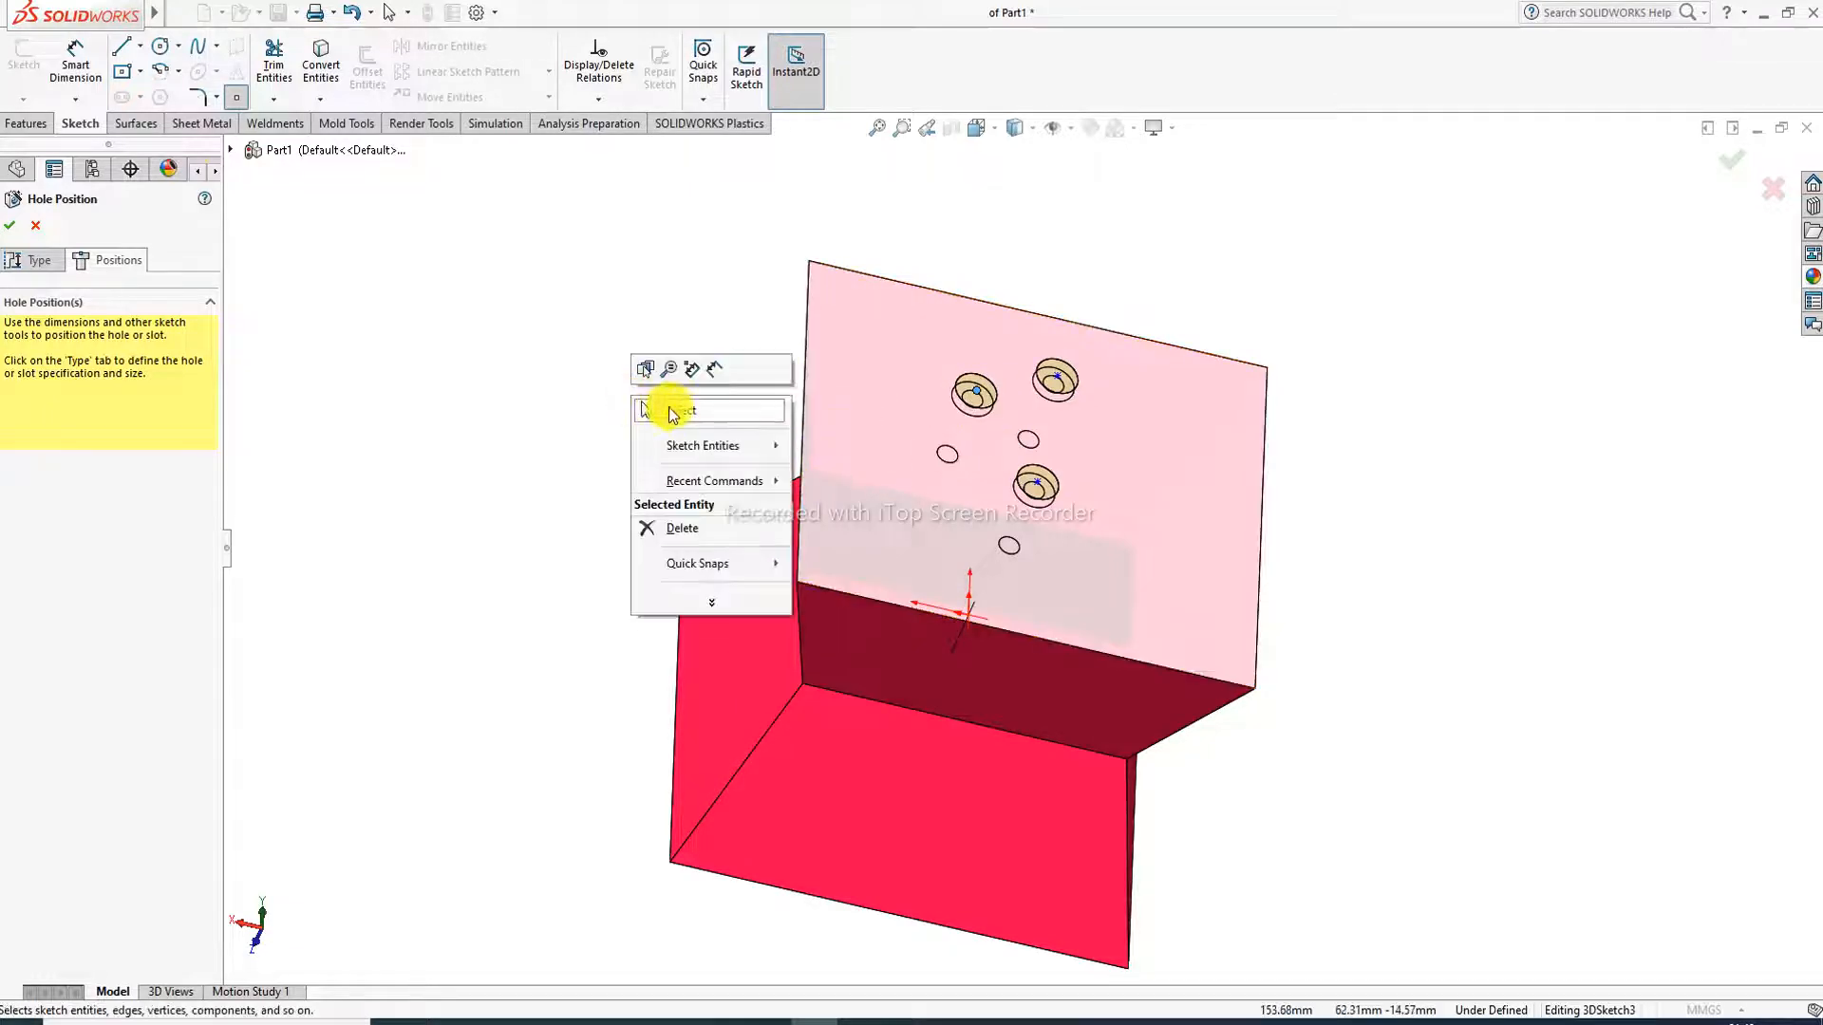
{"action": "left_click", "coordinate": [678, 413]}
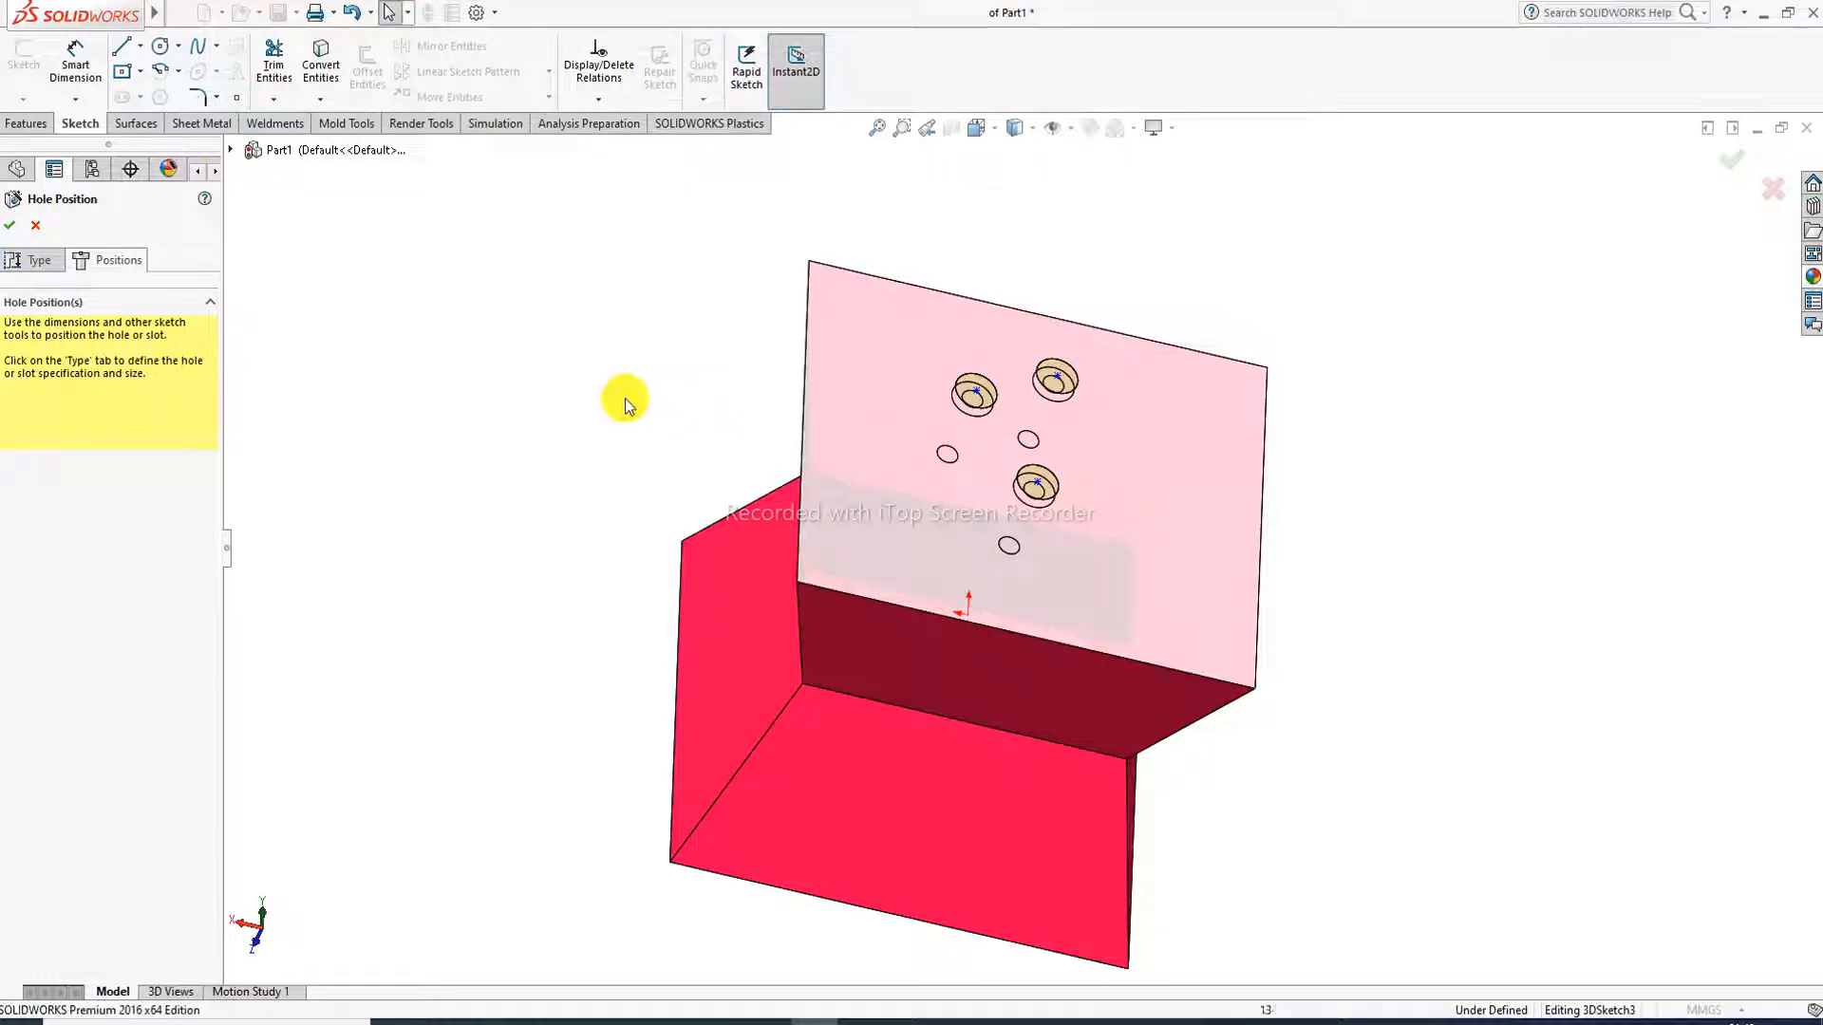
{"action": "left_click", "coordinate": [16, 226]}
{"action": "middle_click_drag", "start_coordinate": [977, 456], "coordinate": [962, 510]}
{"action": "scroll", "coordinate": [883, 418], "scroll_direction": "up", "scroll_amount": 1}
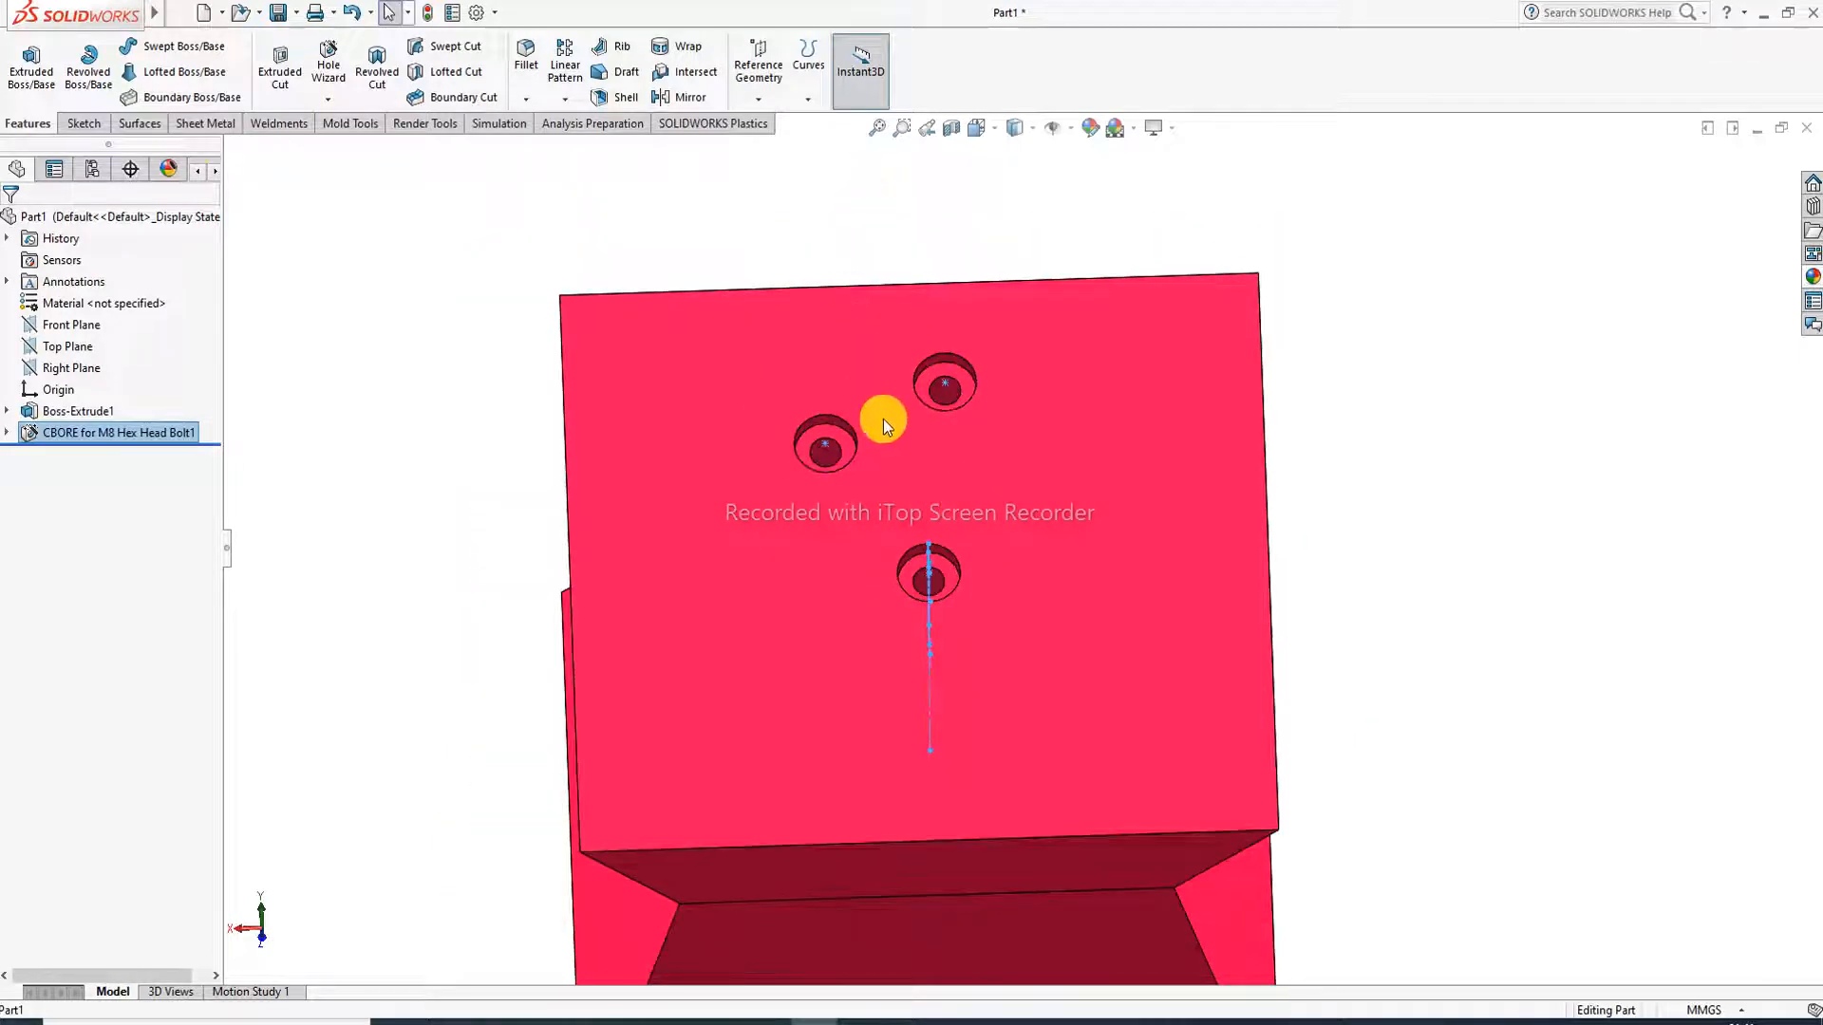
{"action": "left_click", "coordinate": [1305, 366]}
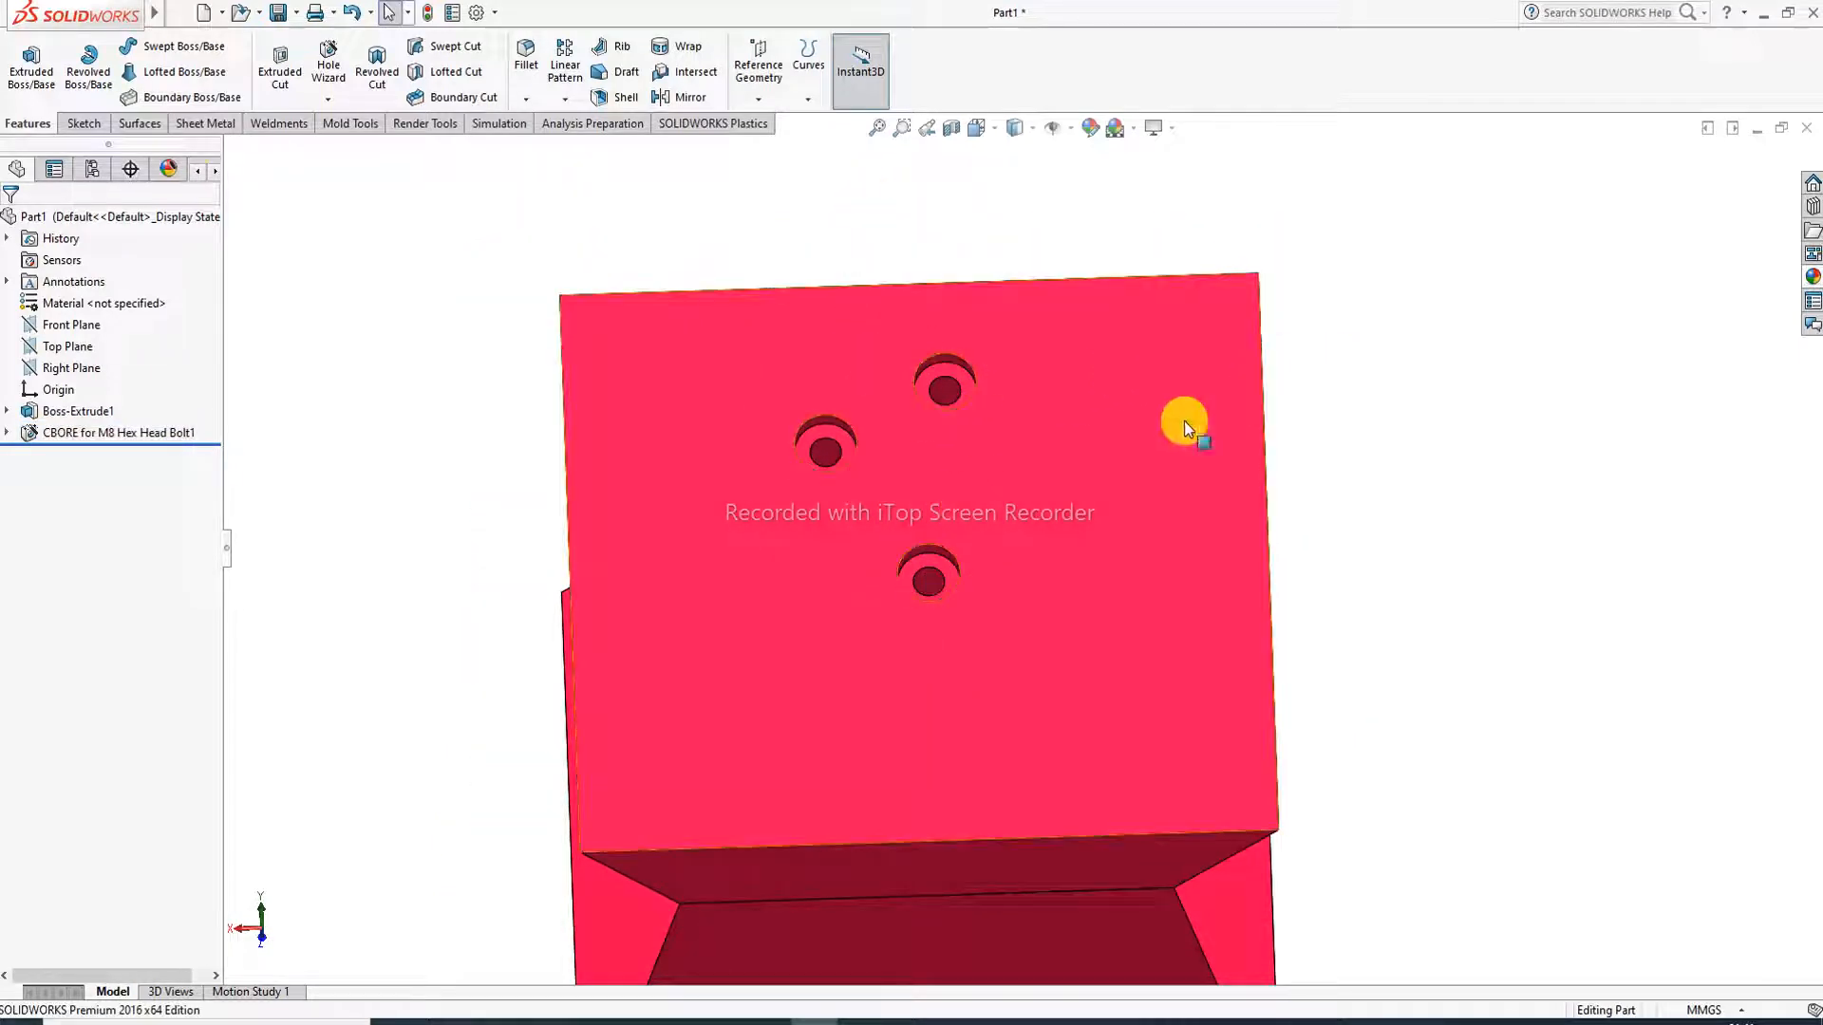
Step: Edit the counterbore hole feature on the upper face and set its size to M12
{"action": "left_click", "coordinate": [104, 435]}
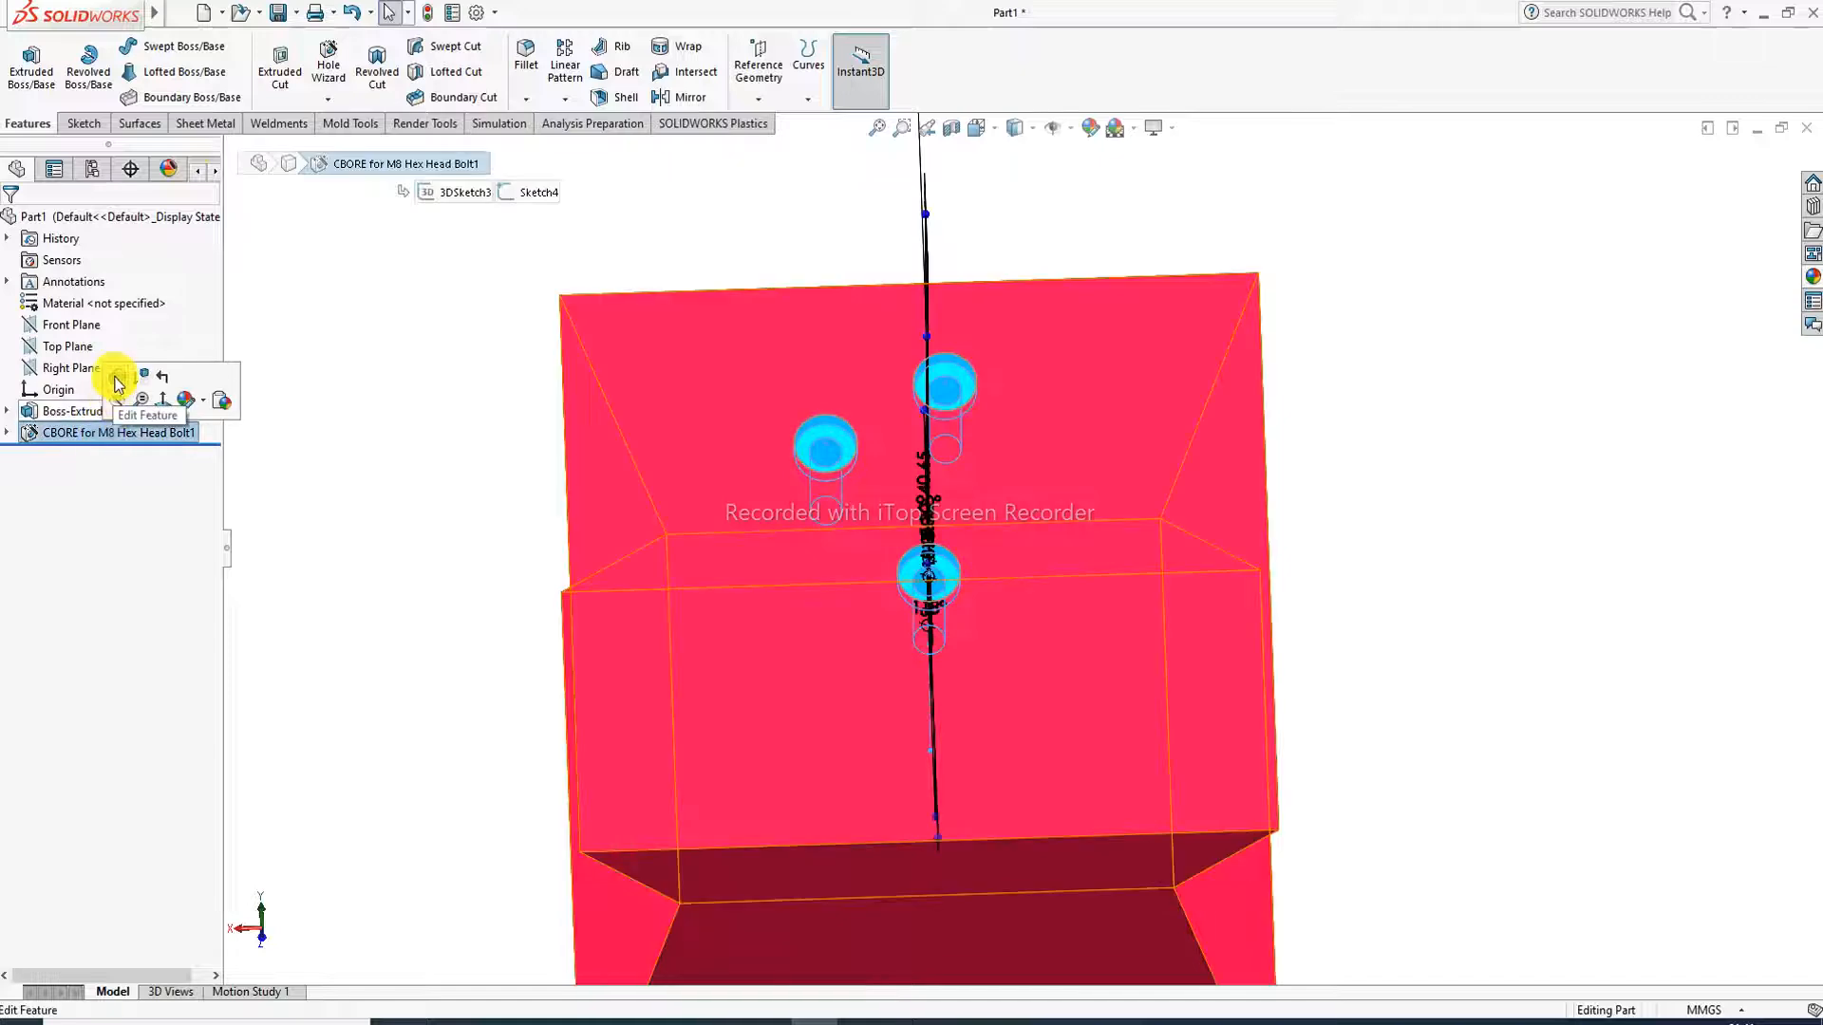
{"action": "left_click", "coordinate": [130, 399]}
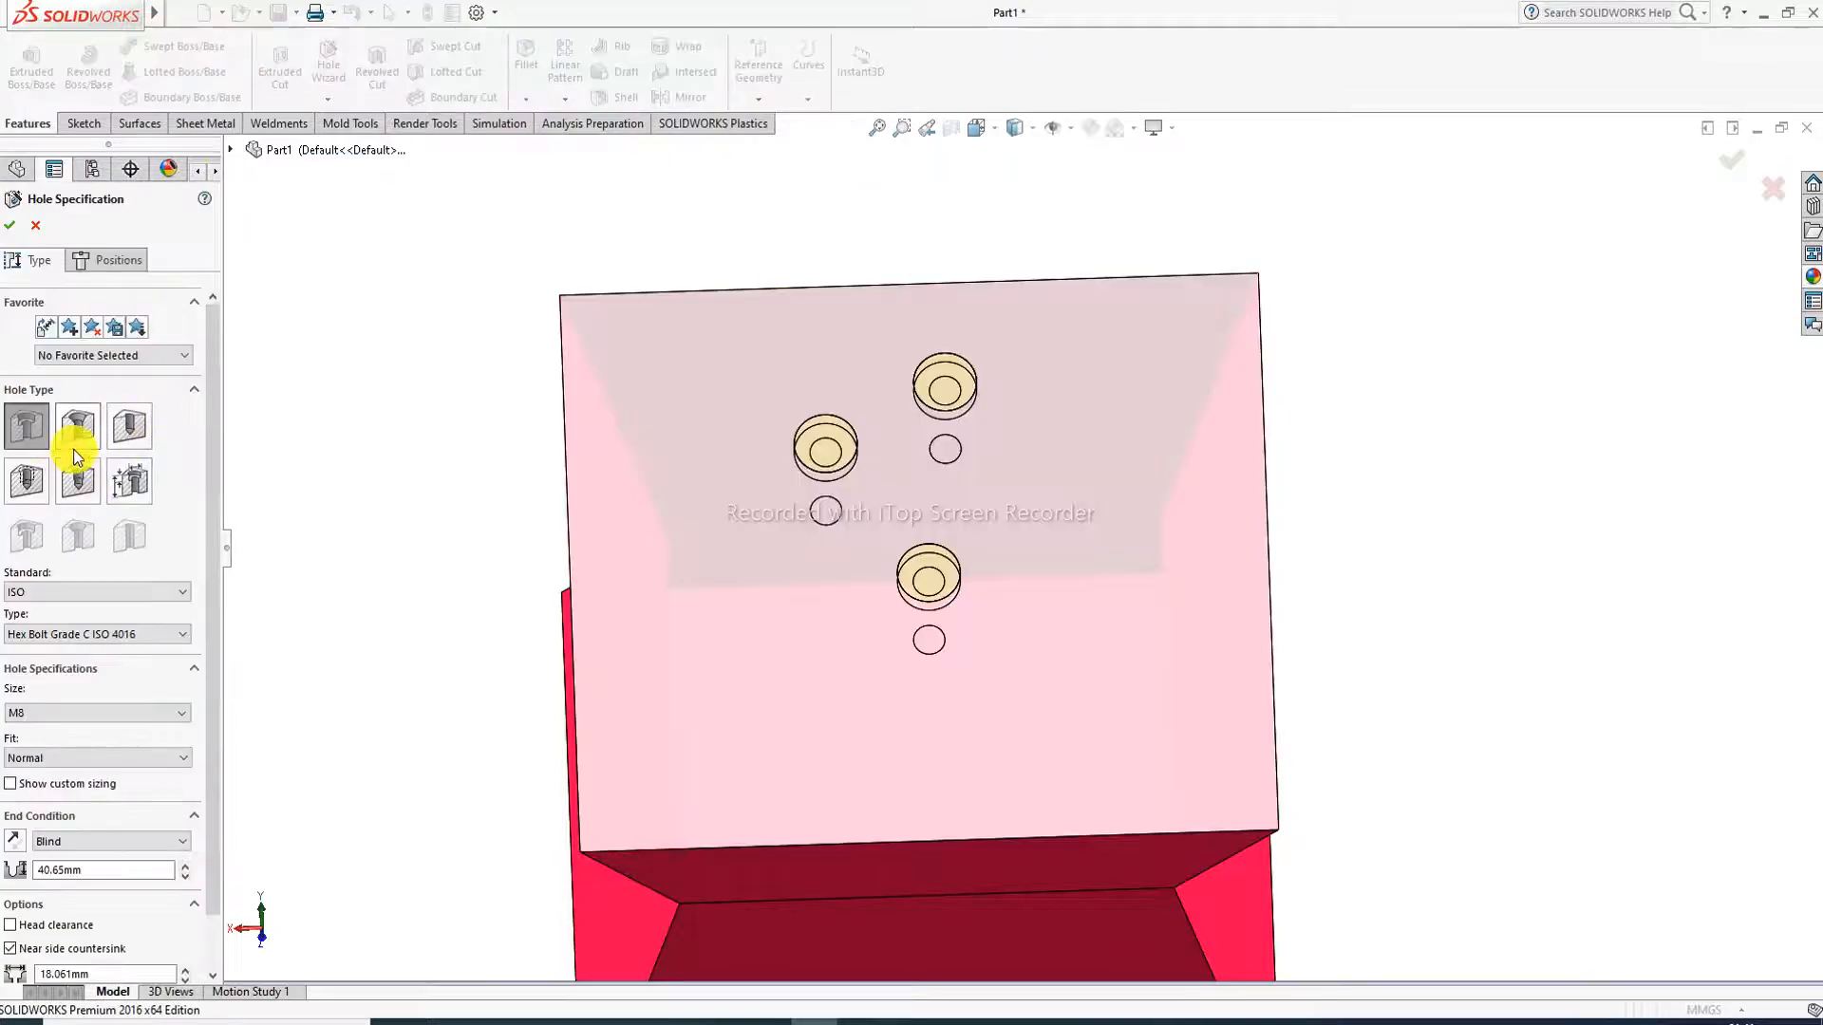
{"action": "left_click", "coordinate": [43, 712]}
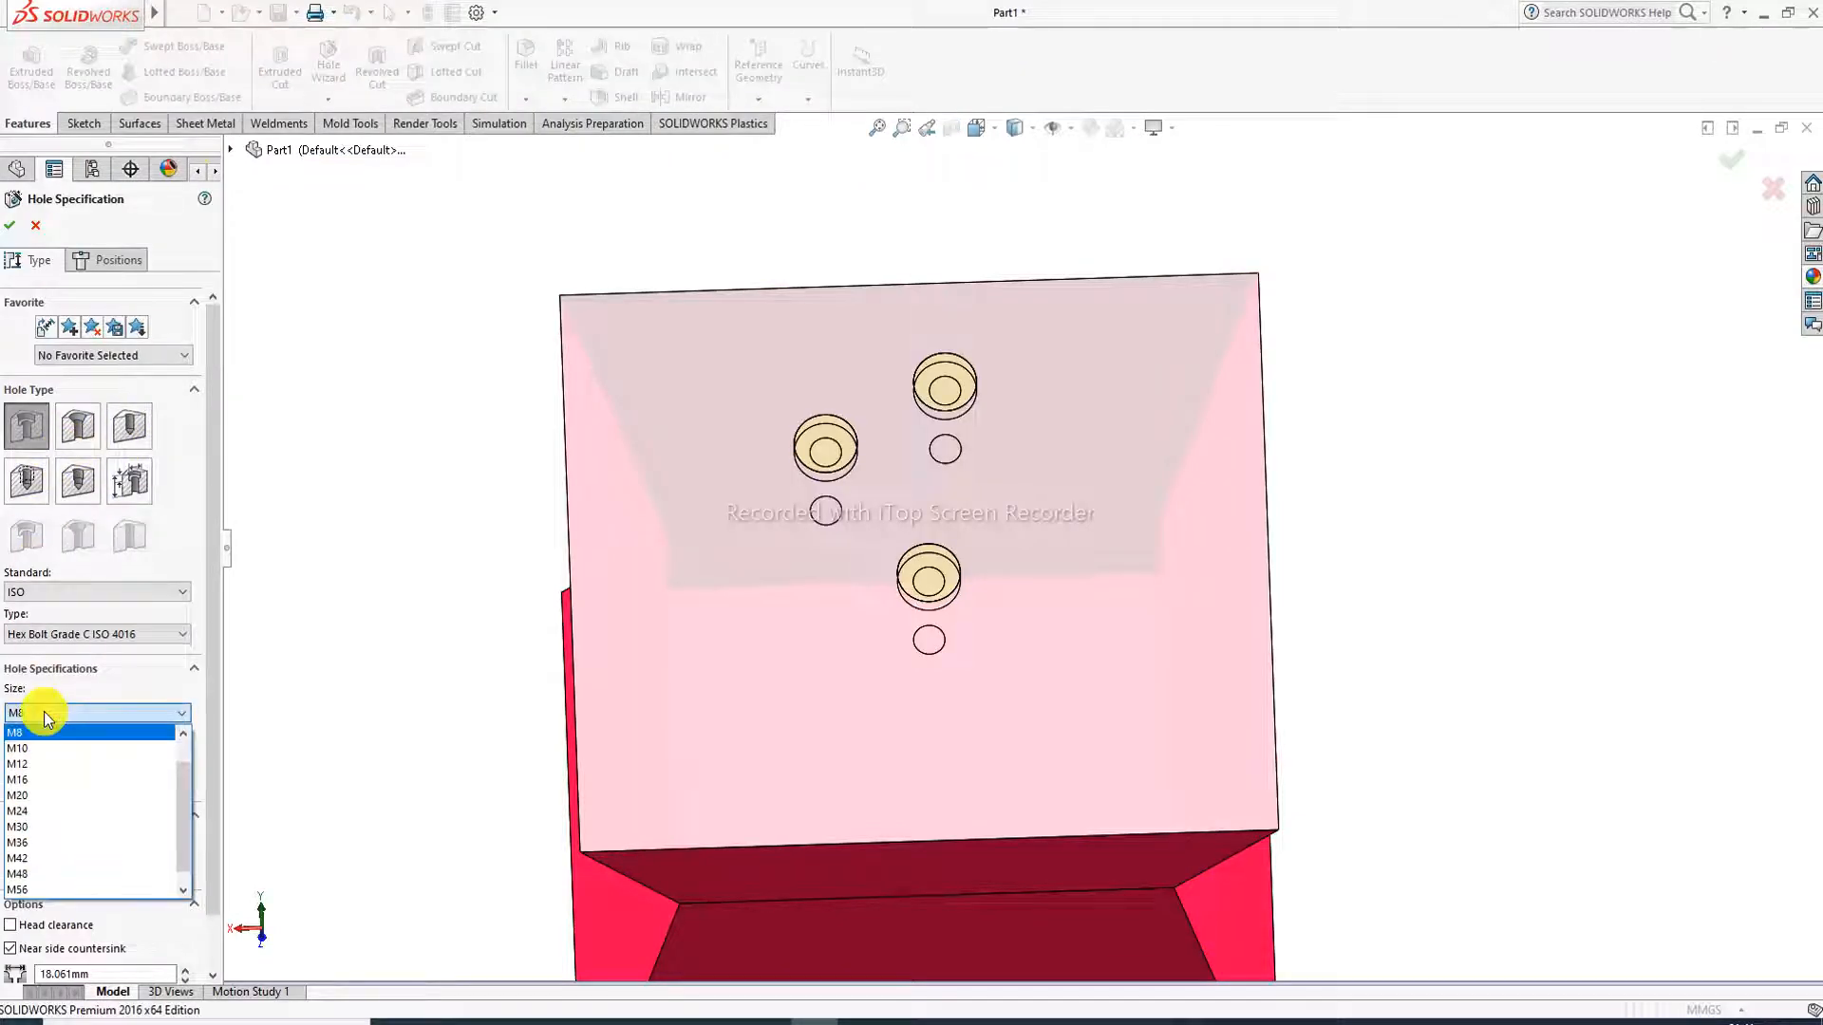
{"action": "left_click", "coordinate": [39, 764]}
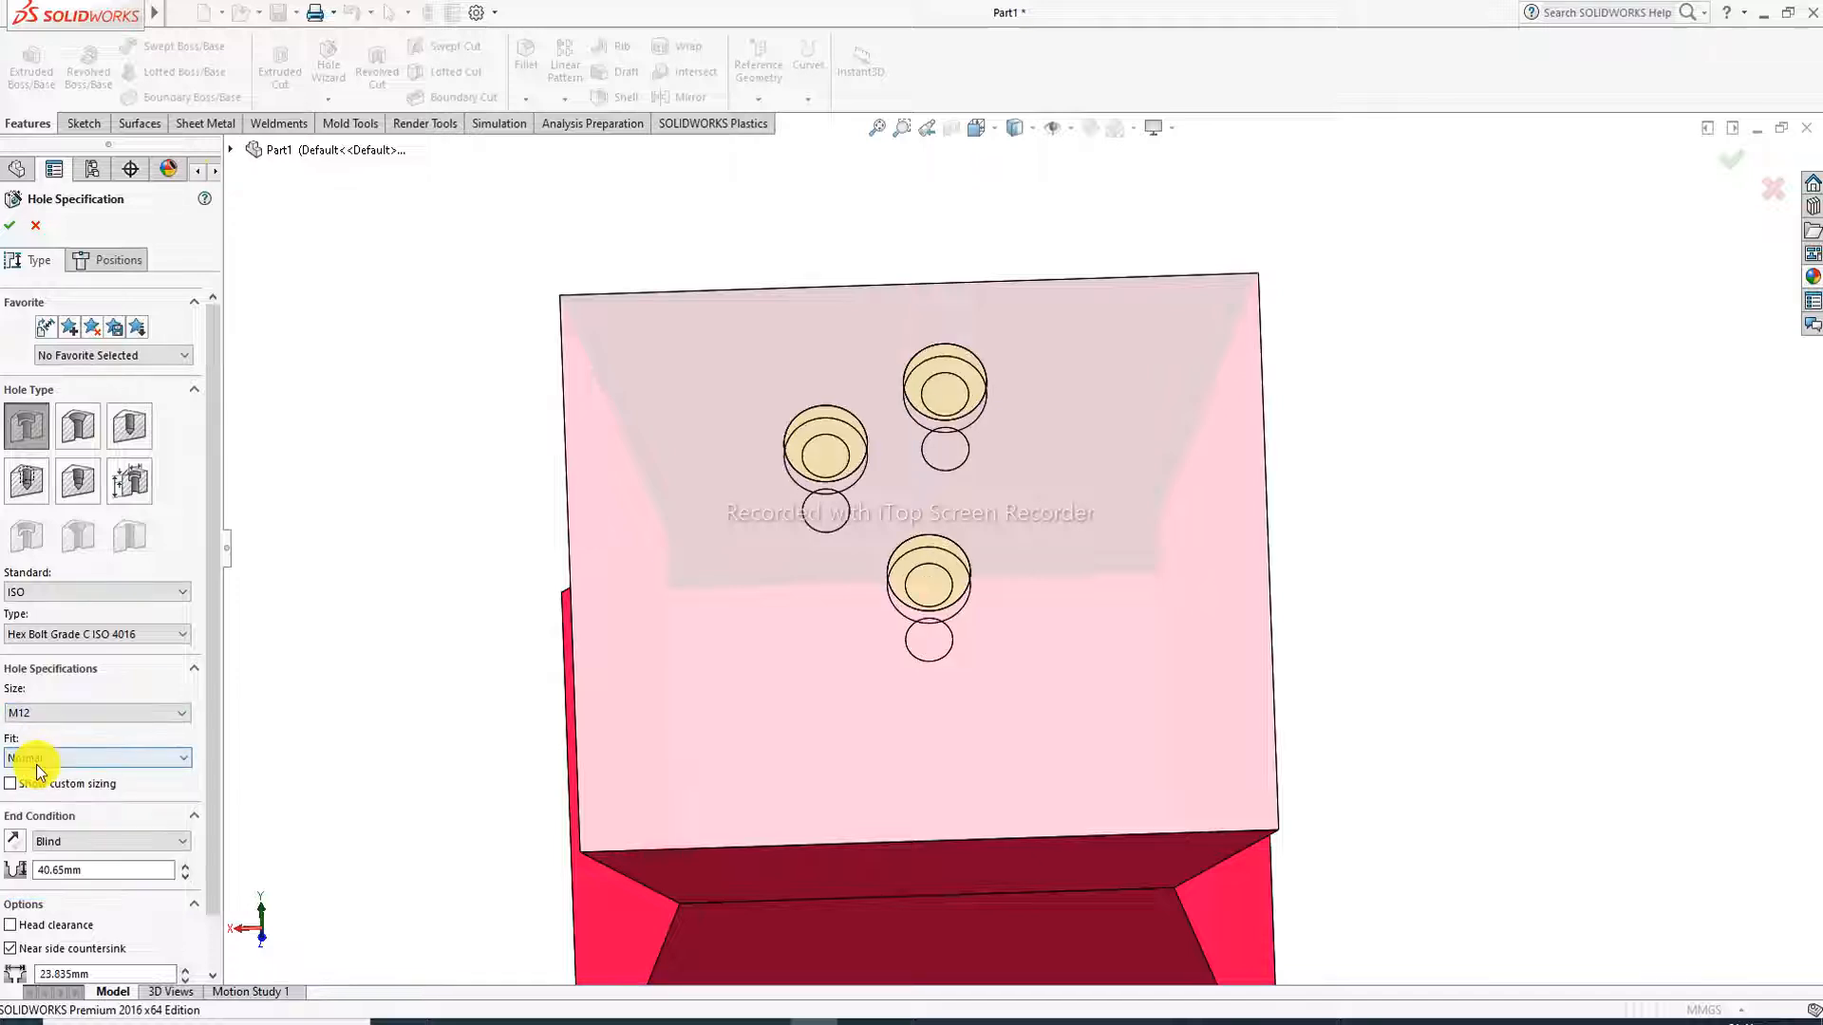
{"action": "left_click", "coordinate": [14, 228]}
{"action": "middle_click_drag", "start_coordinate": [989, 418], "coordinate": [965, 513]}
{"action": "scroll", "coordinate": [952, 317], "scroll_direction": "down", "scroll_amount": 4}
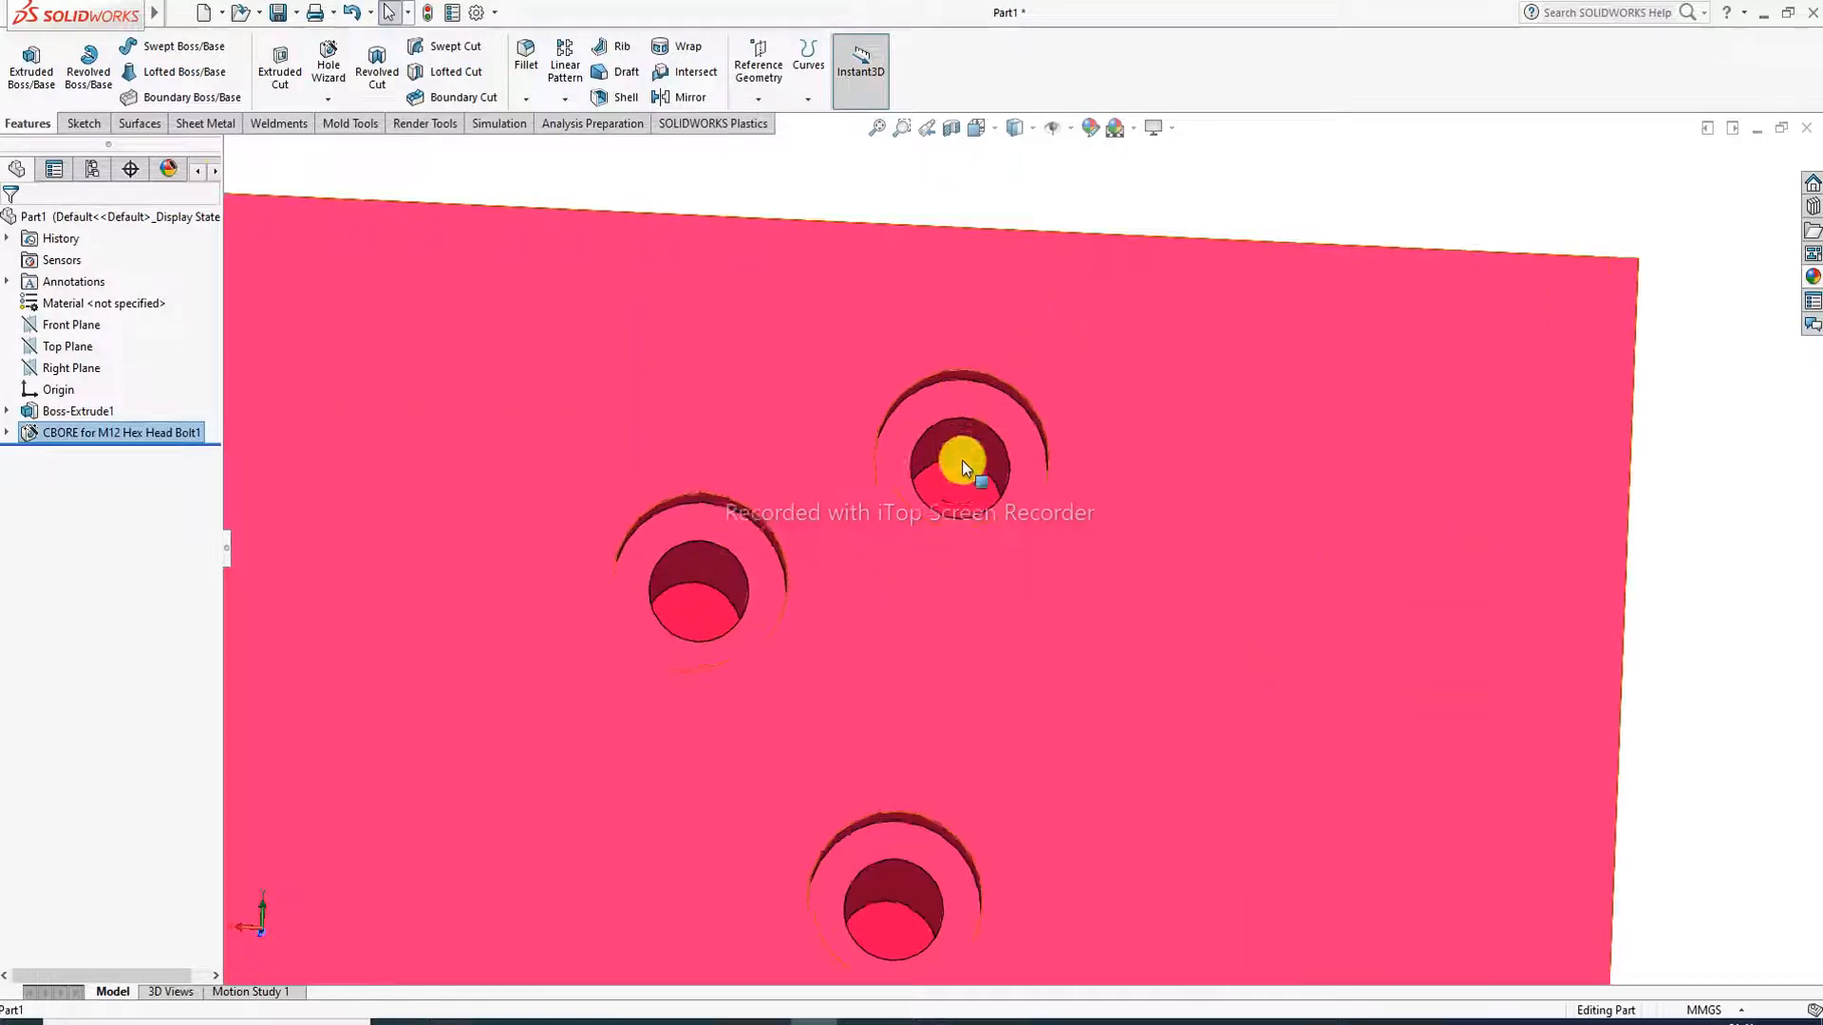
{"action": "scroll", "coordinate": [963, 475], "scroll_direction": "down", "scroll_amount": 4}
{"action": "scroll", "coordinate": [960, 433], "scroll_direction": "up", "scroll_amount": 8}
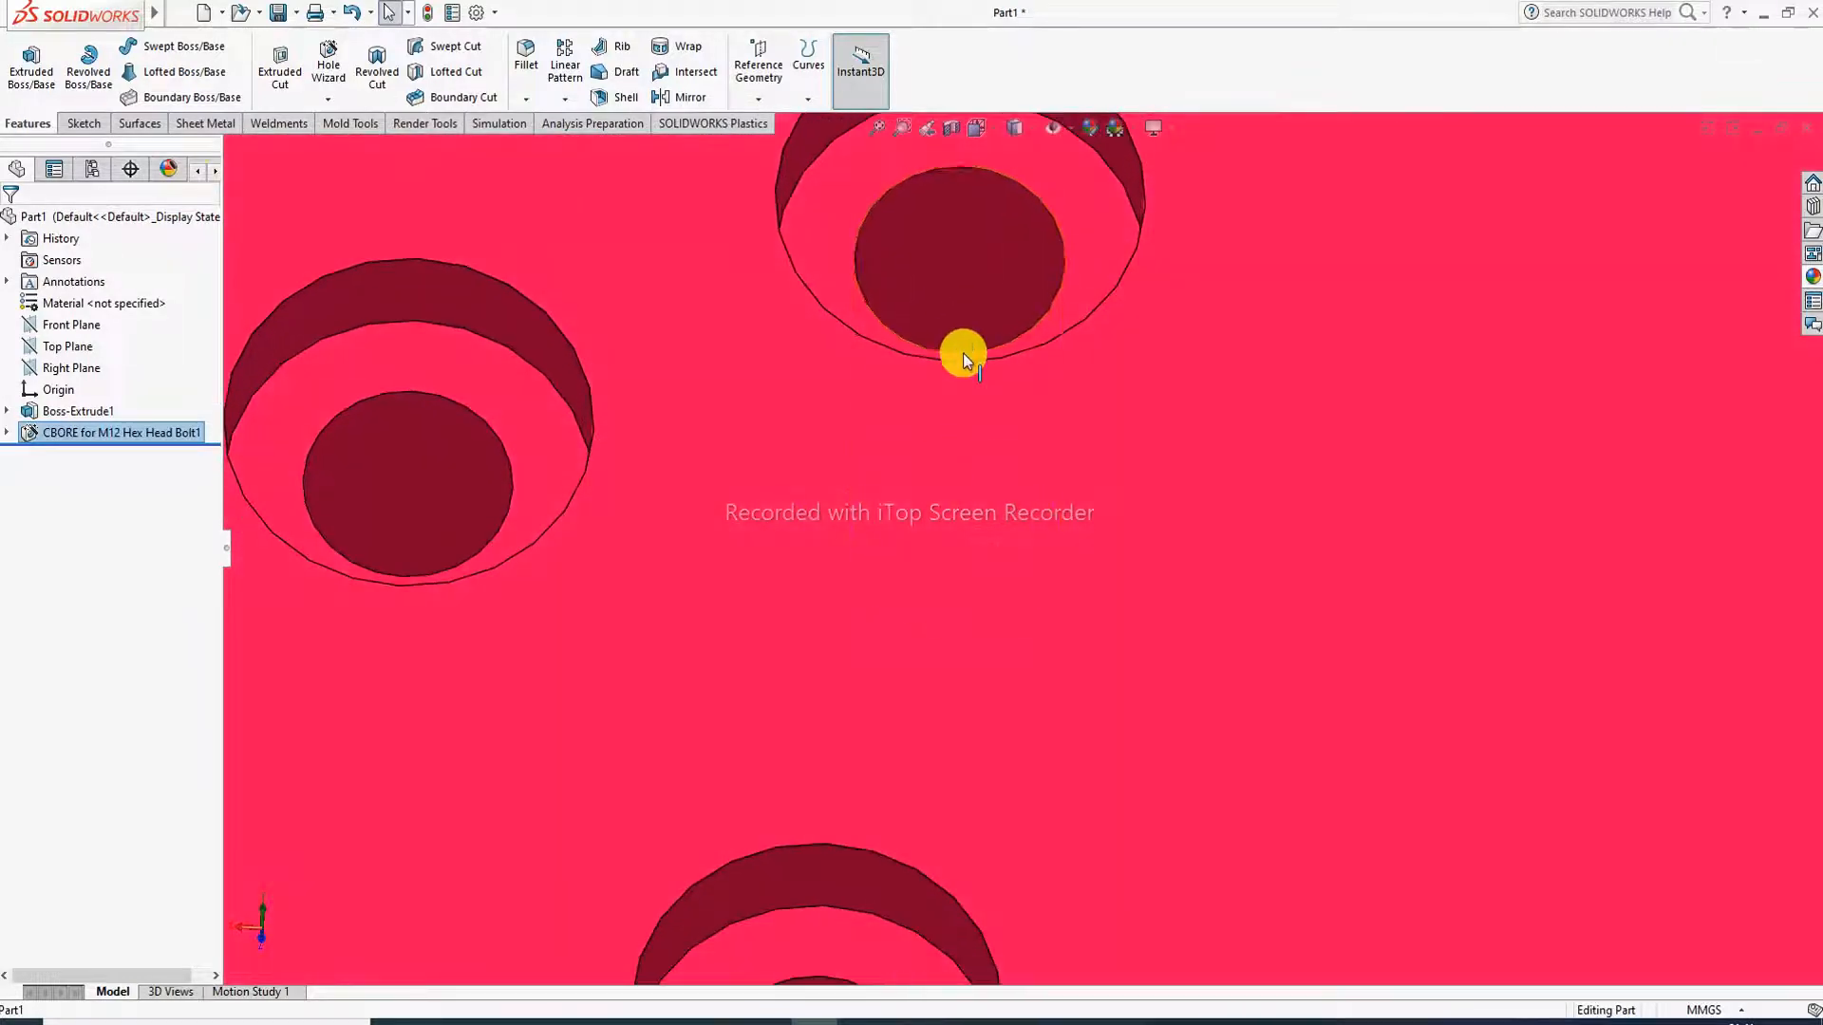
{"action": "middle_click_drag", "start_coordinate": [938, 454], "coordinate": [944, 326]}
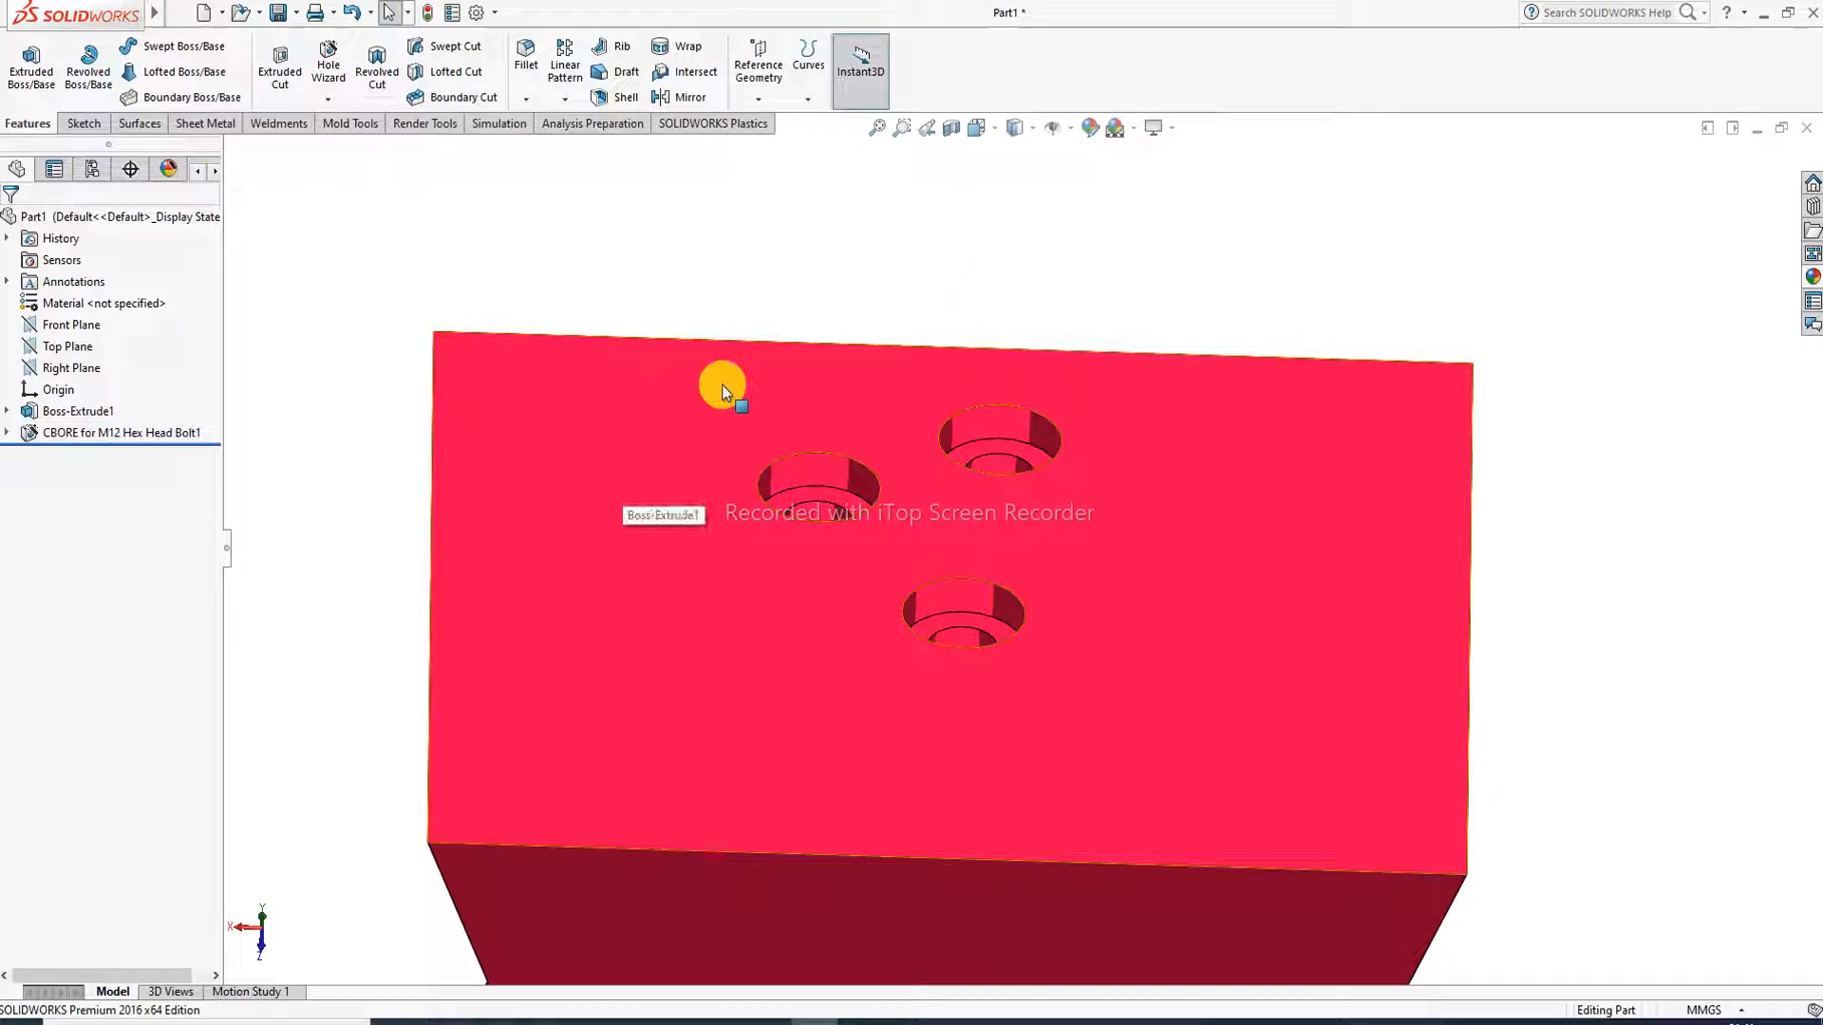
Step: Apply a light blue colour (RGB 128, 128, 255) to only the block's upper face containing the counterbore holes
{"action": "scroll", "coordinate": [680, 639], "scroll_direction": "up", "scroll_amount": 4}
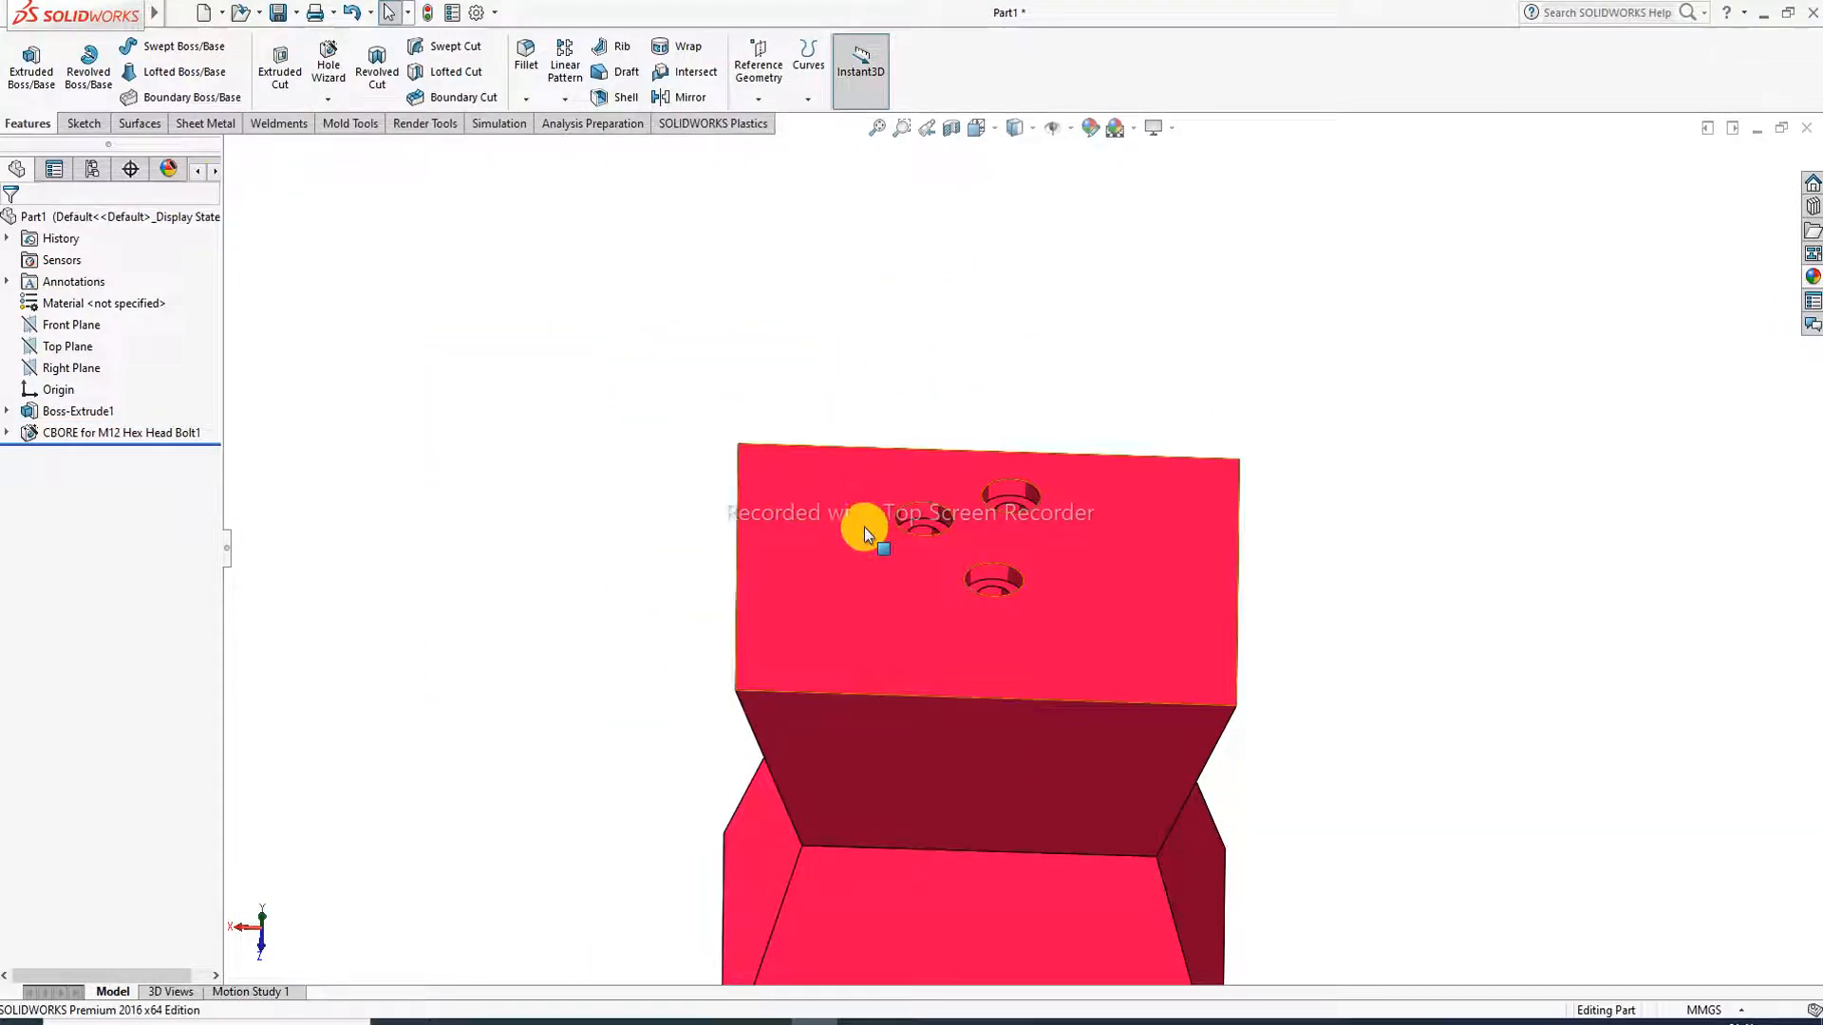
{"action": "left_click", "coordinate": [1092, 127]}
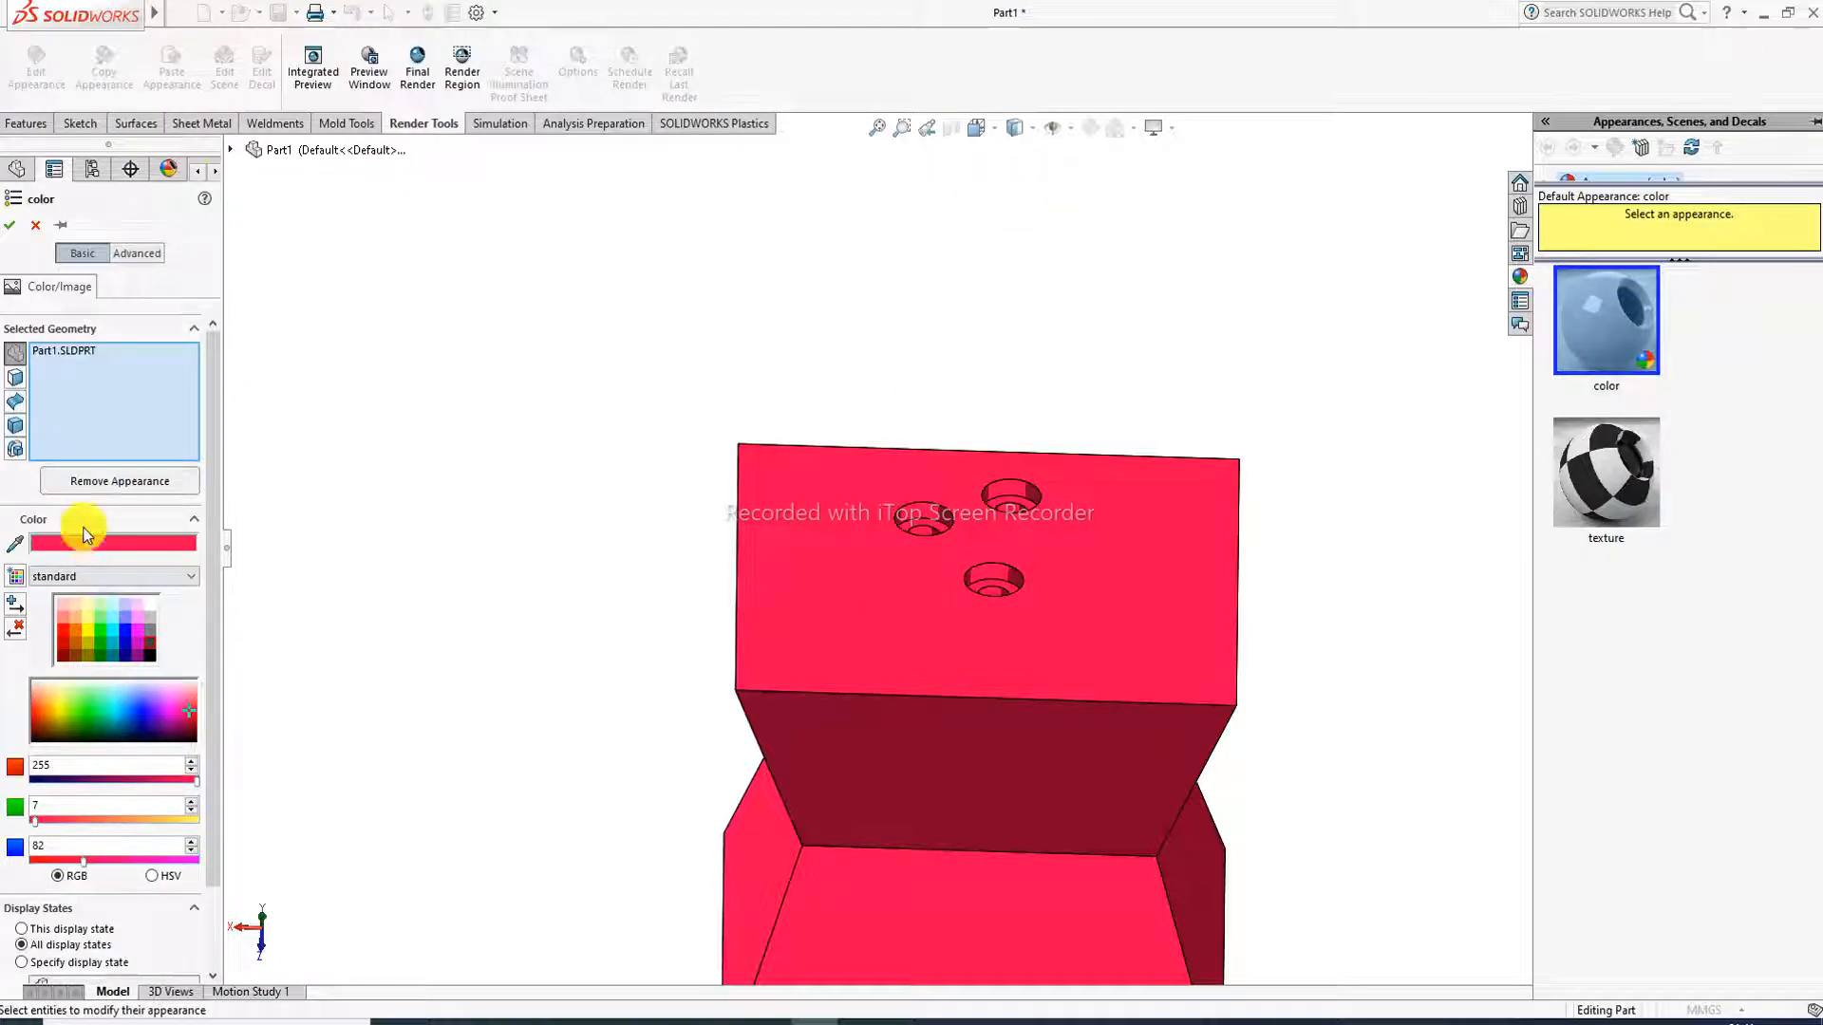
{"action": "right_click", "coordinate": [67, 357]}
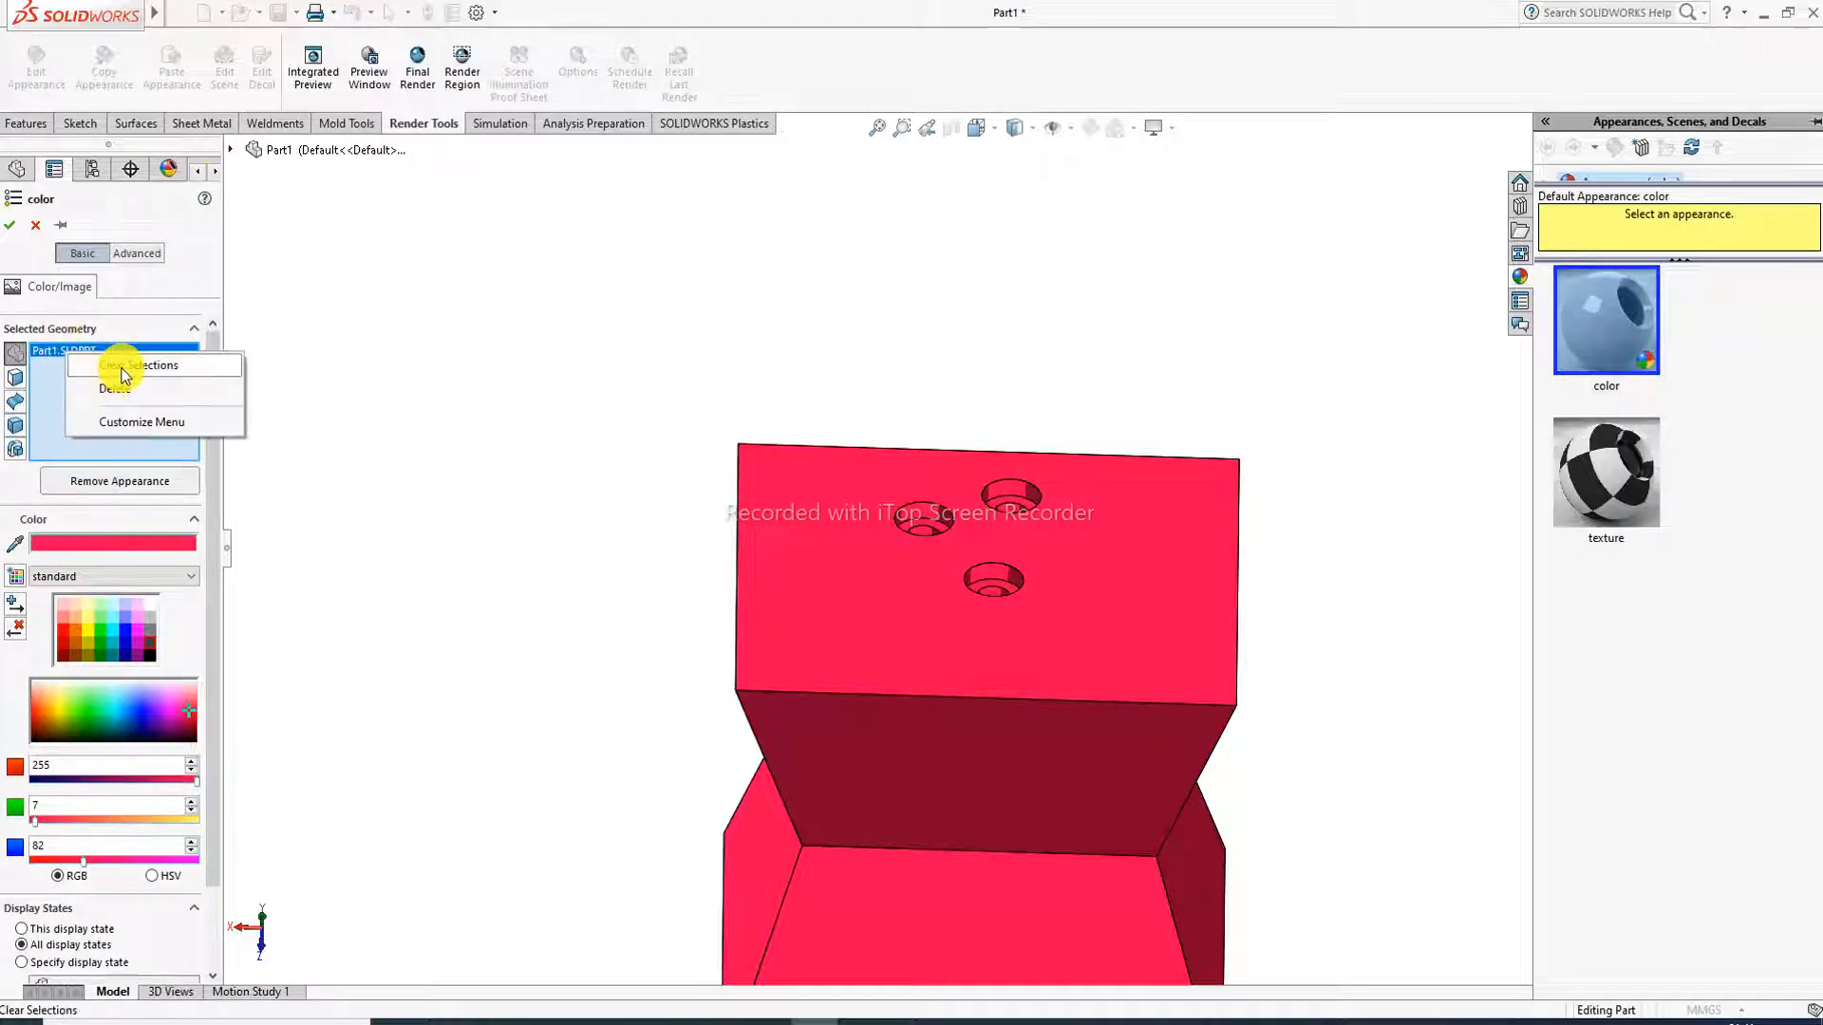
{"action": "left_click", "coordinate": [123, 367]}
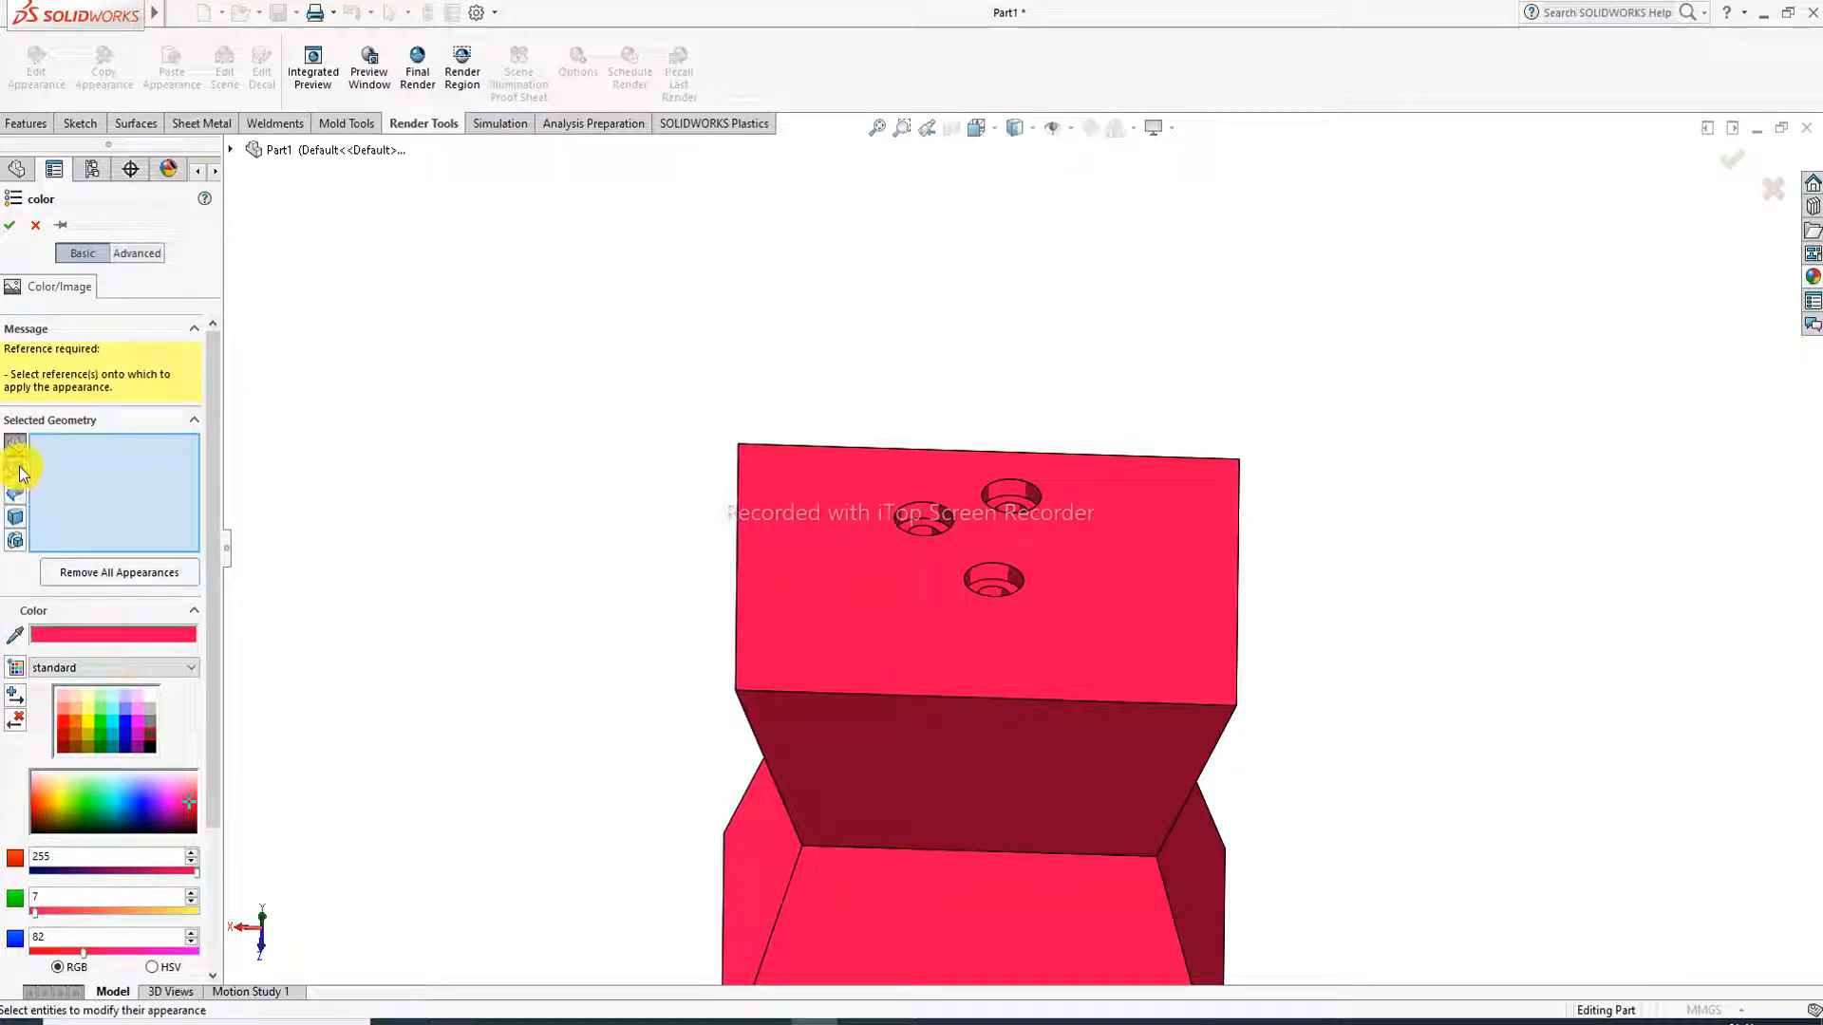
{"action": "left_click", "coordinate": [859, 619]}
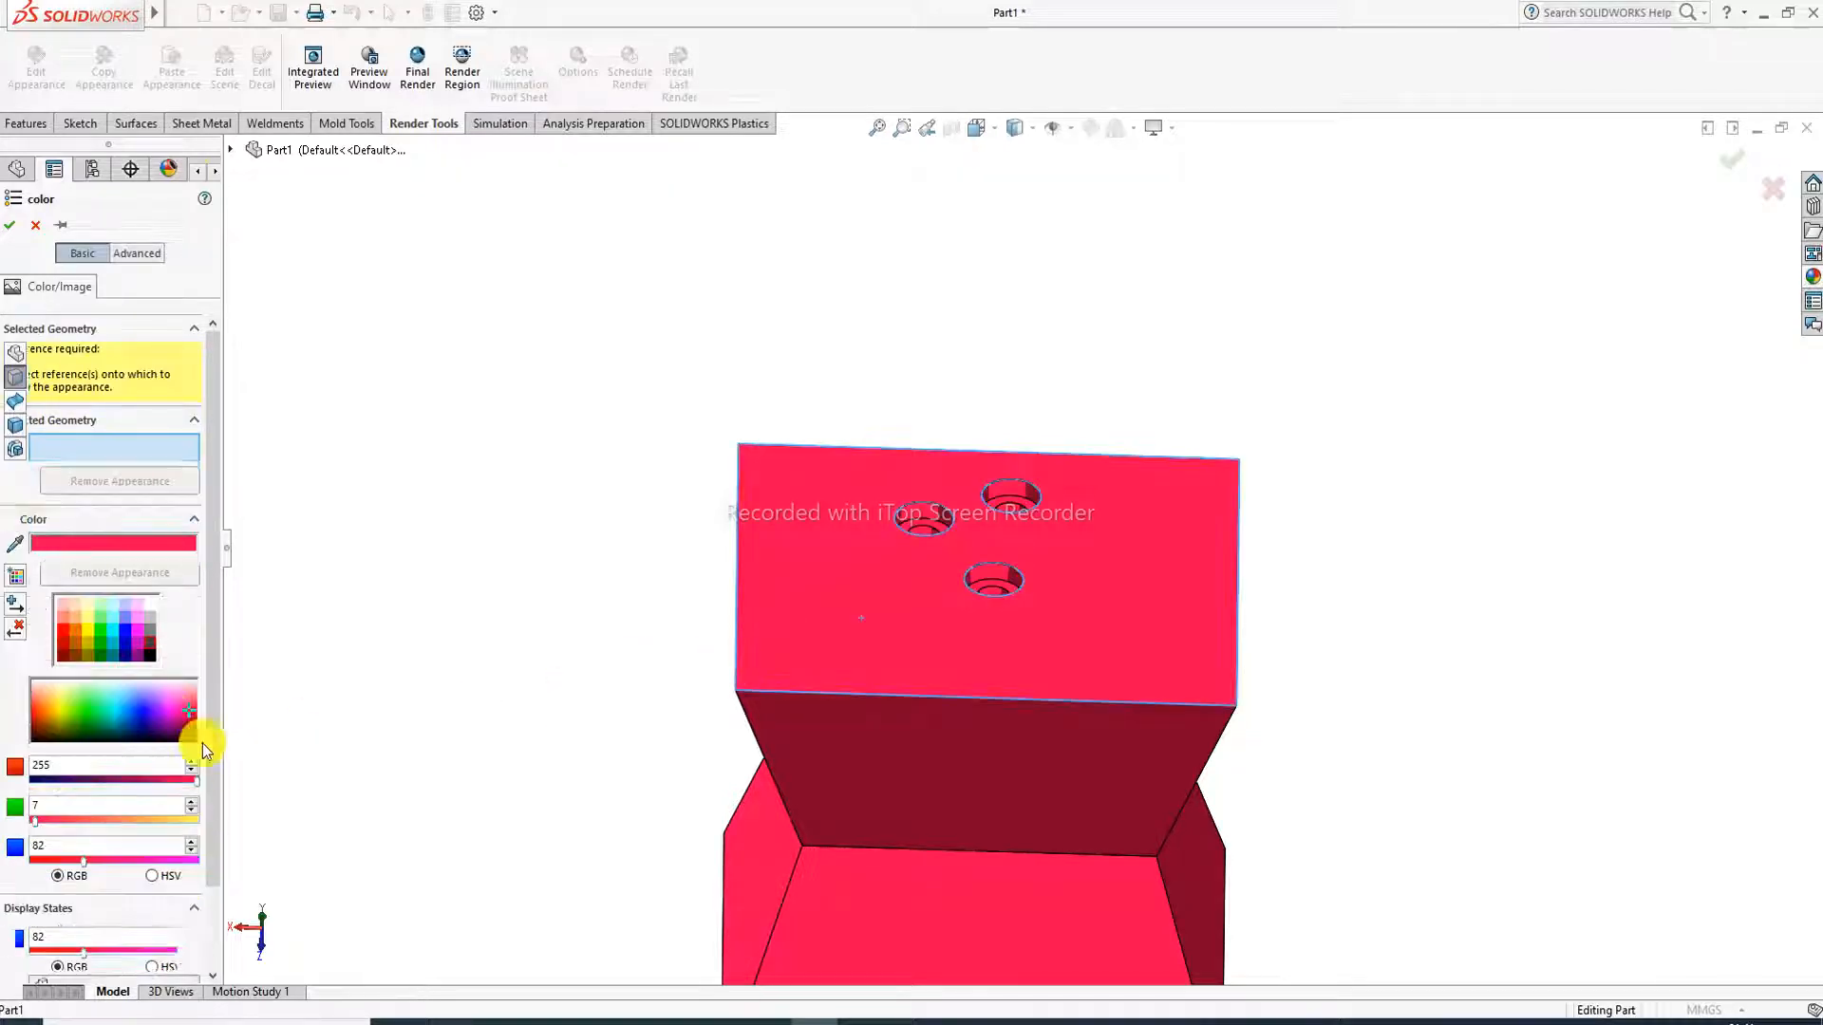
{"action": "left_click", "coordinate": [126, 619]}
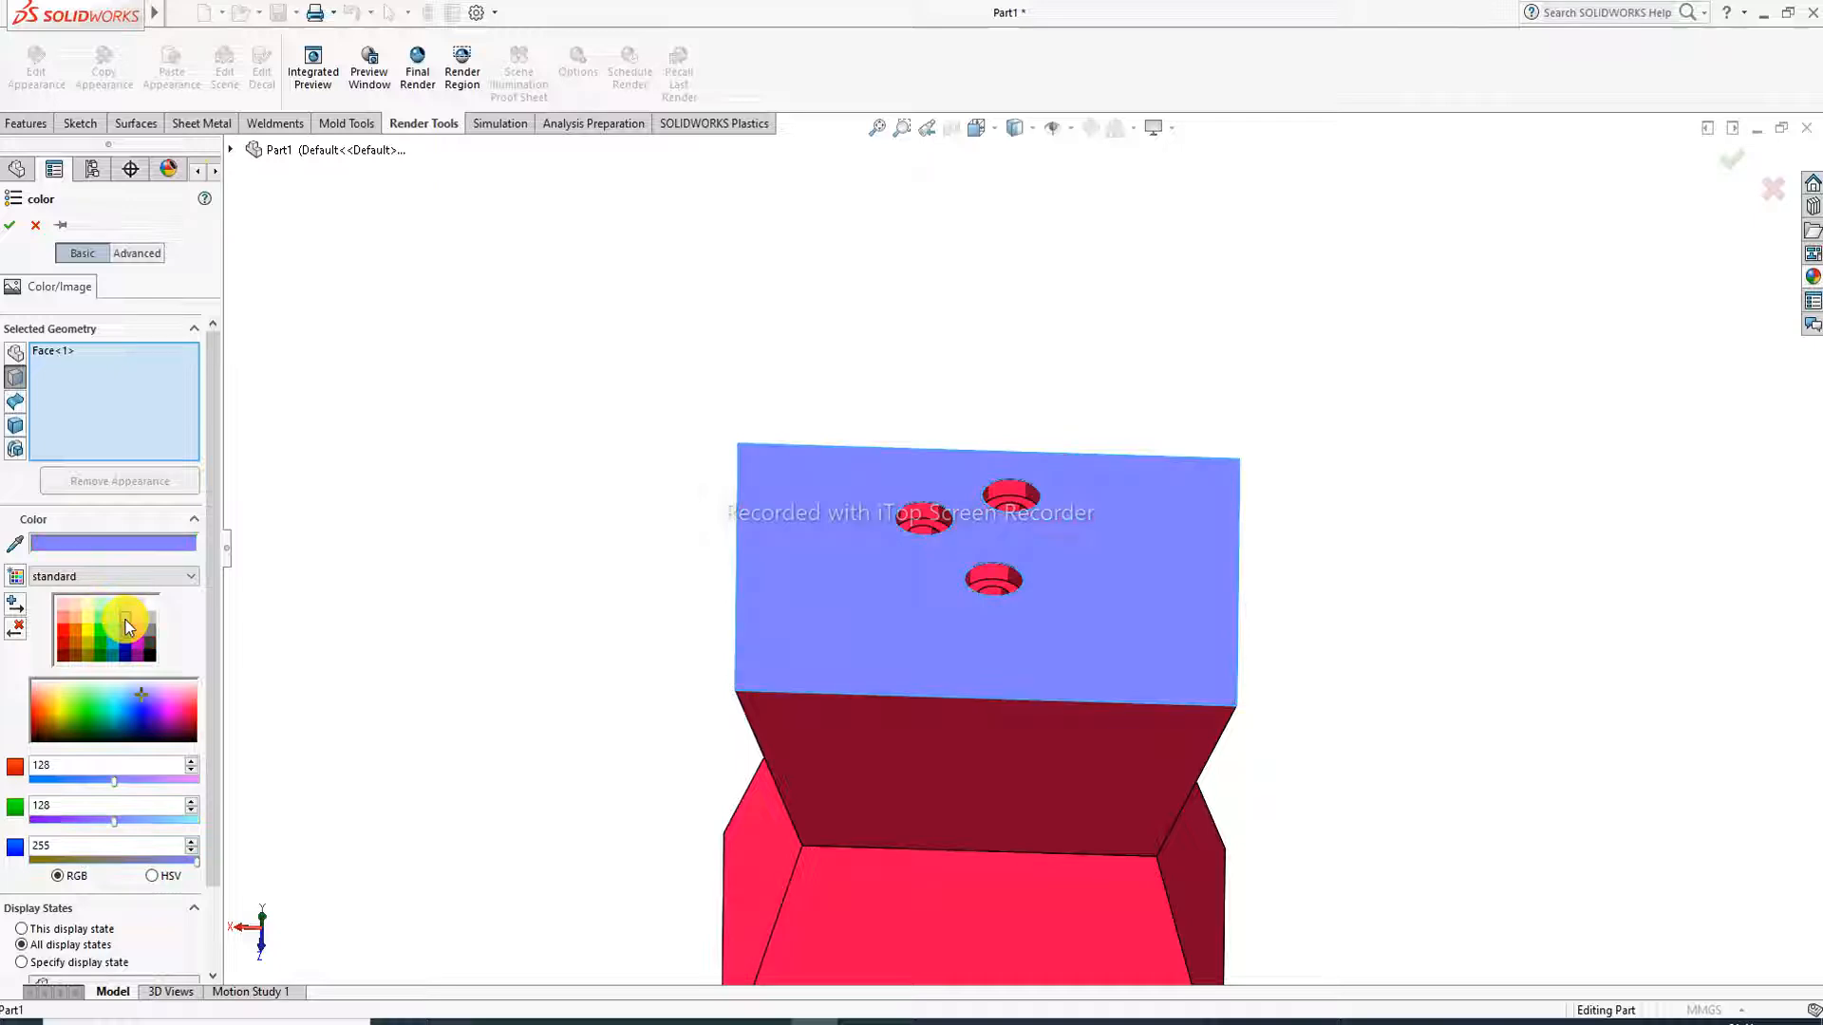
{"action": "left_click", "coordinate": [12, 228]}
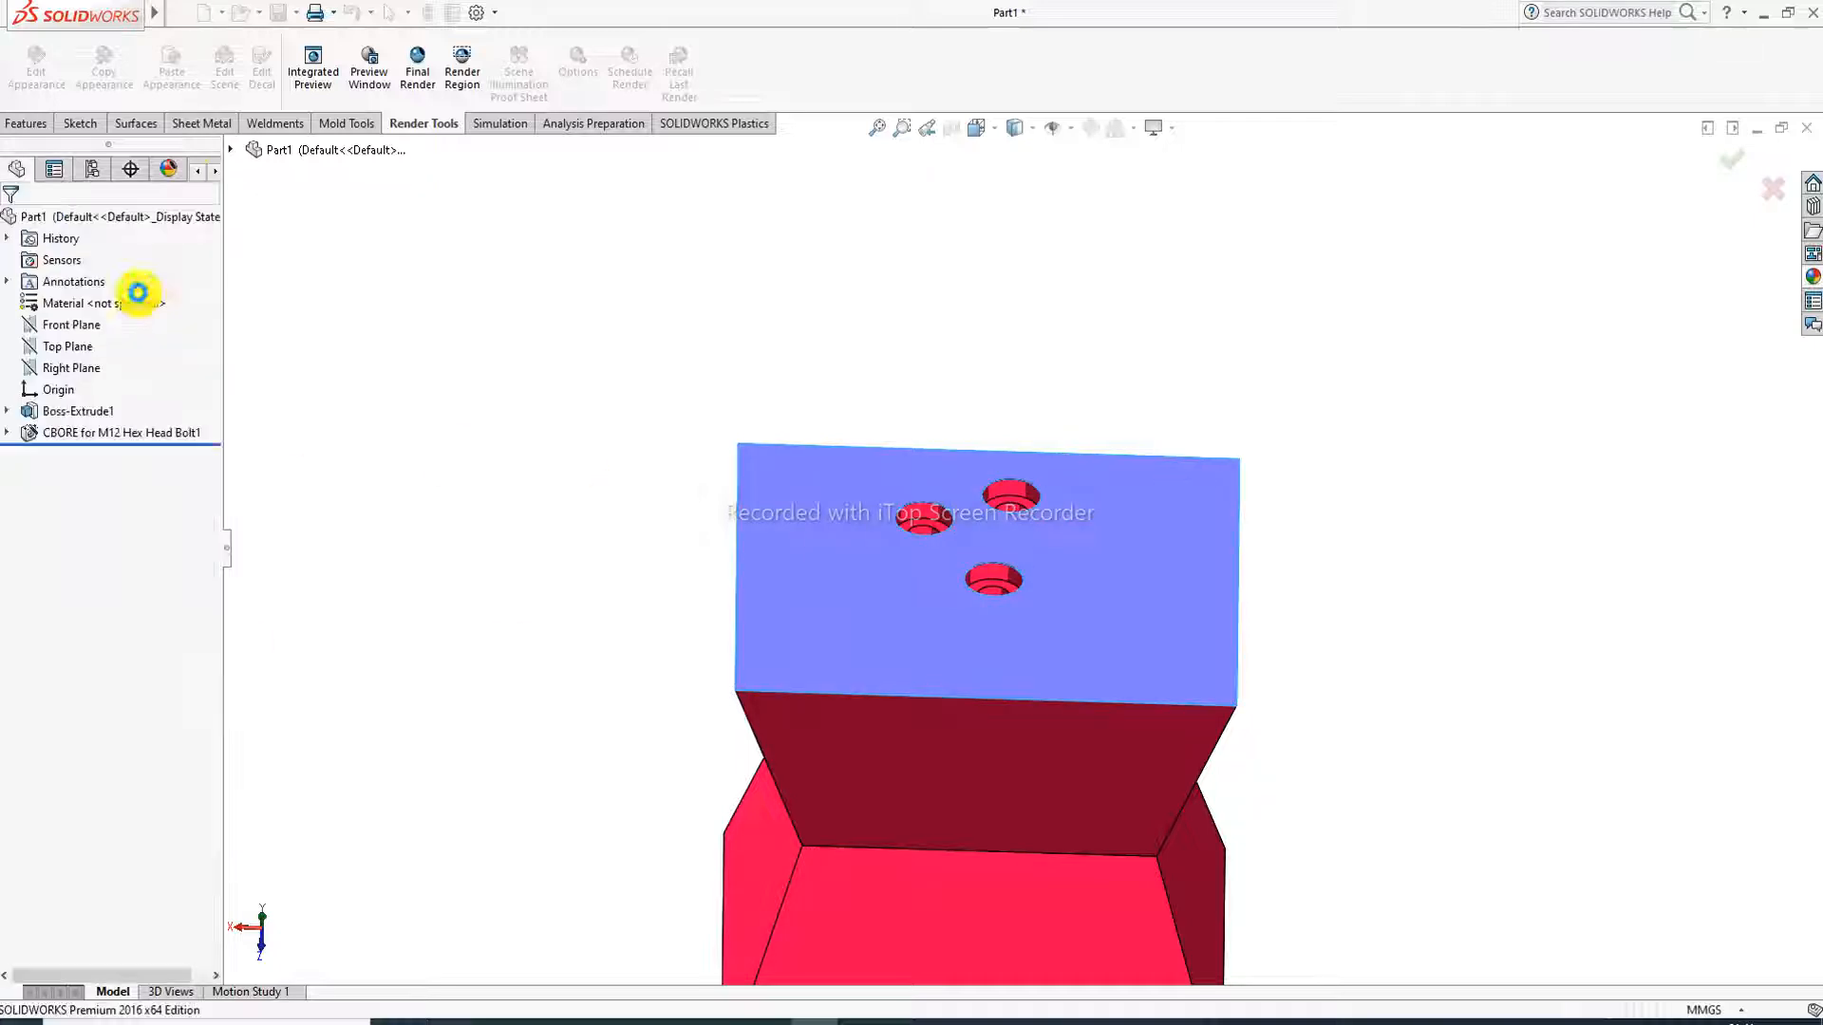
Step: Start a new Hole Wizard feature and choose Countersink as the hole type
{"action": "scroll", "coordinate": [949, 579], "scroll_direction": "down", "scroll_amount": 3}
{"action": "scroll", "coordinate": [971, 586], "scroll_direction": "down", "scroll_amount": 2}
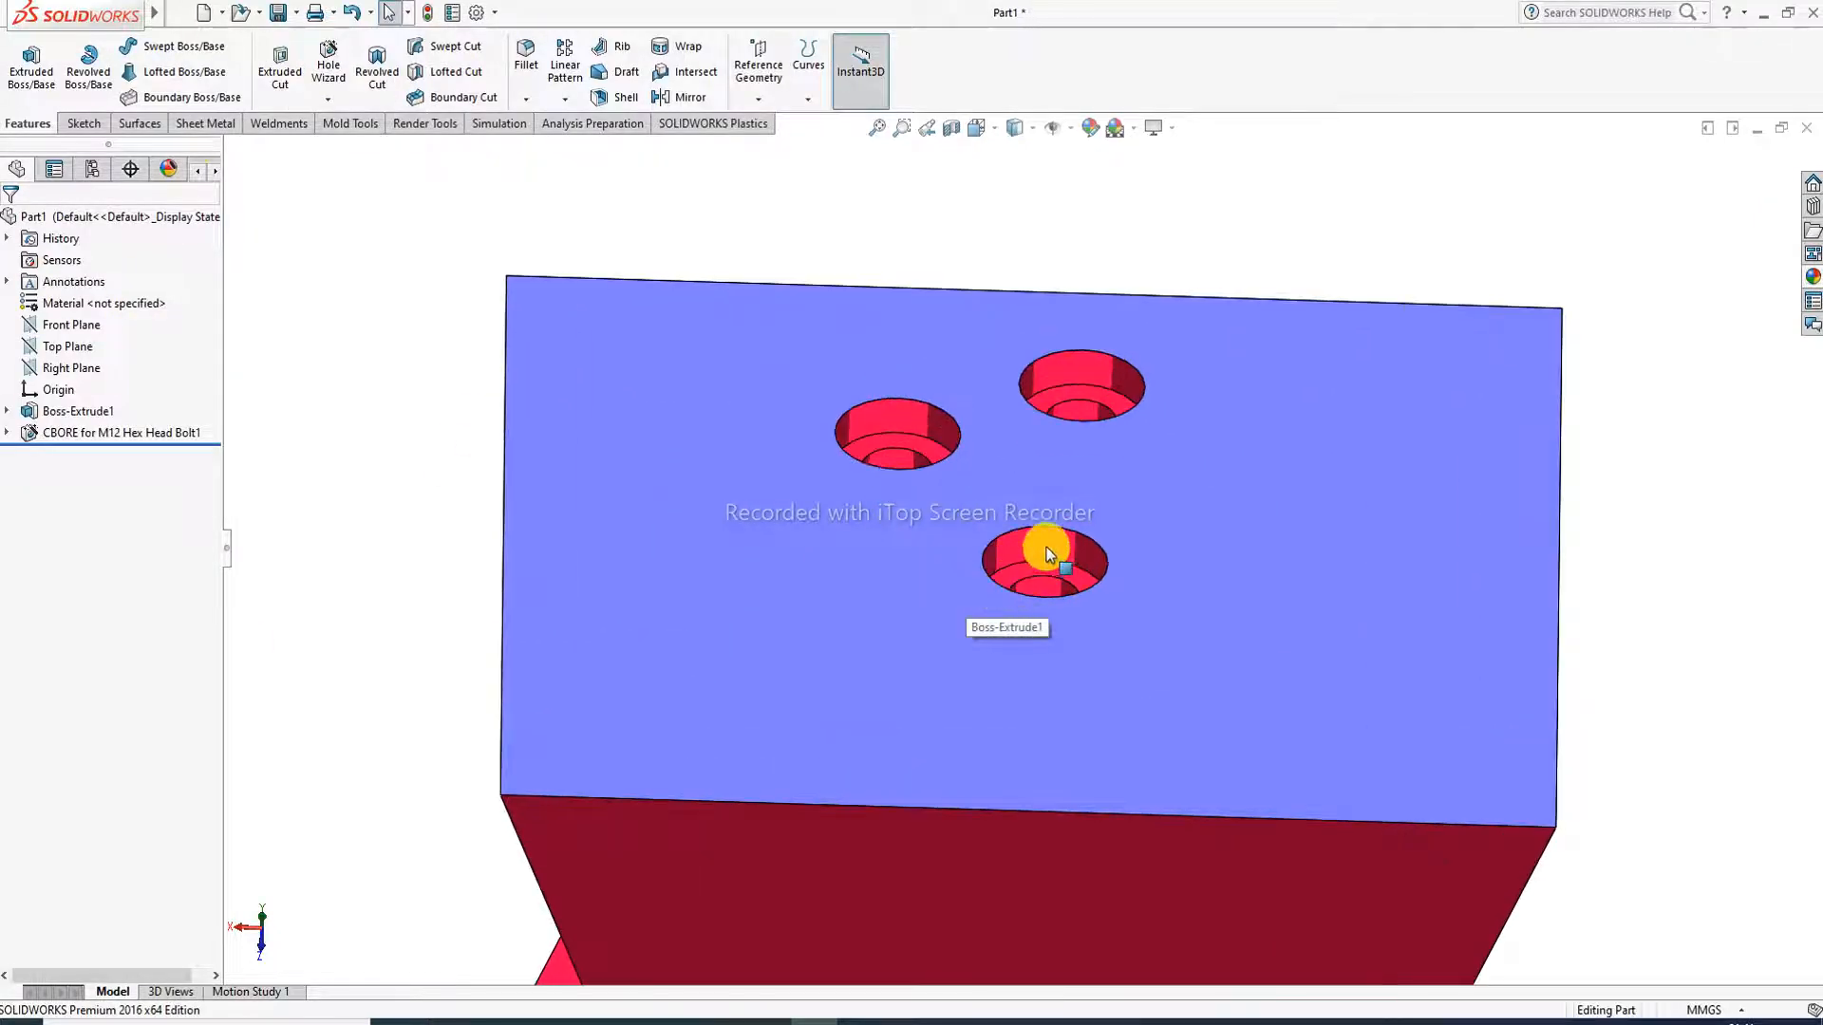
{"action": "mouse_move", "coordinate": [1046, 547]}
{"action": "middle_mouse_down"}
{"action": "mouse_move", "coordinate": [1034, 594]}
{"action": "mouse_move", "coordinate": [1035, 526]}
{"action": "middle_mouse_up"}
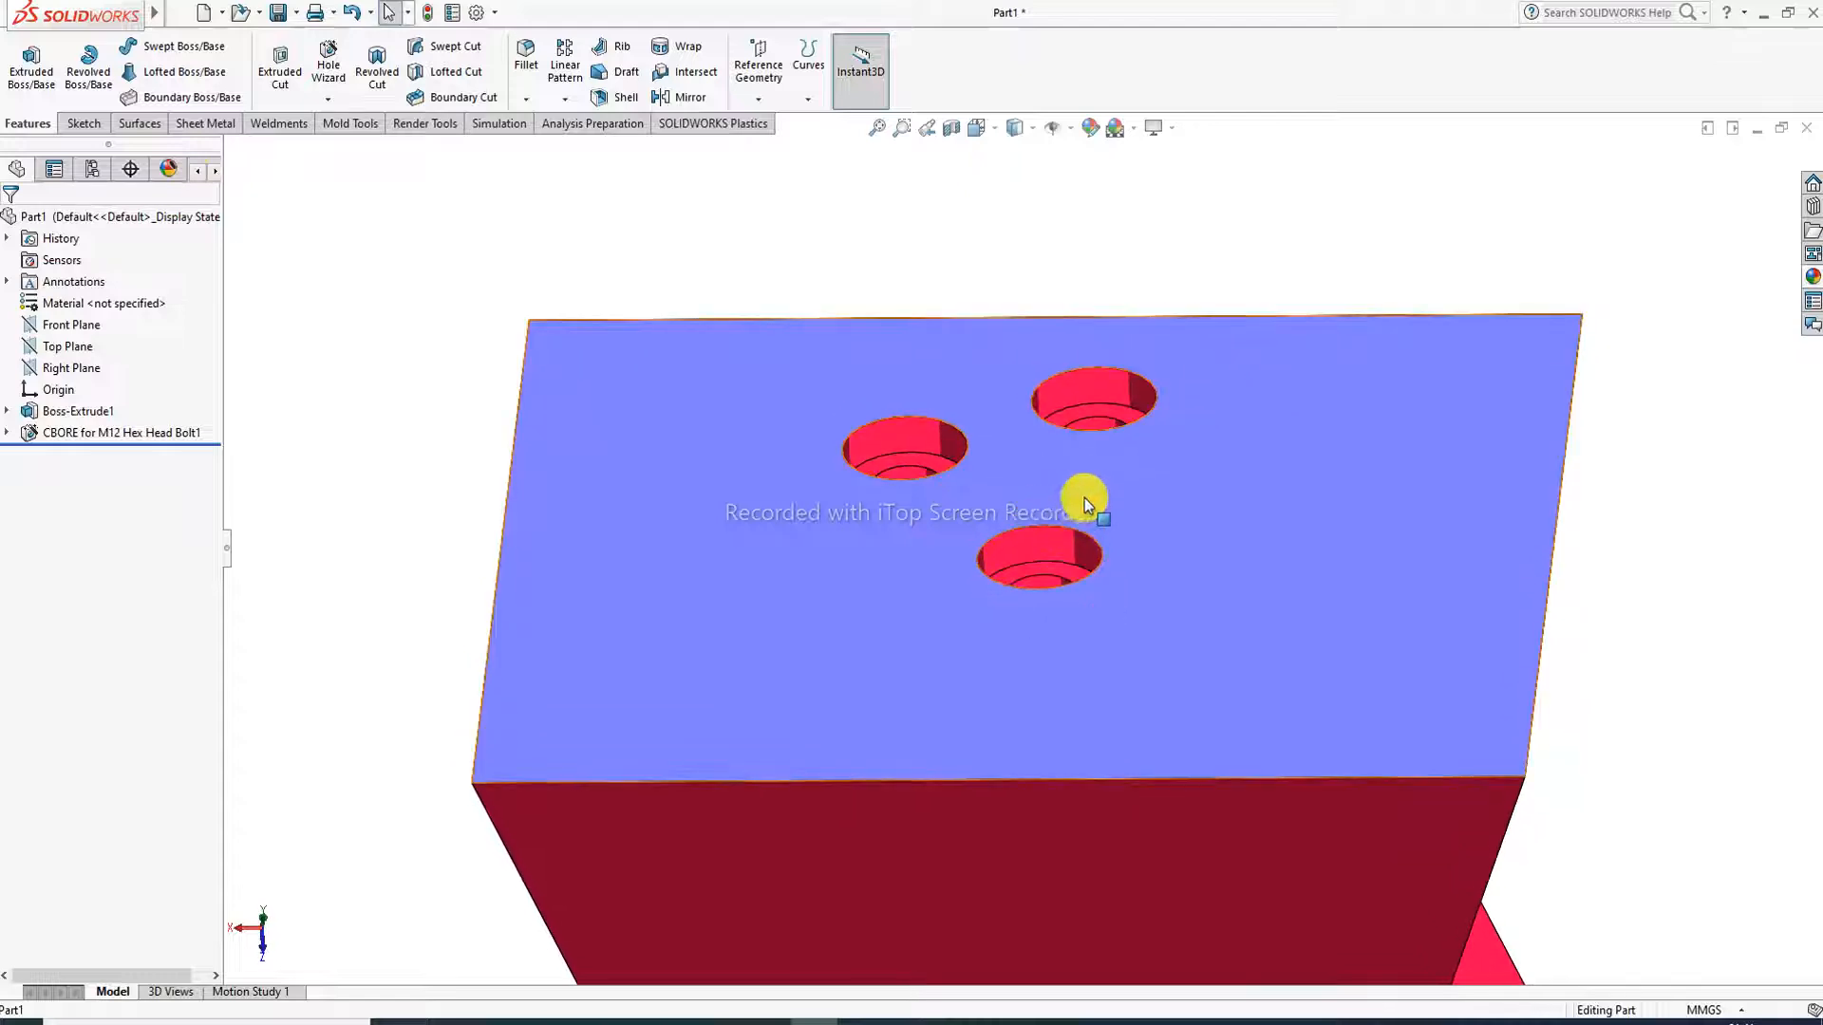
{"action": "scroll", "coordinate": [1084, 497], "scroll_direction": "up", "scroll_amount": 3}
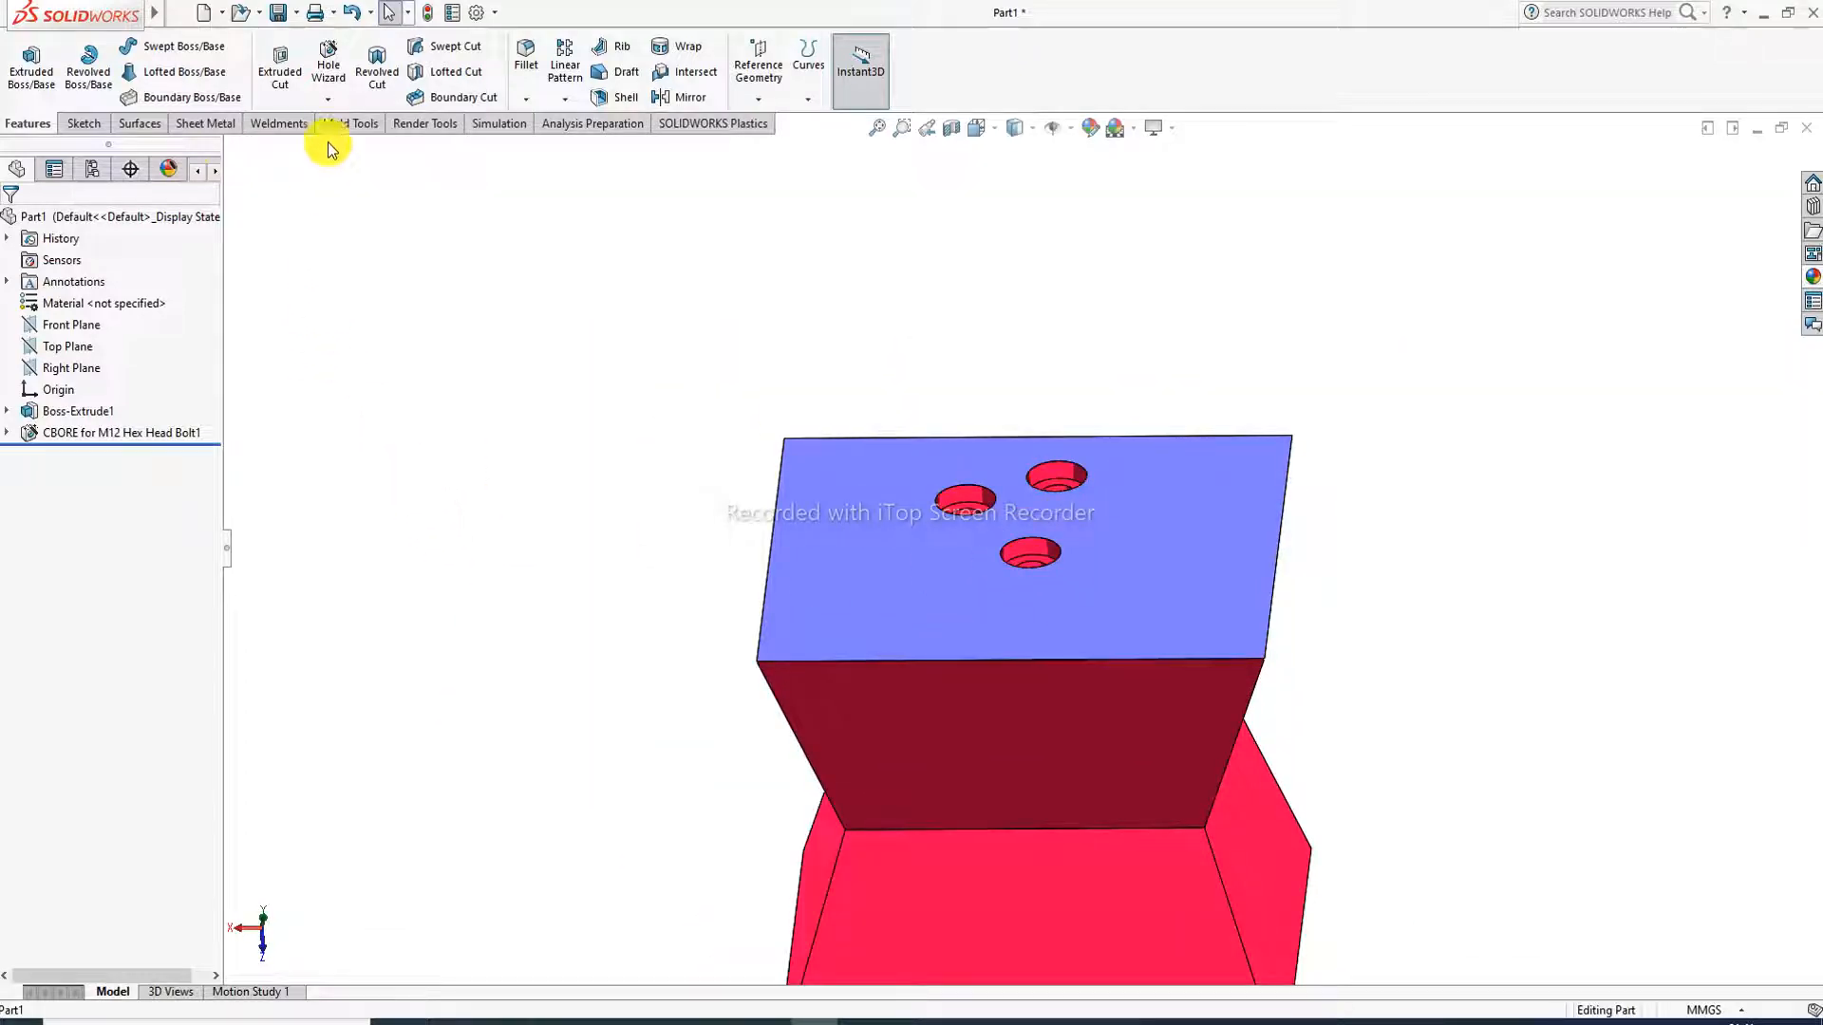
{"action": "left_click", "coordinate": [327, 99]}
{"action": "left_click", "coordinate": [359, 124]}
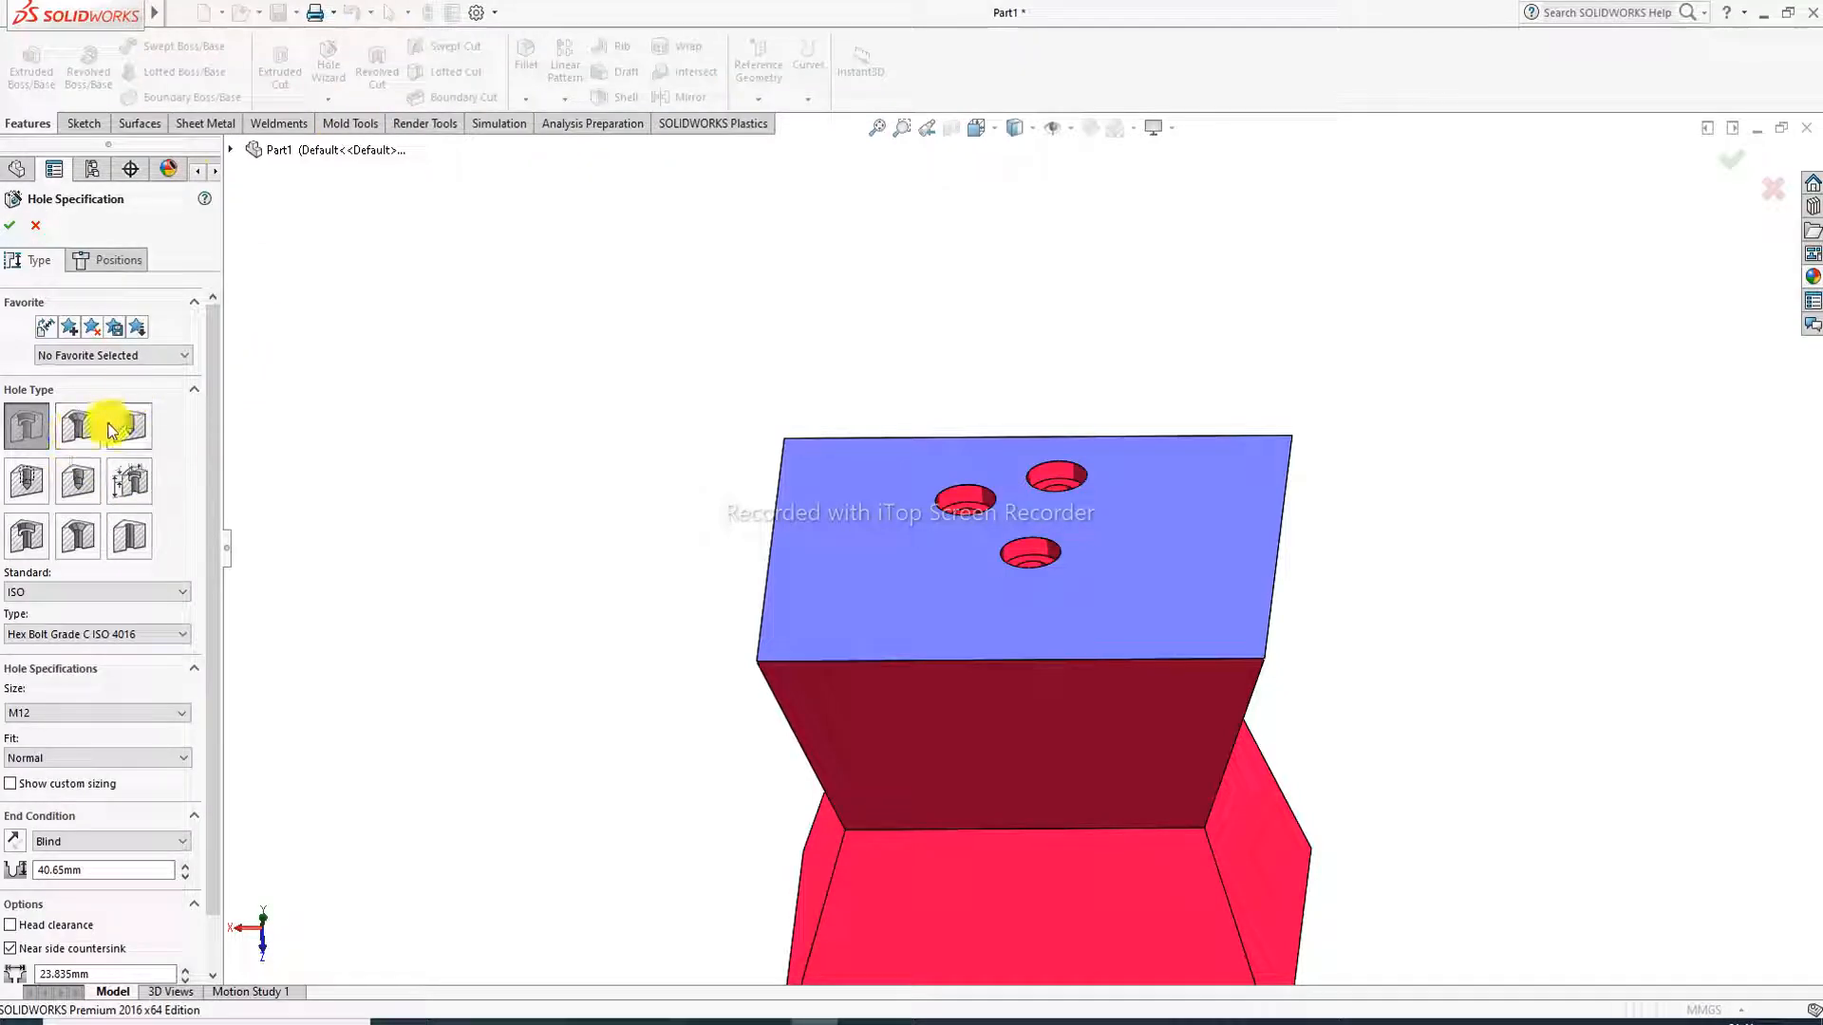
{"action": "left_click", "coordinate": [83, 426]}
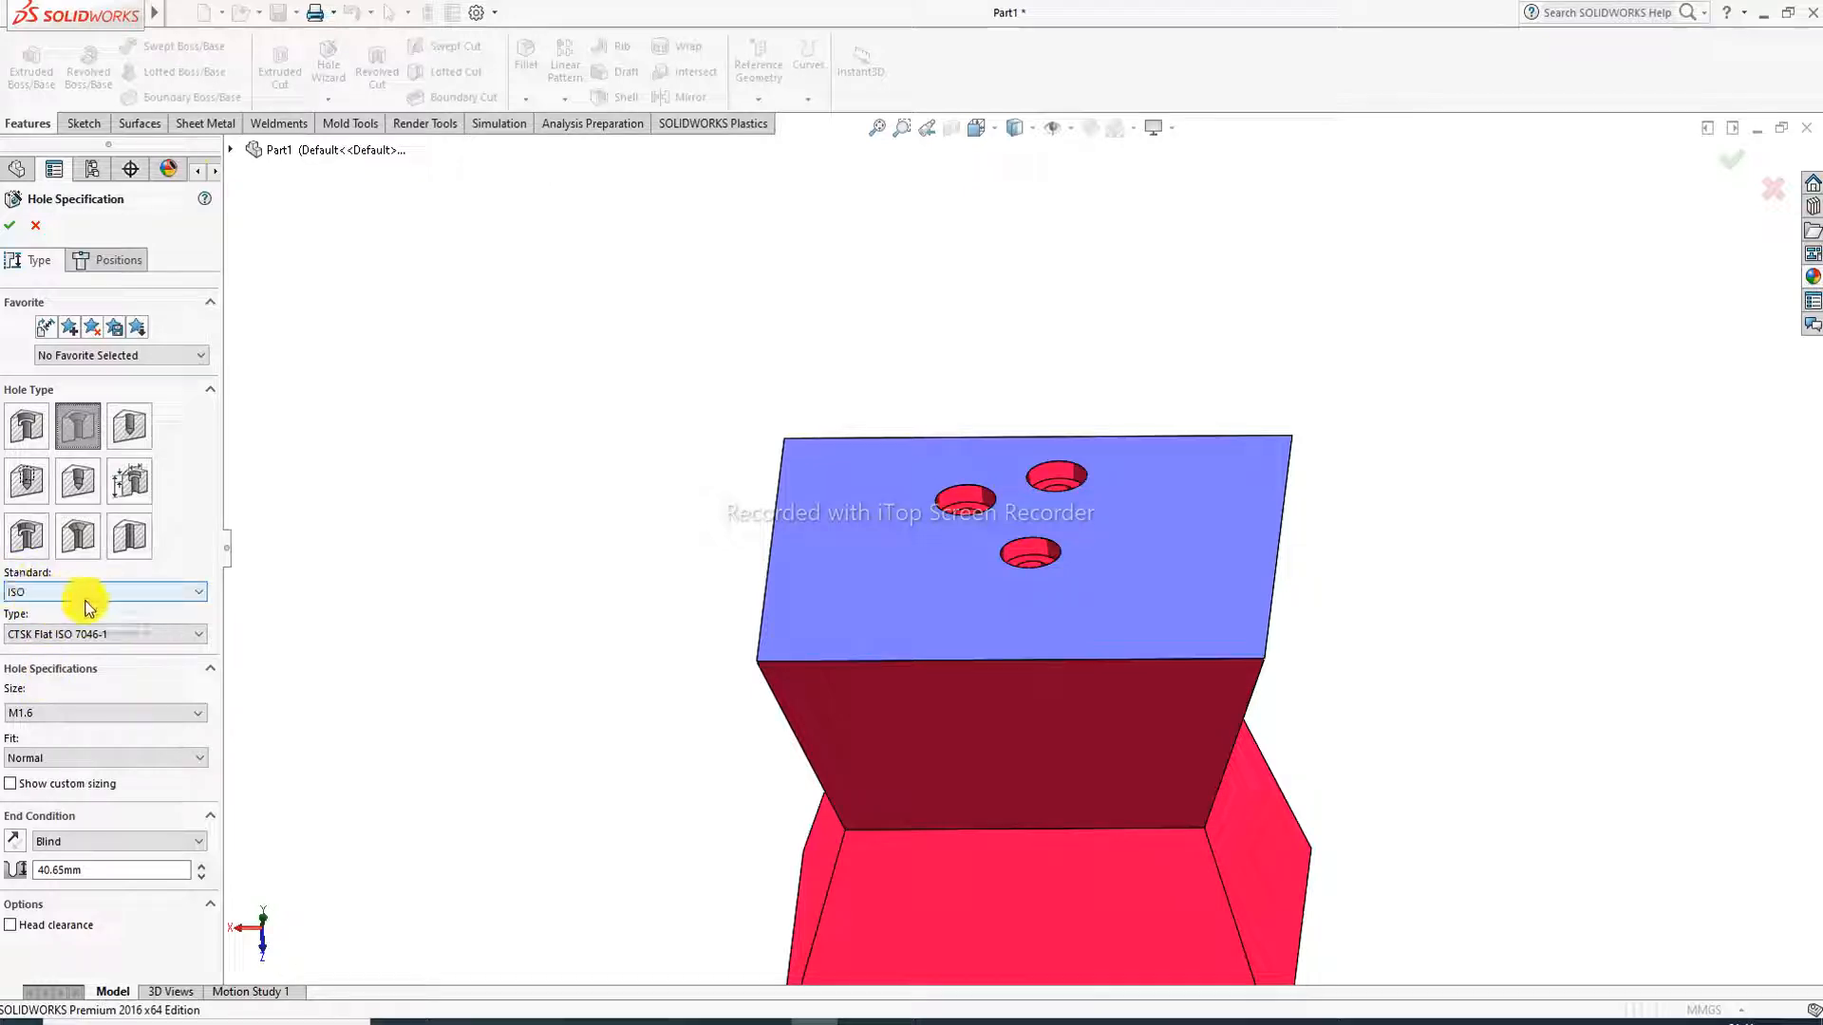
Step: Set the countersink's fastener type to CTSK Flat ISO 7046-1 and its size to M2
{"action": "left_click", "coordinate": [141, 636]}
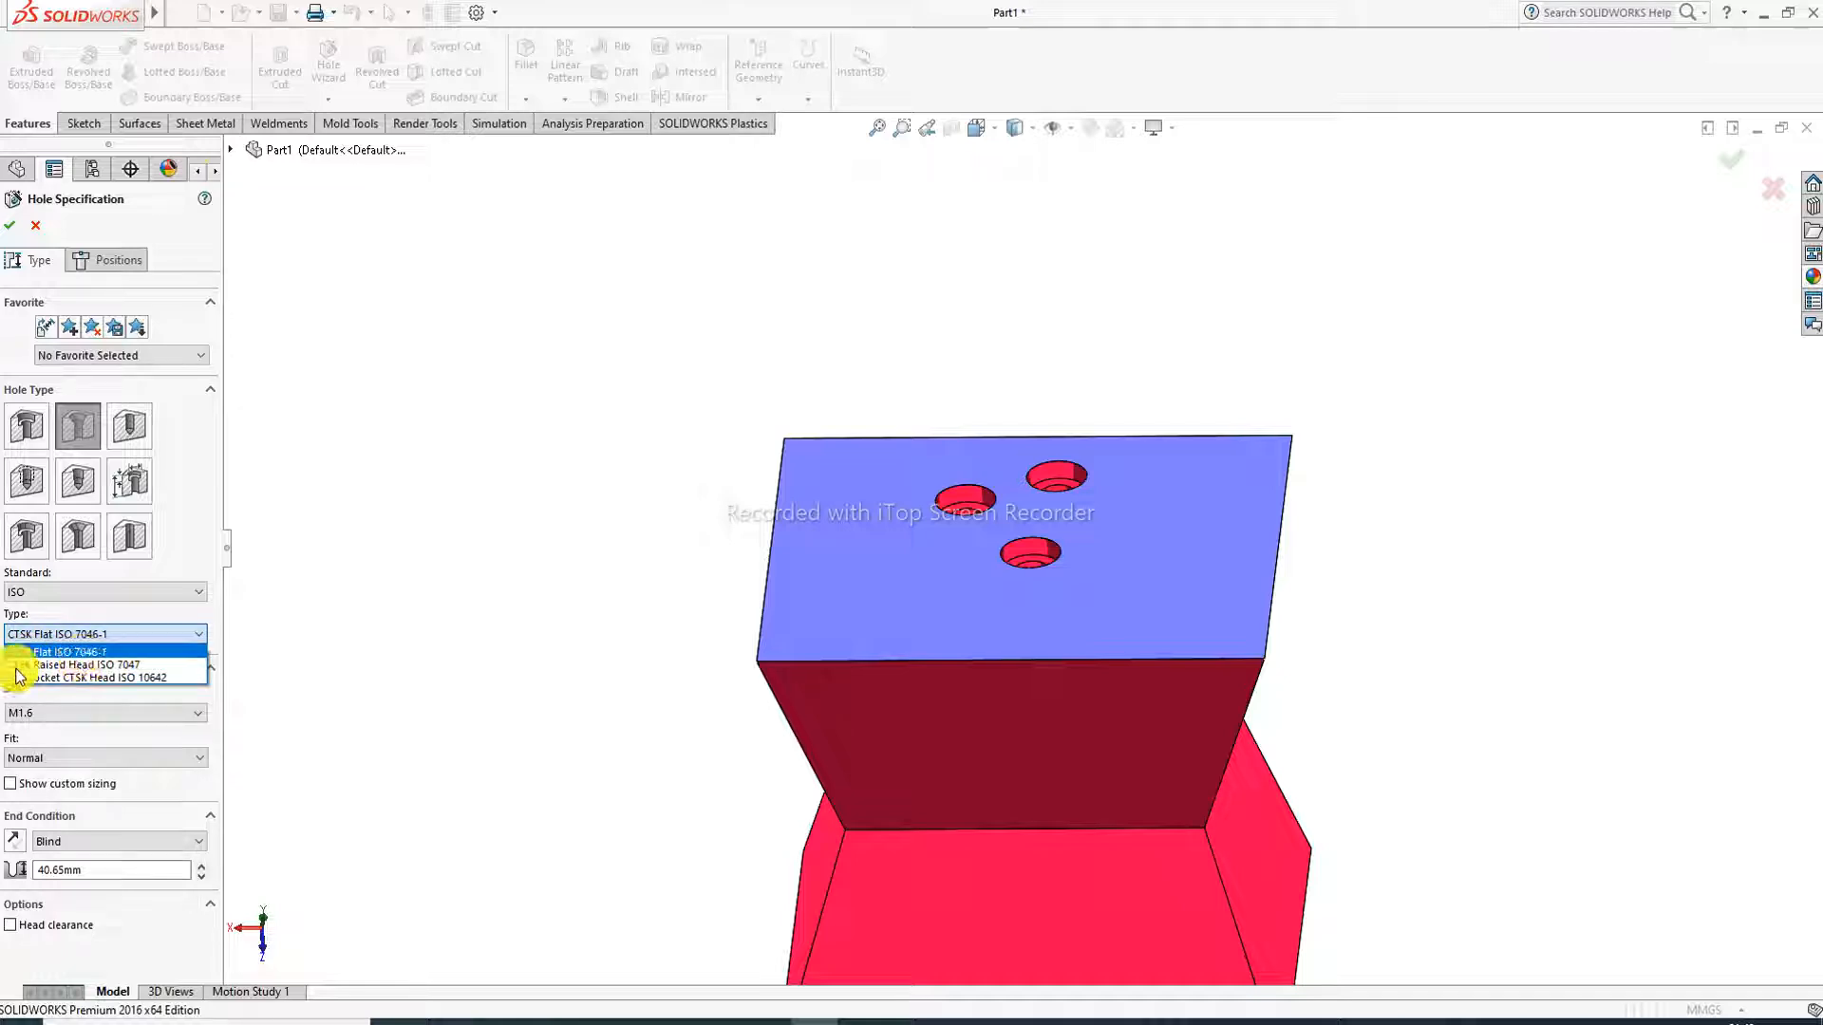
{"action": "left_click", "coordinate": [110, 652]}
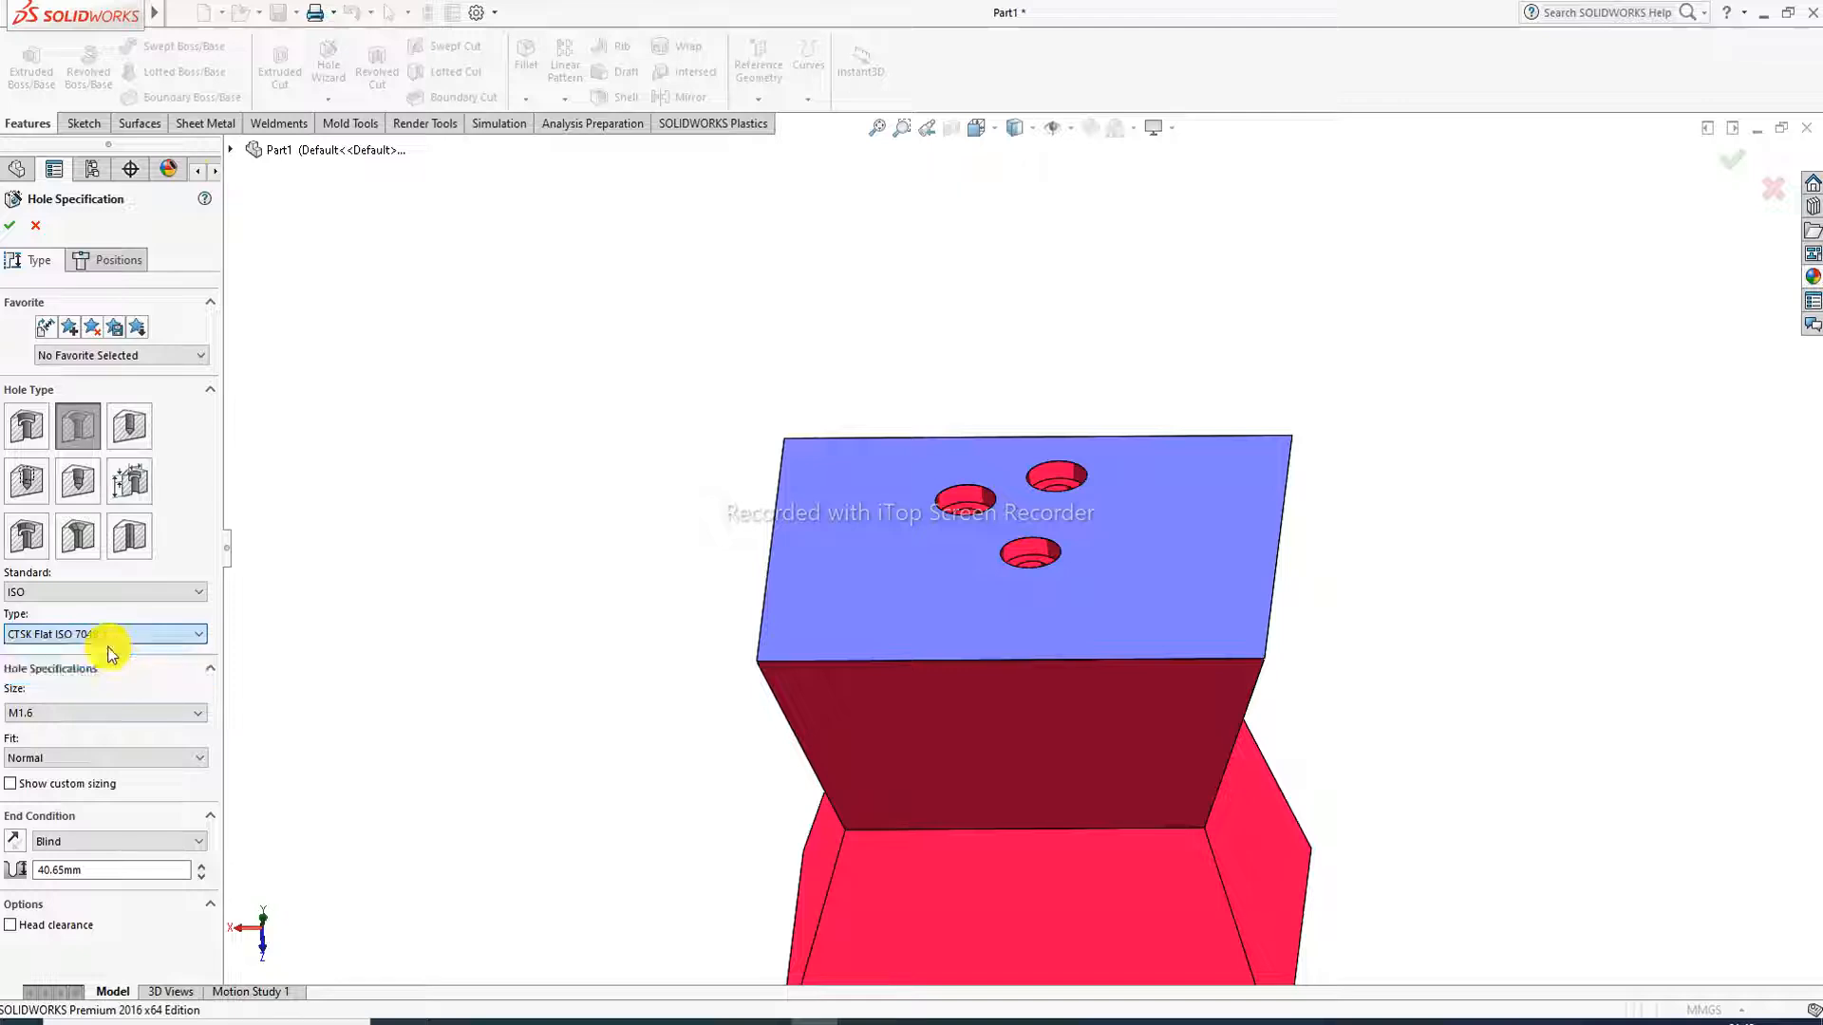
{"action": "left_click", "coordinate": [67, 713]}
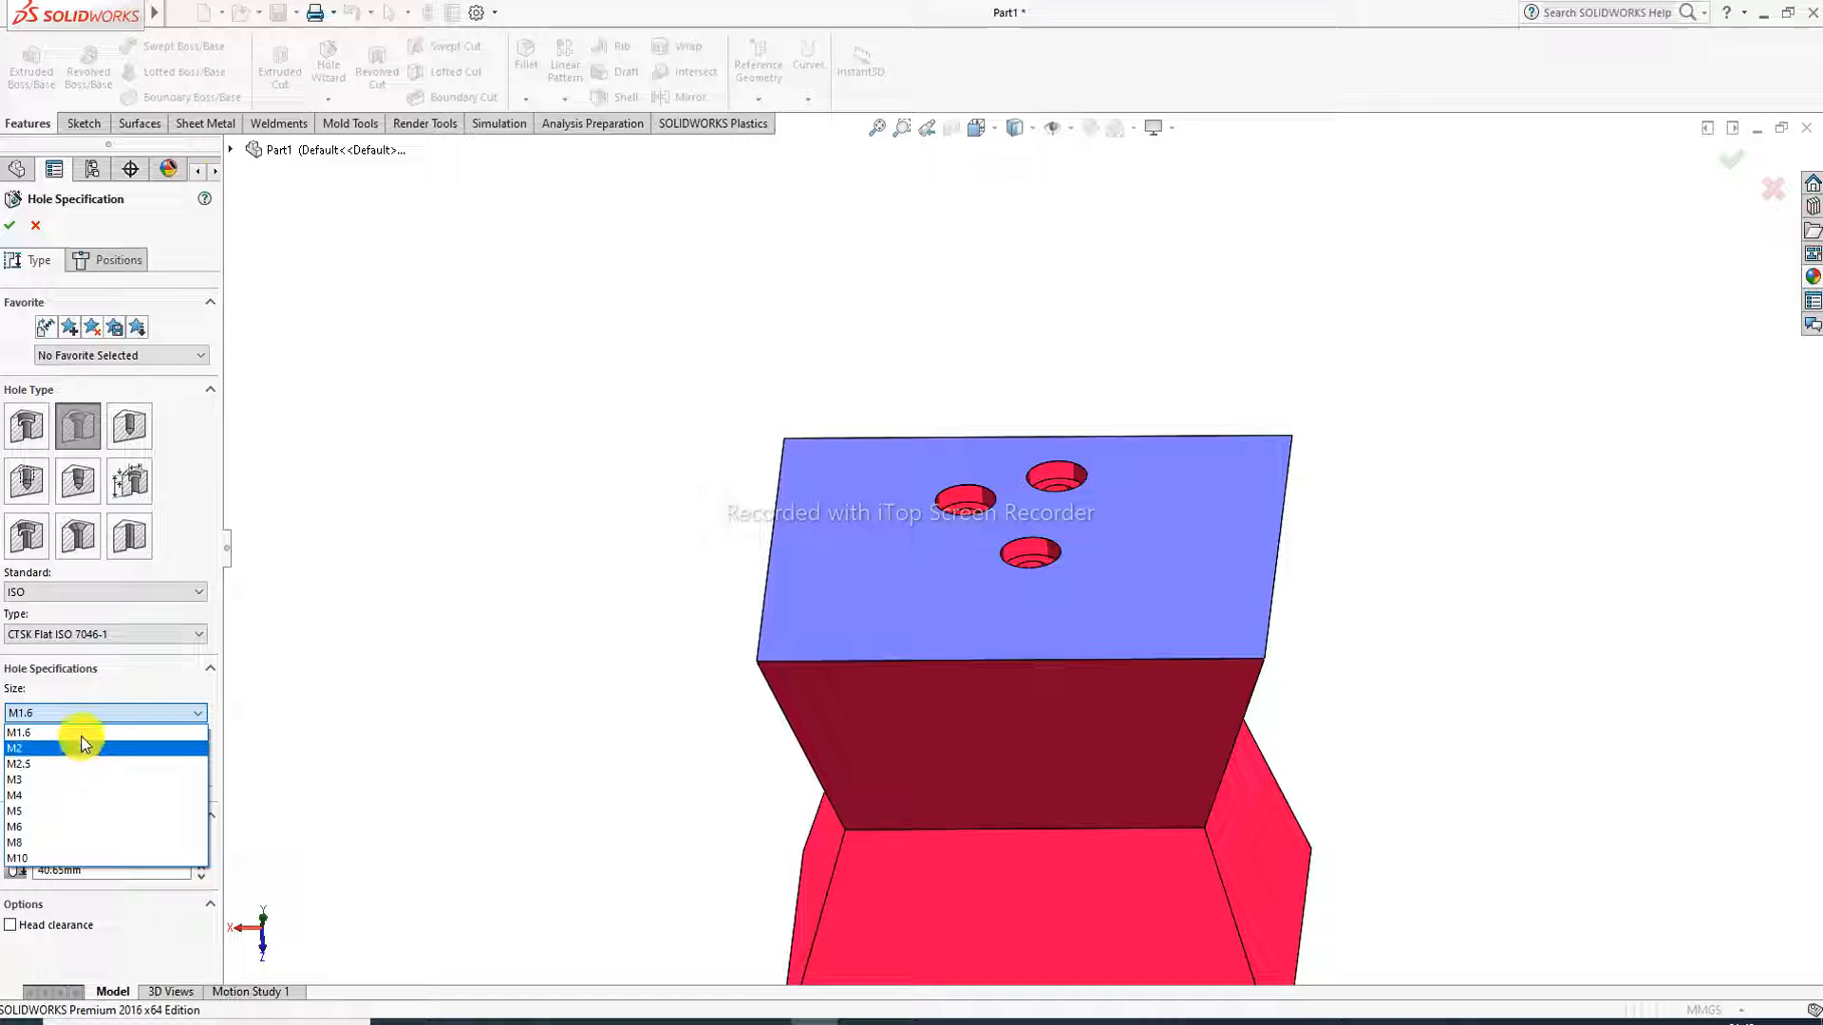
{"action": "left_click", "coordinate": [54, 750]}
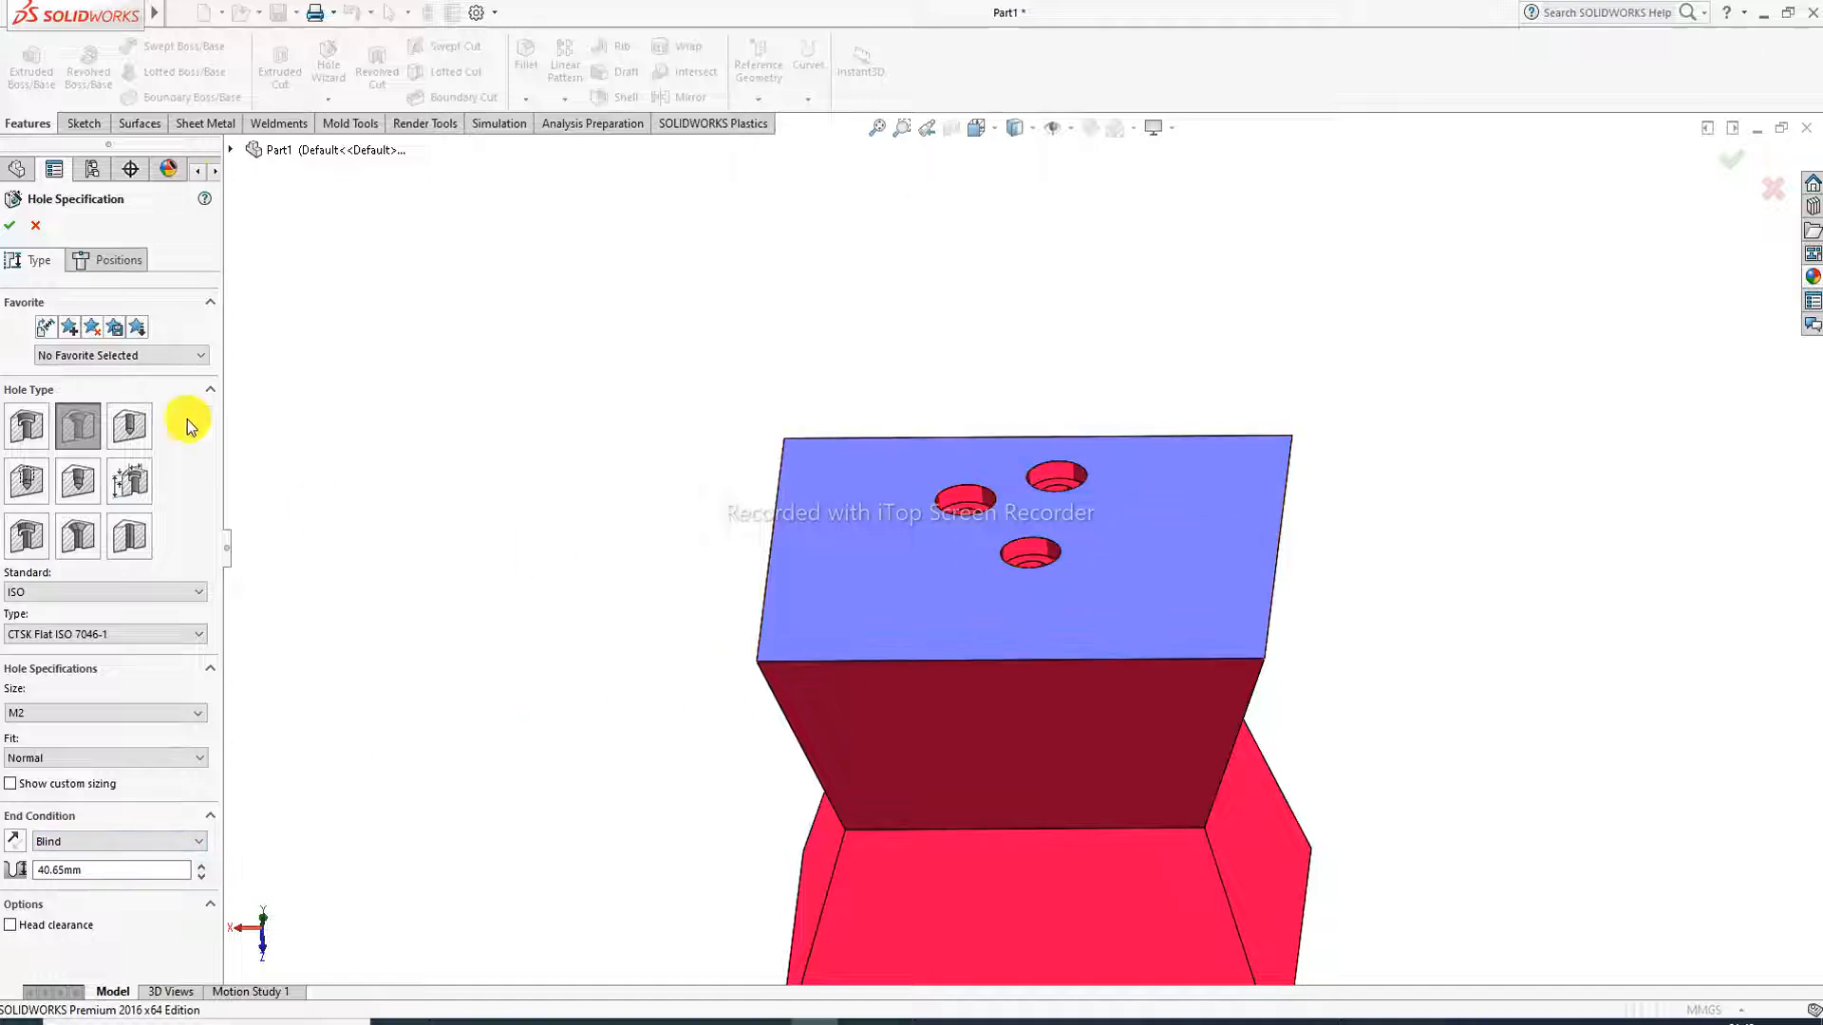
Step: Place three countersink holes in a triangle beside the counterbores on the upper face using a 3D sketch, and finish the feature
{"action": "left_click", "coordinate": [110, 262]}
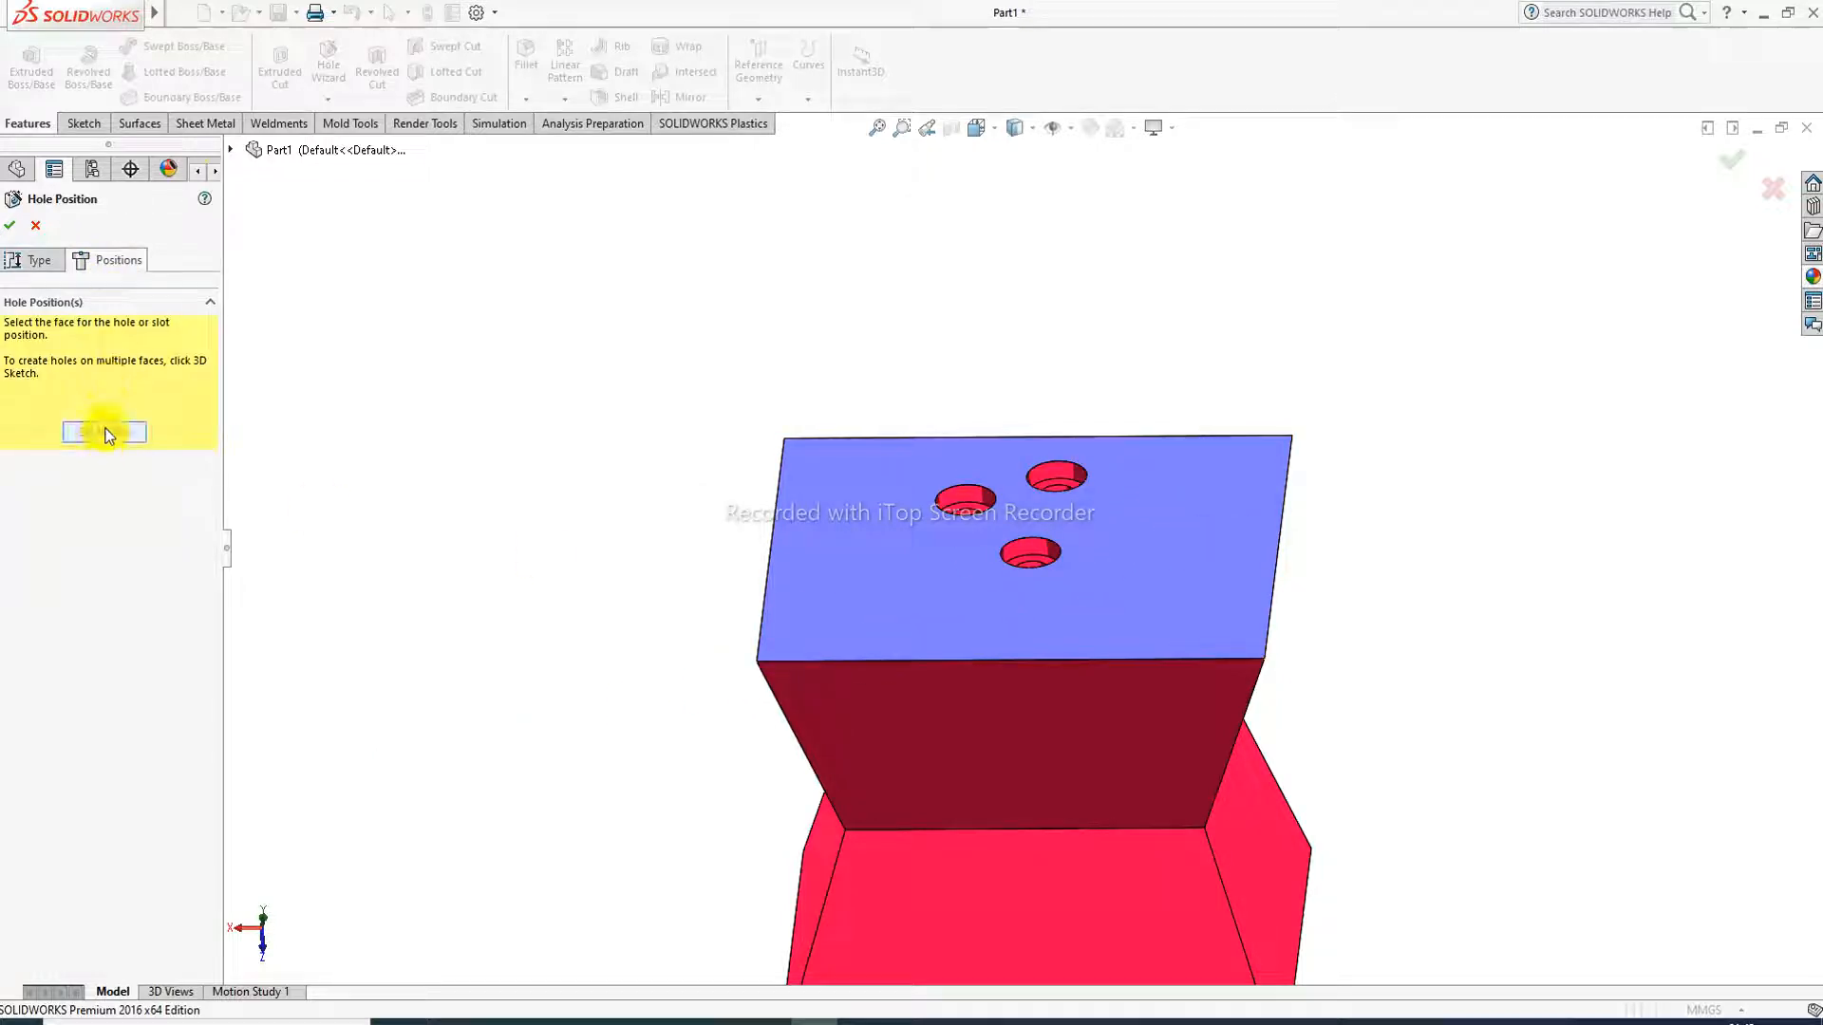
{"action": "left_click", "coordinate": [104, 433]}
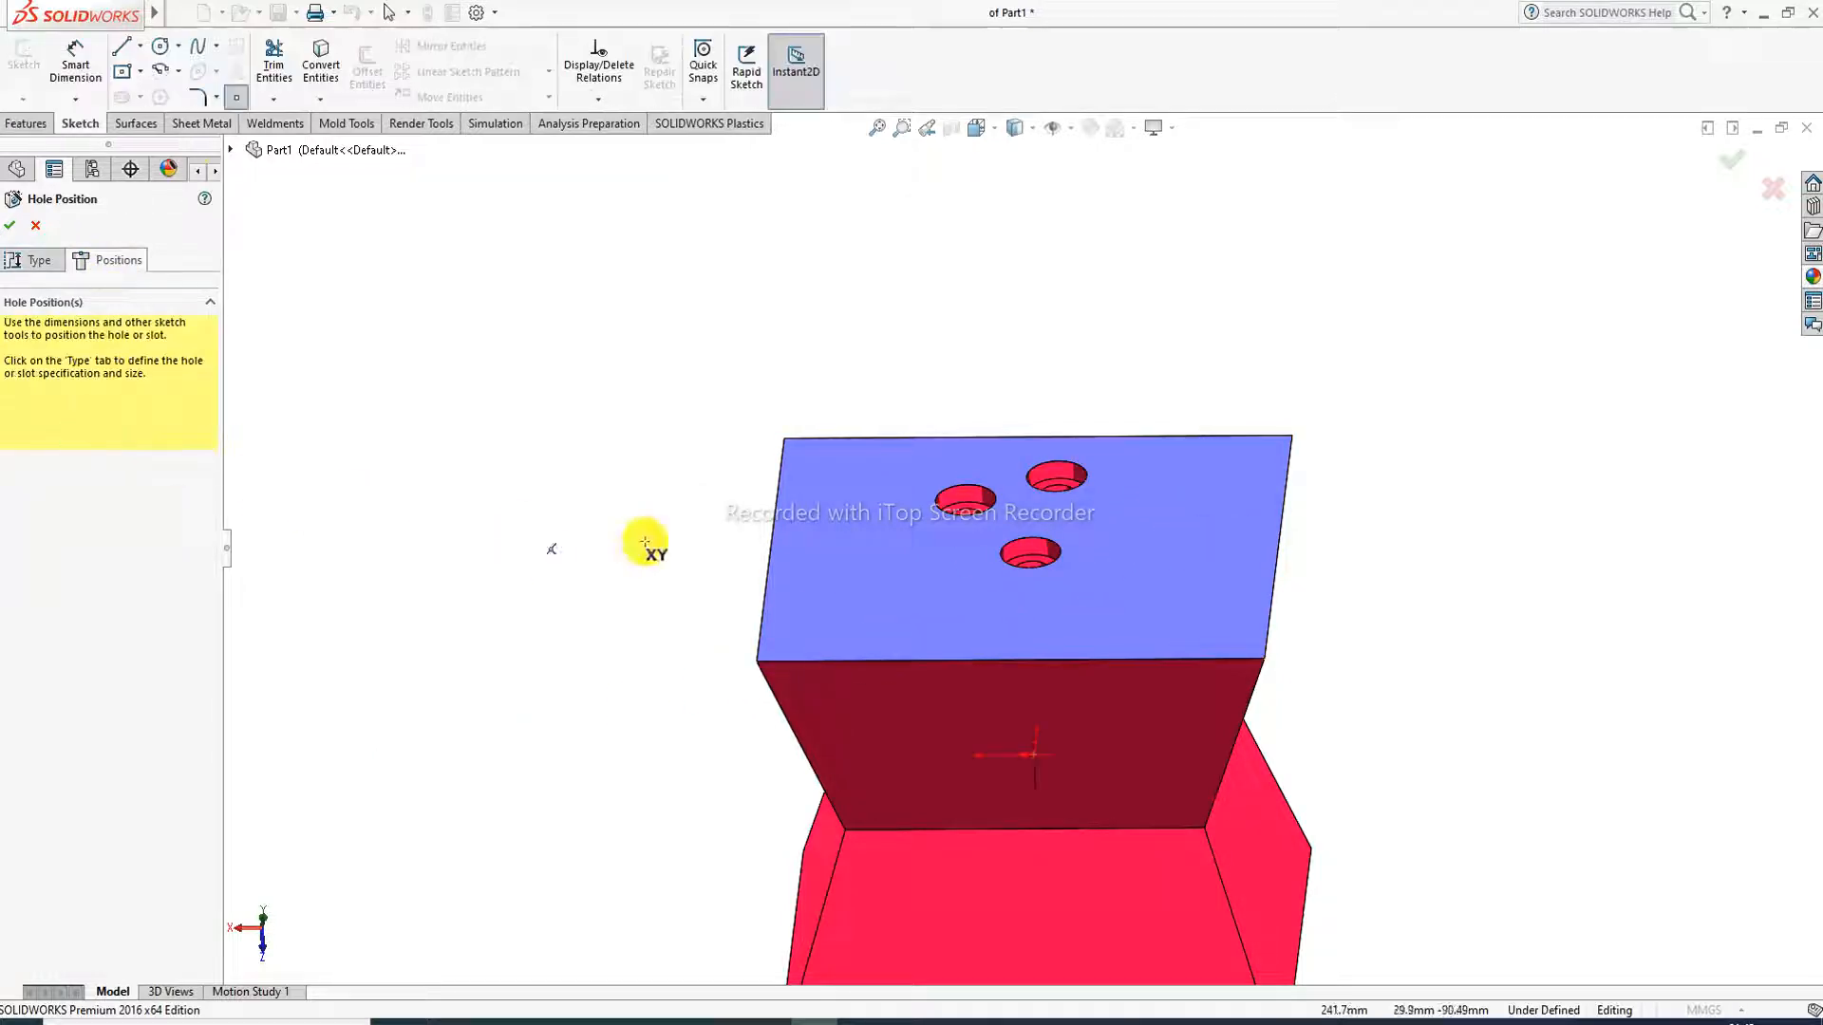
{"action": "left_click", "coordinate": [1141, 529]}
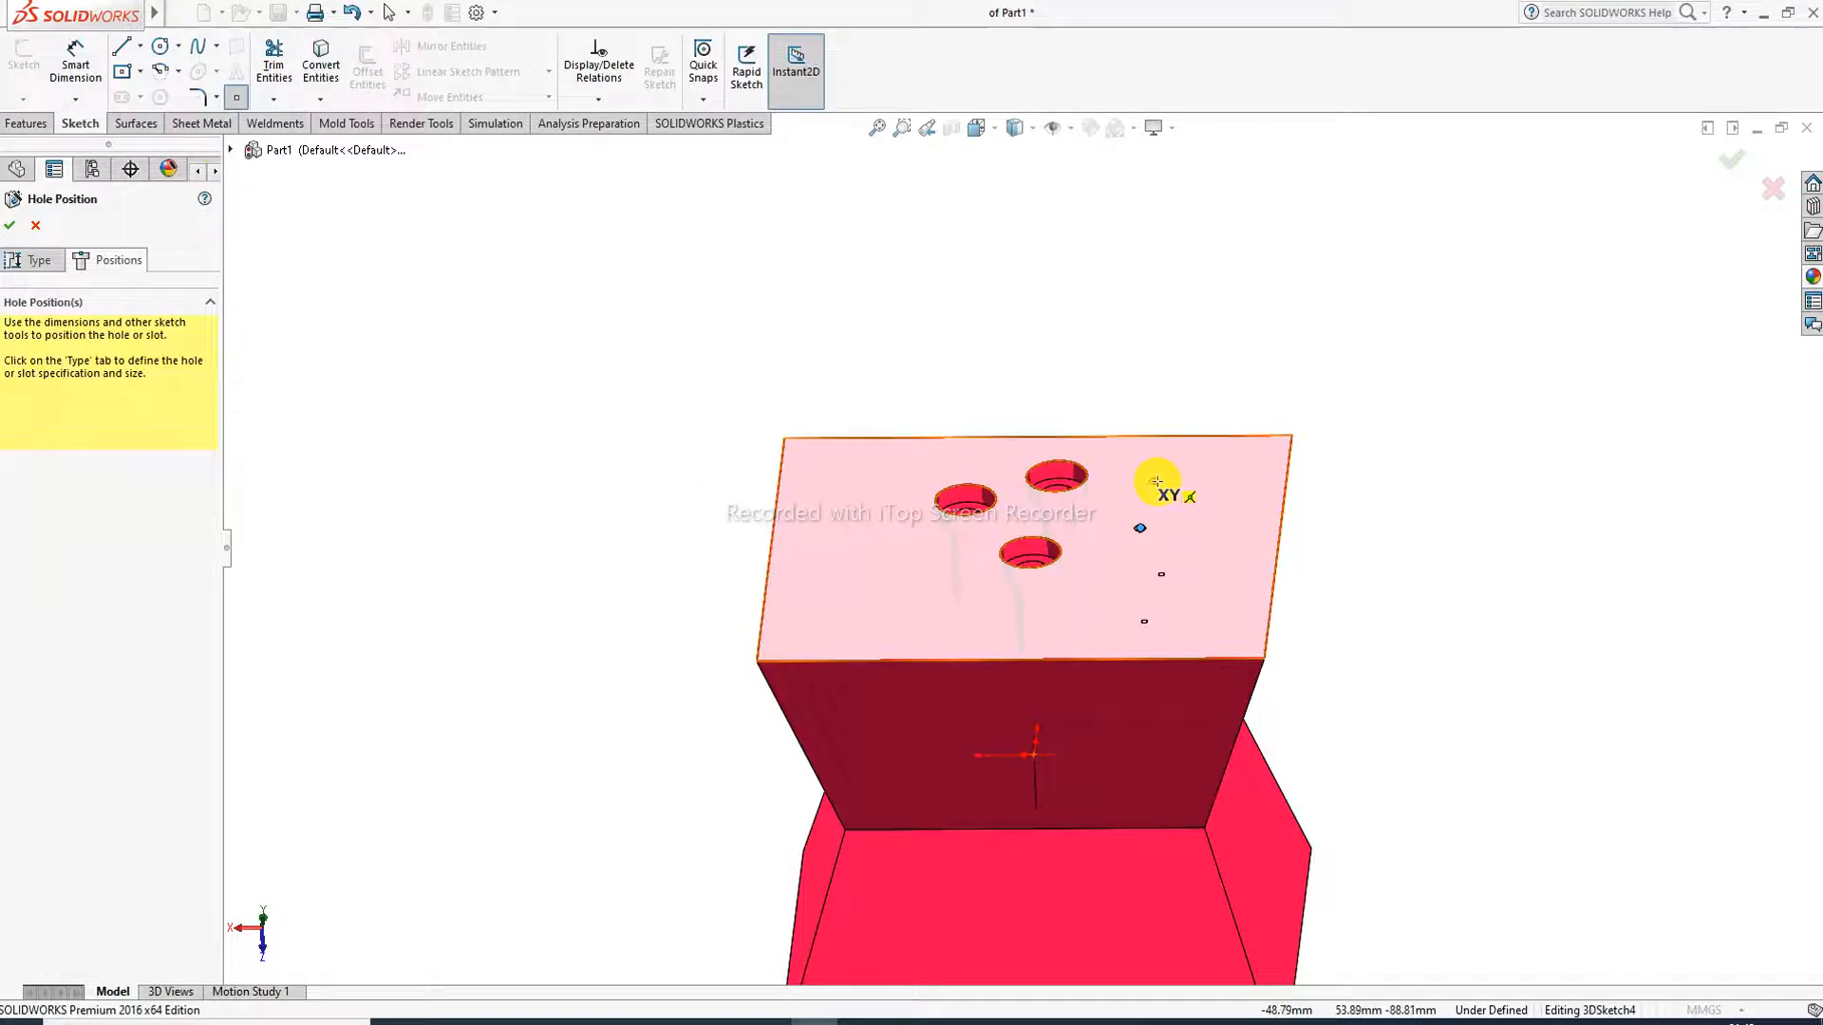
{"action": "left_click", "coordinate": [1157, 482]}
{"action": "left_click", "coordinate": [1187, 521]}
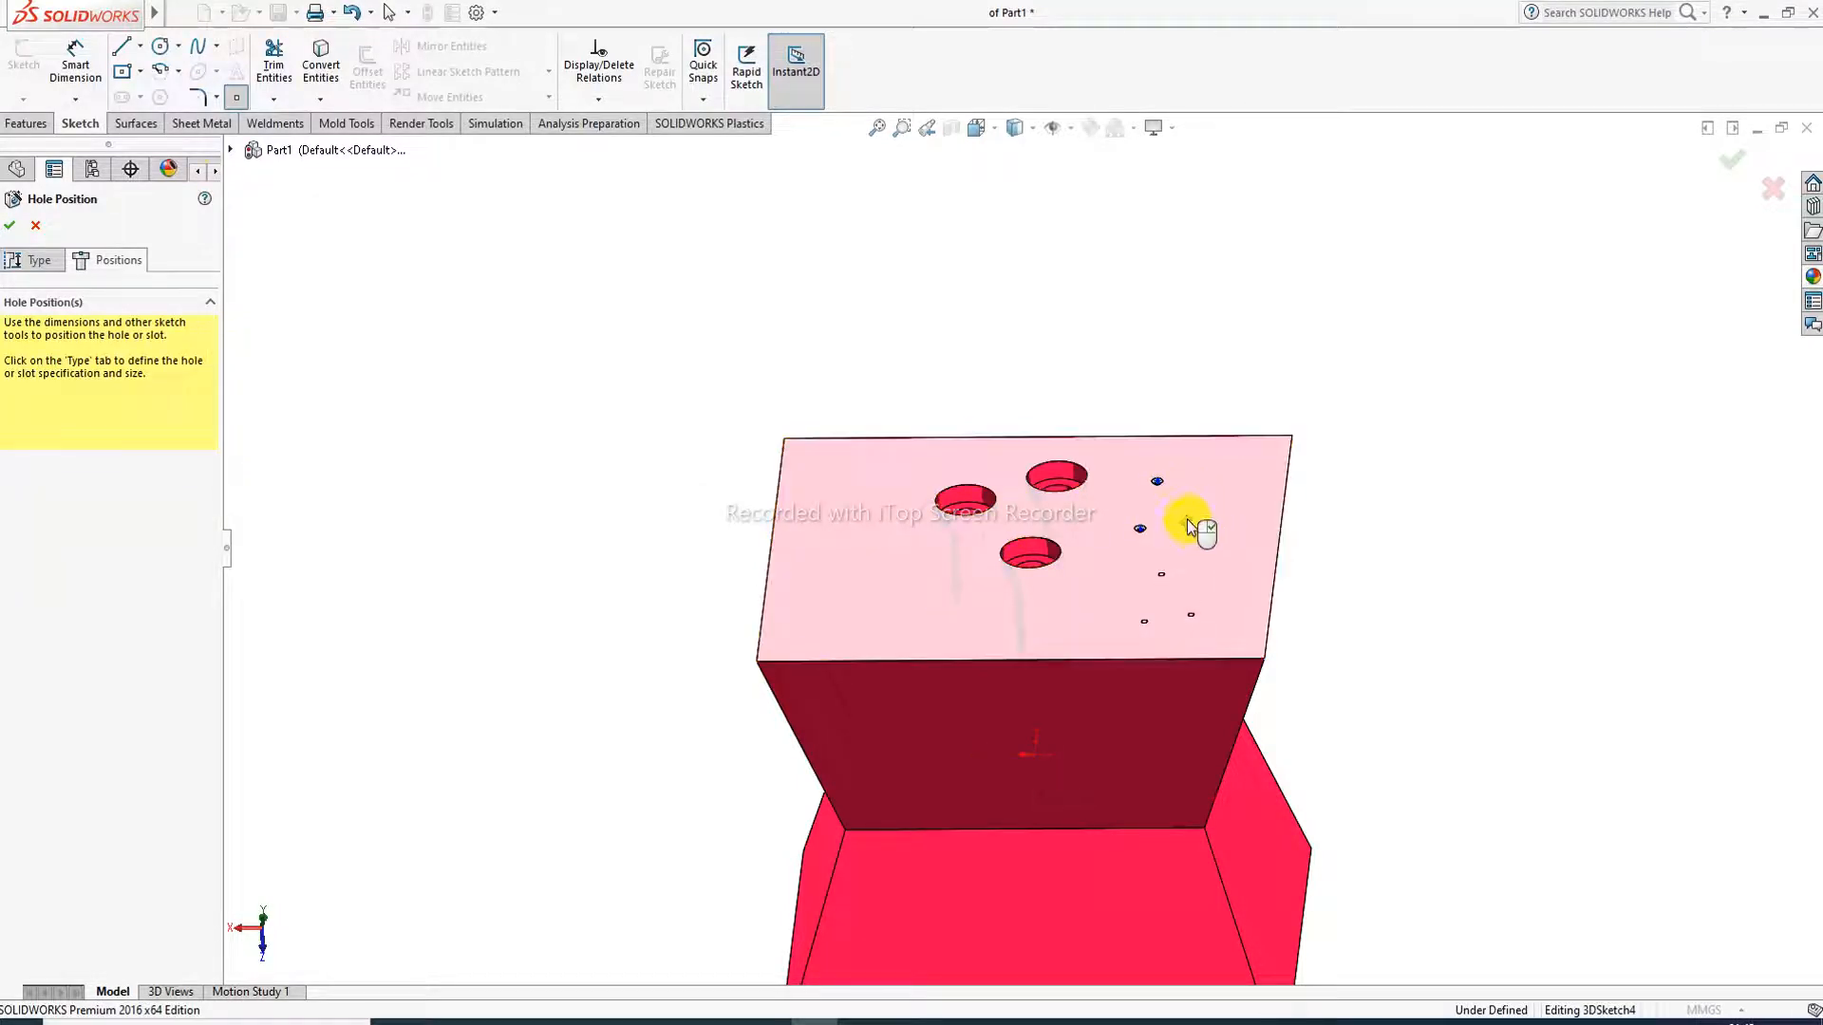
{"action": "right_click", "coordinate": [1027, 324]}
{"action": "left_click", "coordinate": [1069, 336]}
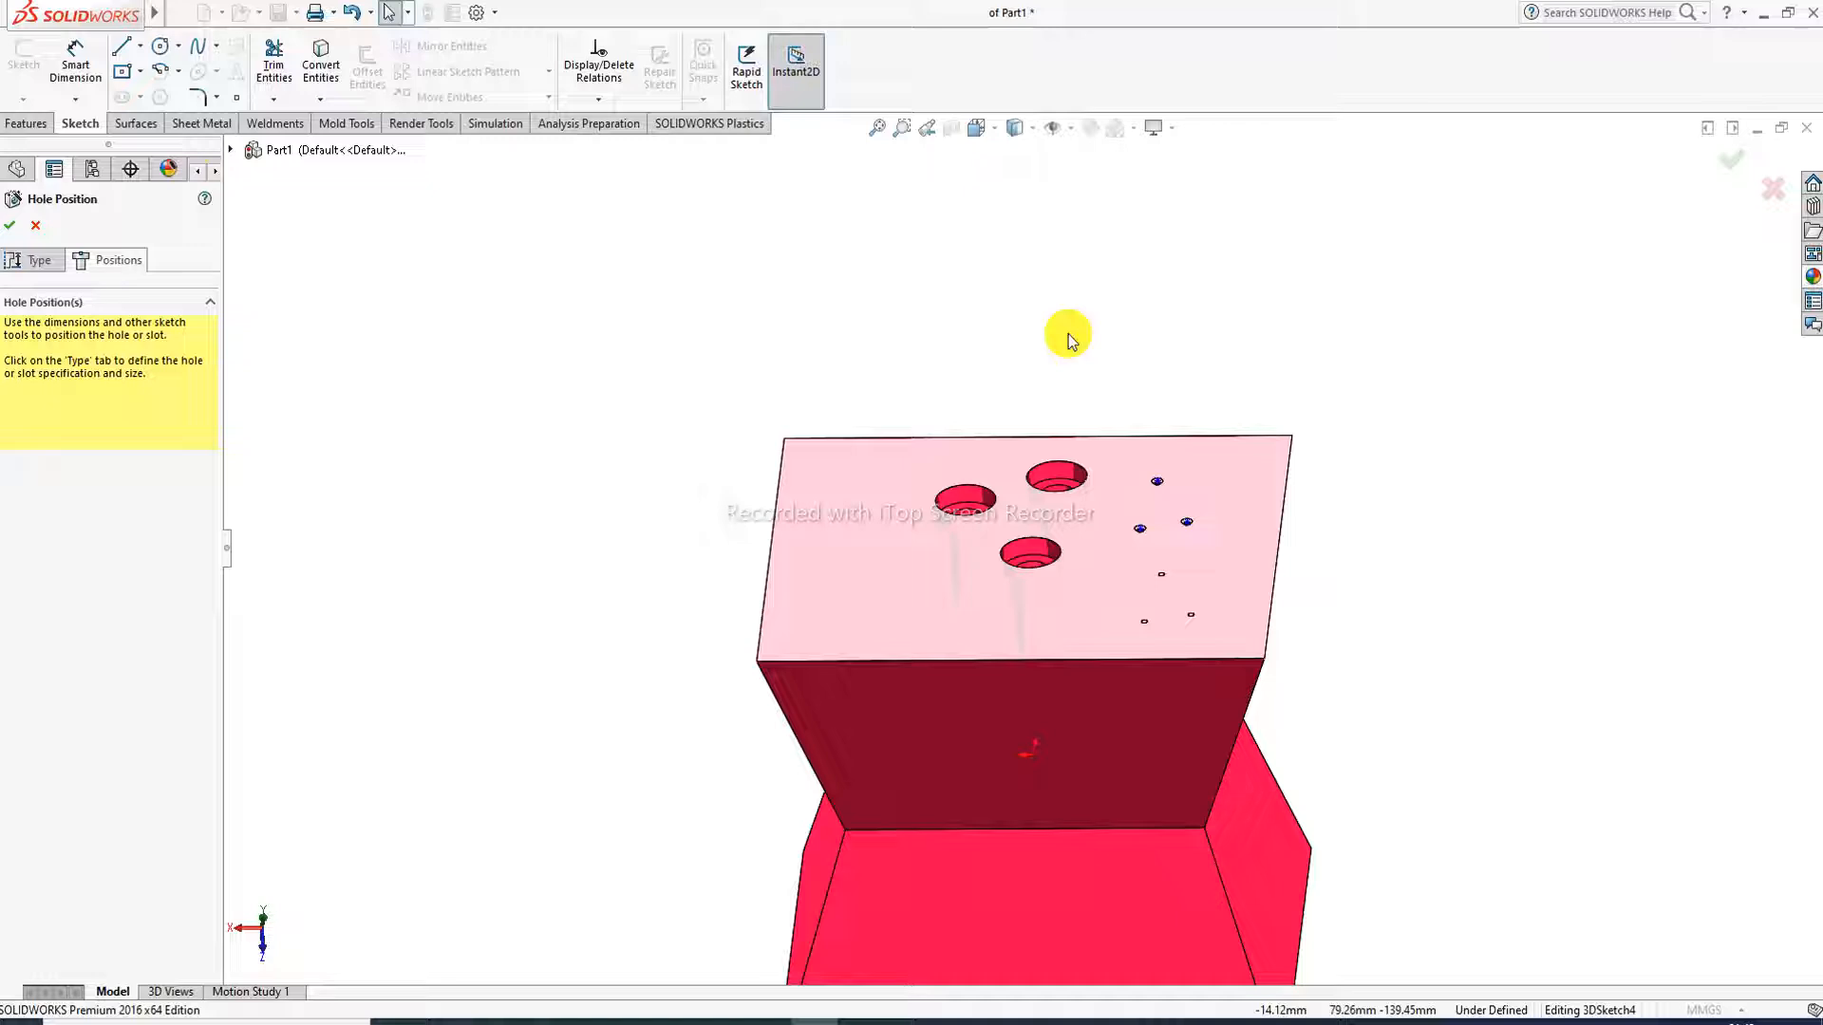
{"action": "left_click", "coordinate": [15, 227]}
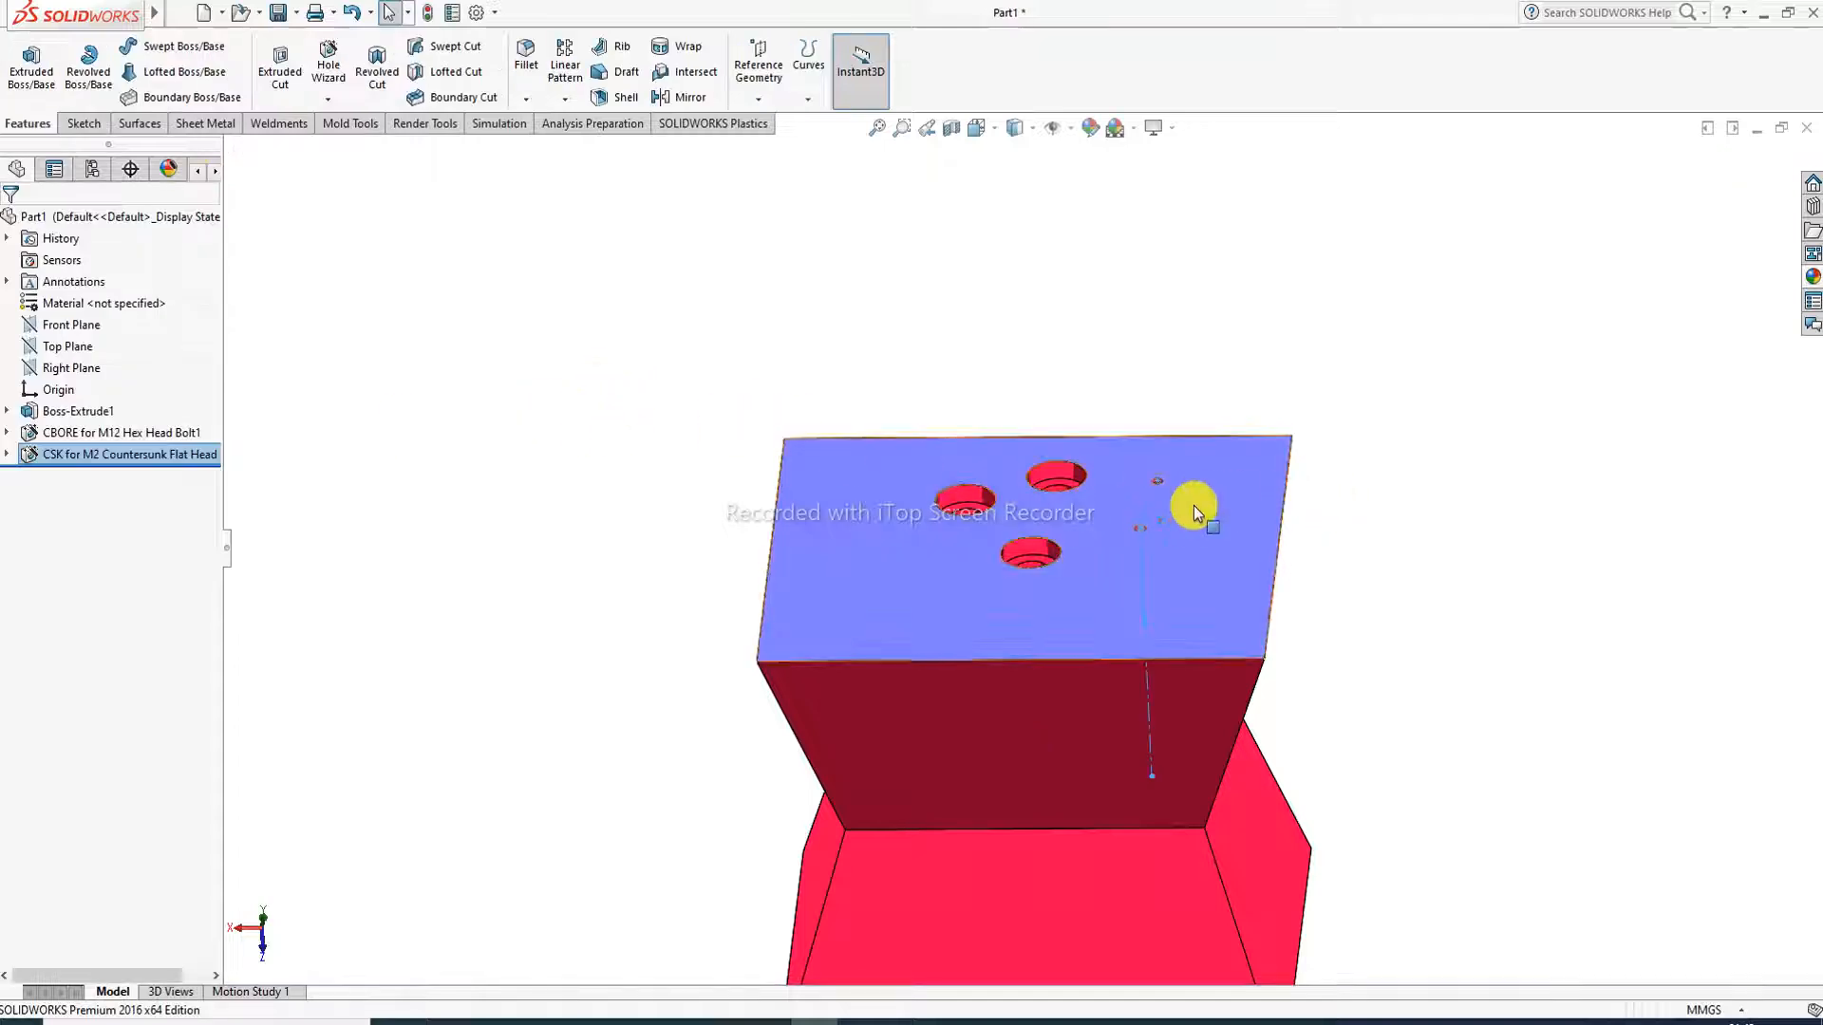
Step: Edit the countersink hole feature on the upper face and set its size to M8
{"action": "scroll", "coordinate": [1168, 511], "scroll_direction": "down", "scroll_amount": 1}
{"action": "scroll", "coordinate": [1168, 513], "scroll_direction": "down", "scroll_amount": 3}
{"action": "middle_click_drag", "start_coordinate": [1096, 532], "coordinate": [1074, 604]}
{"action": "scroll", "coordinate": [1074, 604], "scroll_direction": "up", "scroll_amount": 2}
{"action": "scroll", "coordinate": [1074, 604], "scroll_direction": "up", "scroll_amount": 2}
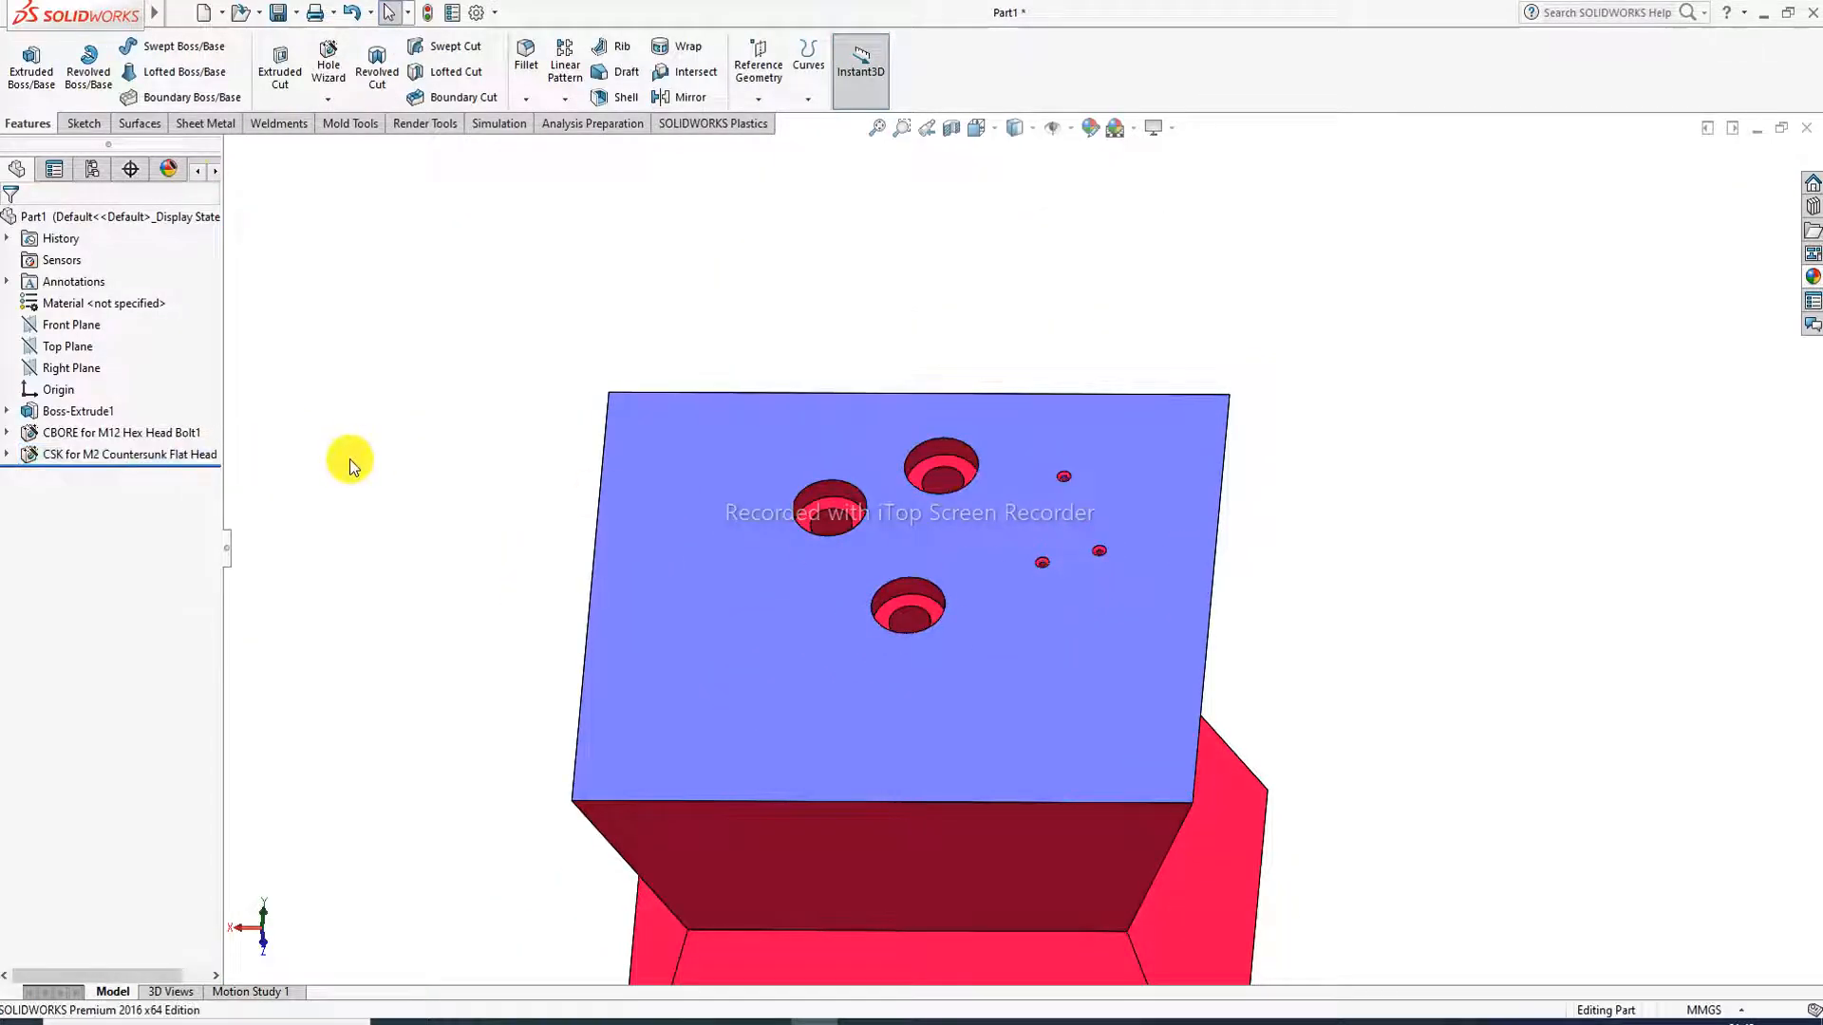
{"action": "left_click", "coordinate": [151, 455]}
{"action": "left_click", "coordinate": [383, 458]}
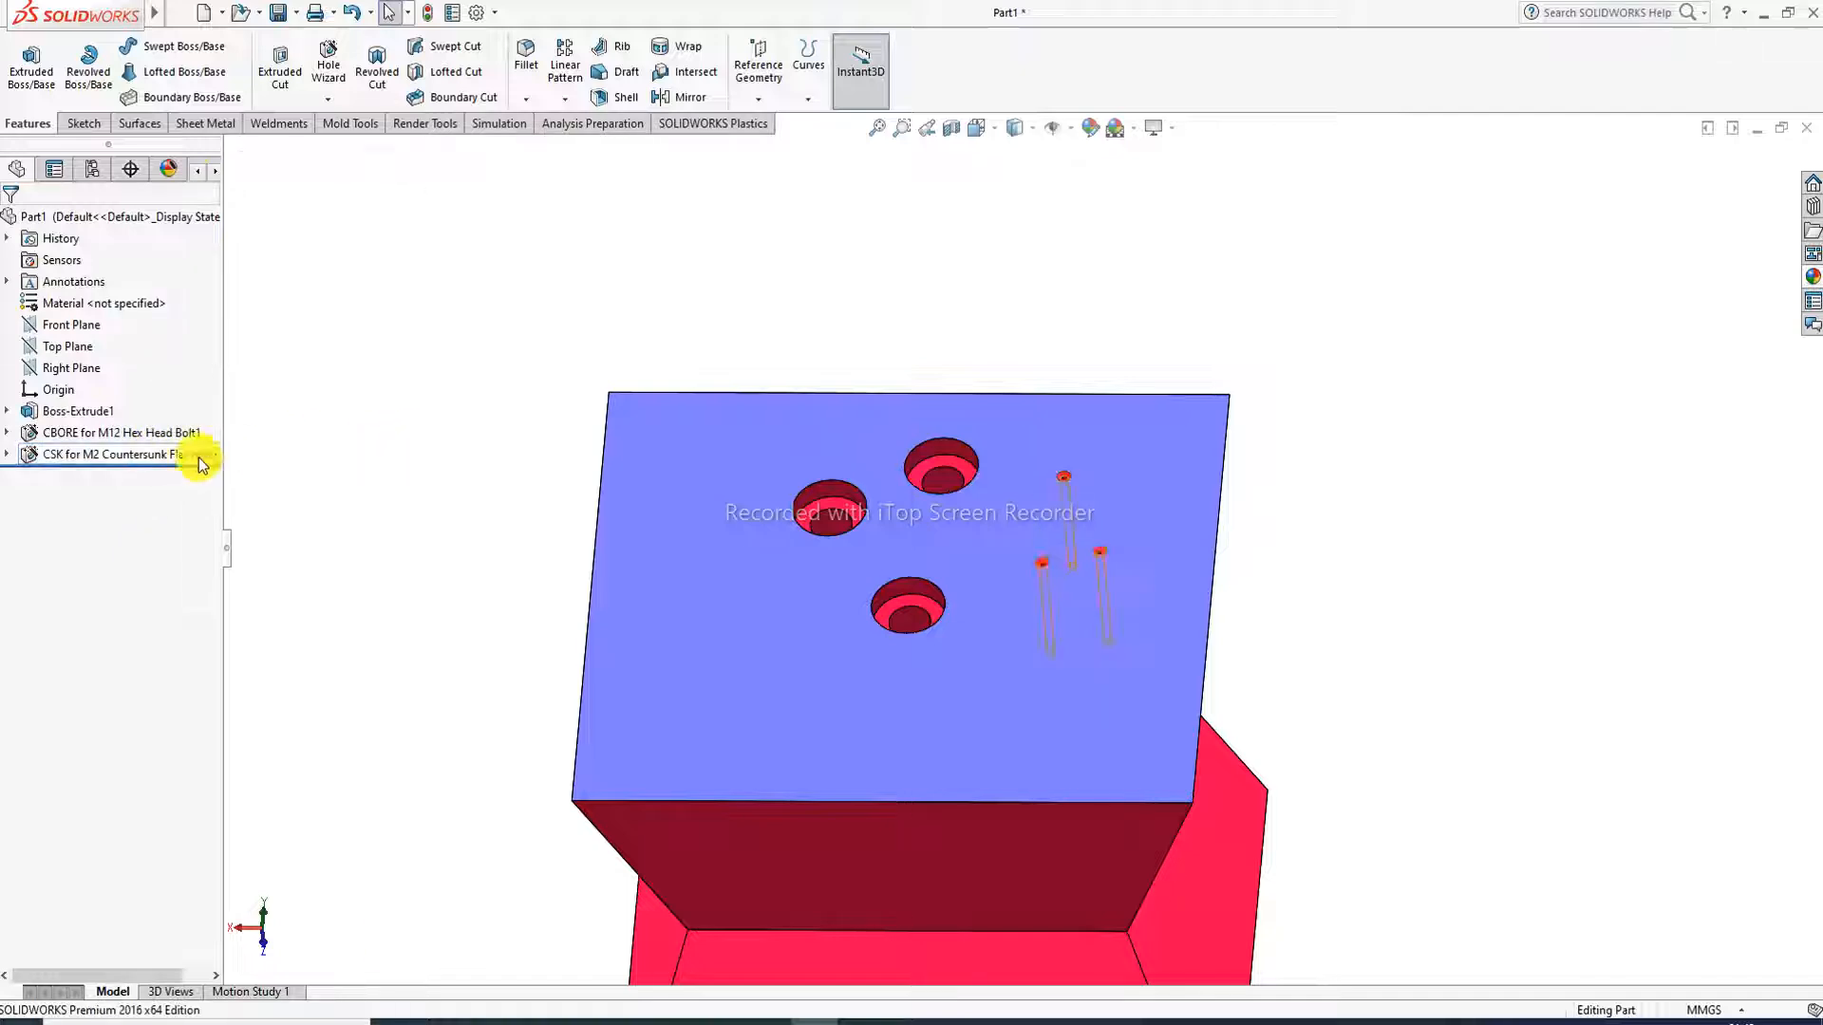
{"action": "left_click", "coordinate": [176, 457]}
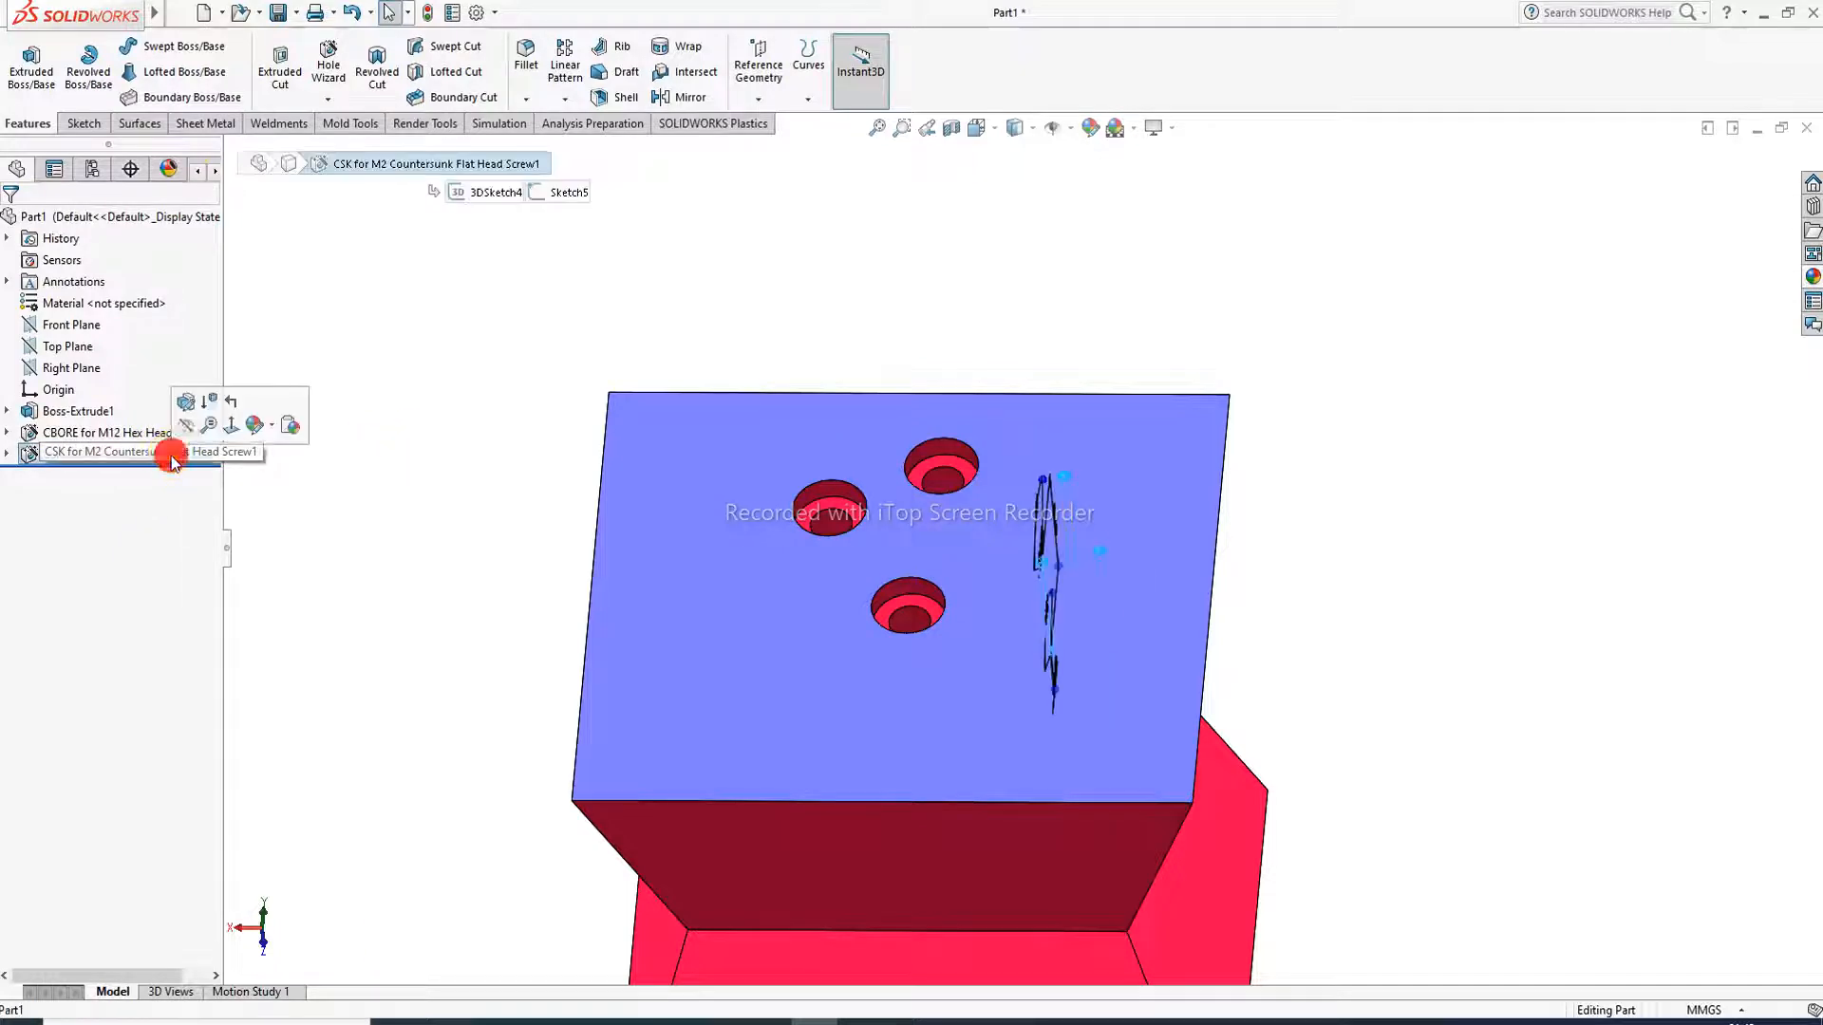
{"action": "left_click", "coordinate": [185, 403]}
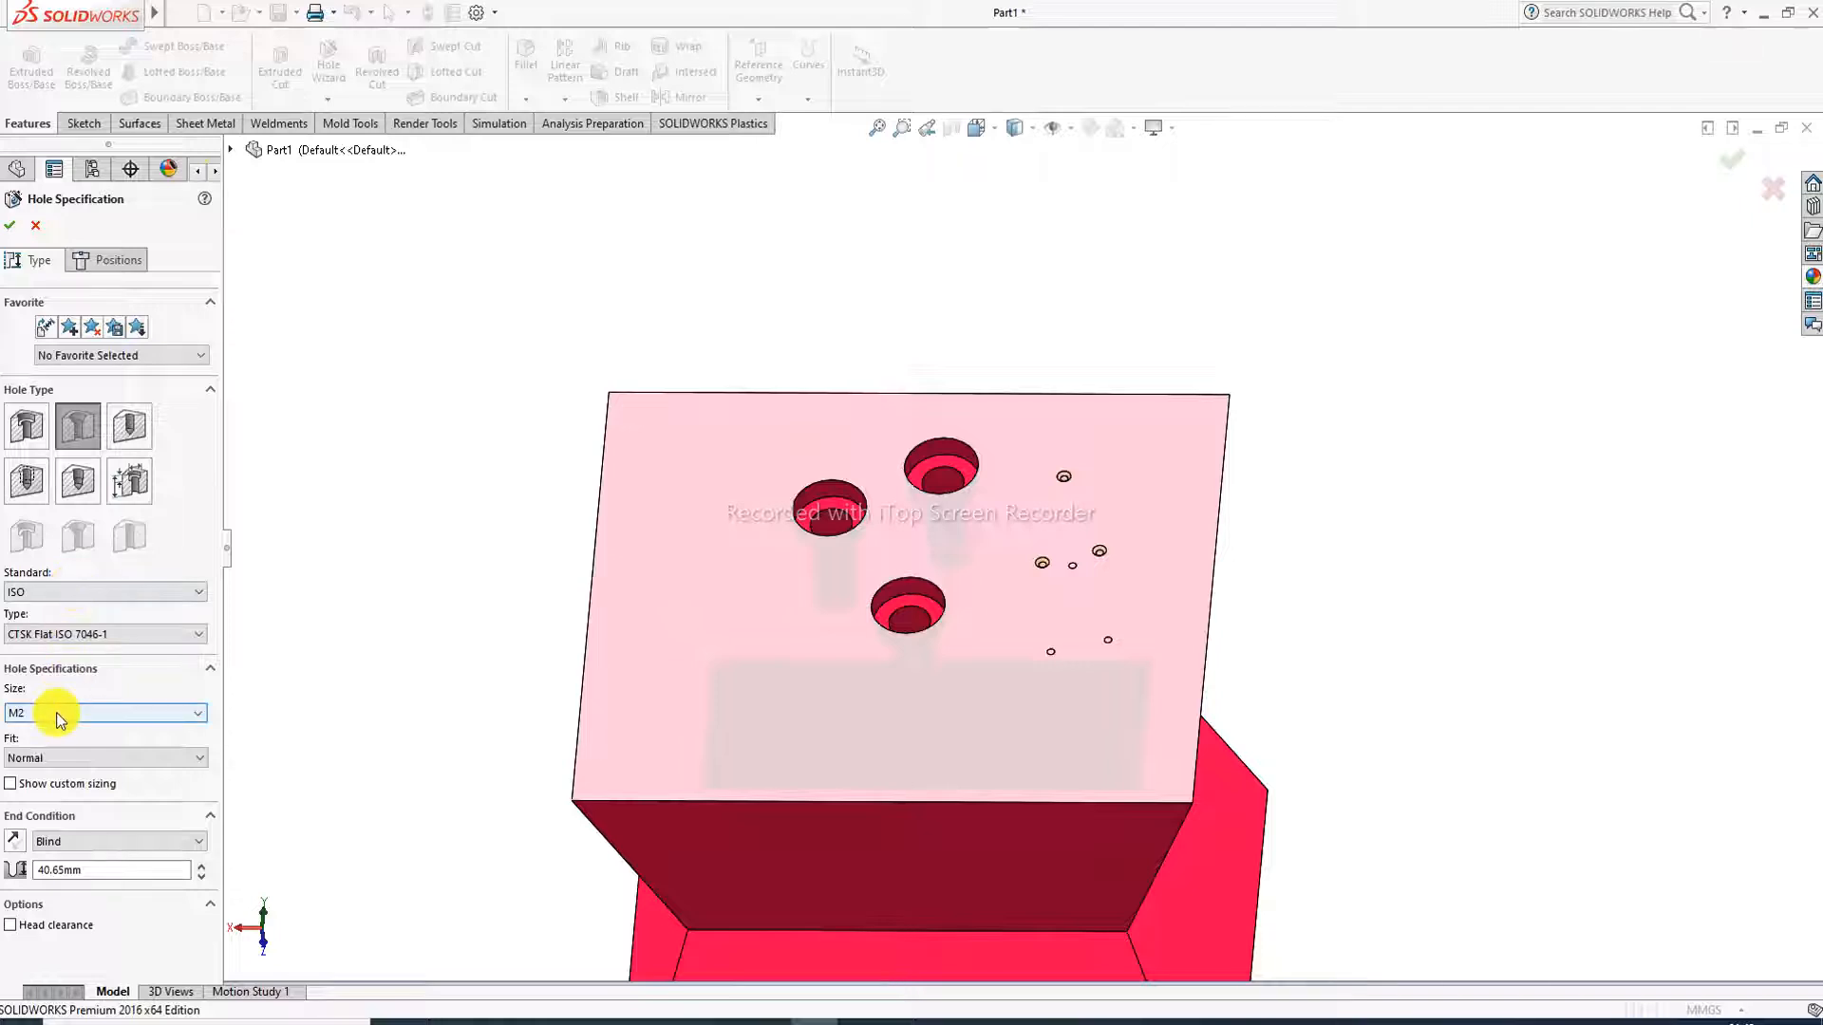
{"action": "left_click", "coordinate": [55, 712]}
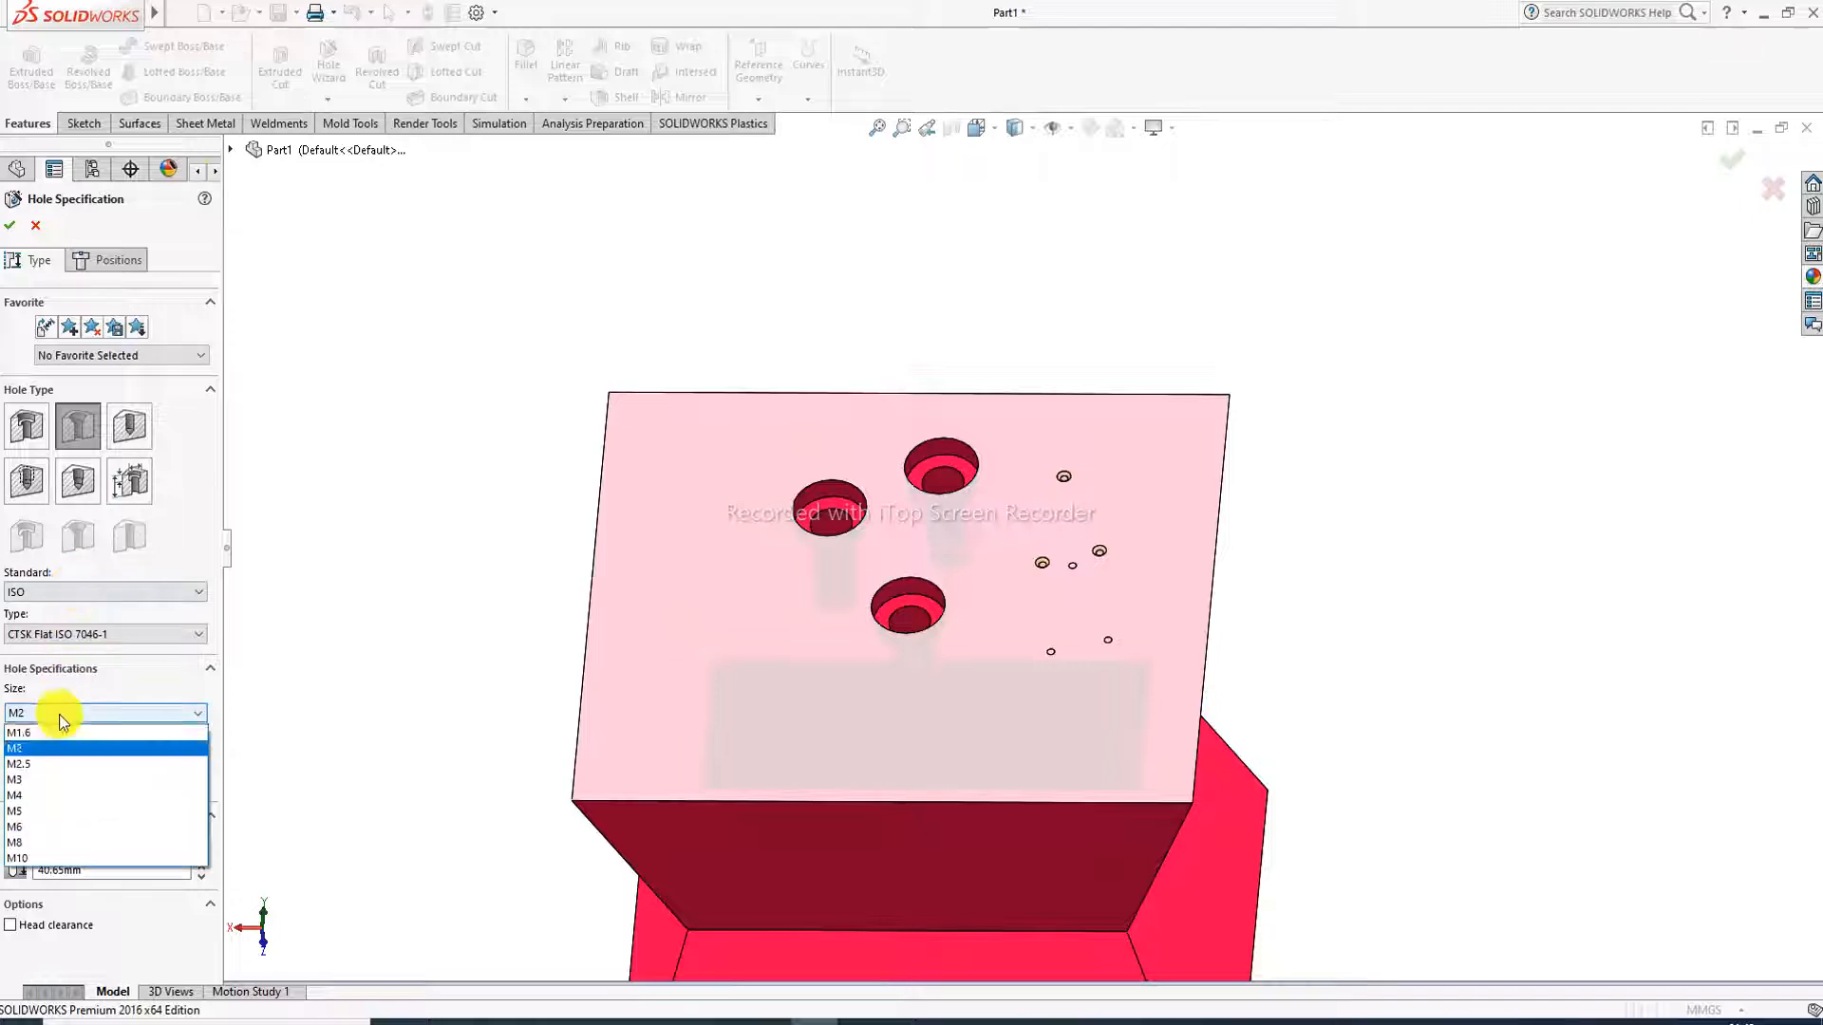
{"action": "left_click", "coordinate": [44, 843]}
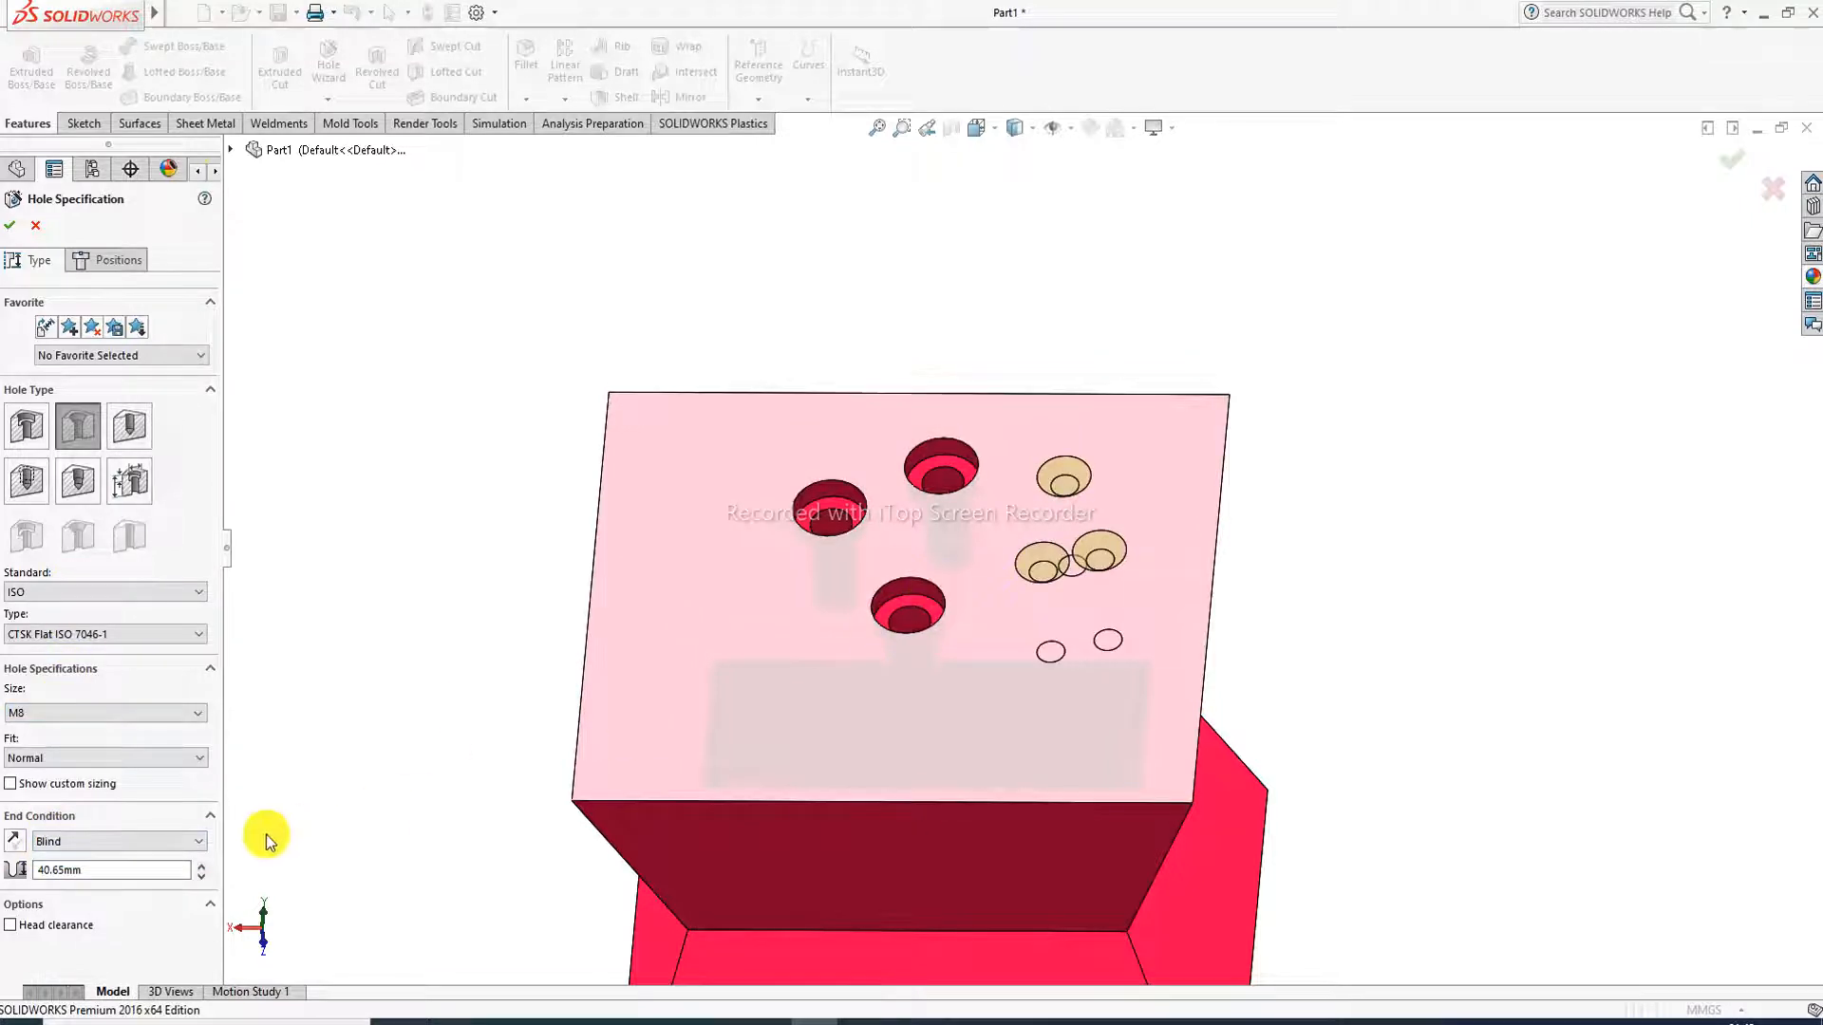
Step: Set the countersink size to M10 and finish editing the hole feature
{"action": "left_click", "coordinate": [89, 714]}
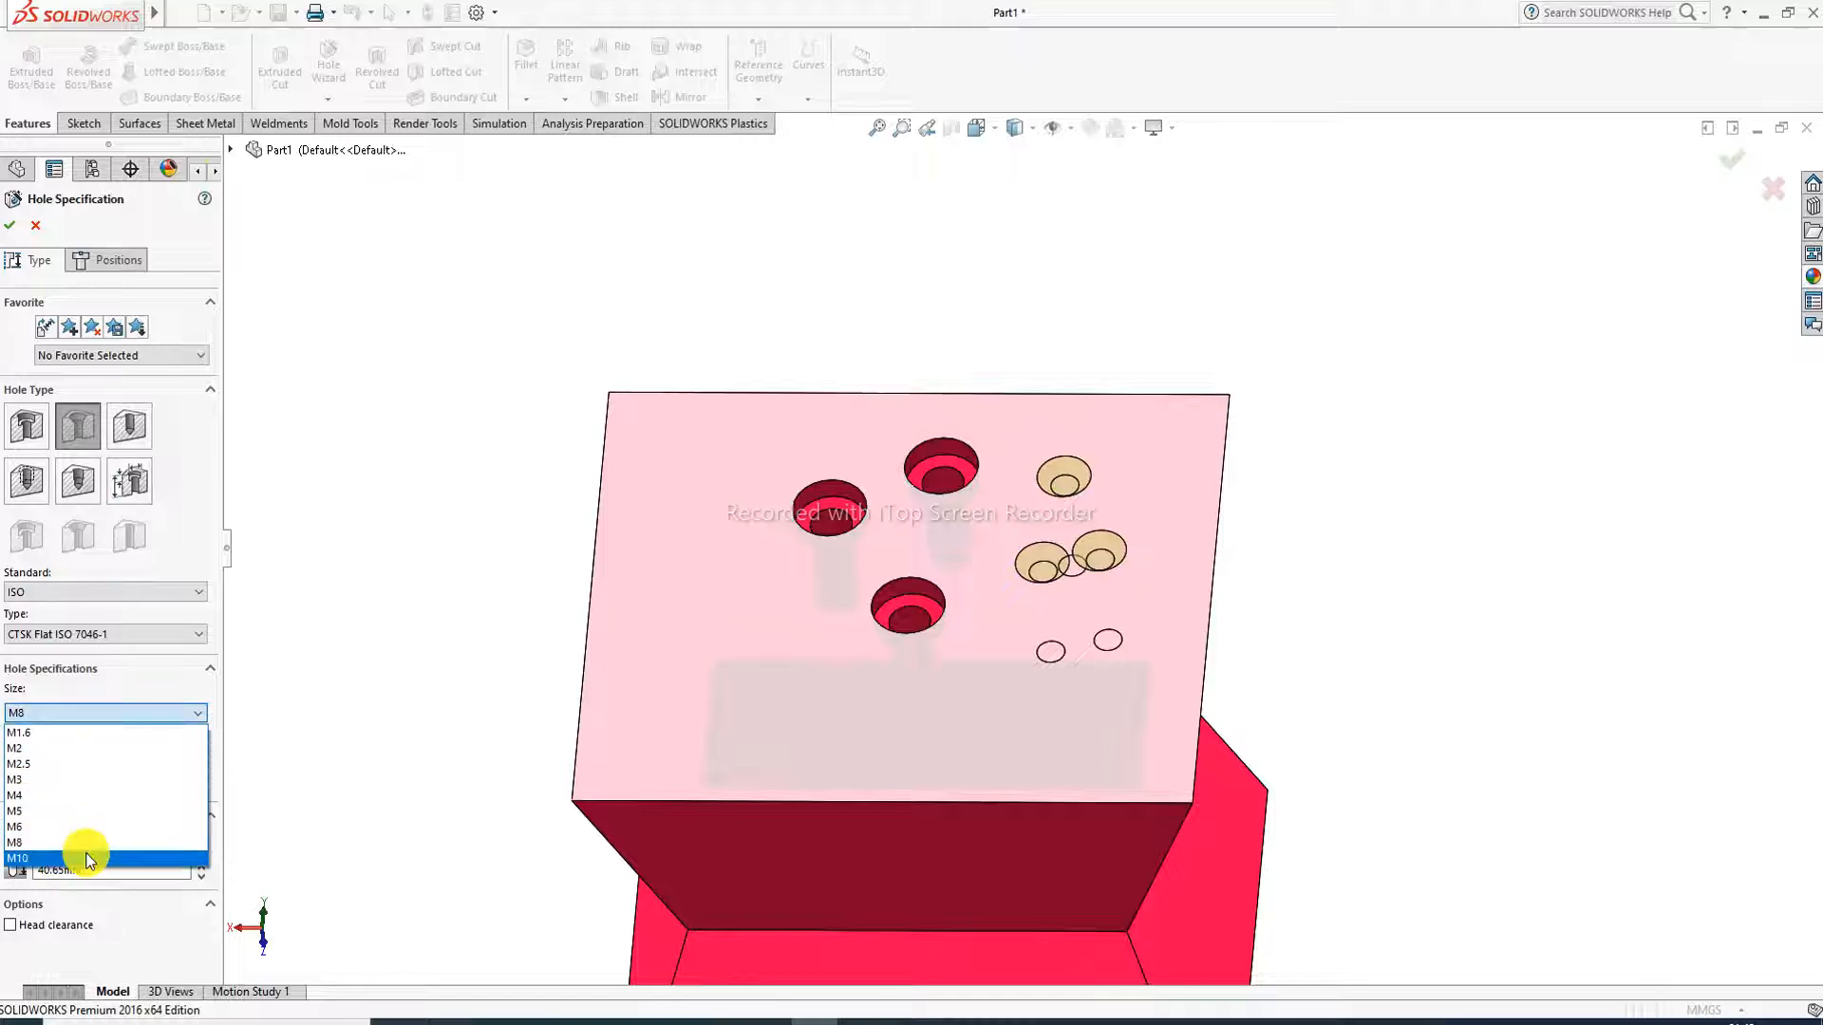
{"action": "left_click", "coordinate": [88, 858]}
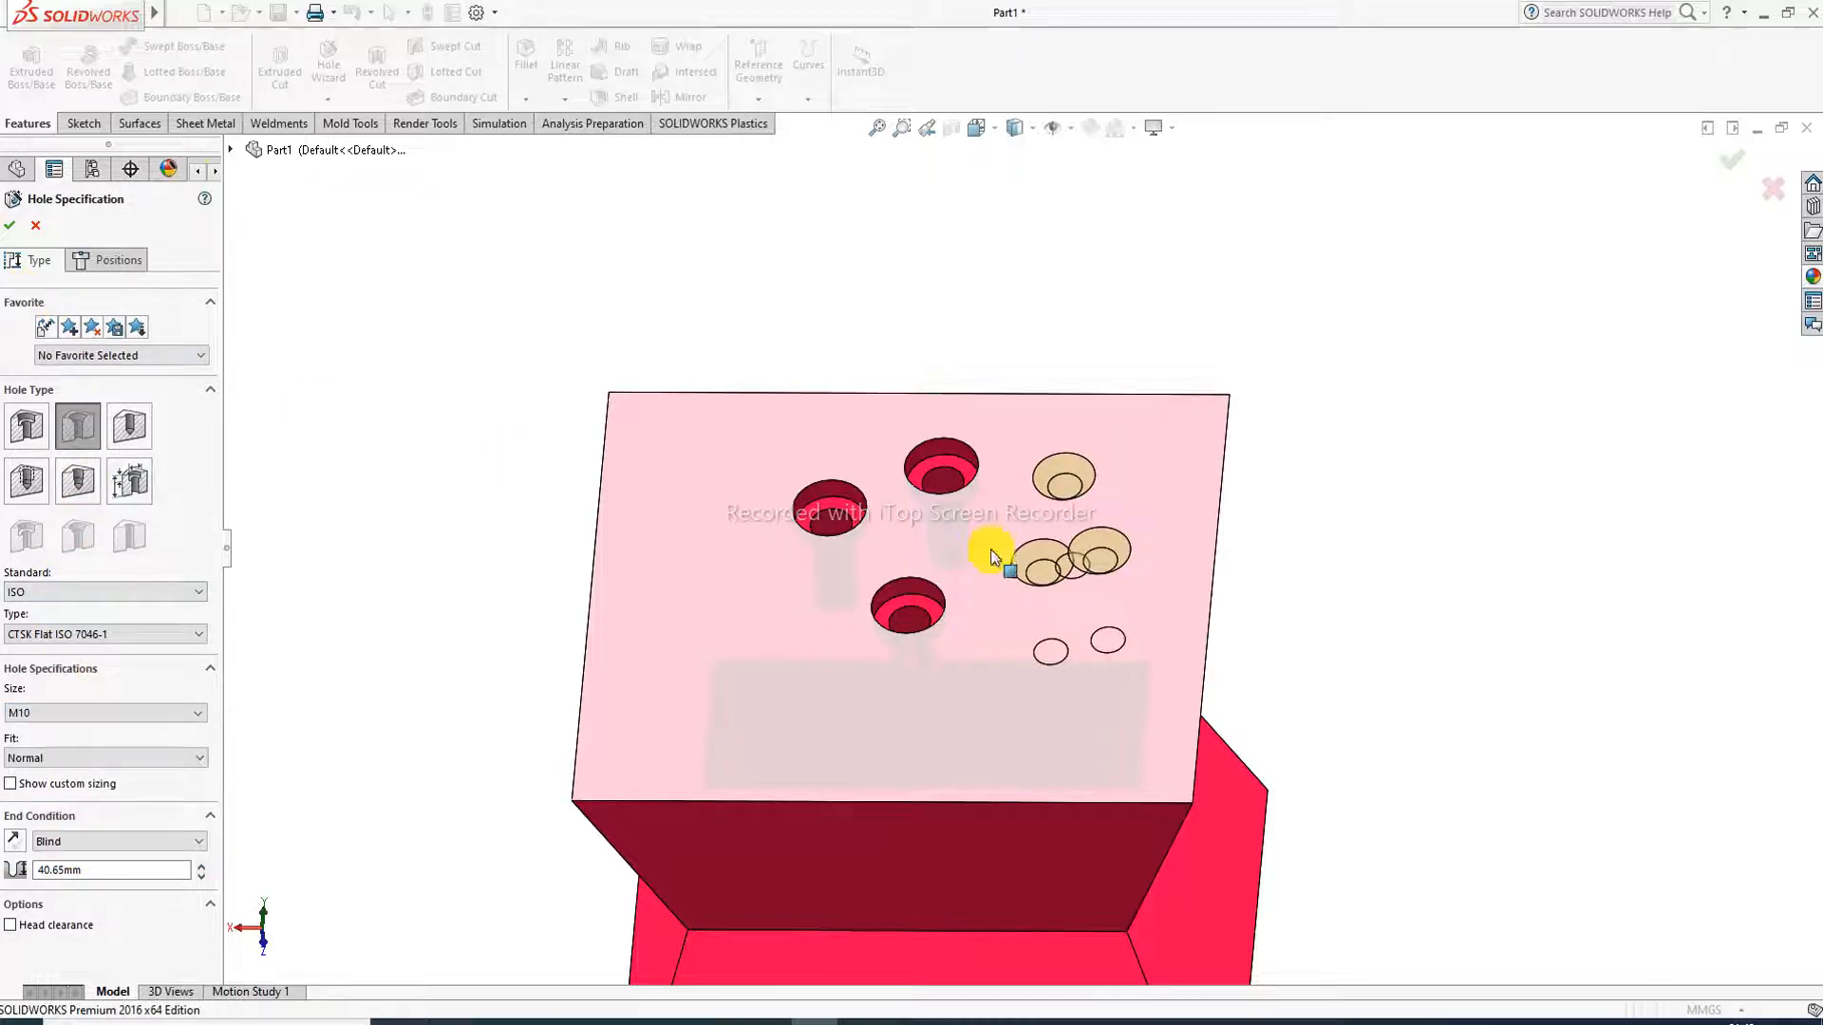
{"action": "mouse_move", "coordinate": [1038, 561]}
{"action": "middle_mouse_down"}
{"action": "mouse_move", "coordinate": [993, 639]}
{"action": "mouse_move", "coordinate": [1038, 460]}
{"action": "mouse_move", "coordinate": [1057, 572]}
{"action": "middle_mouse_up"}
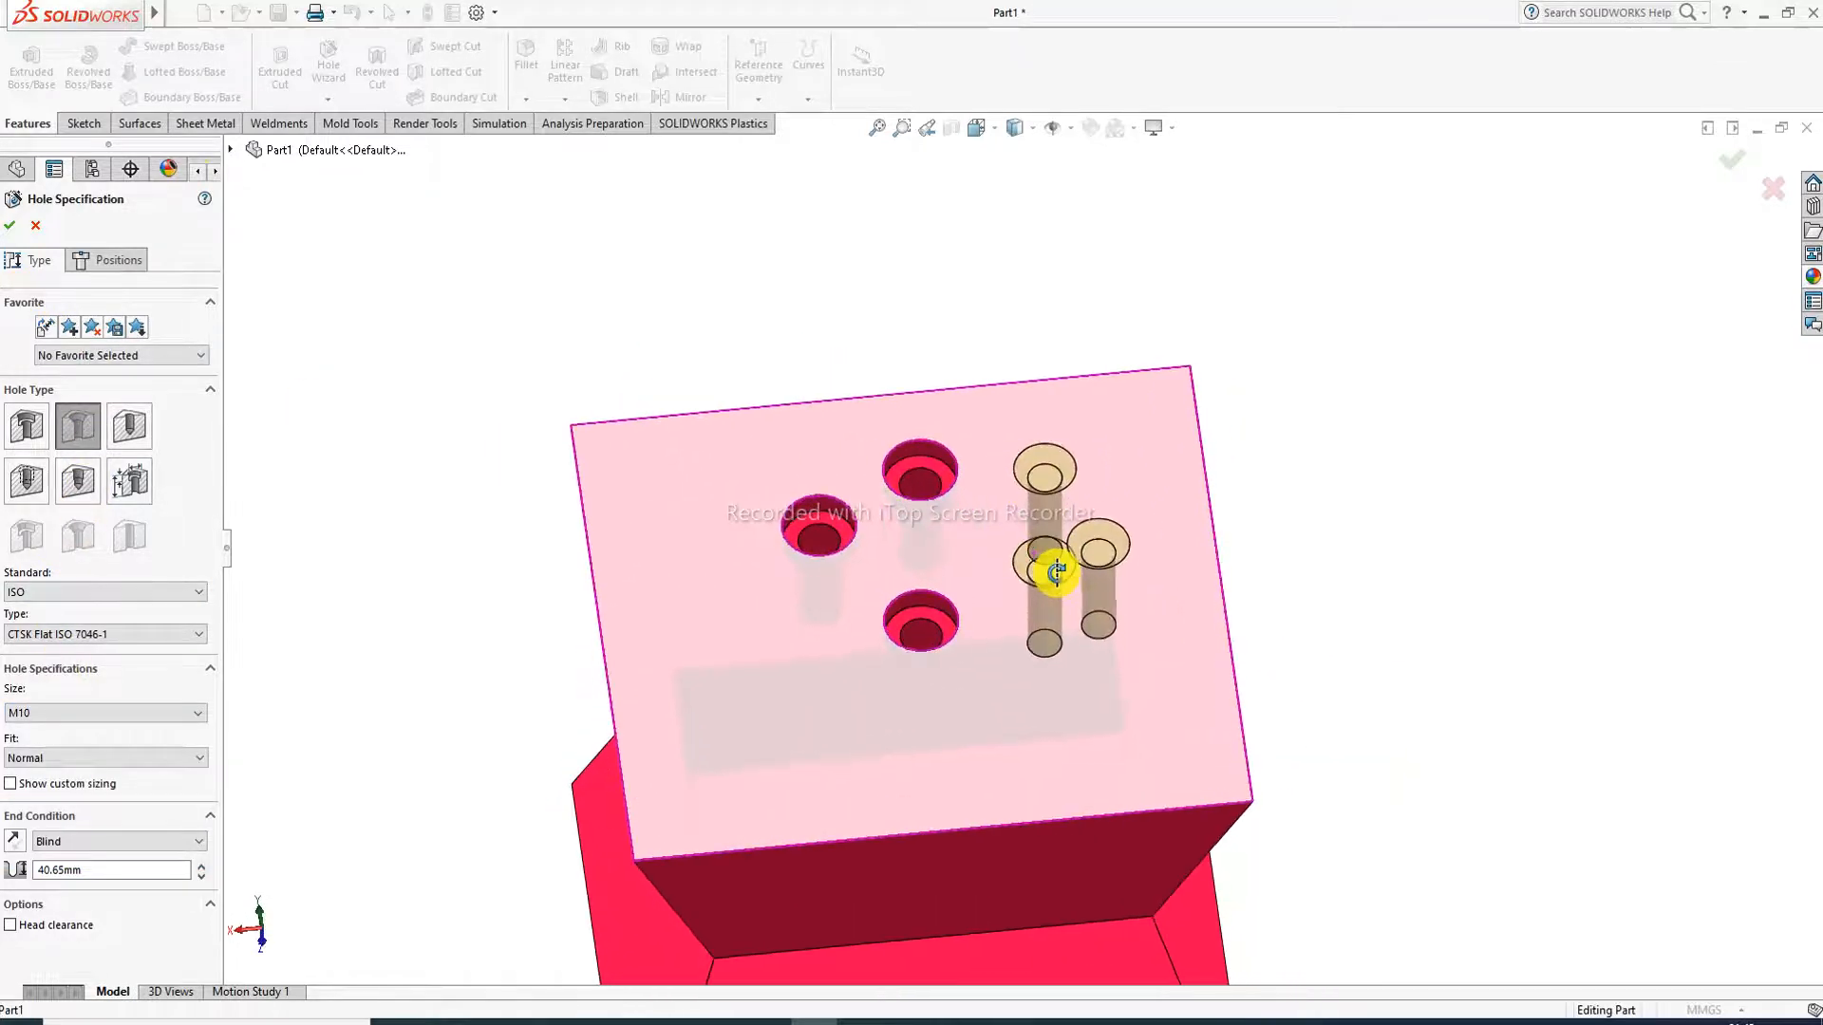
{"action": "left_click", "coordinate": [14, 226]}
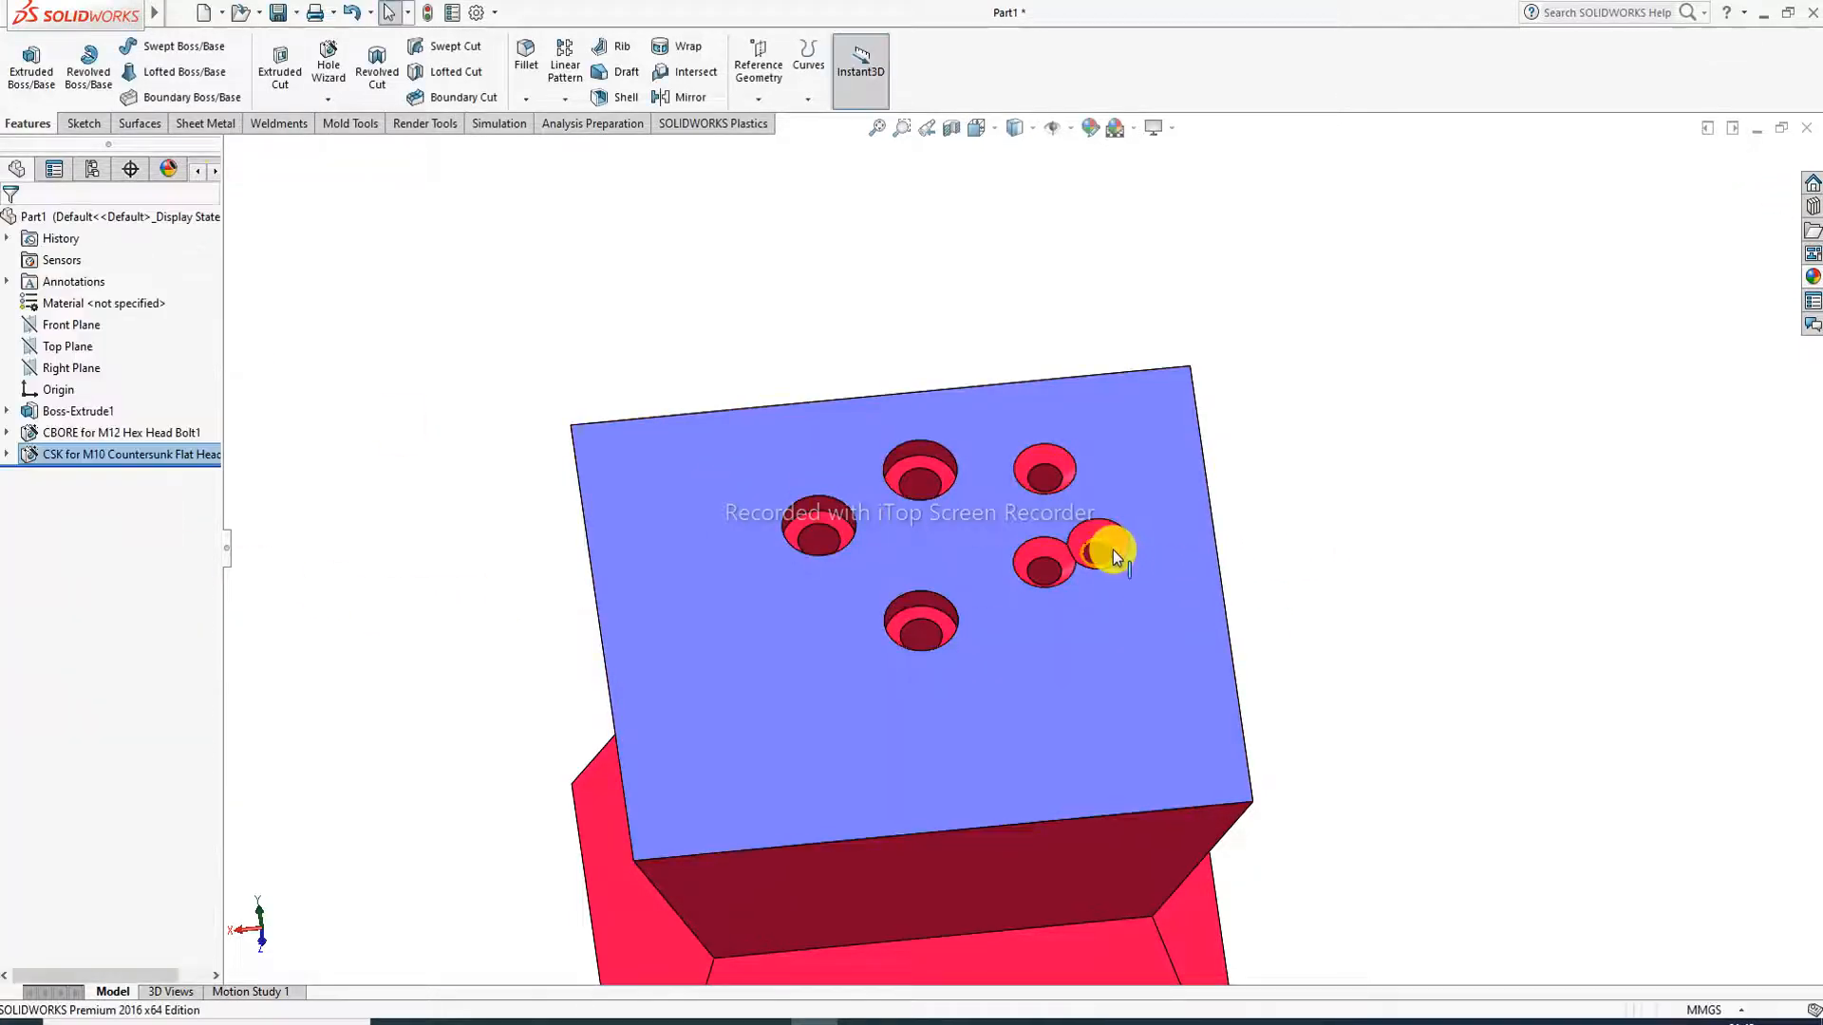
{"action": "mouse_move", "coordinate": [1111, 550]}
{"action": "middle_mouse_down"}
{"action": "mouse_move", "coordinate": [1052, 617]}
{"action": "mouse_move", "coordinate": [1099, 606]}
{"action": "mouse_move", "coordinate": [1127, 566]}
{"action": "middle_mouse_up"}
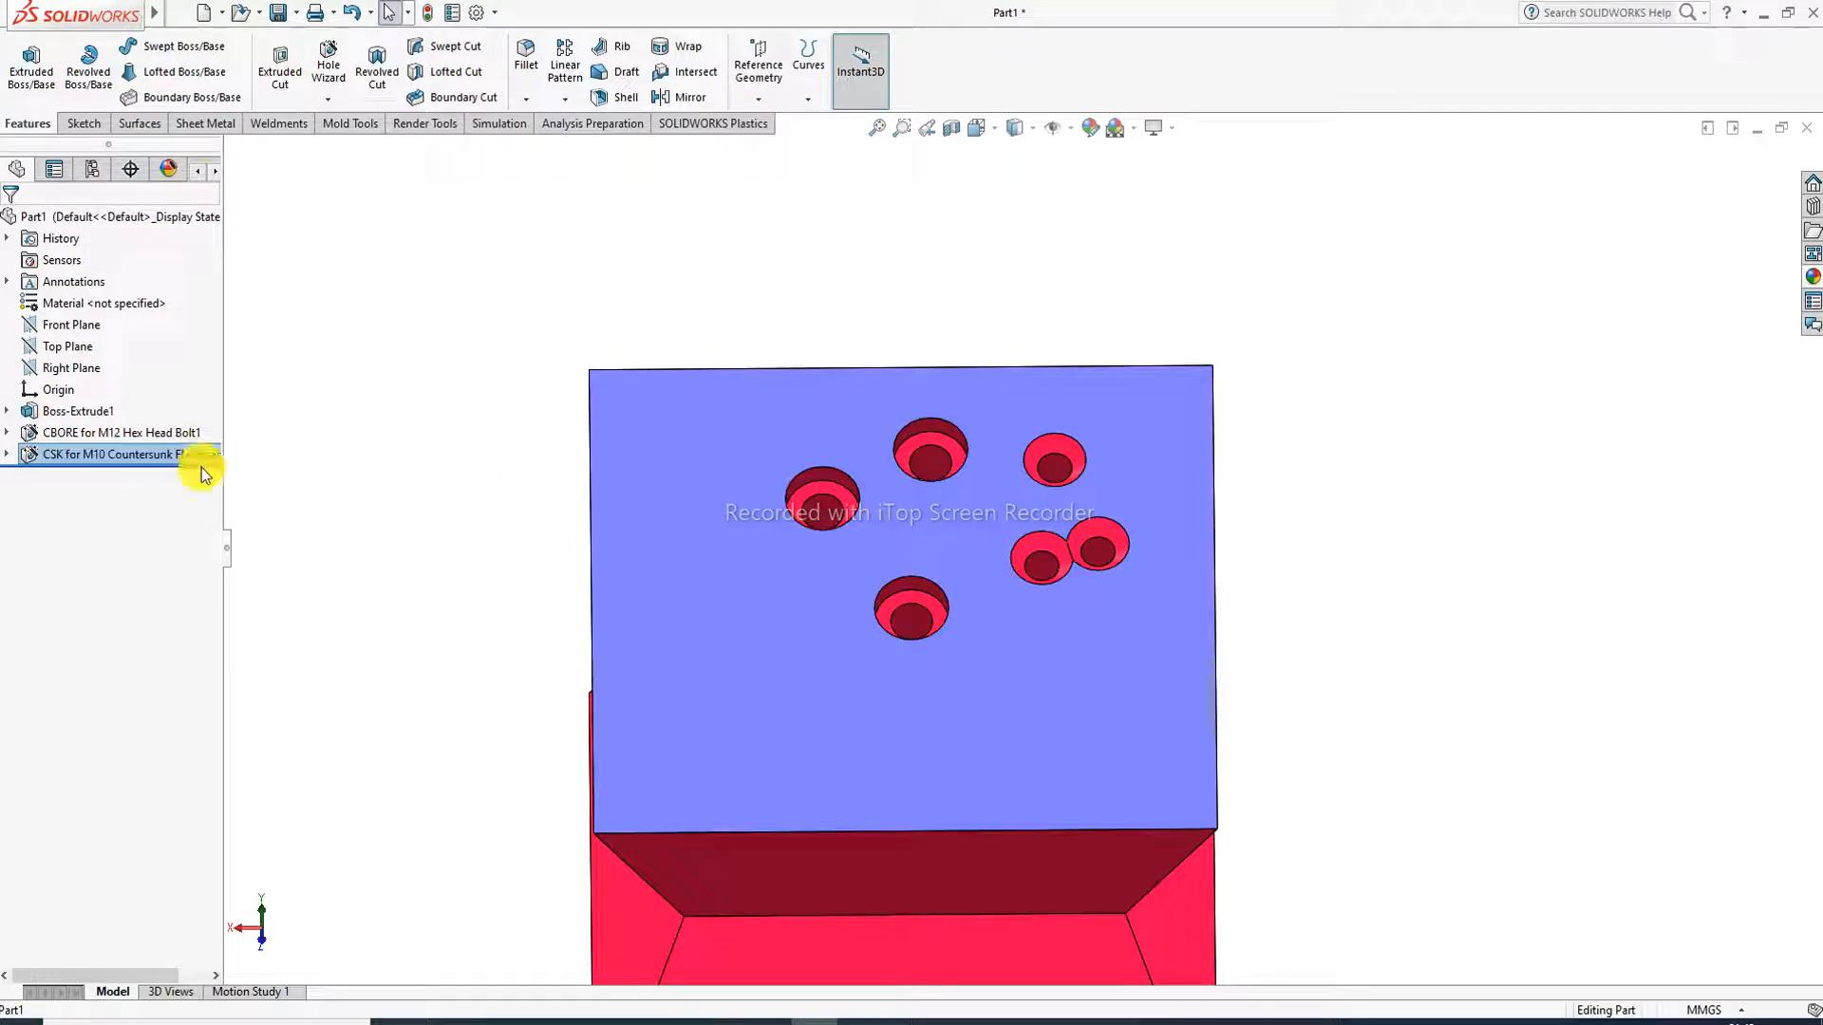
{"action": "left_click", "coordinate": [114, 455]}
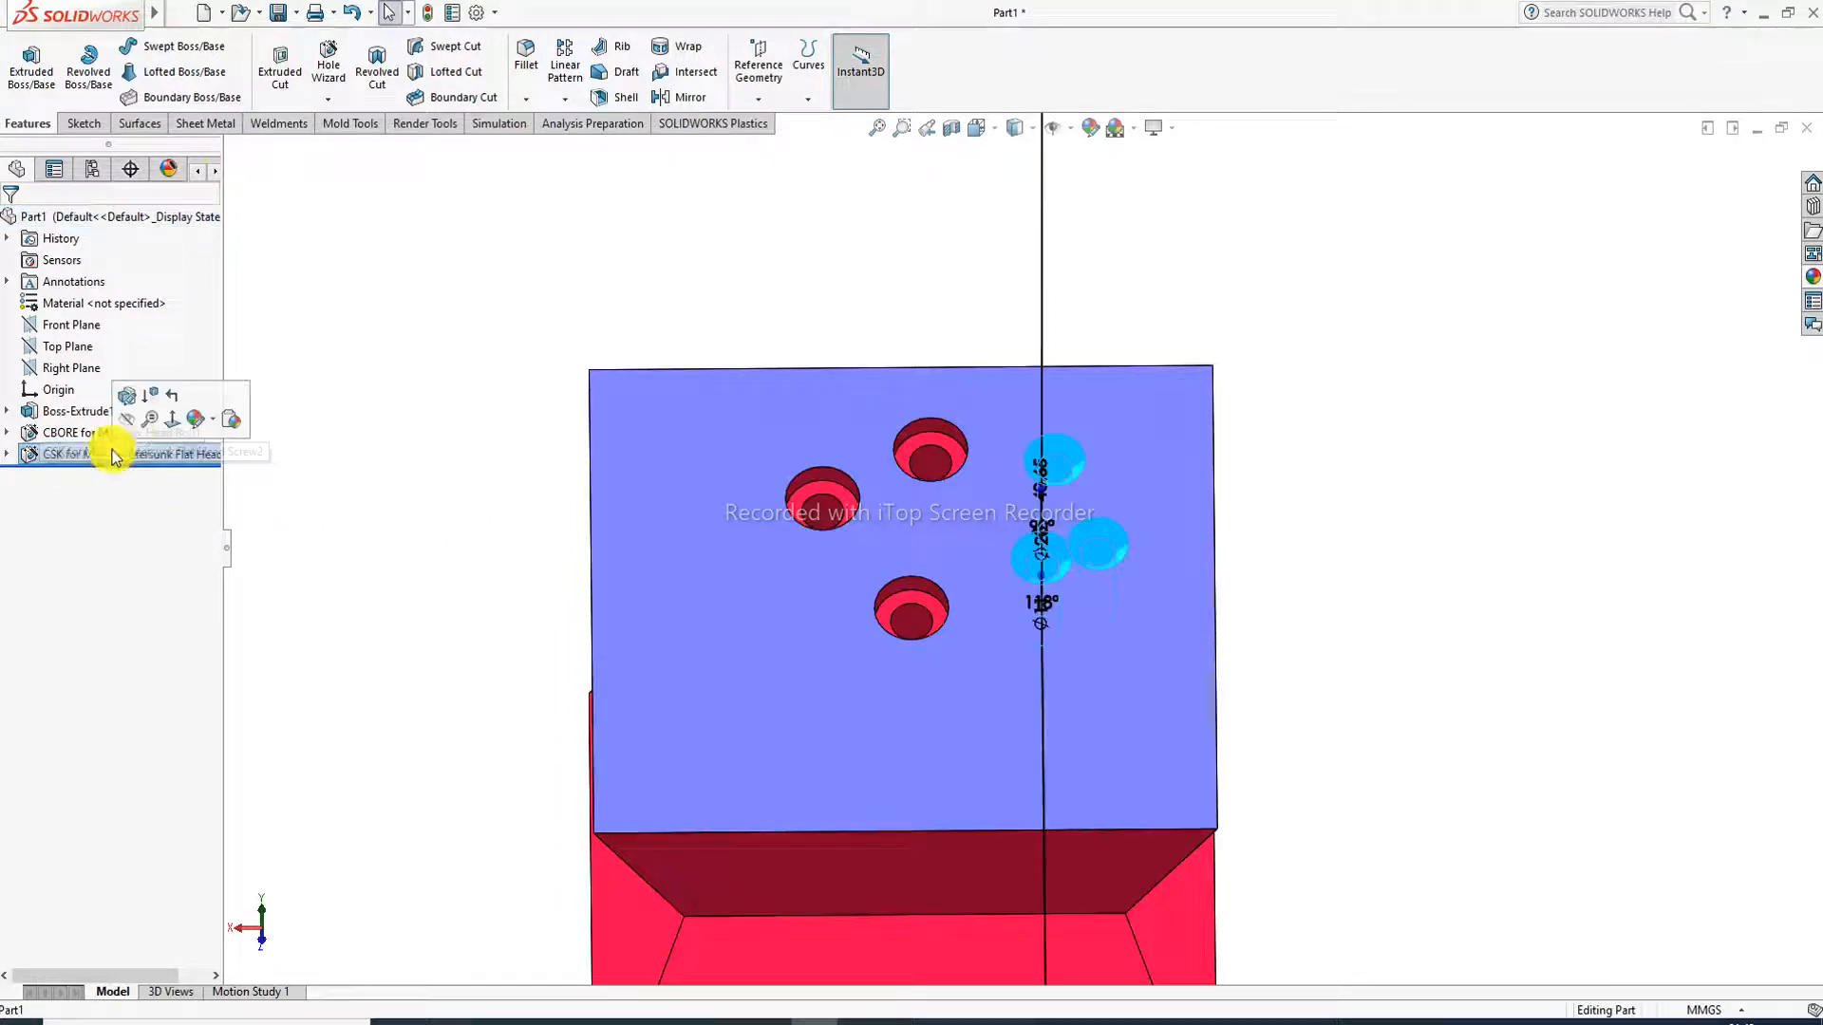
{"action": "left_click", "coordinate": [134, 400]}
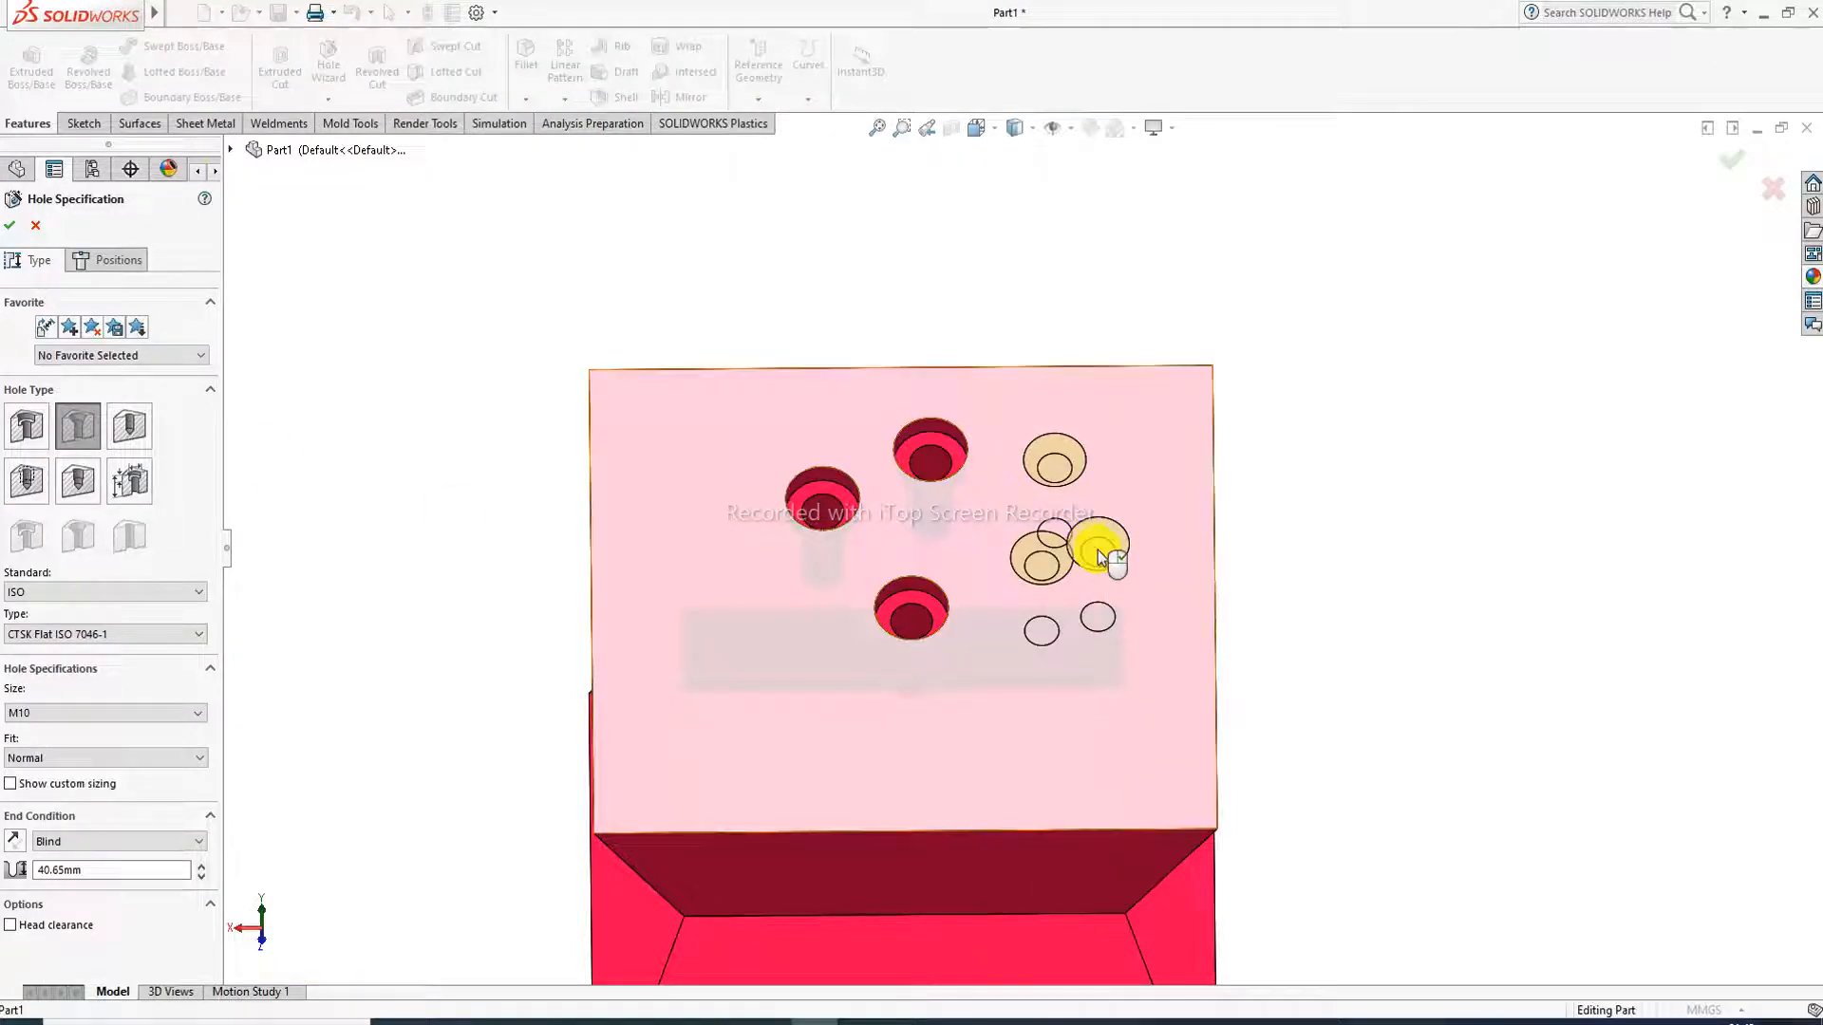
{"action": "left_click", "coordinate": [1117, 537]}
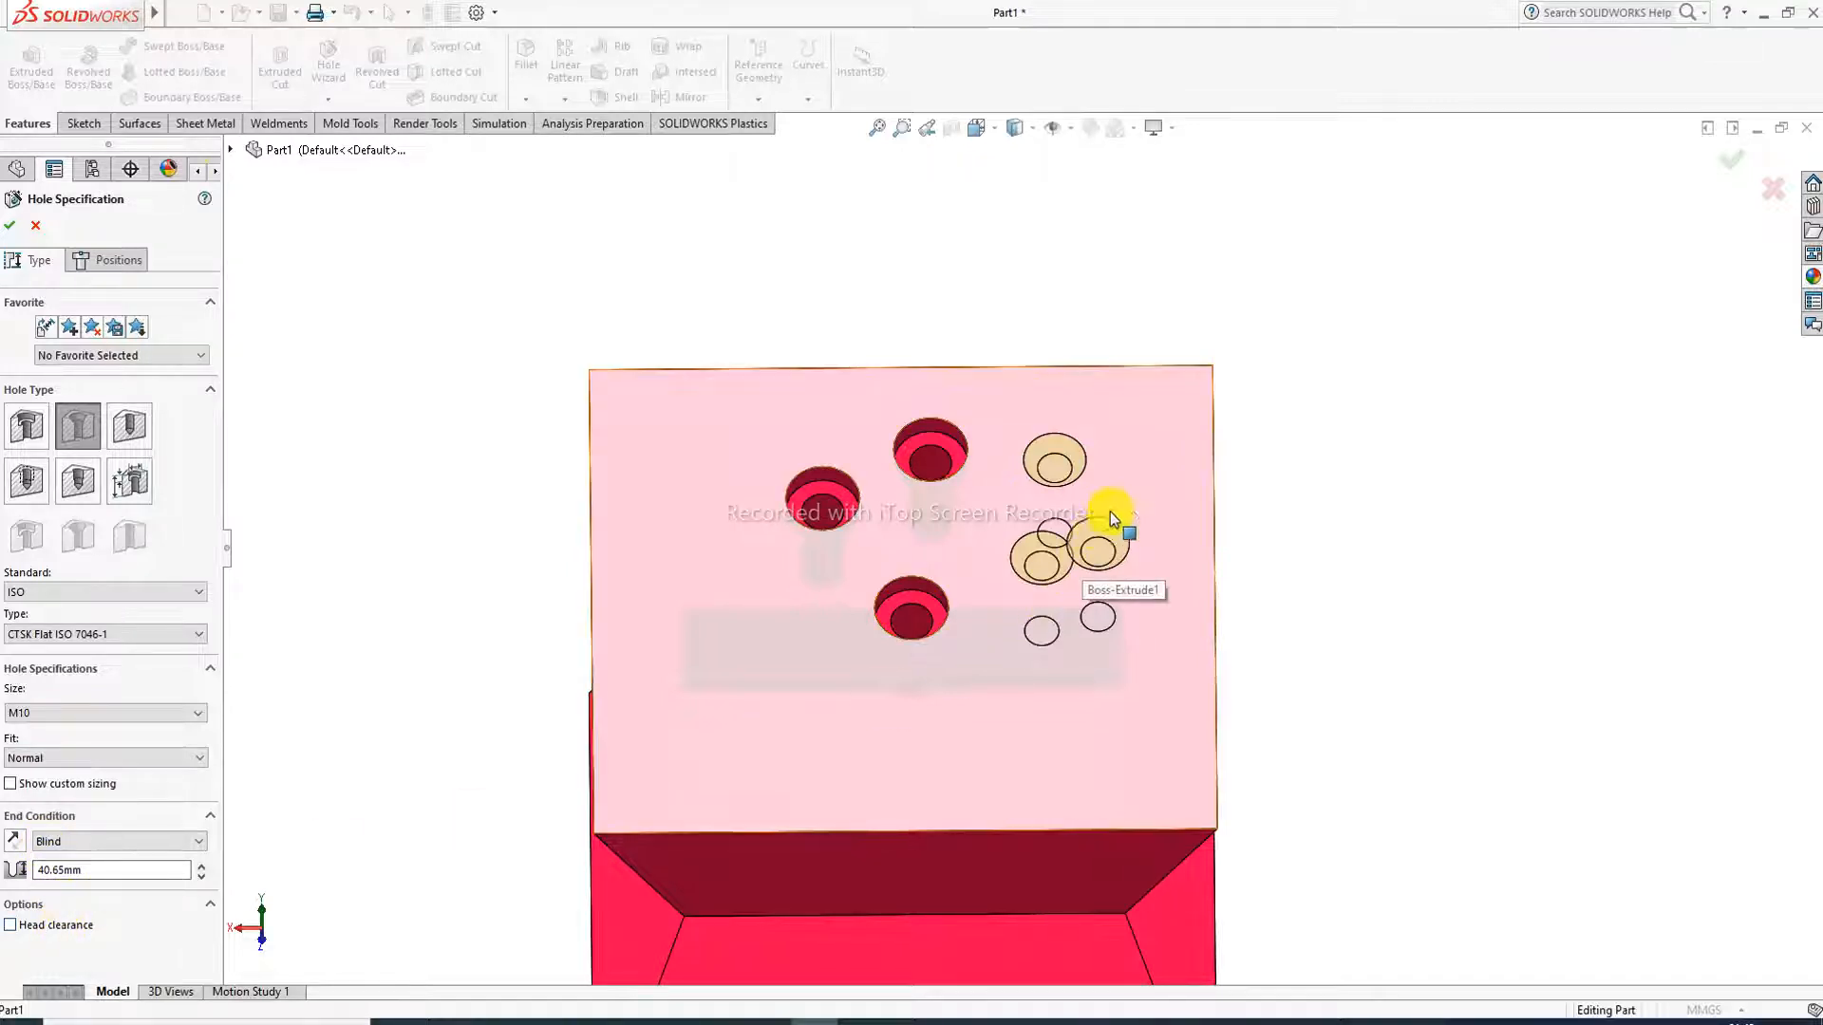
{"action": "left_click", "coordinate": [9, 225]}
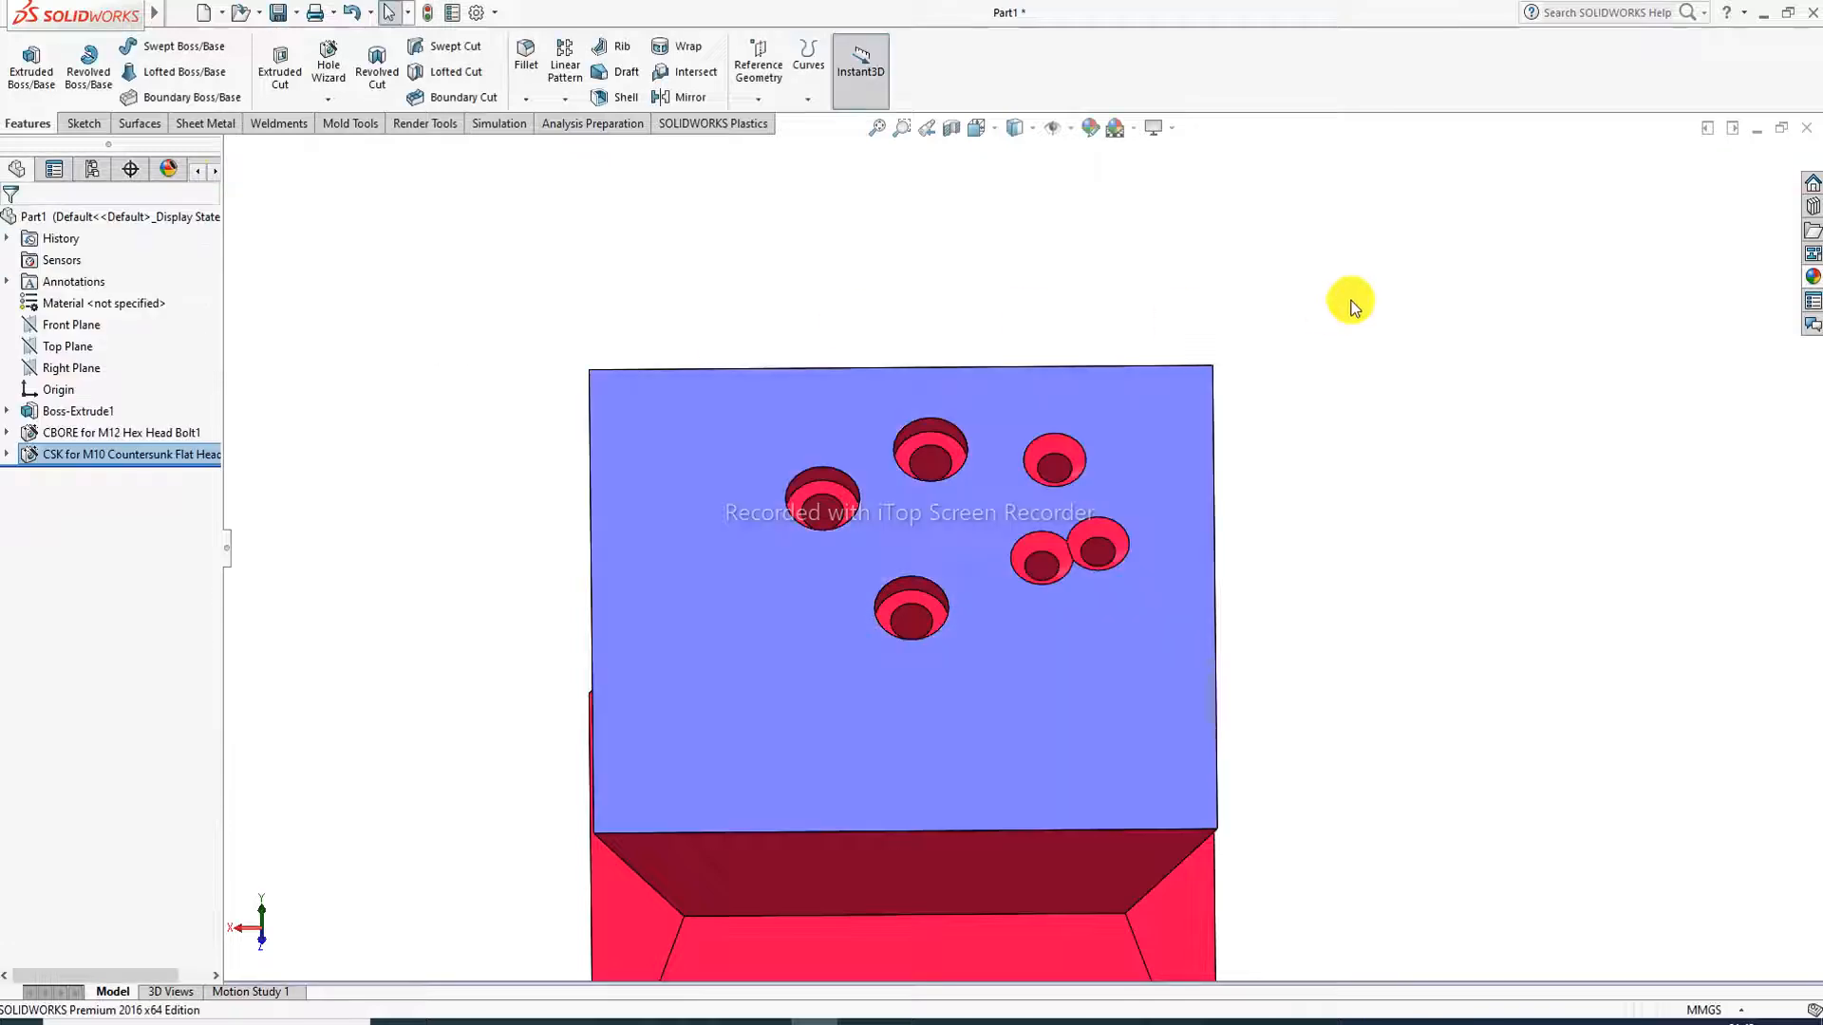
Step: Delete the countersink hole feature with its three holes from the block's upper face
{"action": "left_click", "coordinate": [1095, 532]}
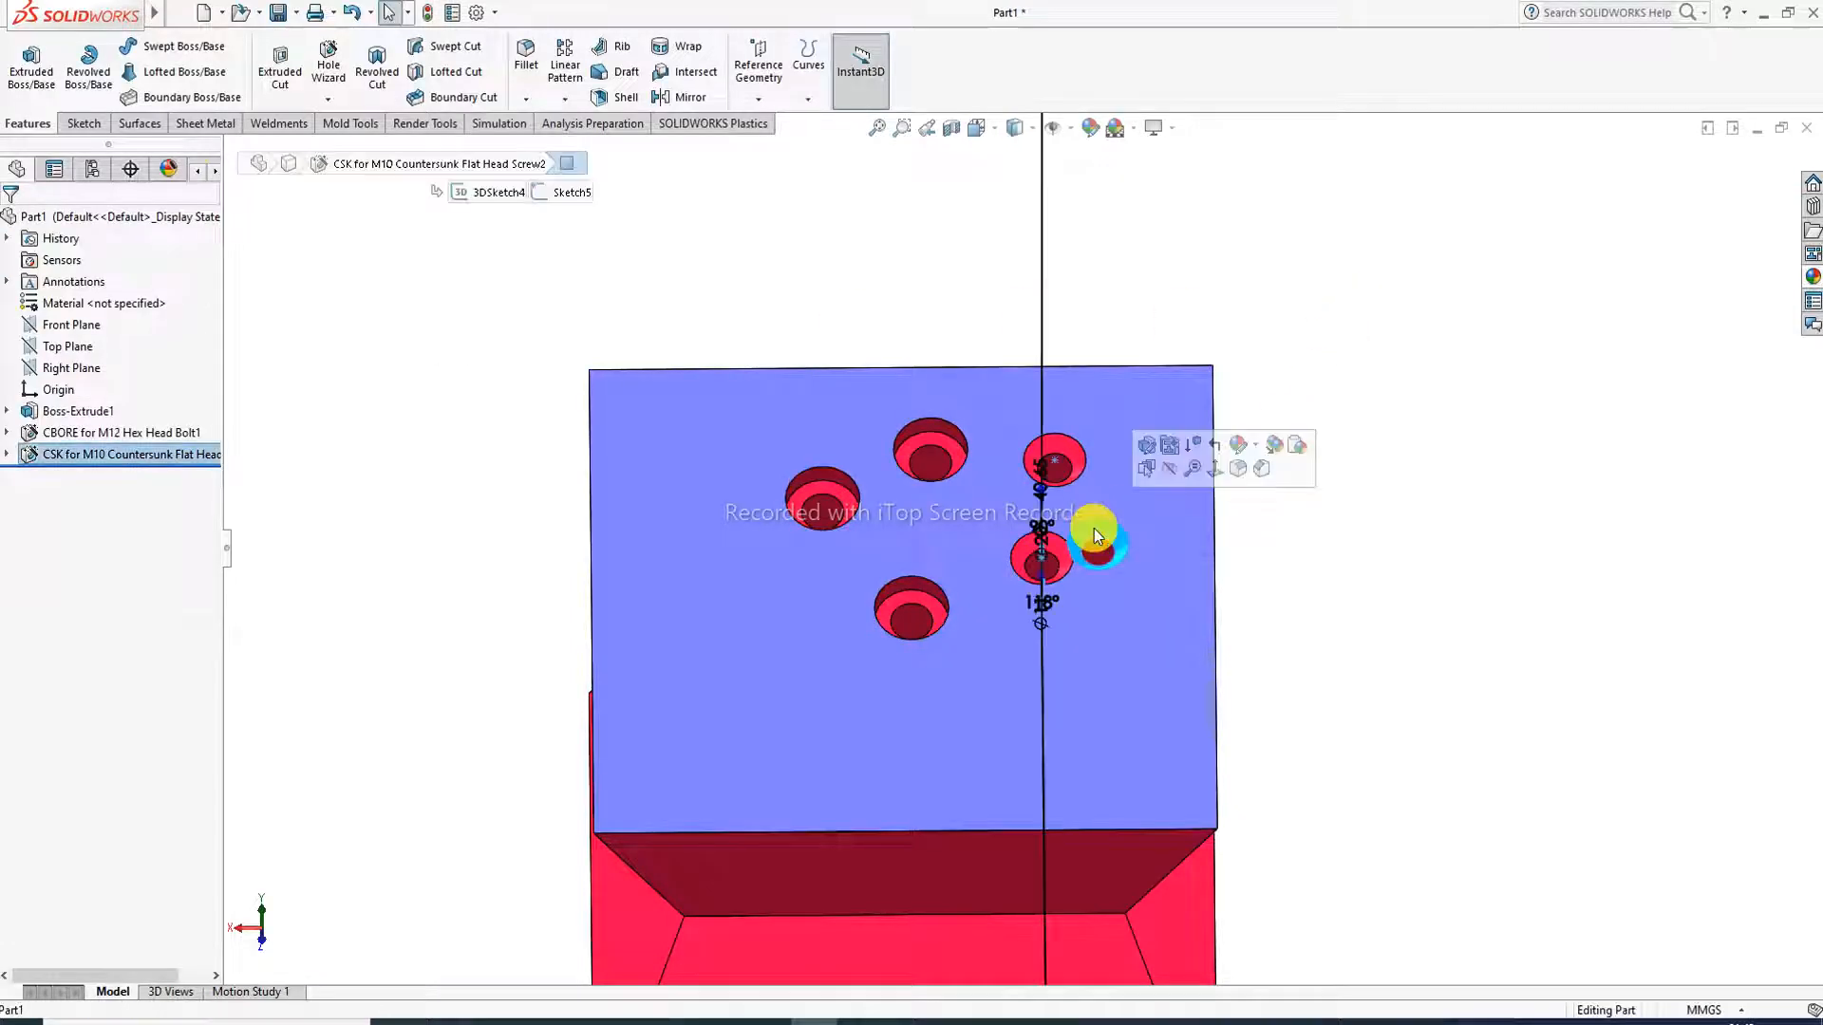
{"action": "right_click", "coordinate": [1115, 527]}
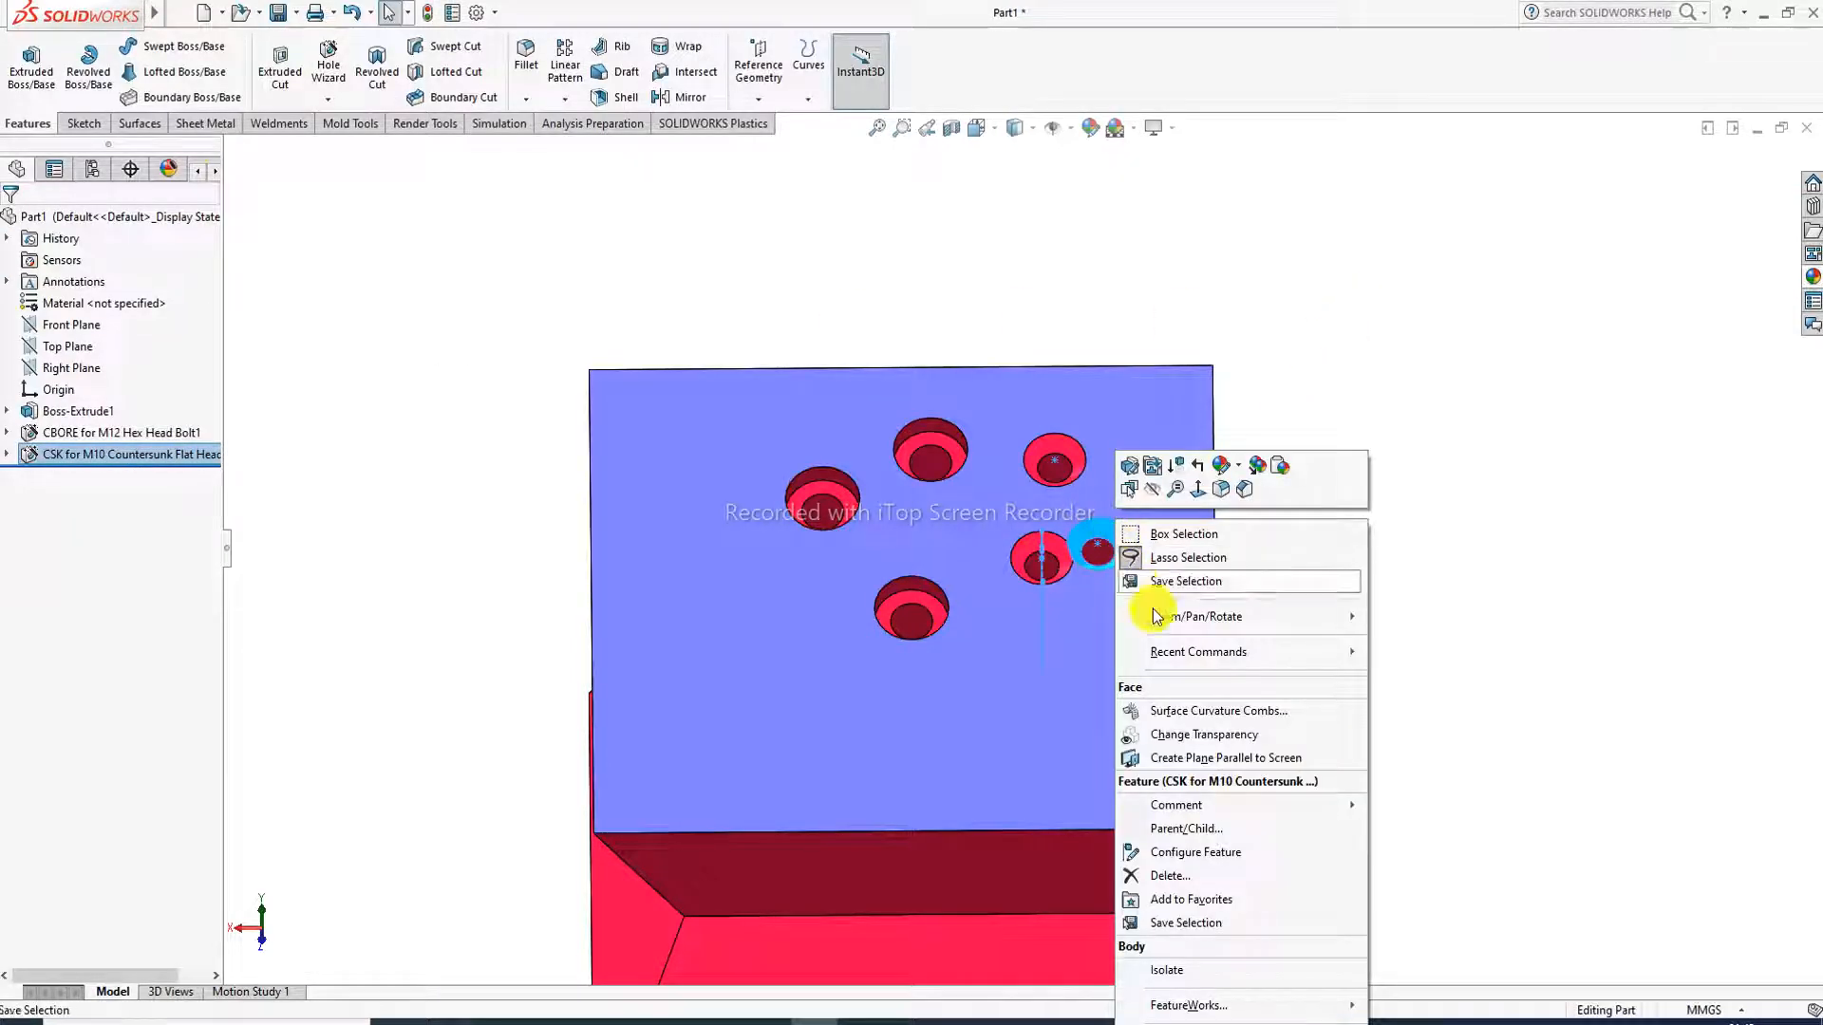
{"action": "left_click", "coordinate": [1177, 877]}
{"action": "left_click", "coordinate": [1035, 424]}
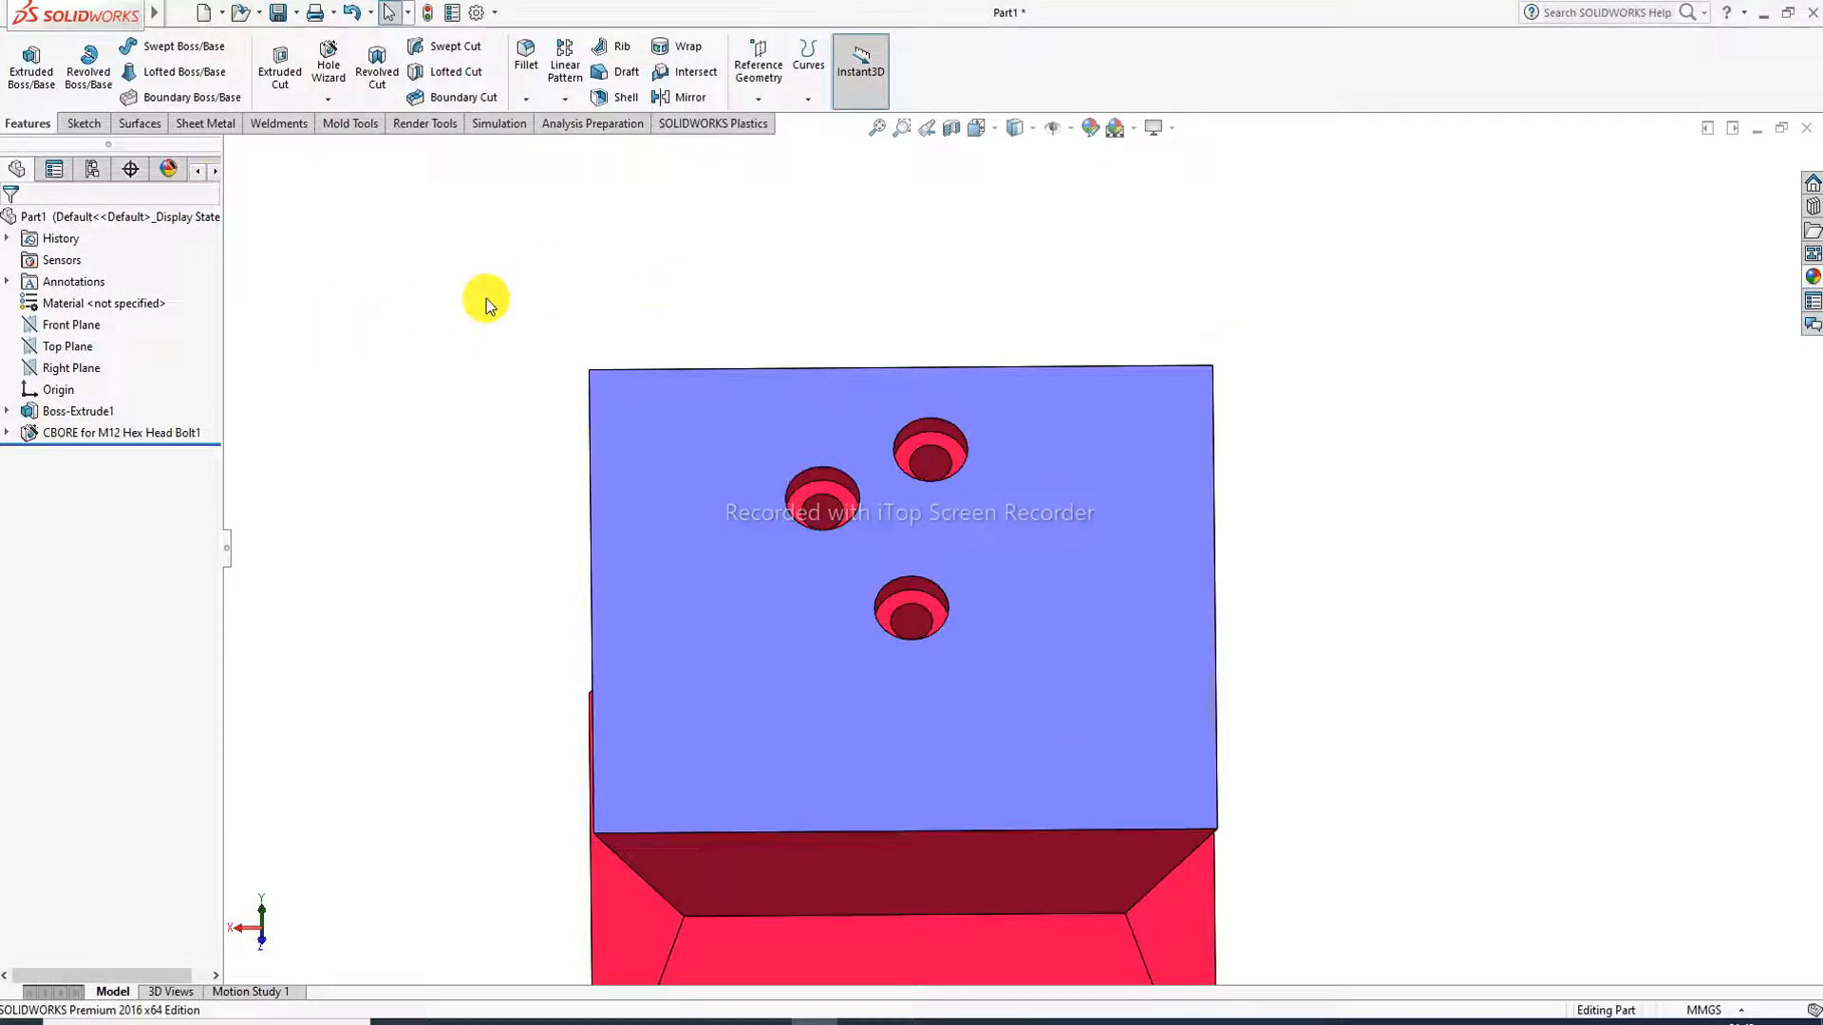
Step: Add two M10 CTSK Flat ISO 7046-1 countersink holes, one above the other beside the counterbores, using the Hole Wizard with a 3D sketch
{"action": "left_click", "coordinate": [332, 100]}
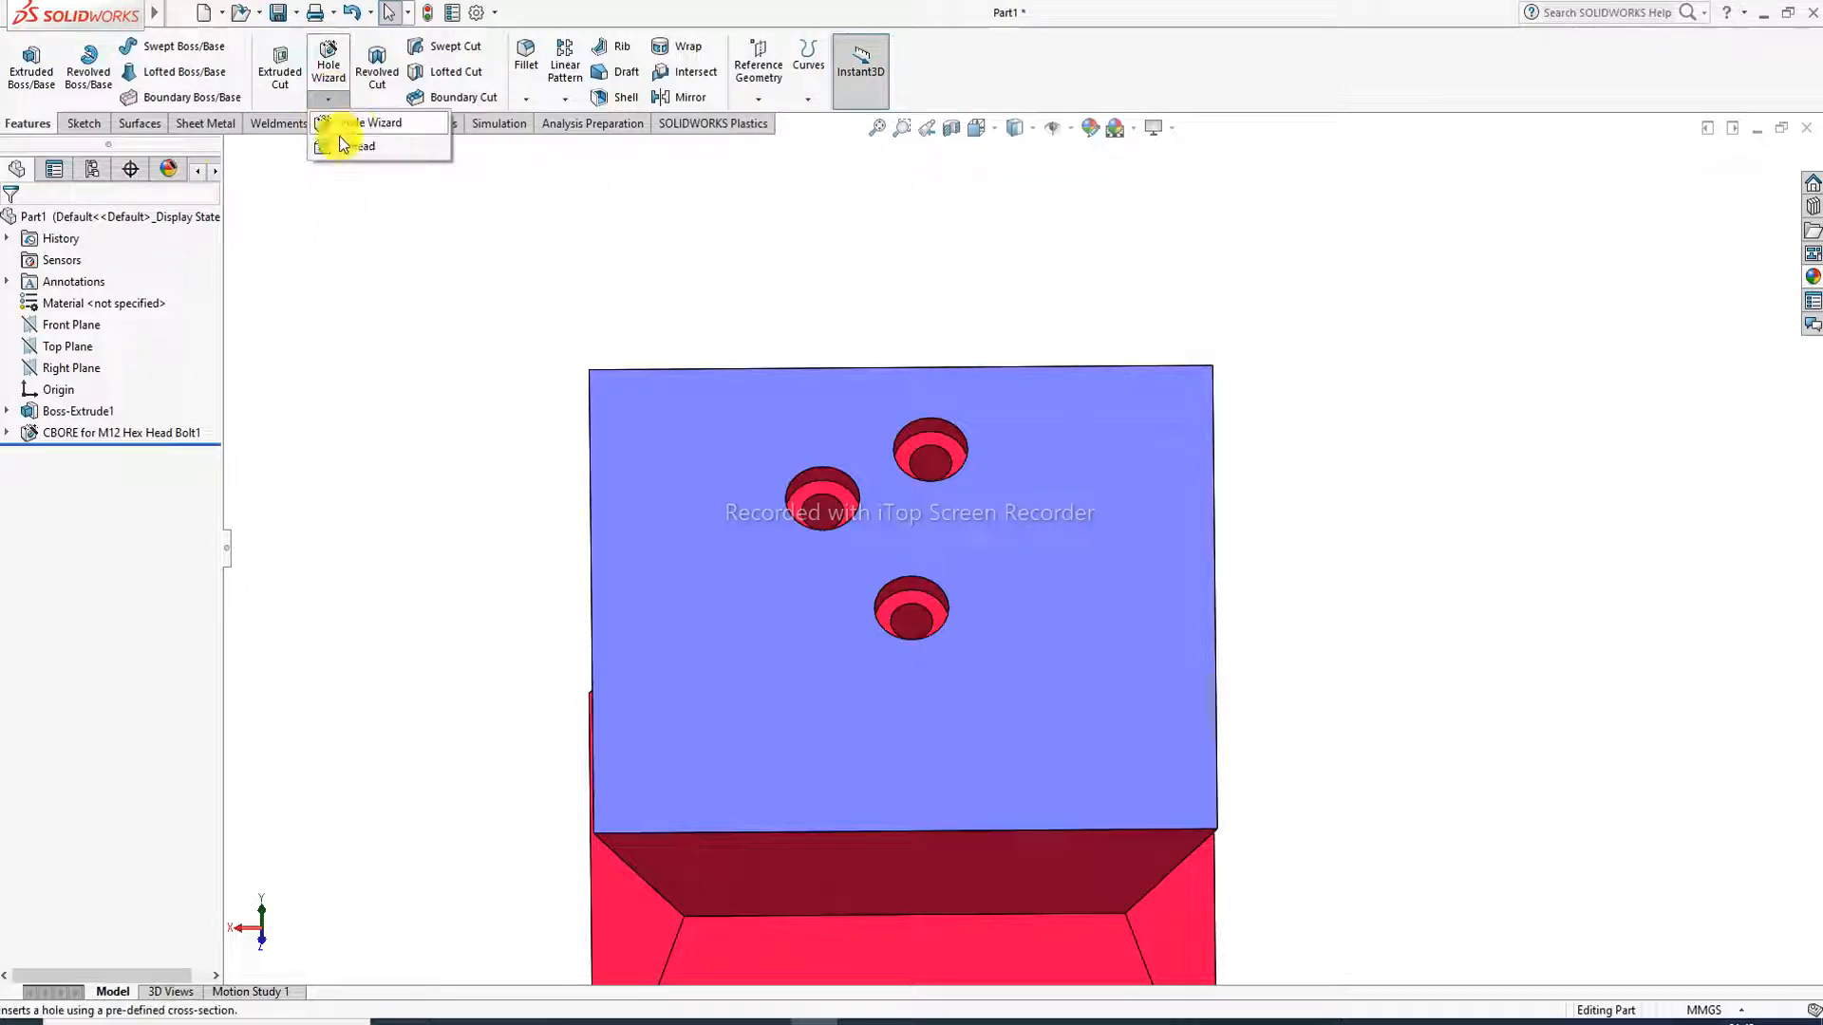
{"action": "left_click", "coordinate": [357, 126]}
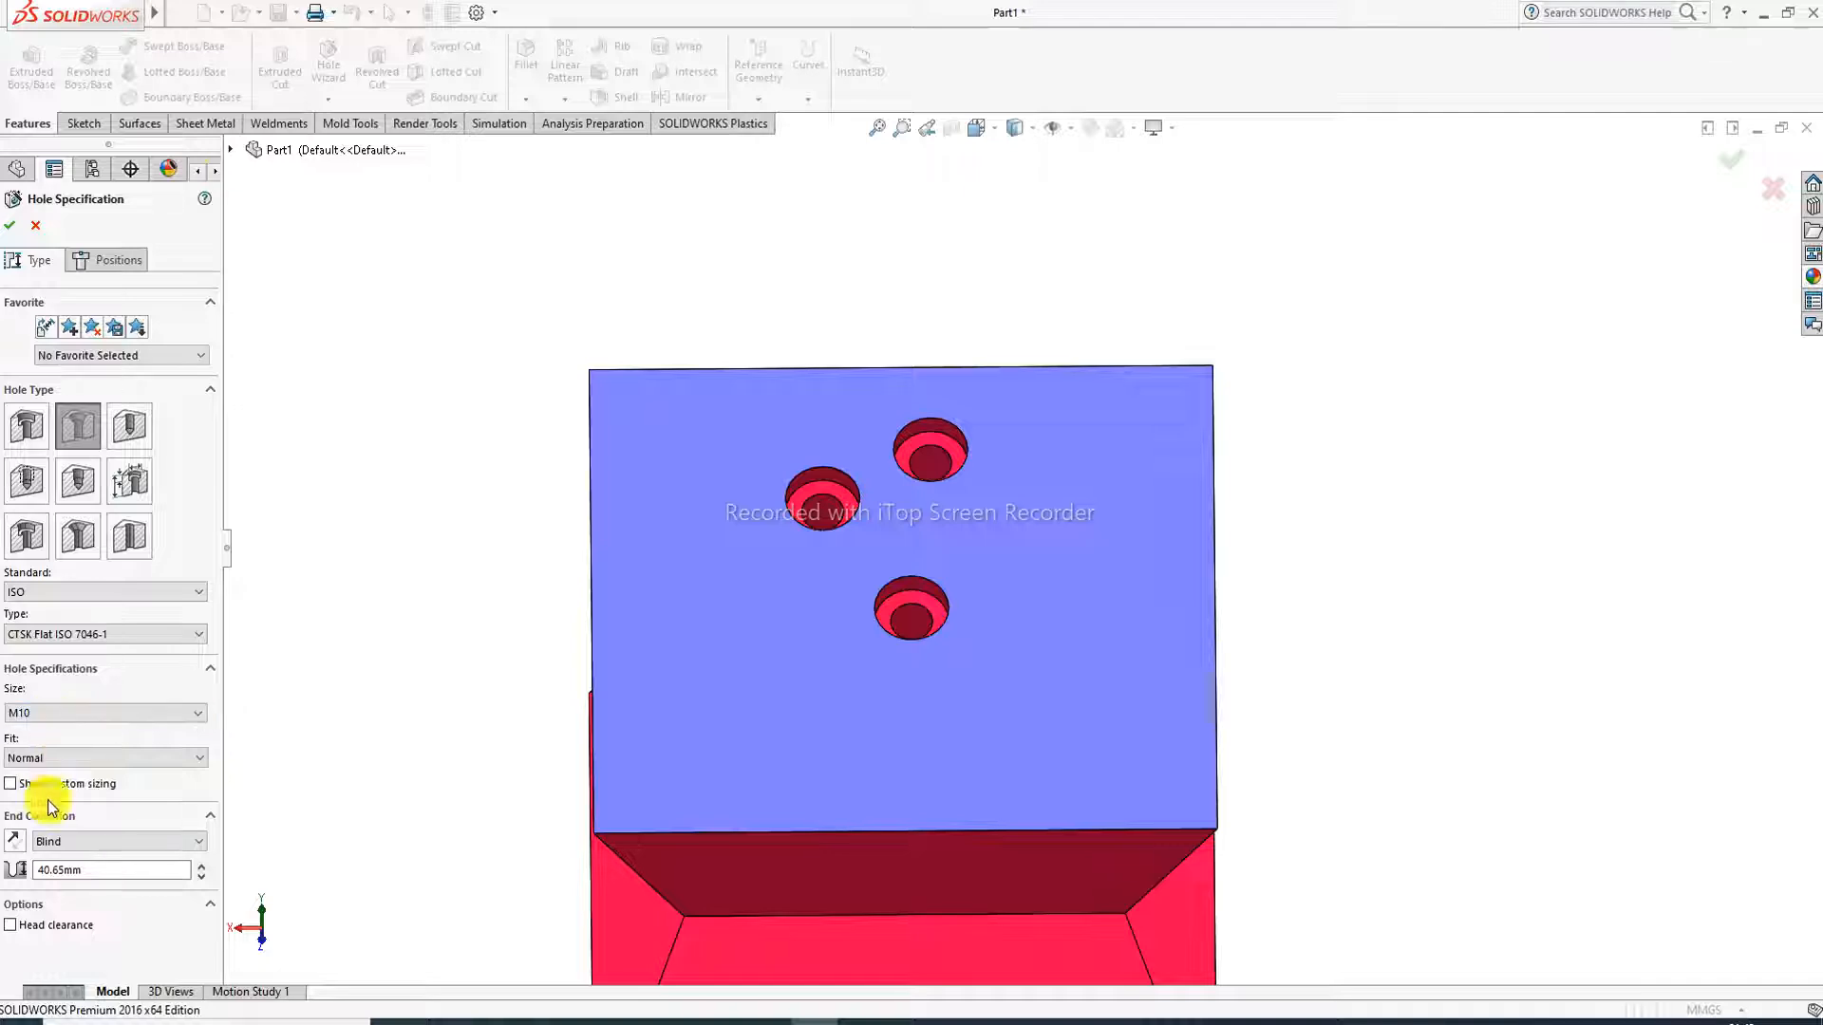
{"action": "left_click", "coordinate": [121, 256]}
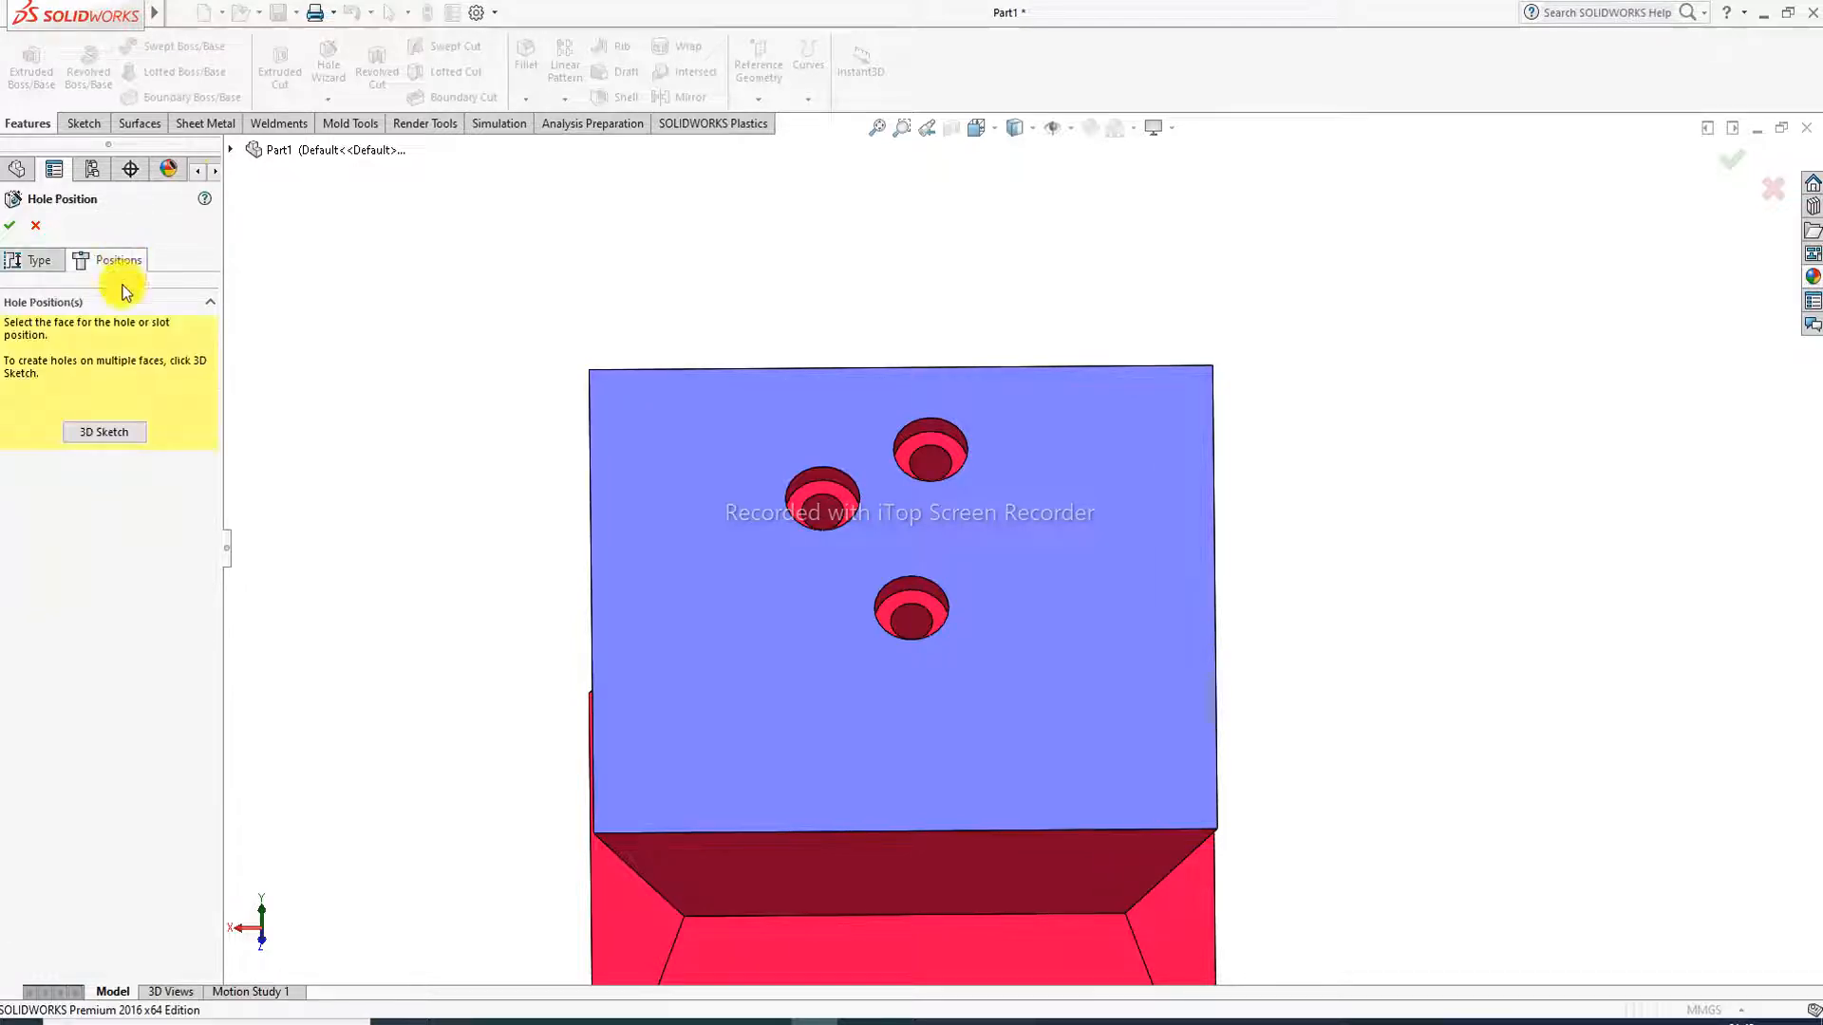
{"action": "left_click", "coordinate": [104, 432]}
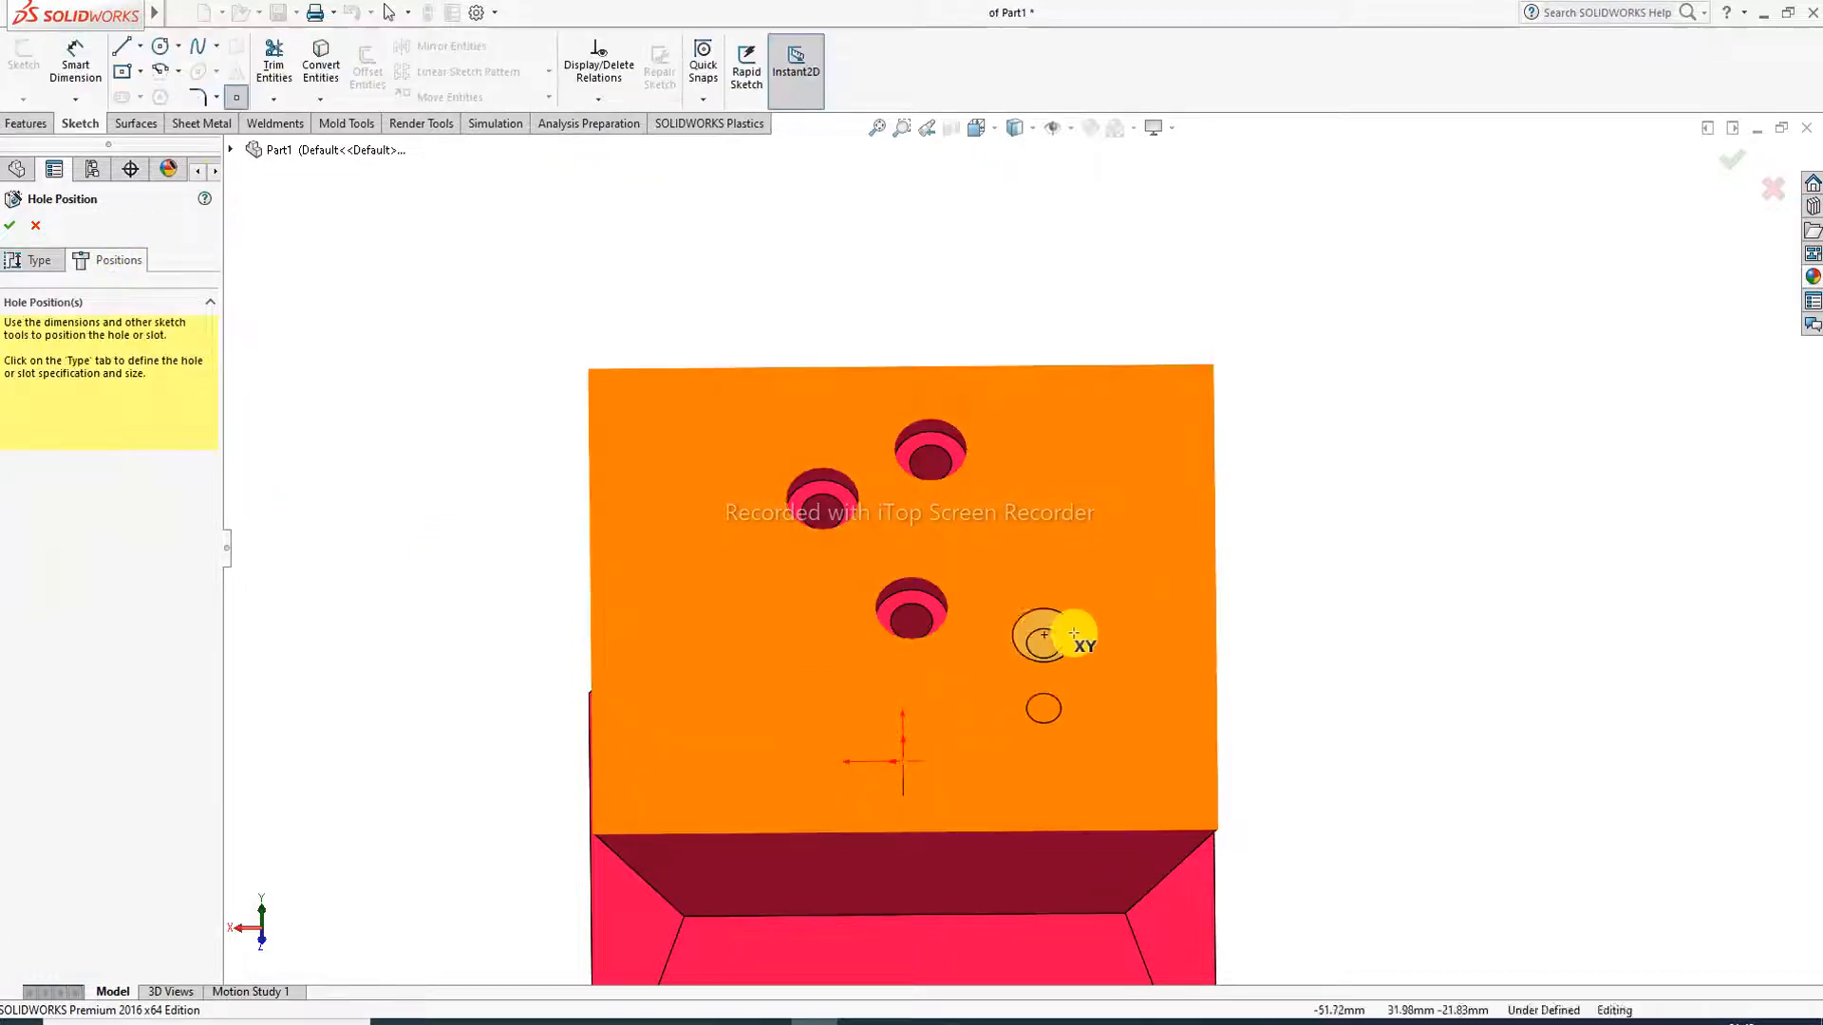
{"action": "left_click", "coordinate": [1076, 515]}
{"action": "left_click", "coordinate": [1061, 648]}
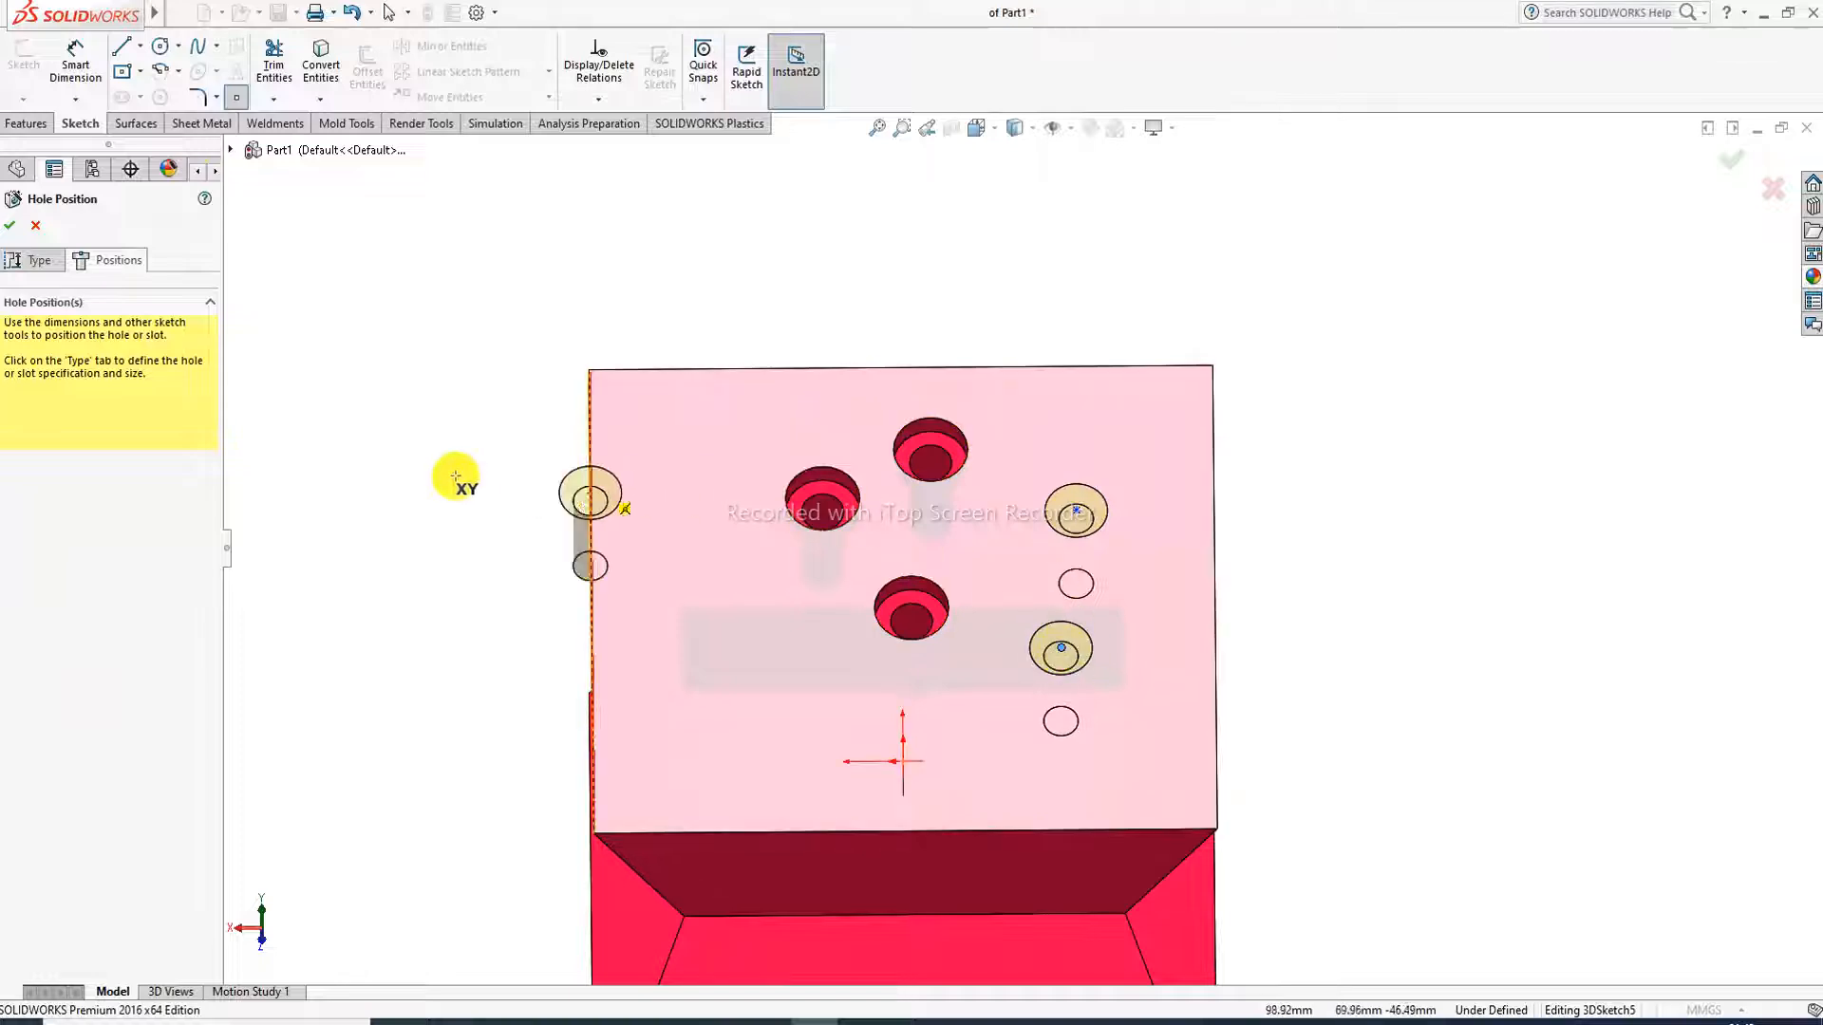
{"action": "left_click", "coordinate": [12, 226]}
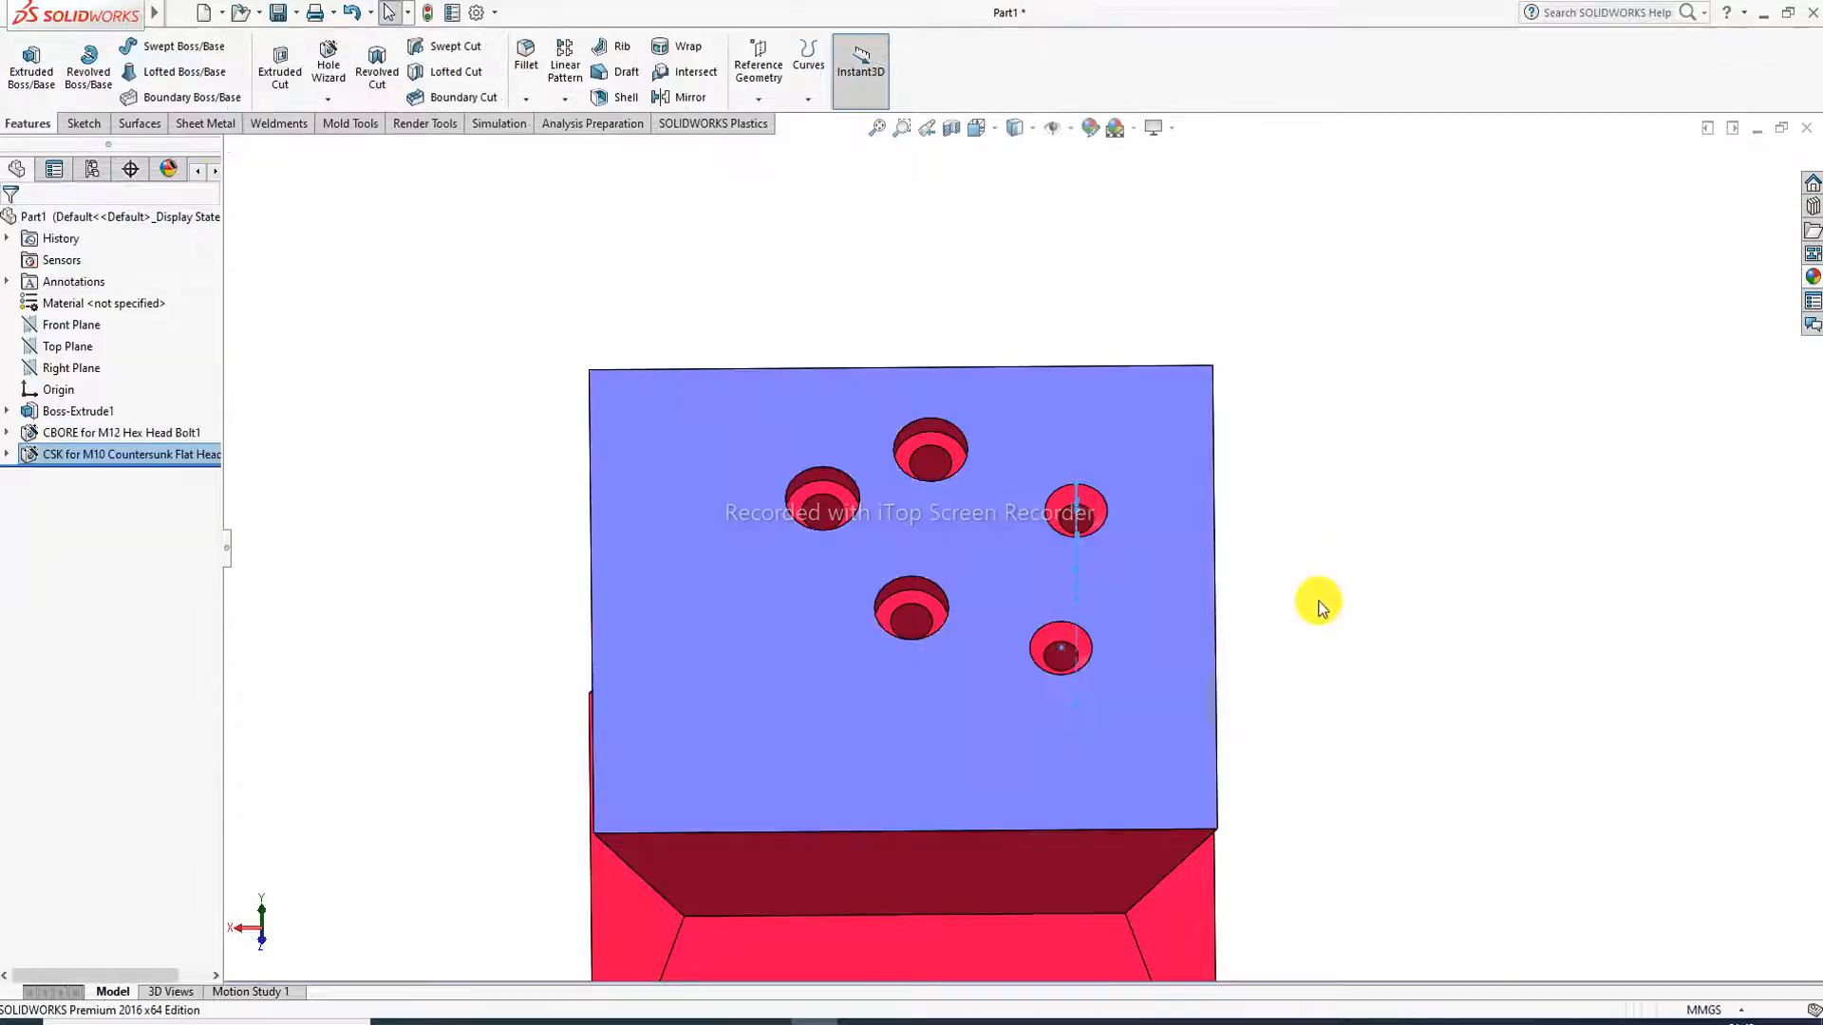
Step: Examine the counterbore and countersink holes on the upper face closely and from several angles
{"action": "scroll", "coordinate": [1025, 598], "scroll_direction": "down", "scroll_amount": 4}
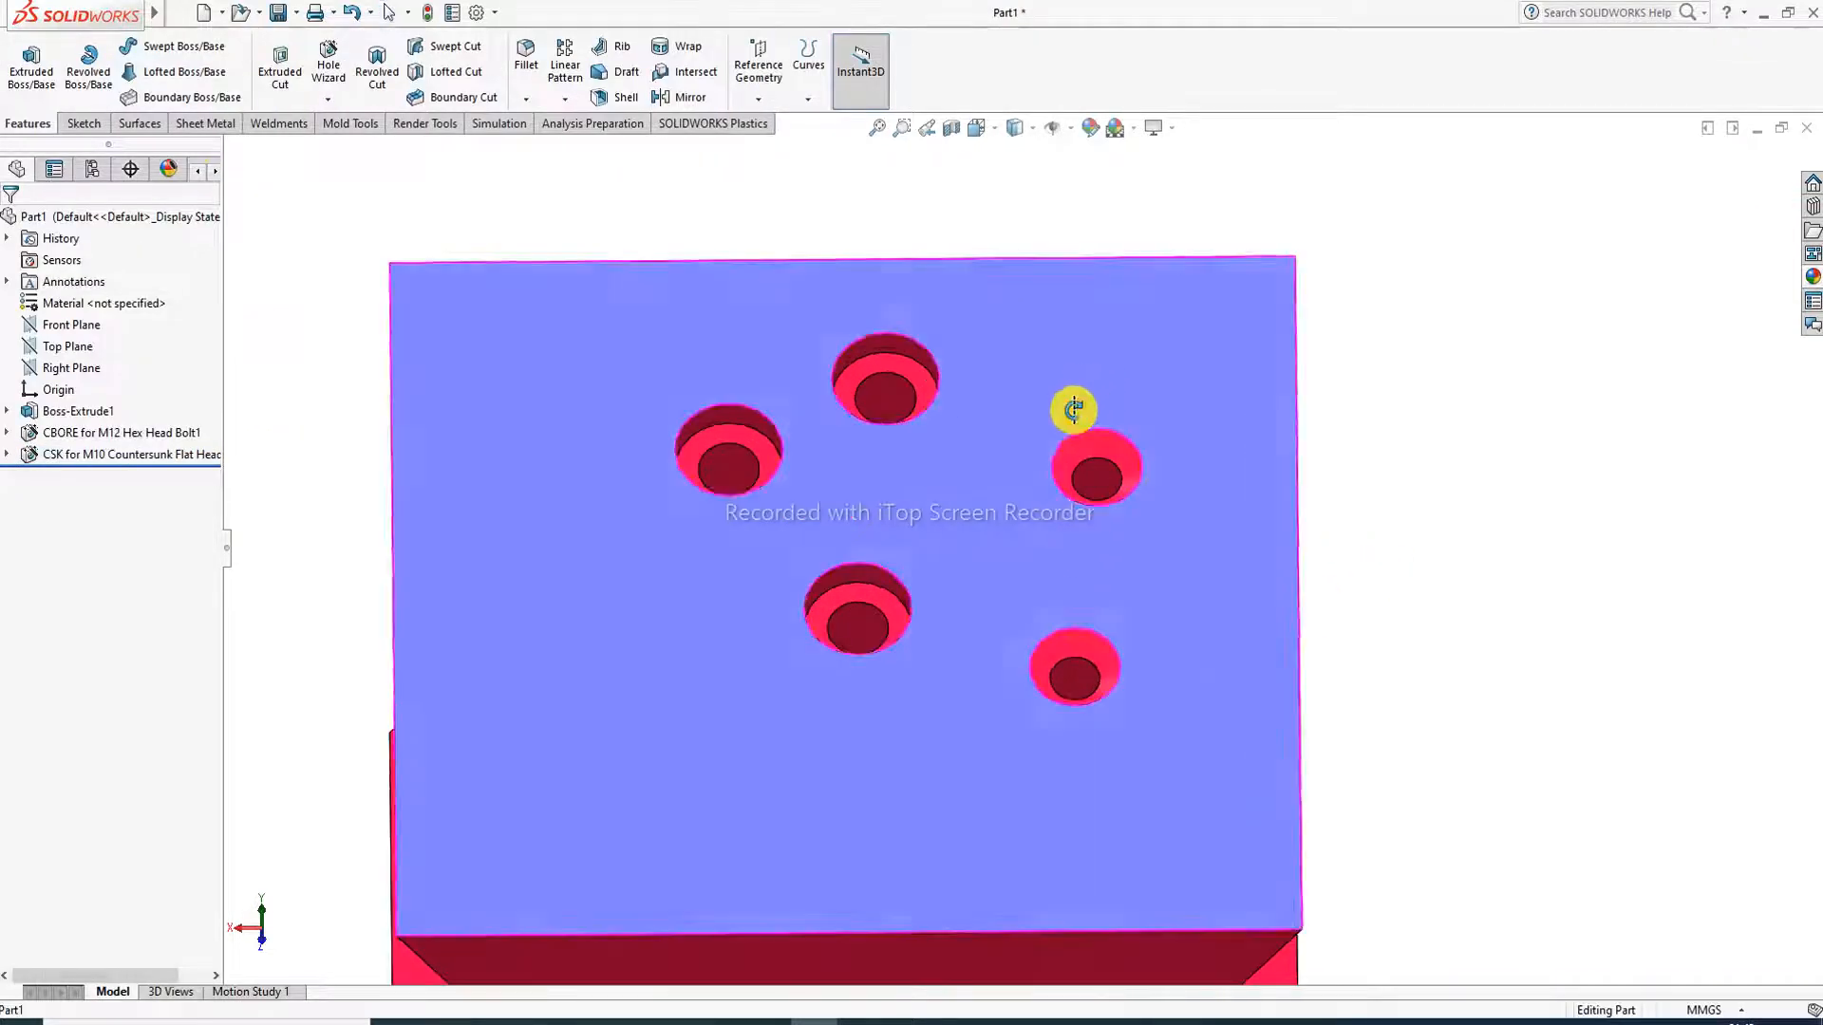
{"action": "mouse_move", "coordinate": [1070, 412]}
{"action": "middle_mouse_down"}
{"action": "mouse_move", "coordinate": [1090, 463]}
{"action": "mouse_move", "coordinate": [1041, 358]}
{"action": "mouse_move", "coordinate": [1062, 395]}
{"action": "middle_mouse_up"}
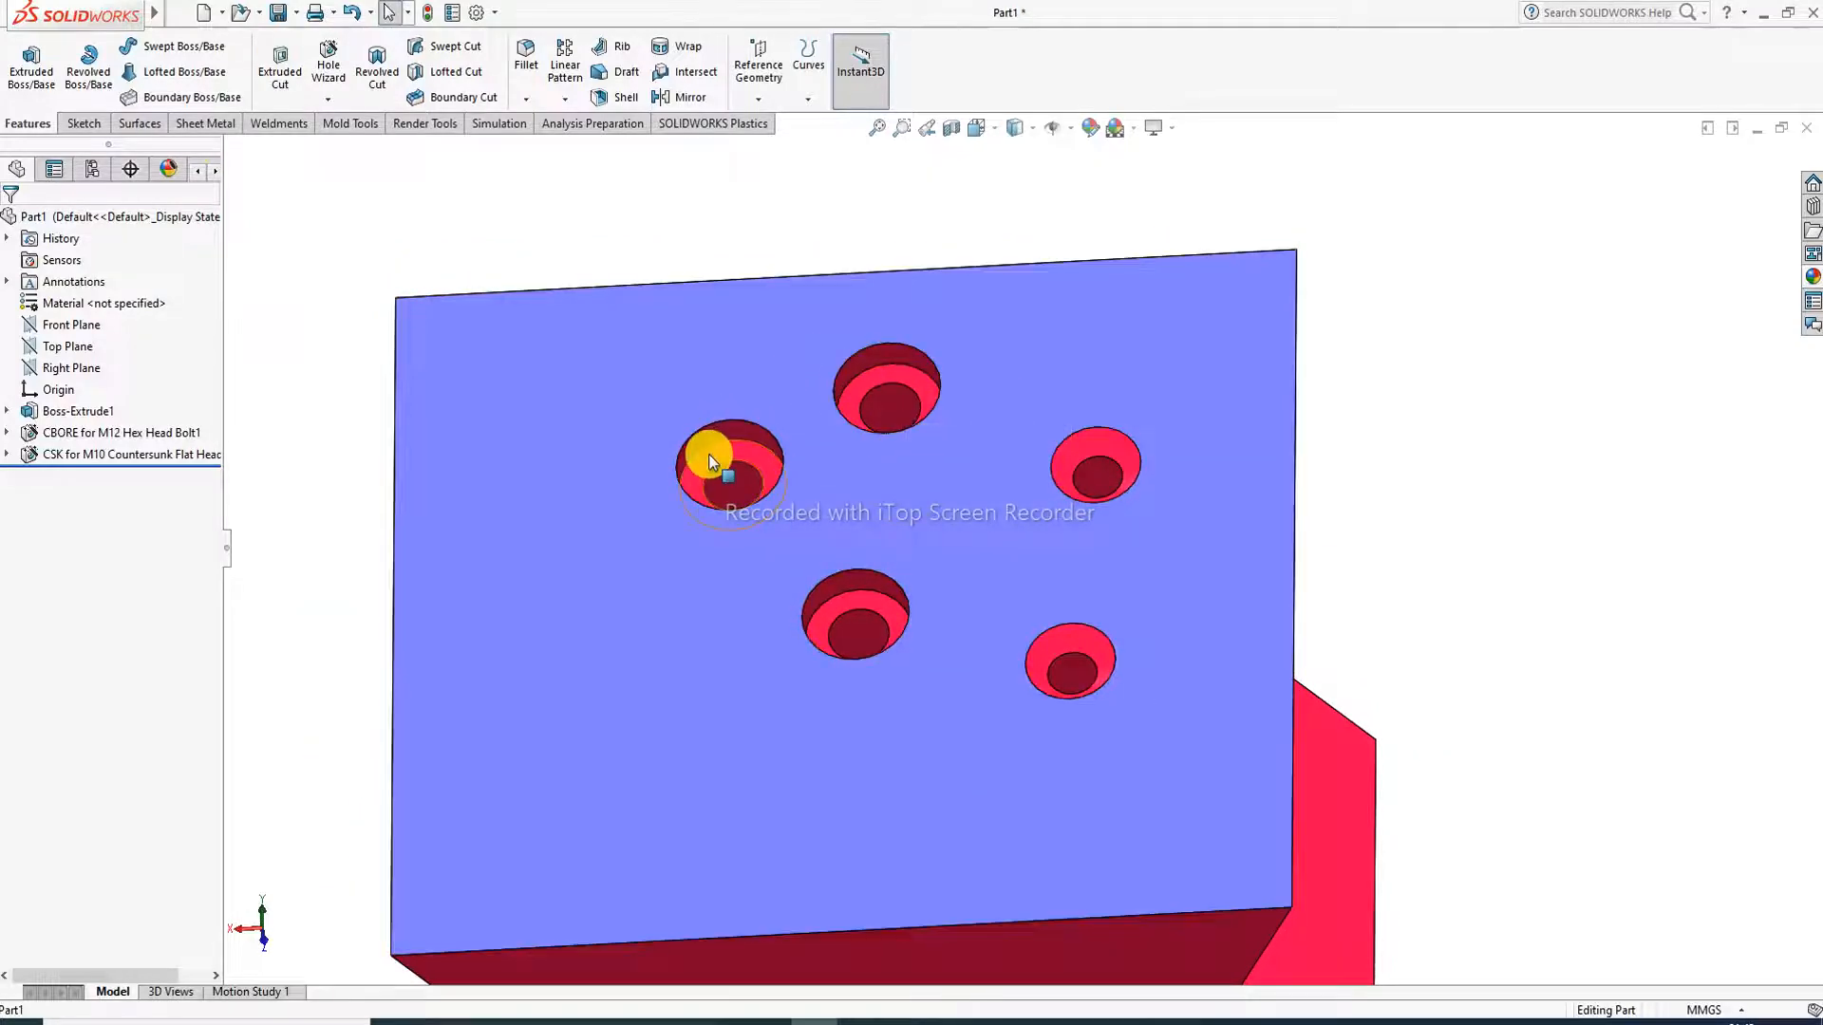
{"action": "scroll", "coordinate": [1085, 598], "scroll_direction": "down", "scroll_amount": 3}
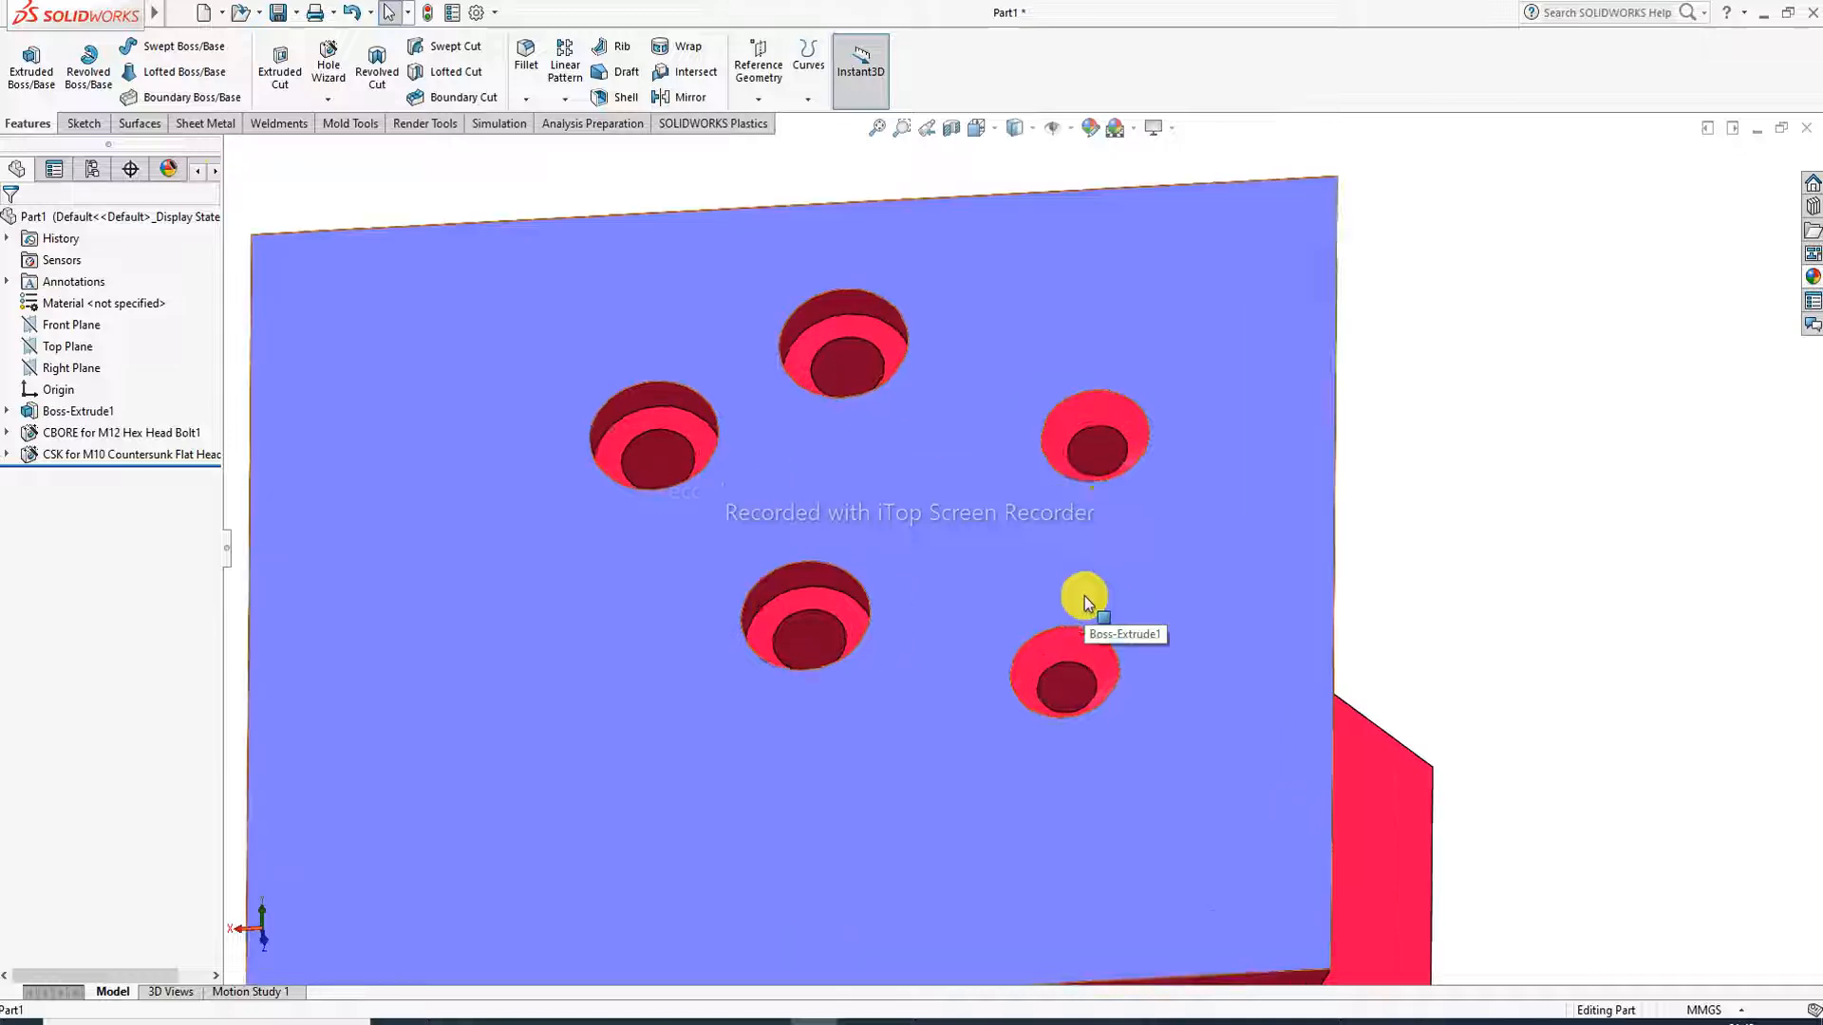
{"action": "scroll", "coordinate": [1073, 479], "scroll_direction": "up", "scroll_amount": 3}
{"action": "middle_click_drag", "start_coordinate": [1078, 608], "coordinate": [1149, 453]}
{"action": "scroll", "coordinate": [1025, 479], "scroll_direction": "up", "scroll_amount": 4}
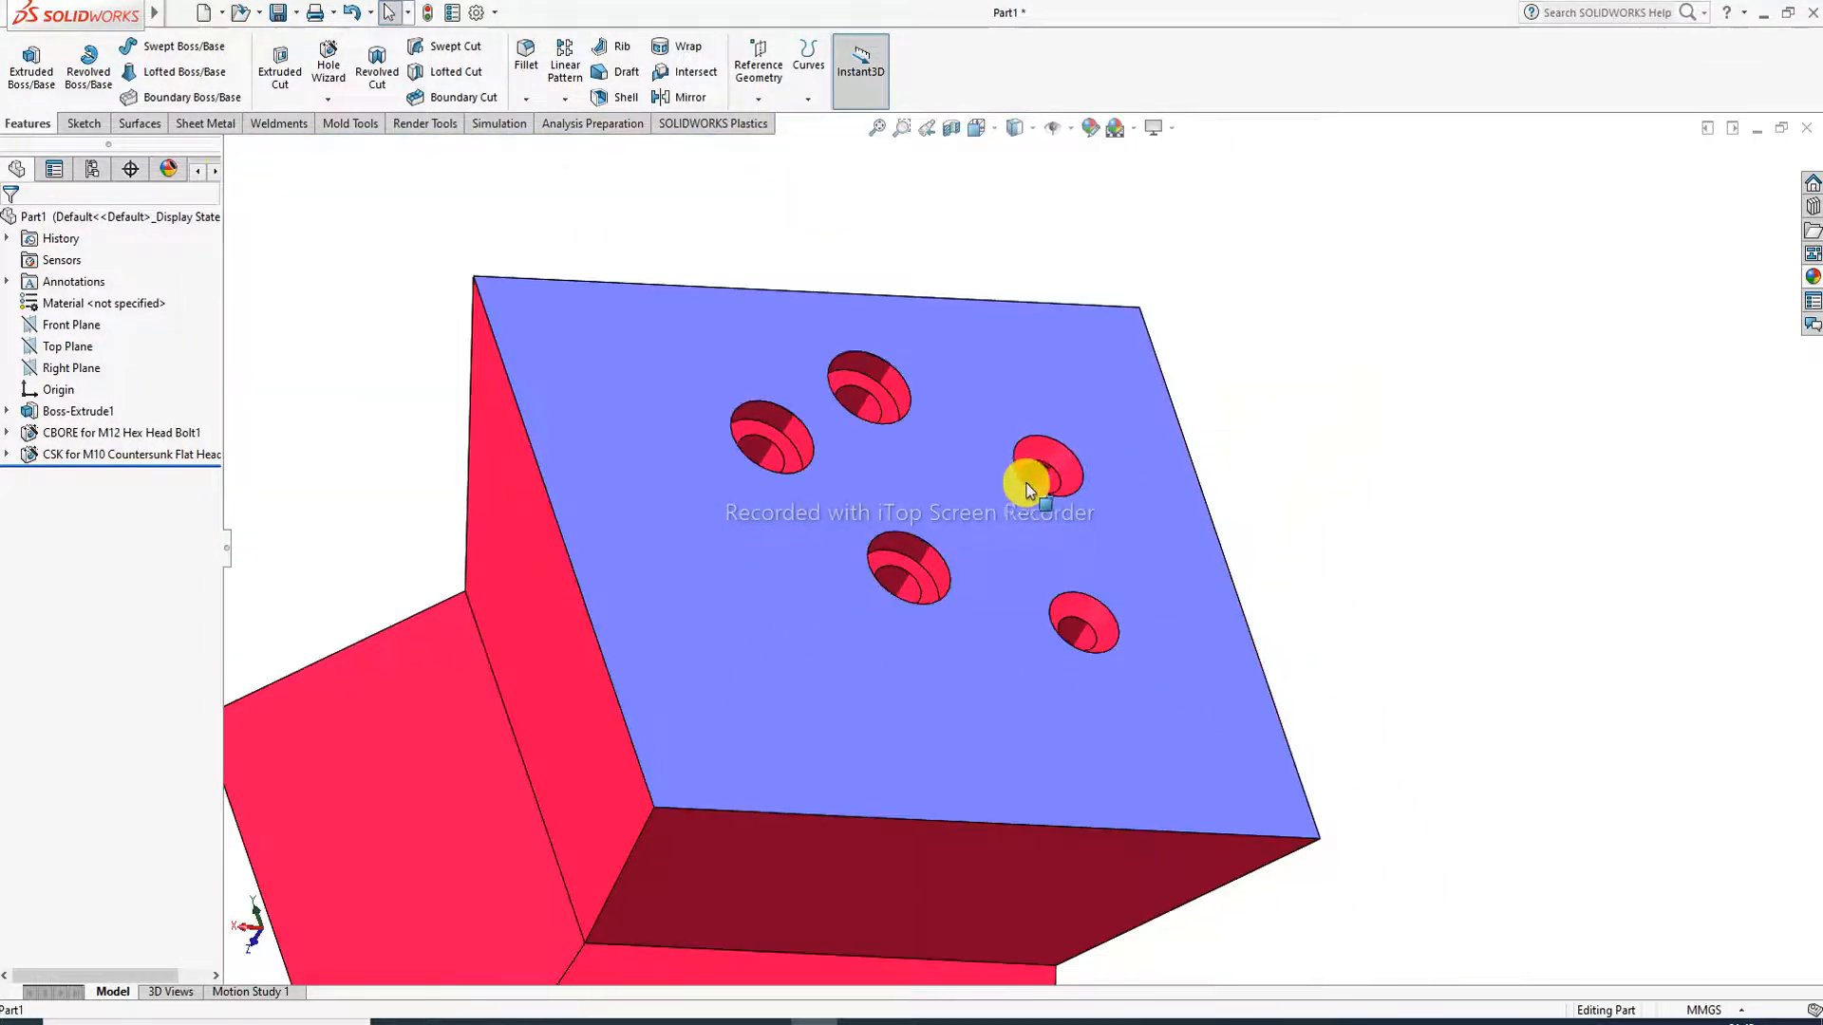
{"action": "scroll", "coordinate": [1004, 616], "scroll_direction": "up", "scroll_amount": 1}
{"action": "middle_click_drag", "start_coordinate": [1004, 616], "coordinate": [953, 614]}
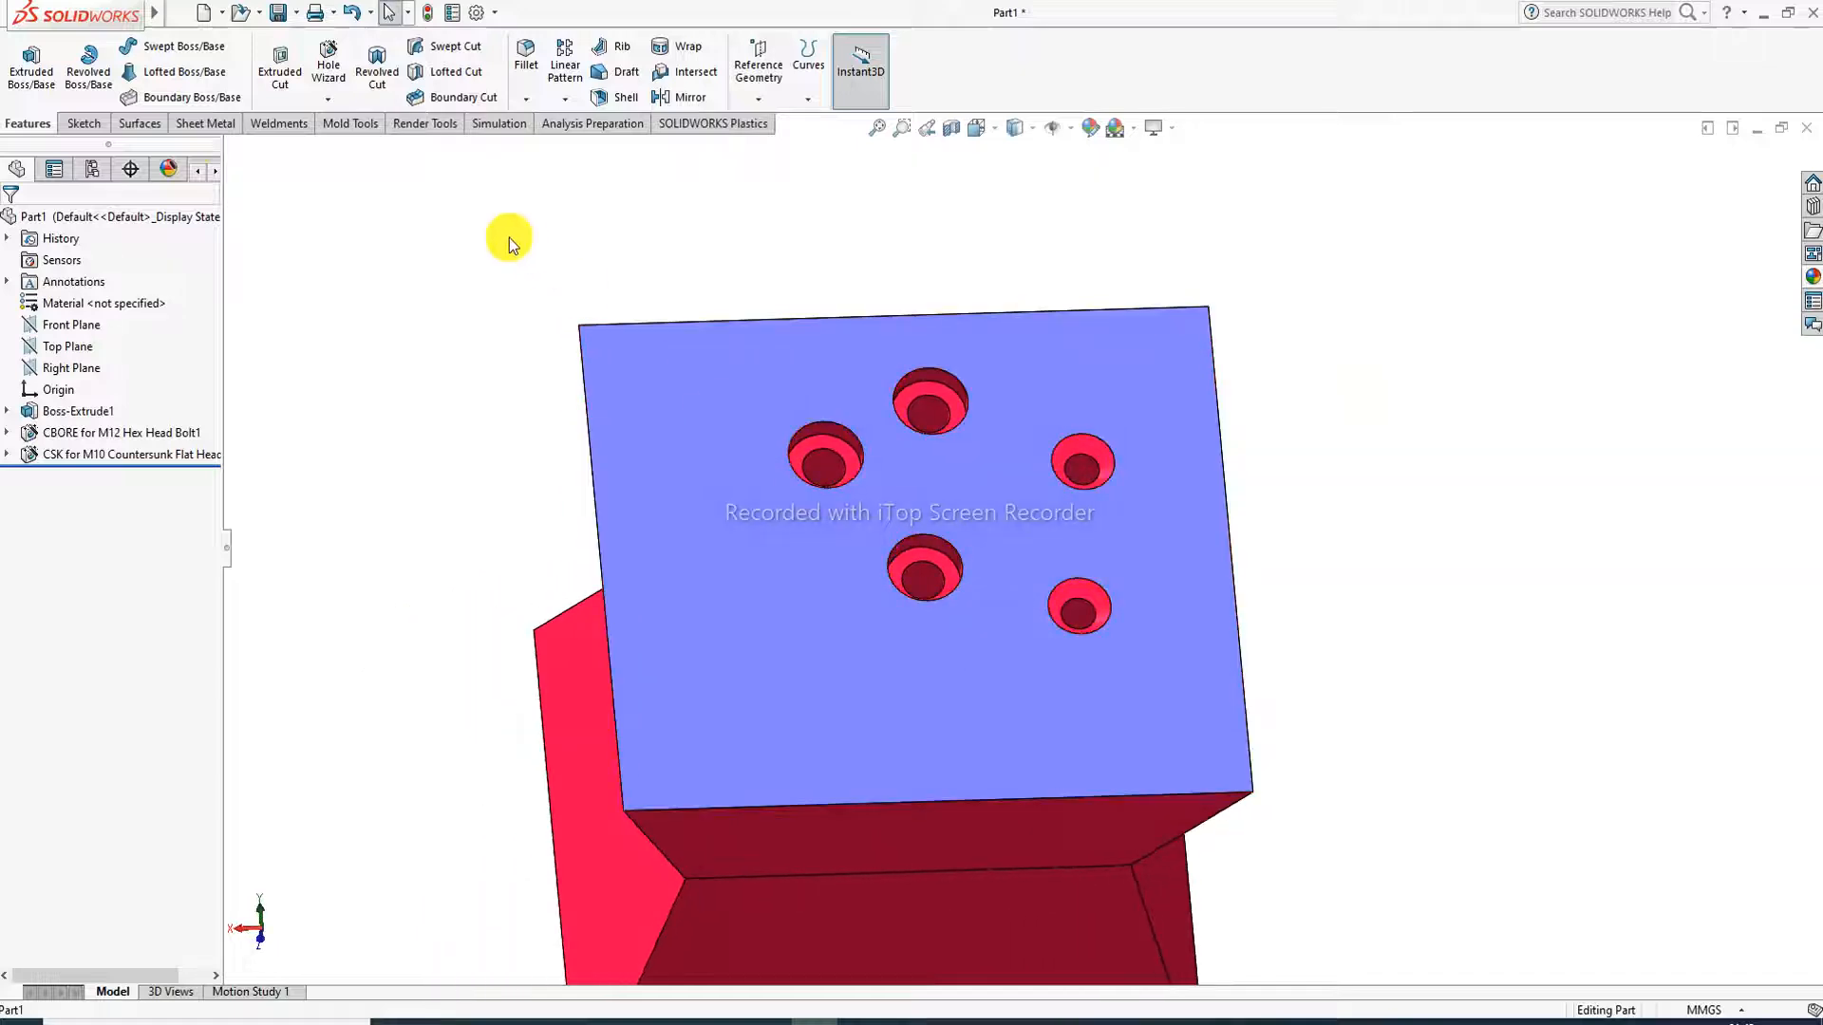
Step: Start a new Hole Wizard feature with the plain Hole type, ISO standard and Drill sizes
{"action": "left_click", "coordinate": [326, 99]}
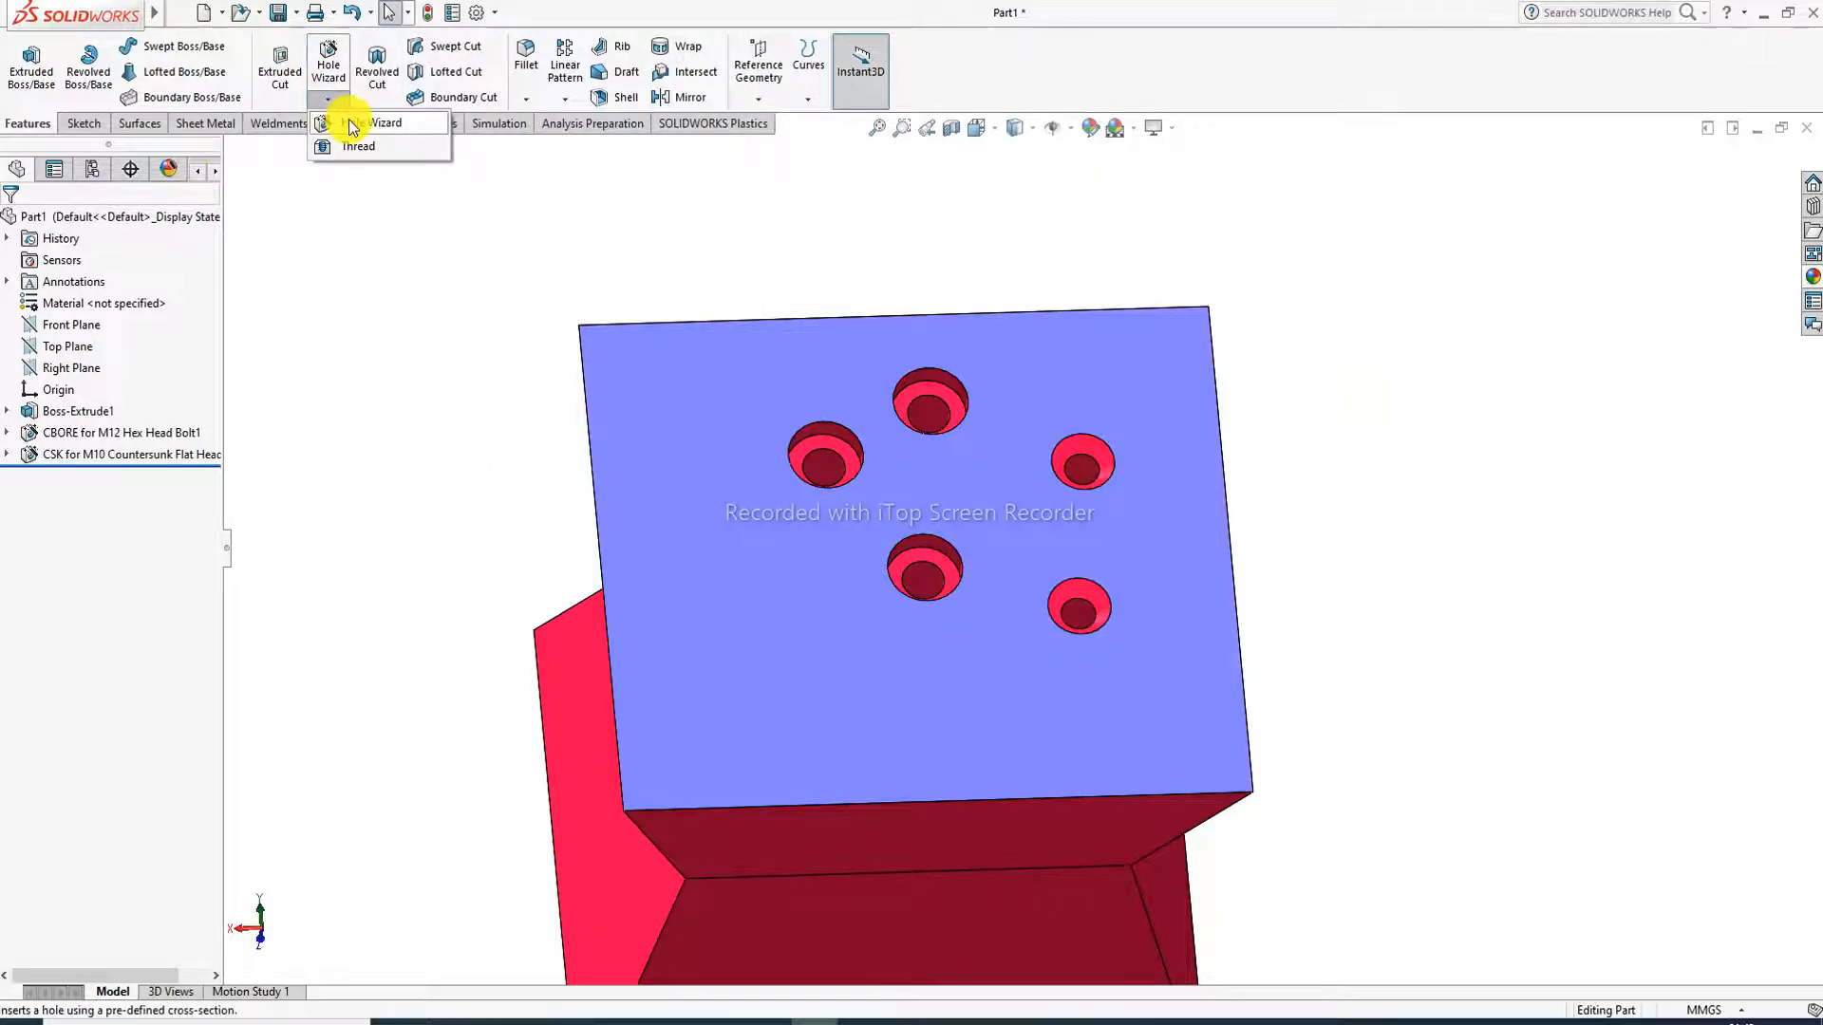
{"action": "left_click", "coordinate": [350, 124]}
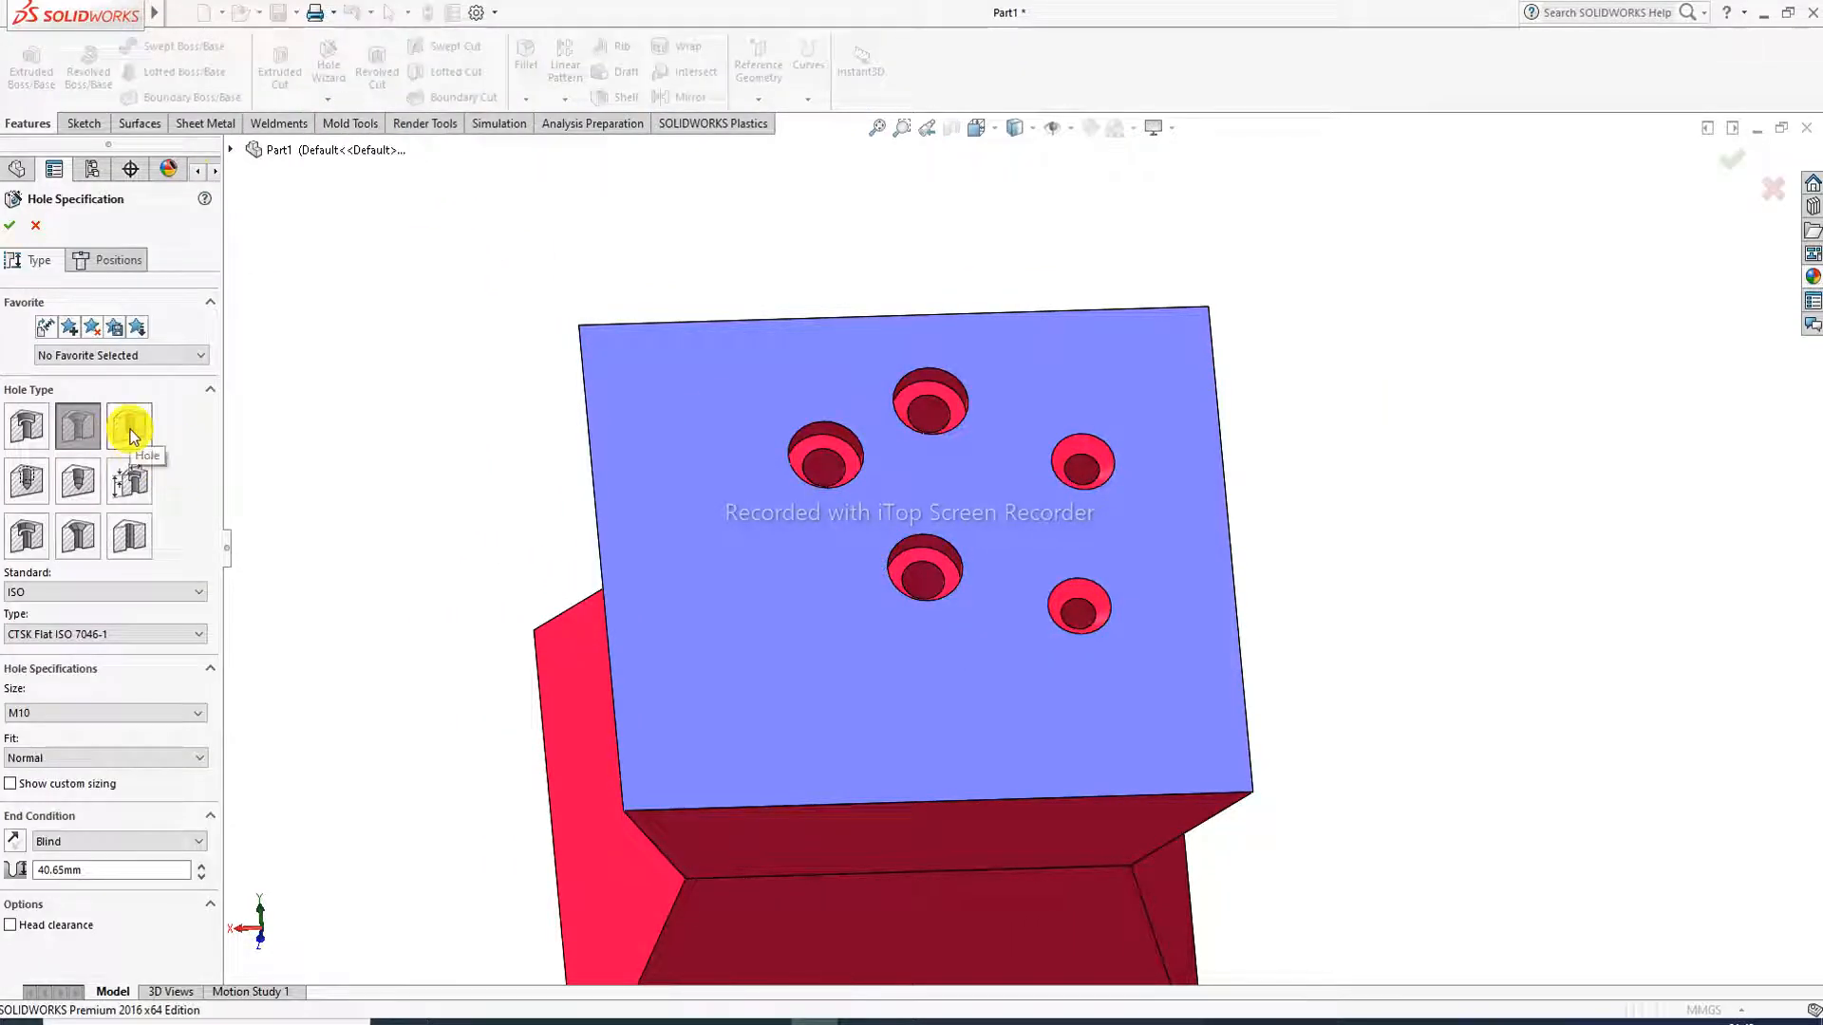
{"action": "left_click", "coordinate": [130, 434]}
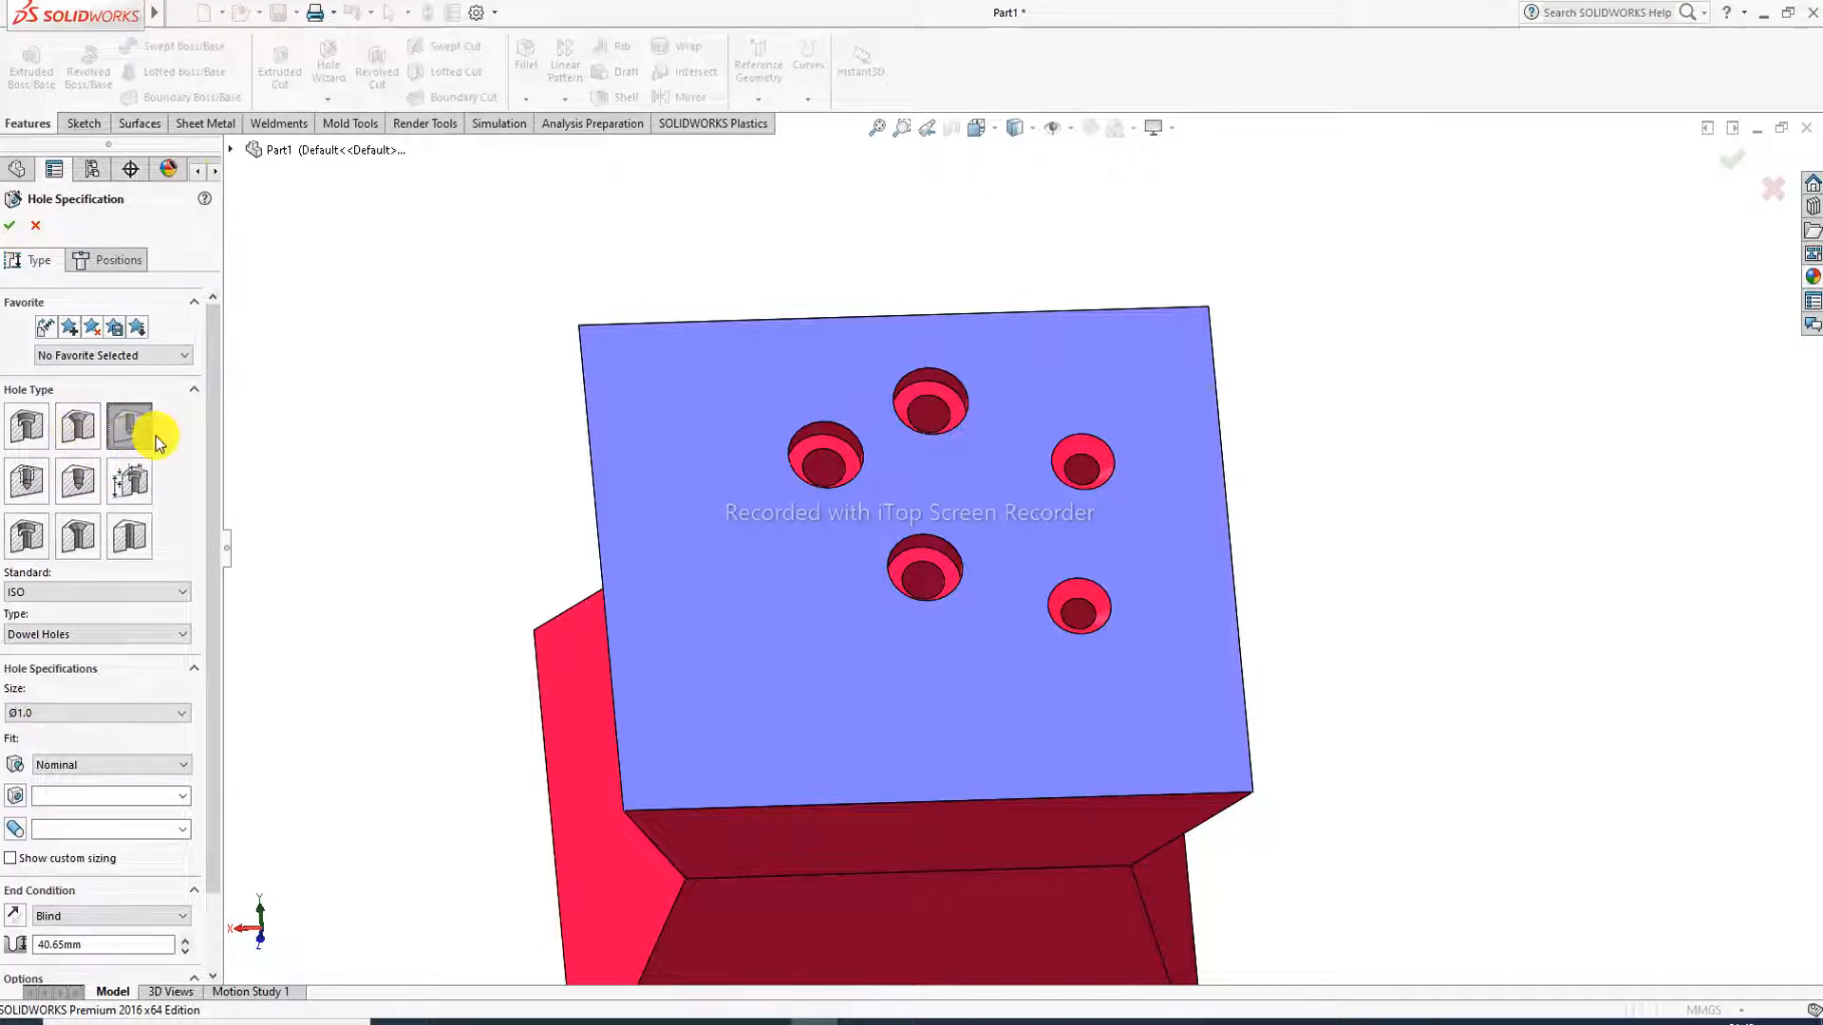
{"action": "left_click", "coordinate": [38, 594]}
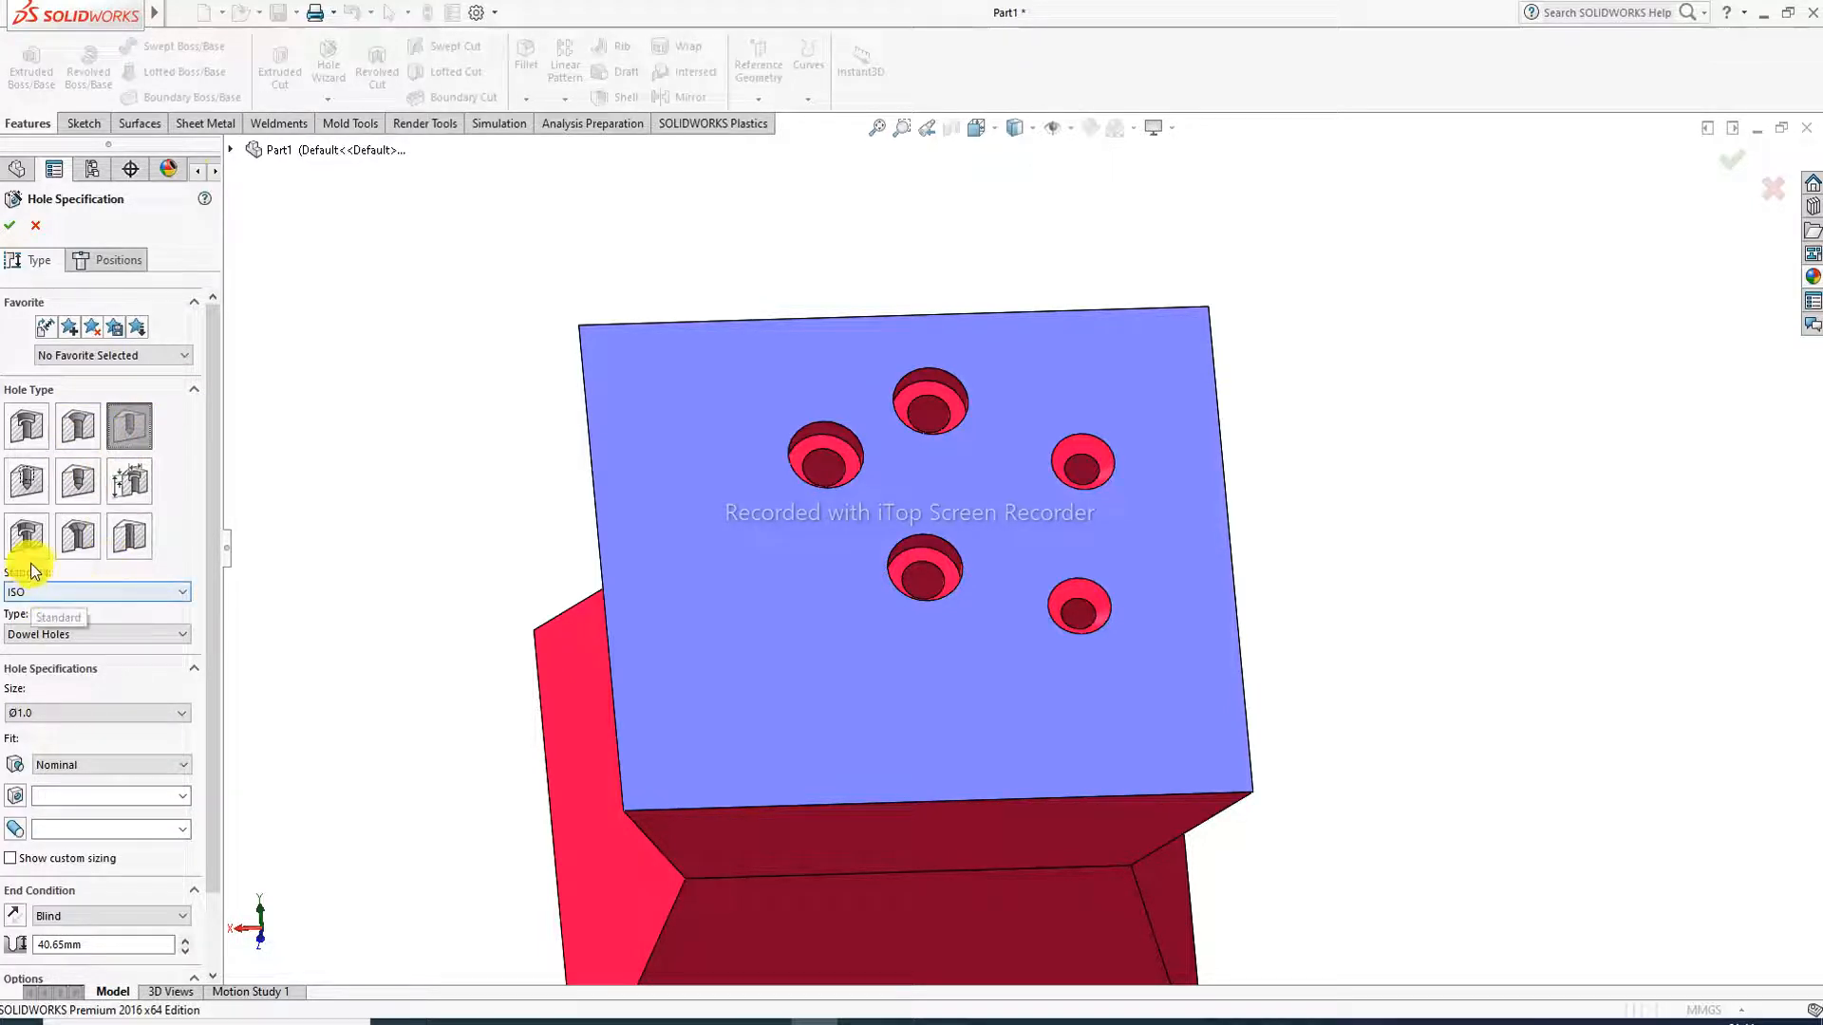
{"action": "left_click", "coordinate": [102, 635]}
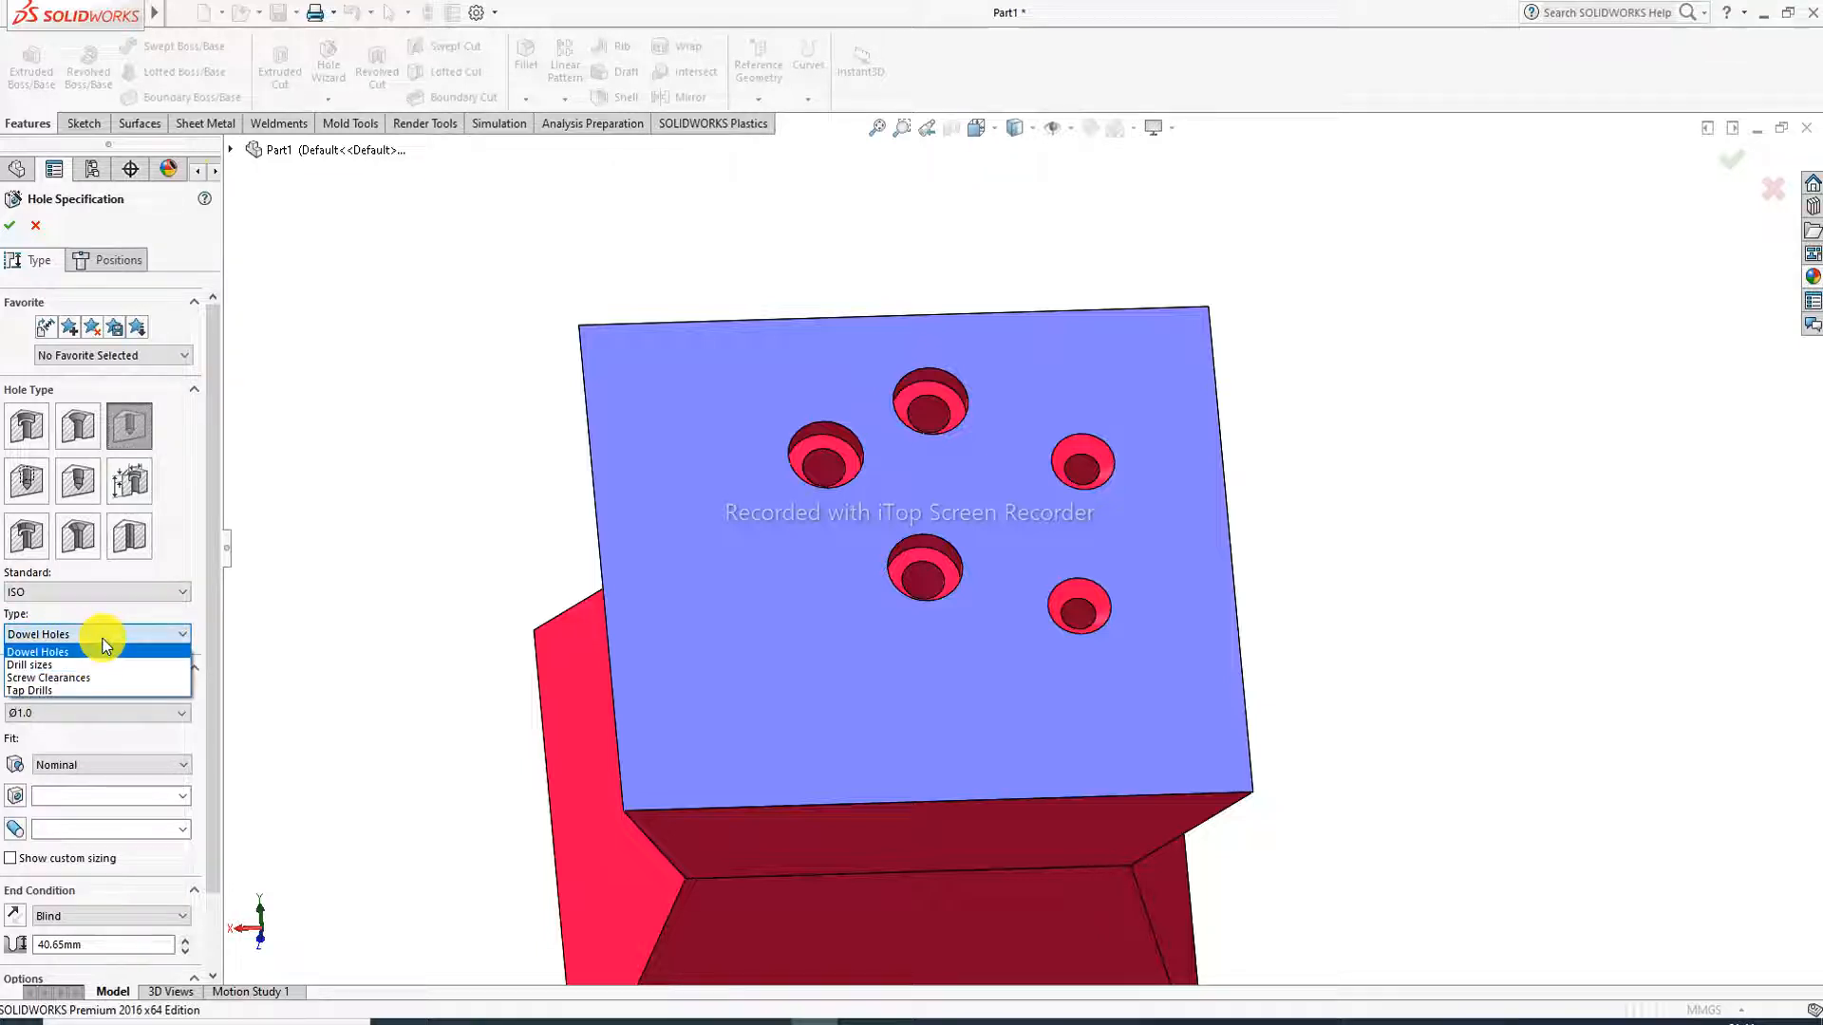
{"action": "left_click", "coordinate": [59, 664]}
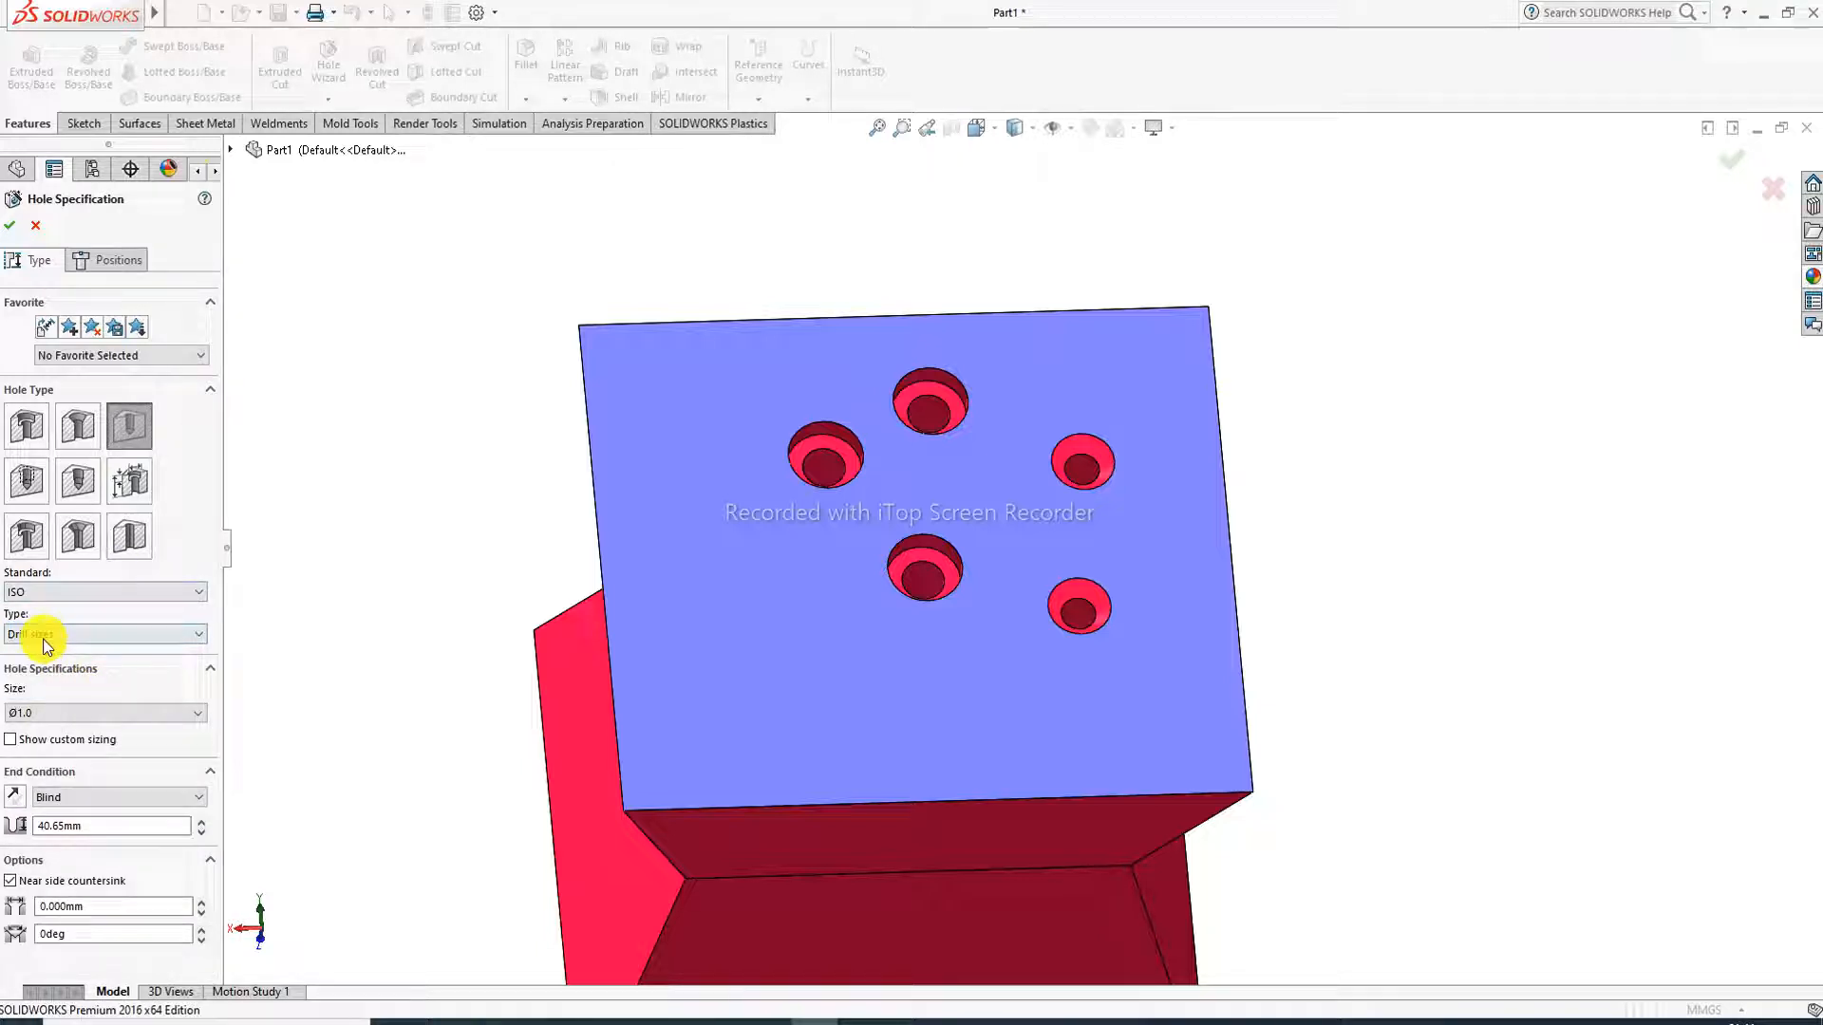
Step: Set the drill hole's size to Ø7.8
{"action": "left_click", "coordinate": [57, 713]}
{"action": "scroll", "coordinate": [37, 841], "scroll_direction": "down", "scroll_amount": 8}
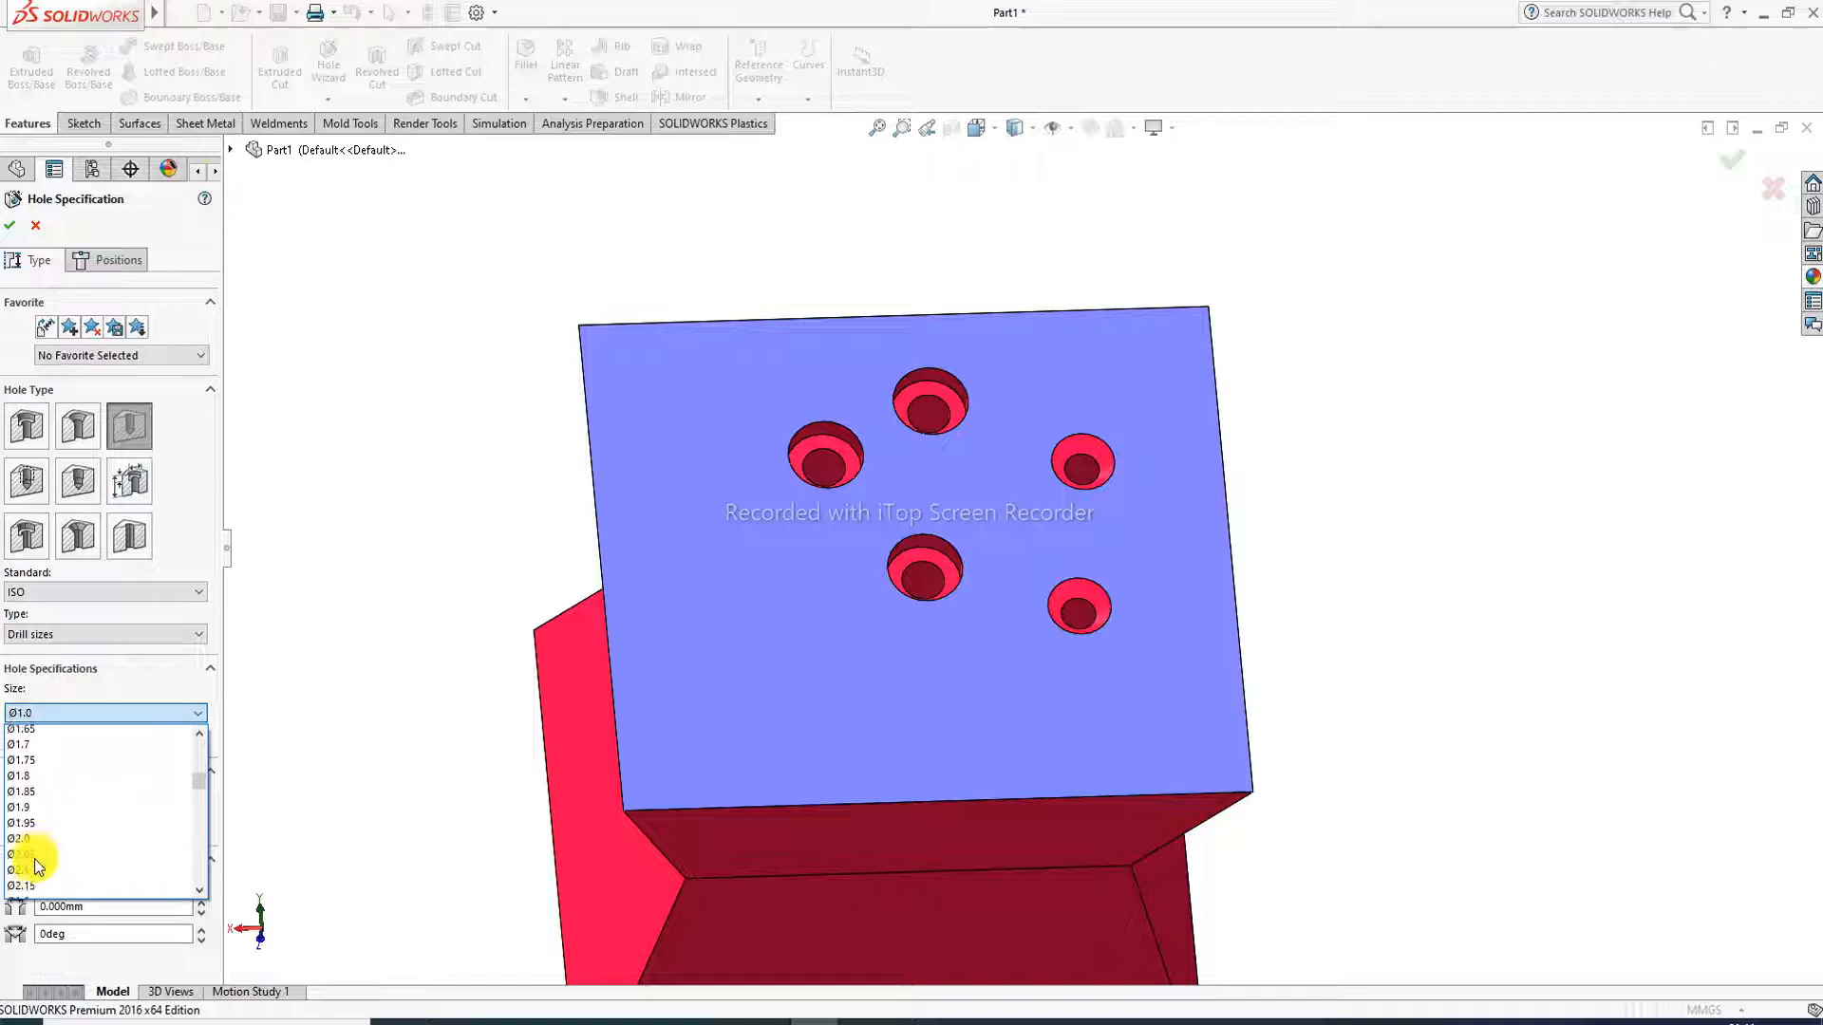
{"action": "scroll", "coordinate": [52, 842], "scroll_direction": "down", "scroll_amount": 13}
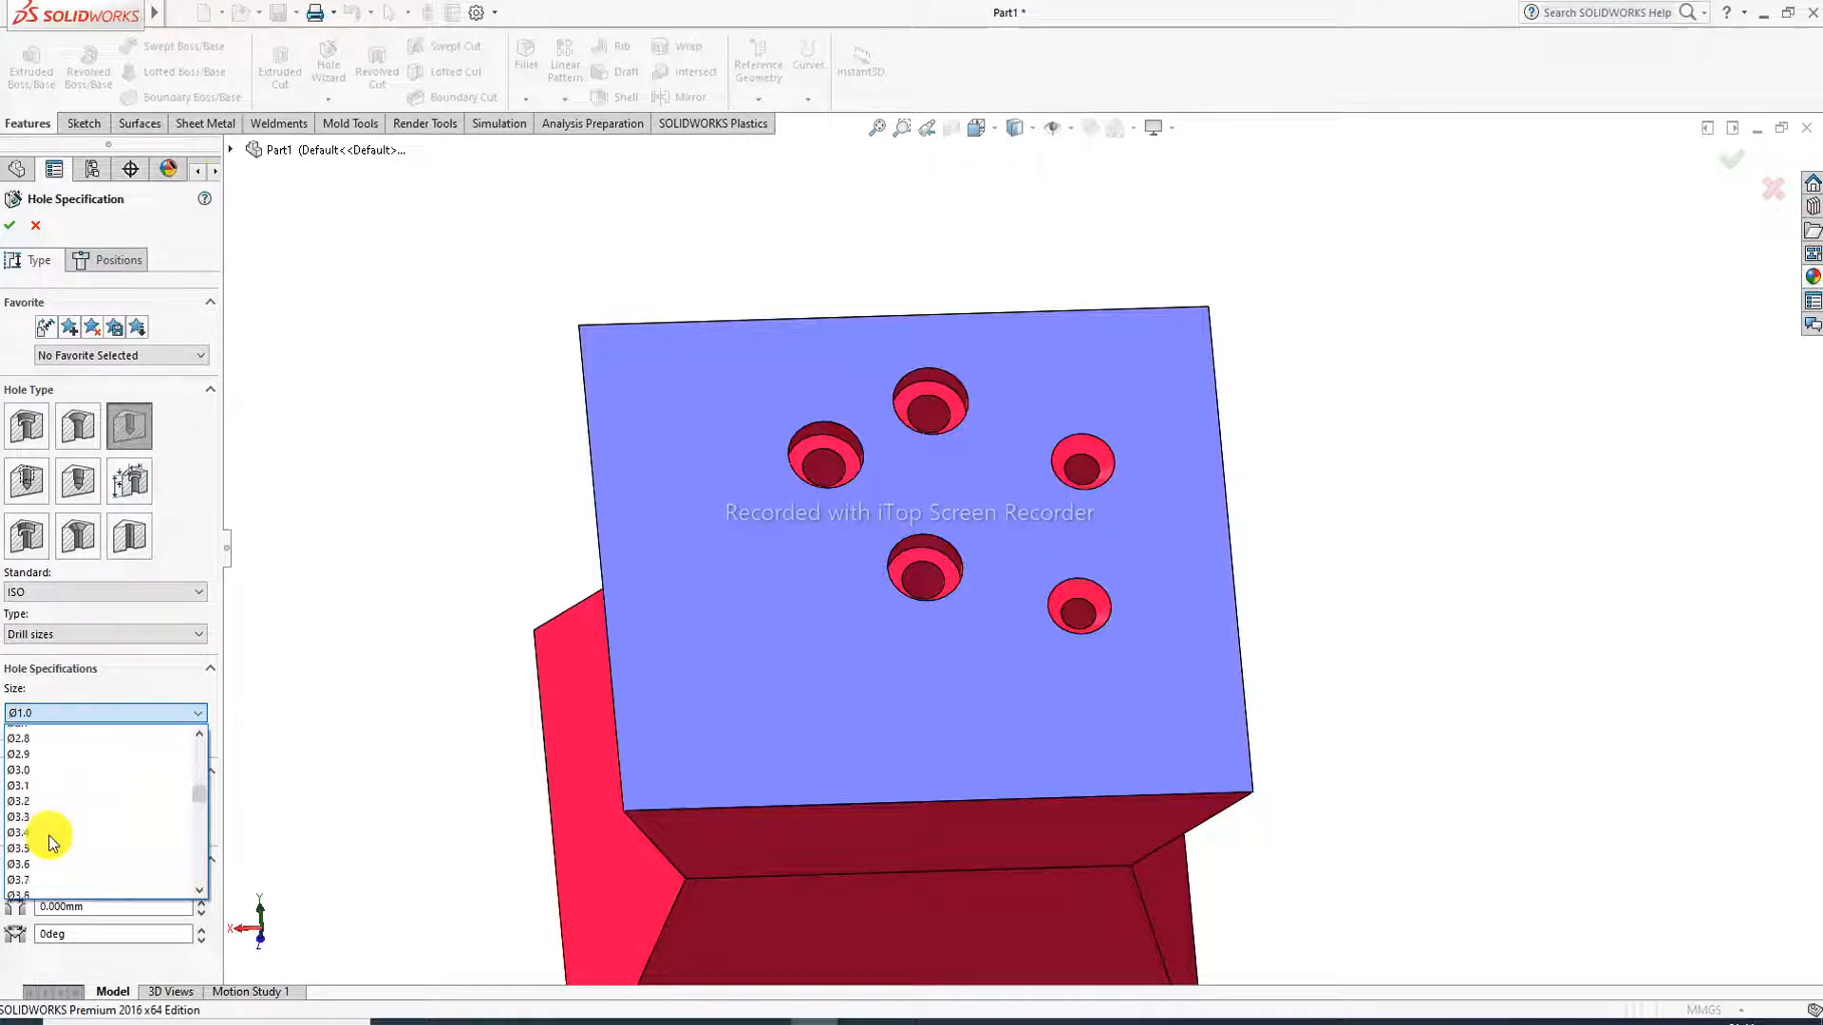
{"action": "scroll", "coordinate": [59, 817], "scroll_direction": "down", "scroll_amount": 4}
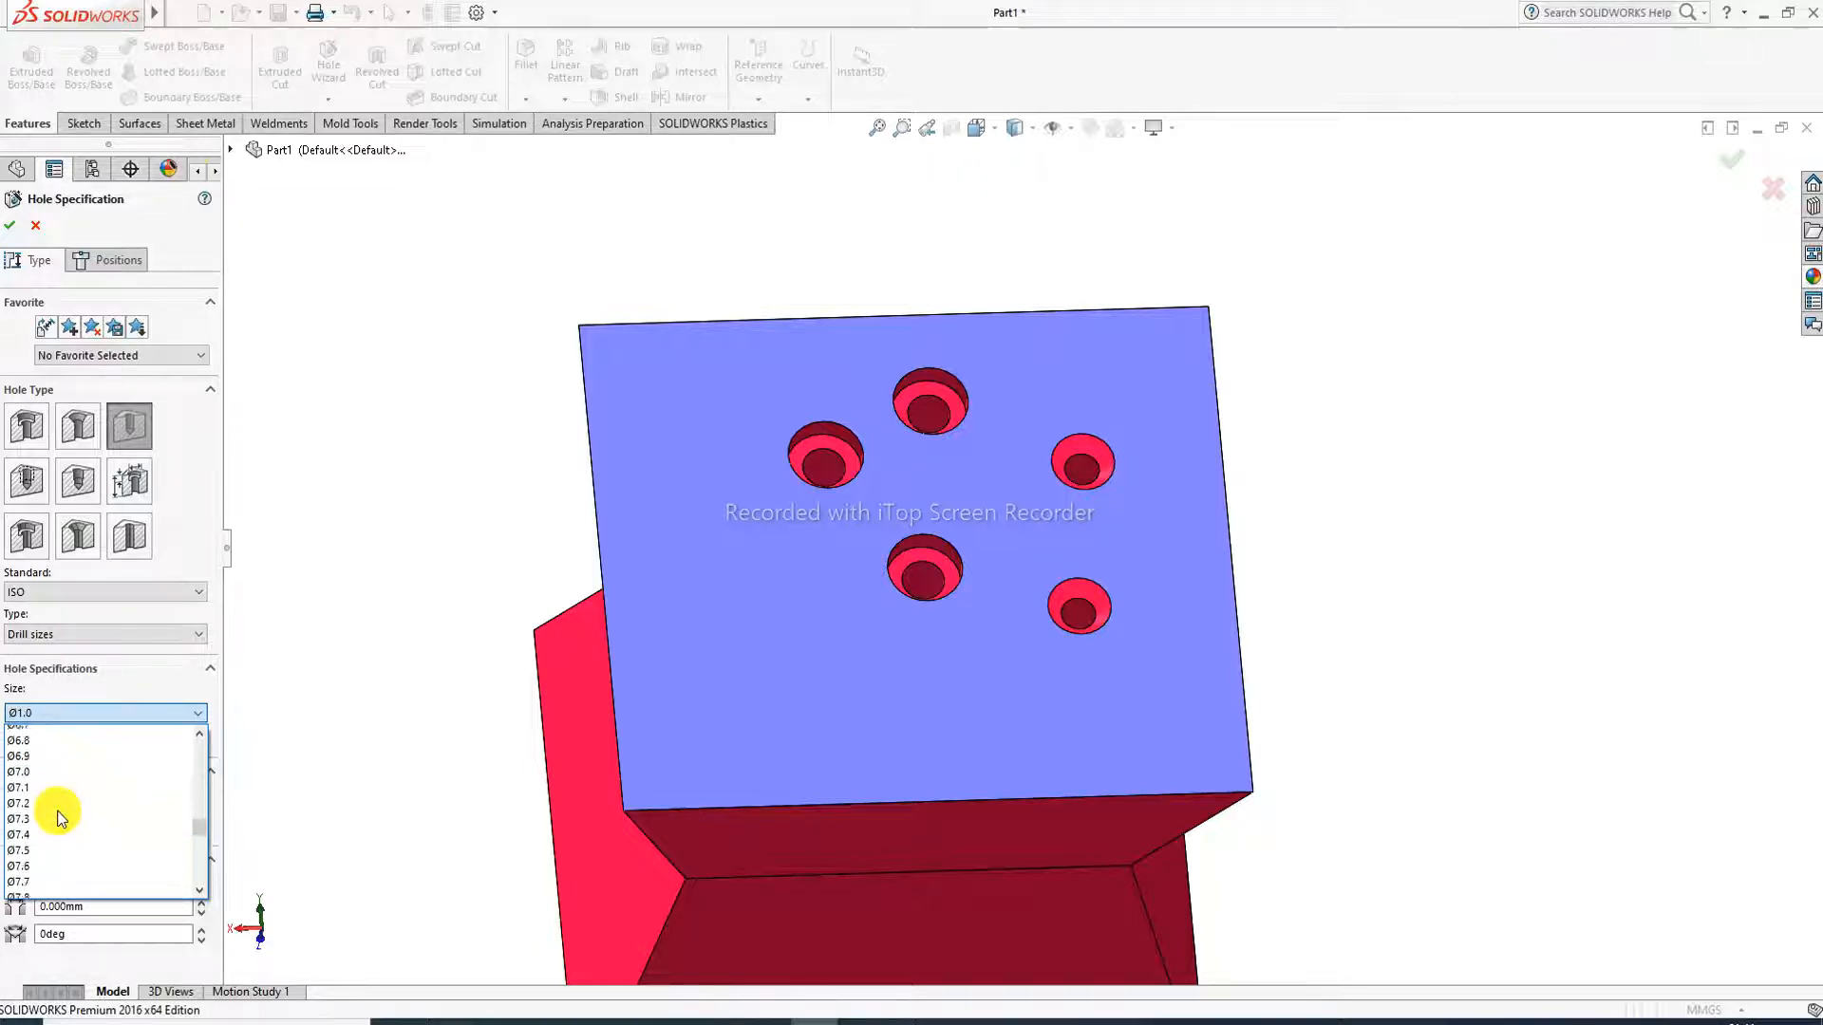
{"action": "left_click", "coordinate": [60, 812]}
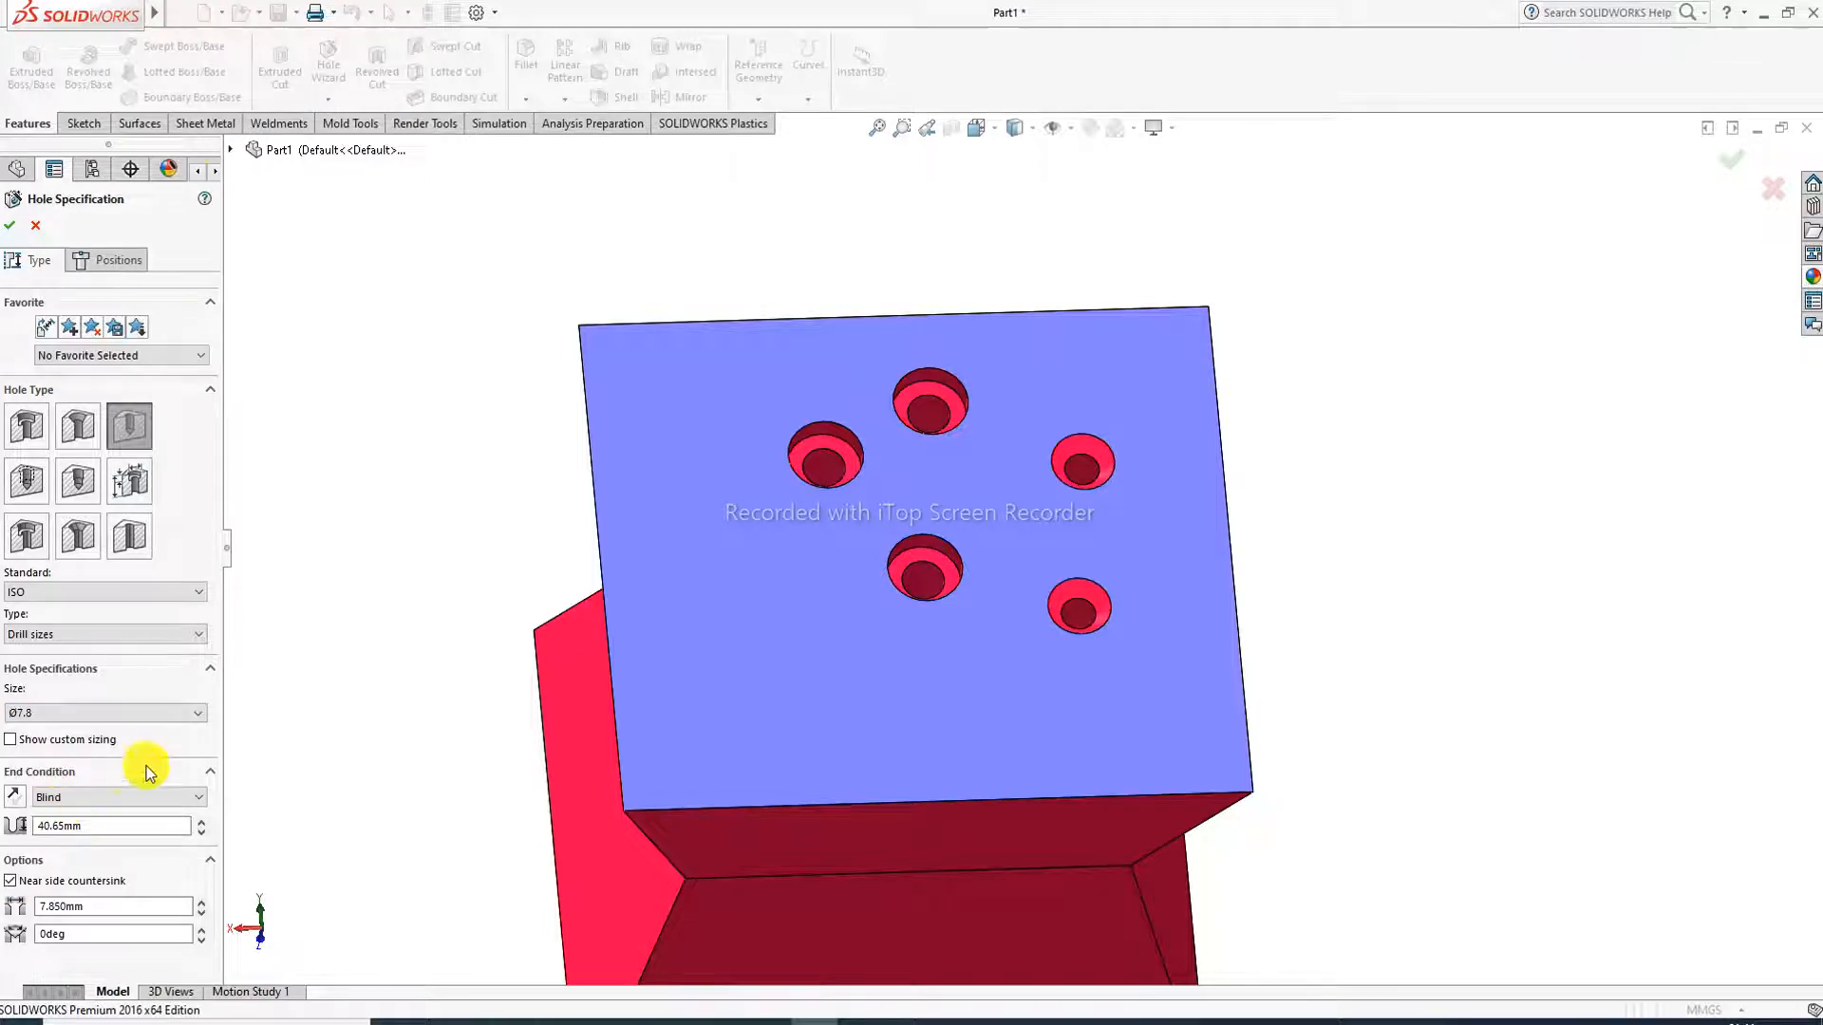
Step: Place two drill holes on the upper face, on the counterbores' side away from the countersinks, using a 3D sketch, and finish the feature
{"action": "left_click", "coordinate": [120, 262]}
{"action": "left_click", "coordinate": [121, 429]}
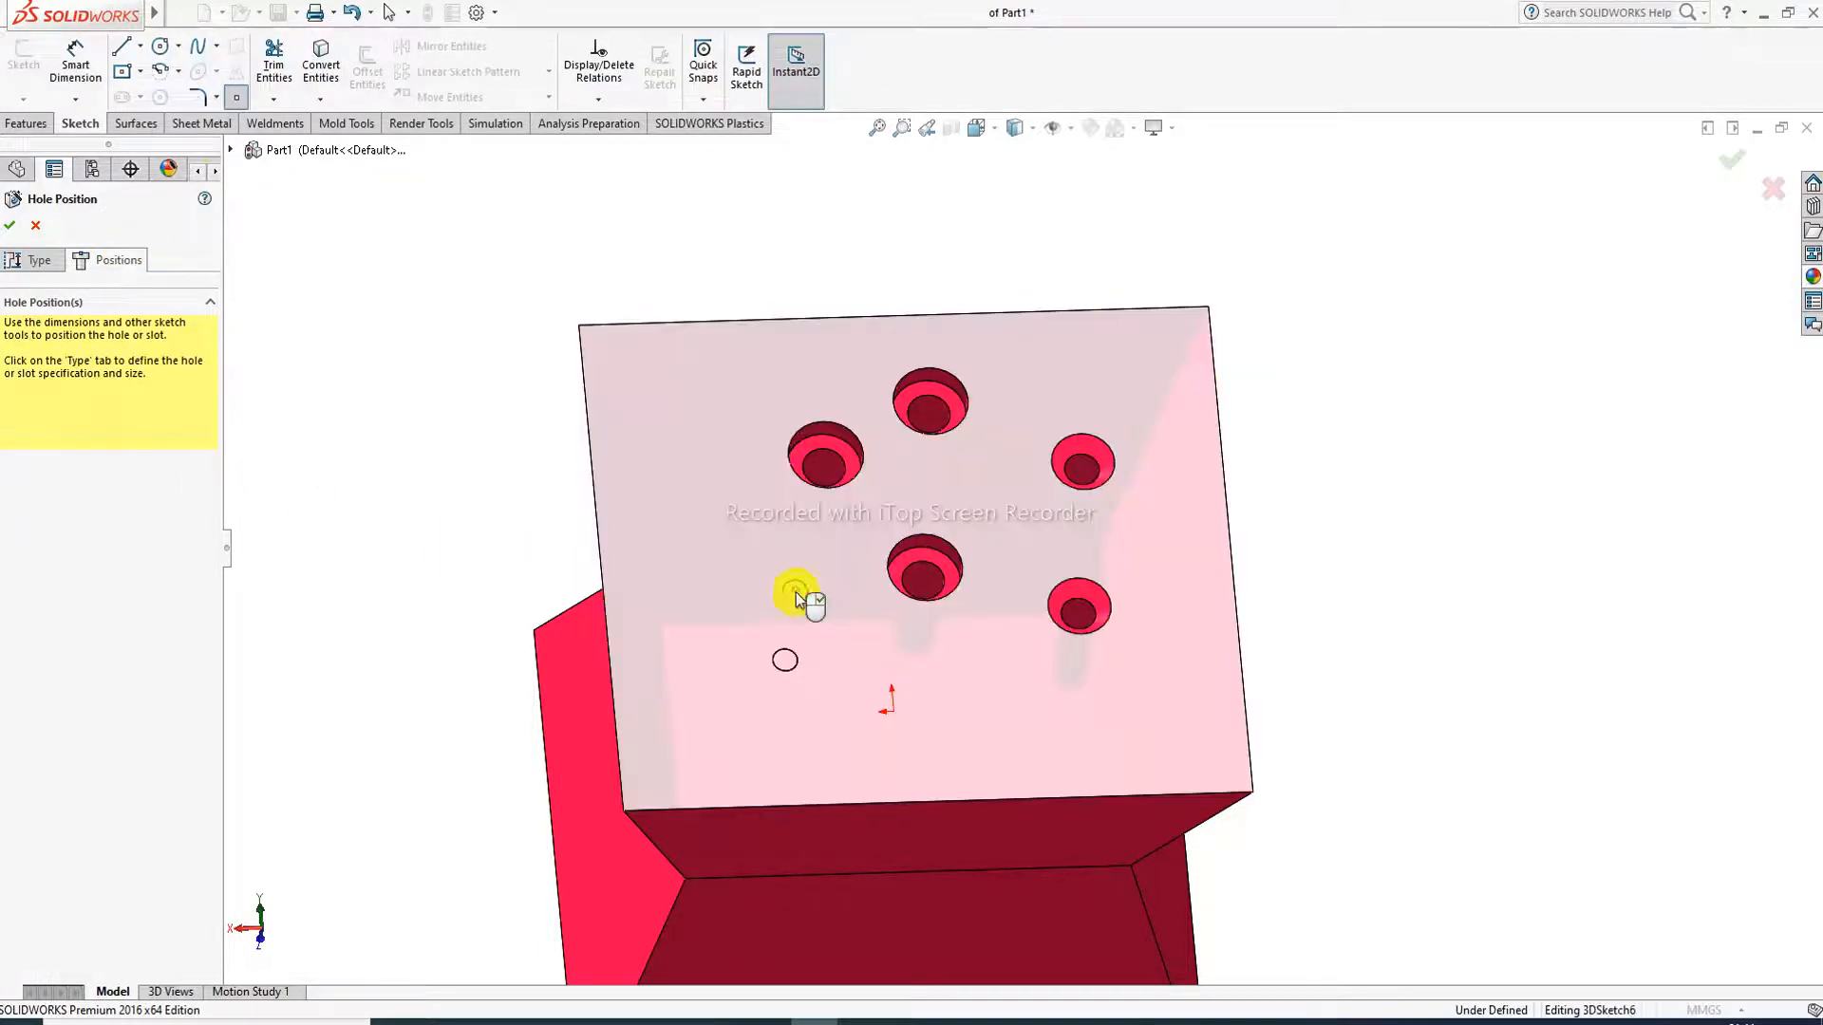
{"action": "left_click", "coordinate": [796, 591]}
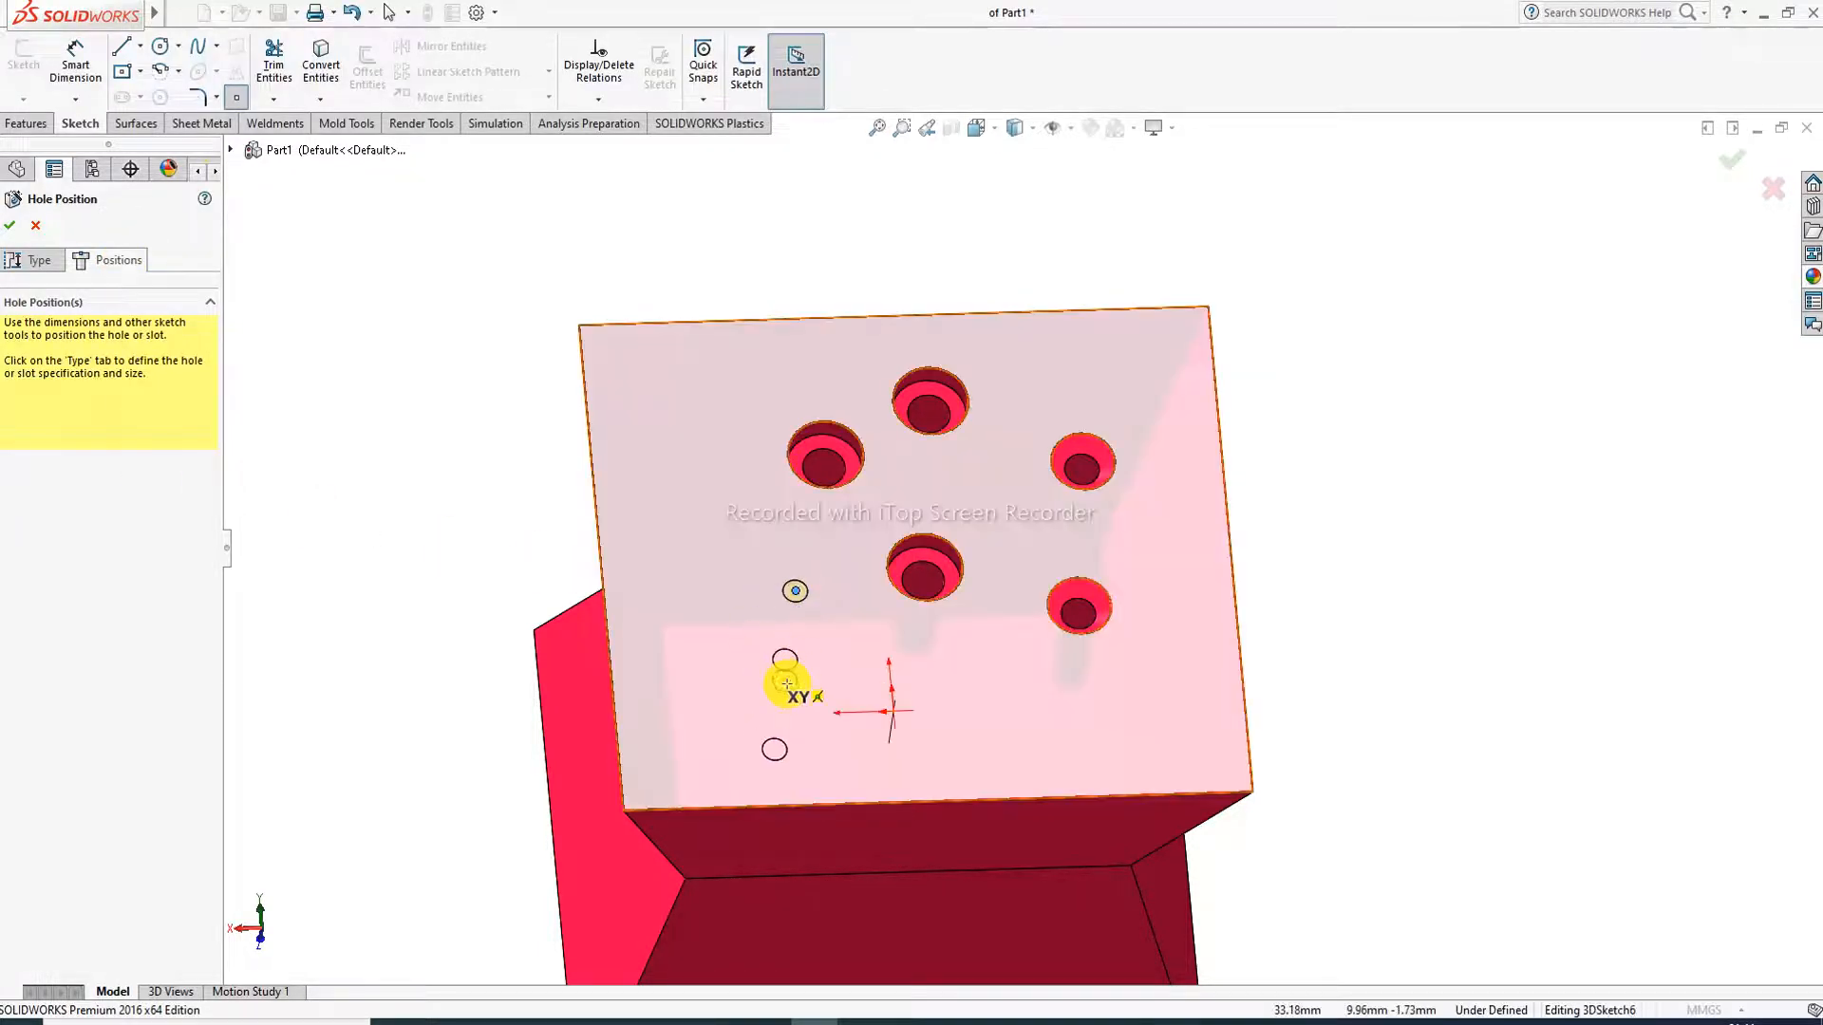
{"action": "left_click", "coordinate": [717, 493]}
{"action": "right_click", "coordinate": [503, 405]}
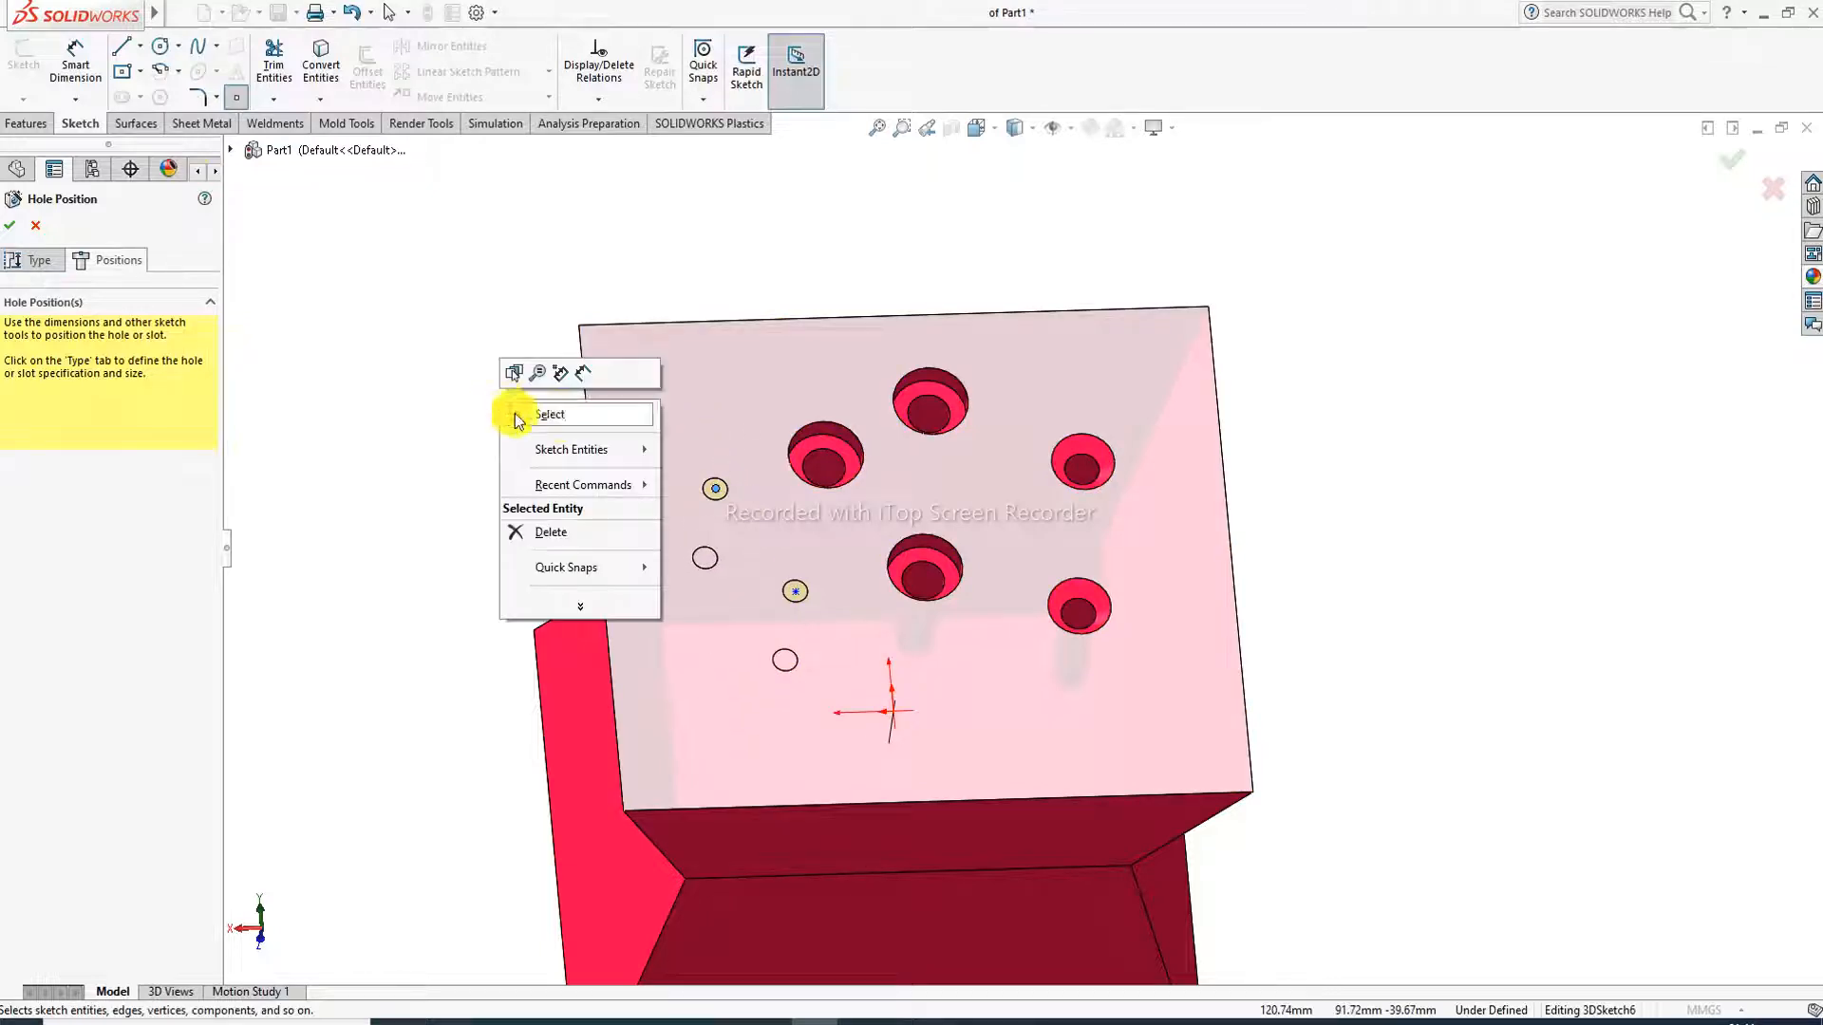
{"action": "left_click", "coordinate": [558, 411]}
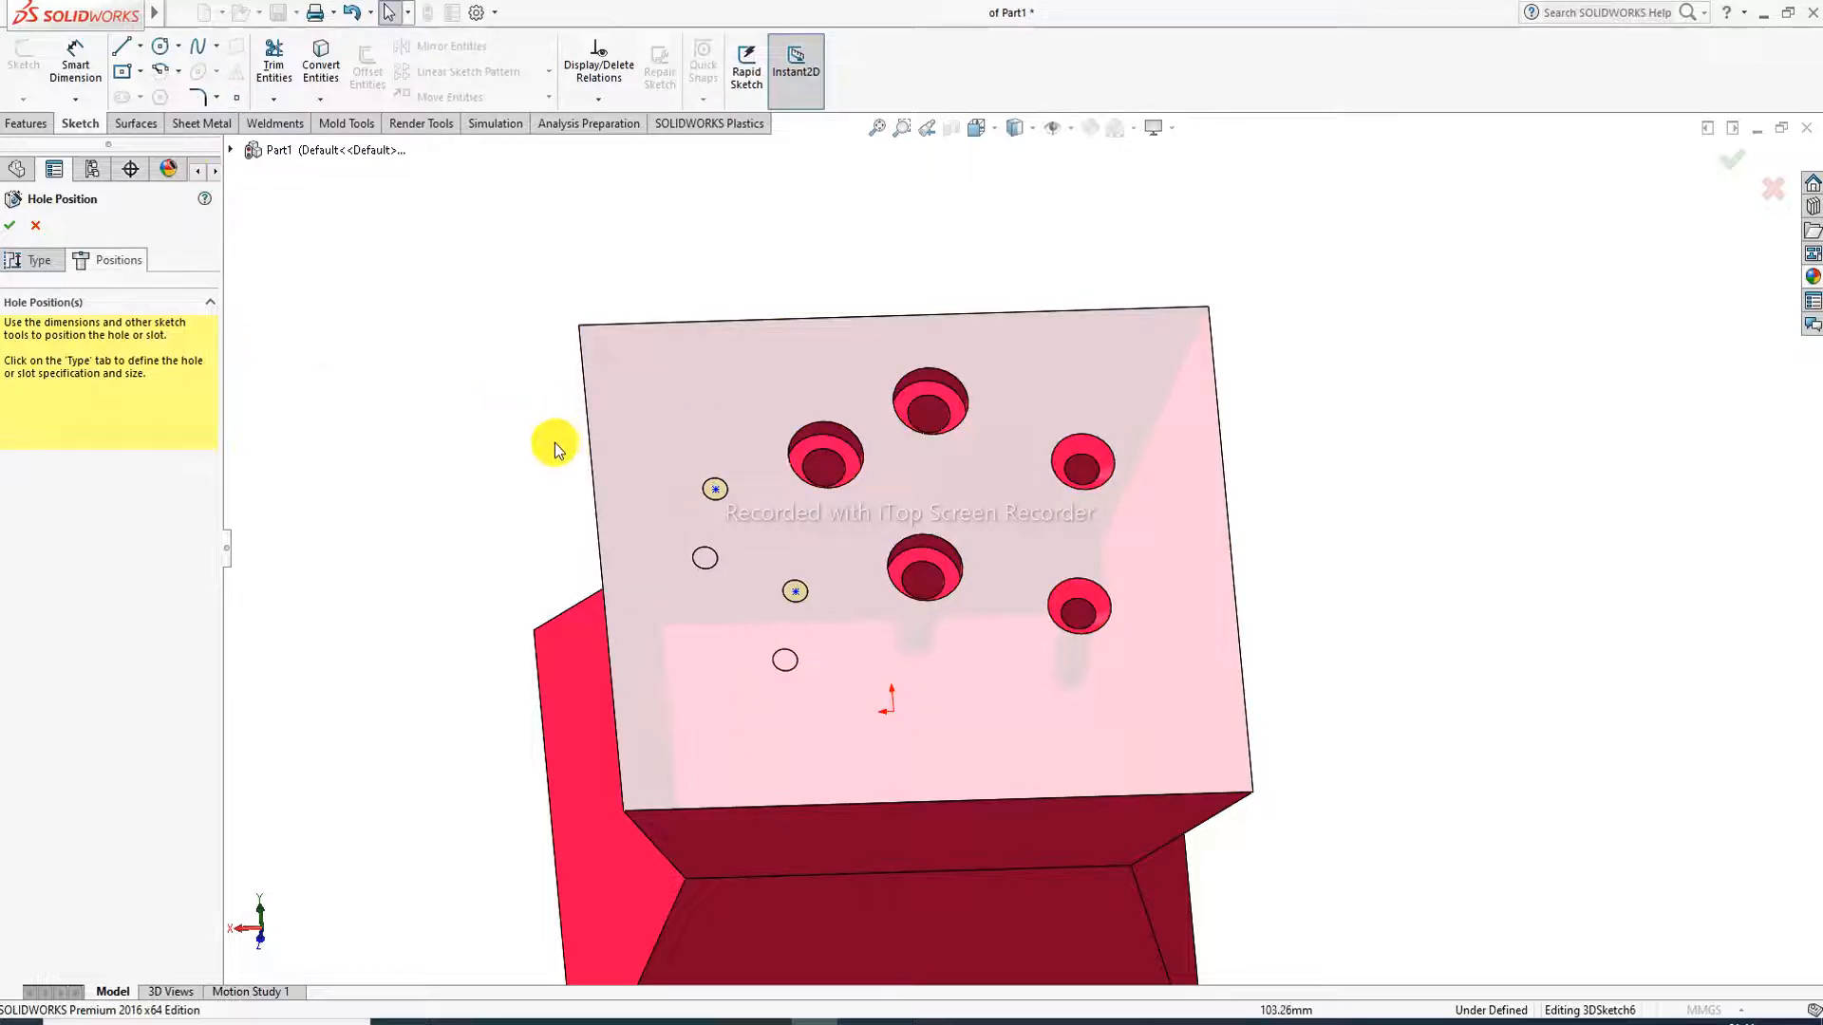
{"action": "left_click", "coordinate": [9, 225]}
Step: Edit the Ø7.8 drill hole feature on the upper face and set its size to Ø14.5
{"action": "middle_click_drag", "start_coordinate": [891, 532], "coordinate": [443, 431]}
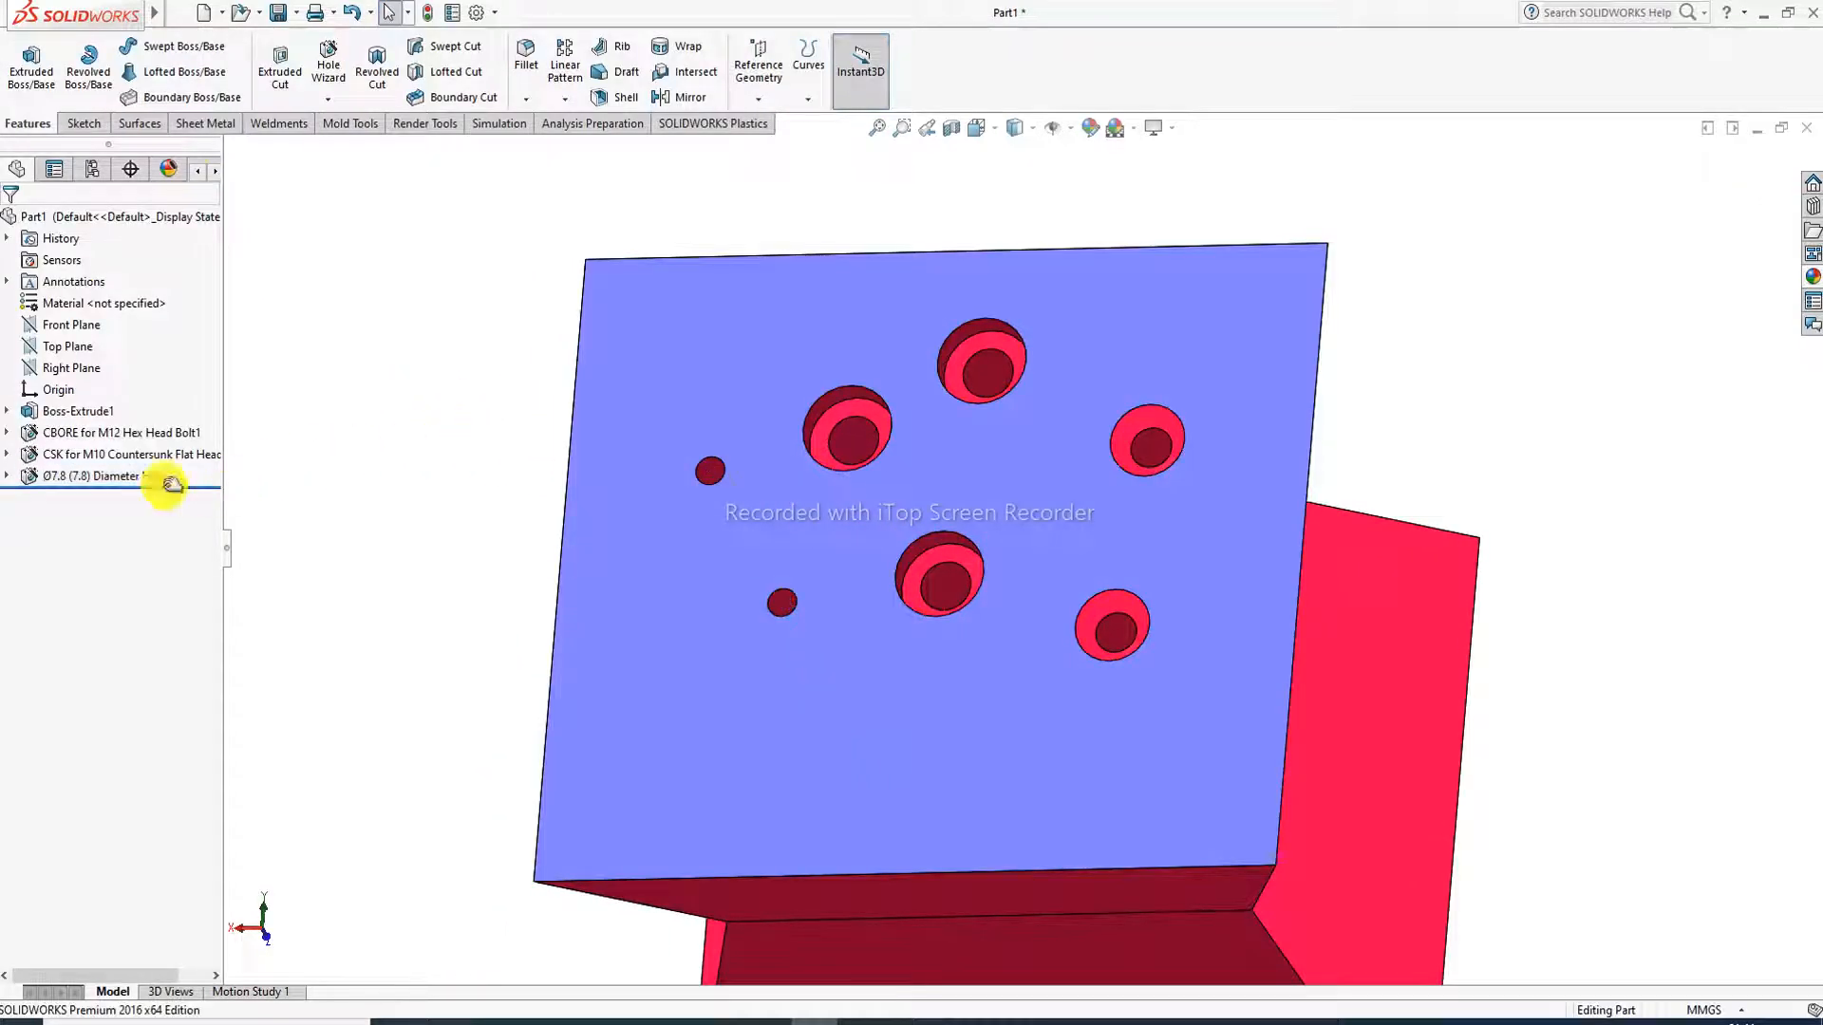
{"action": "left_click", "coordinate": [112, 474]}
{"action": "left_click", "coordinate": [128, 416]}
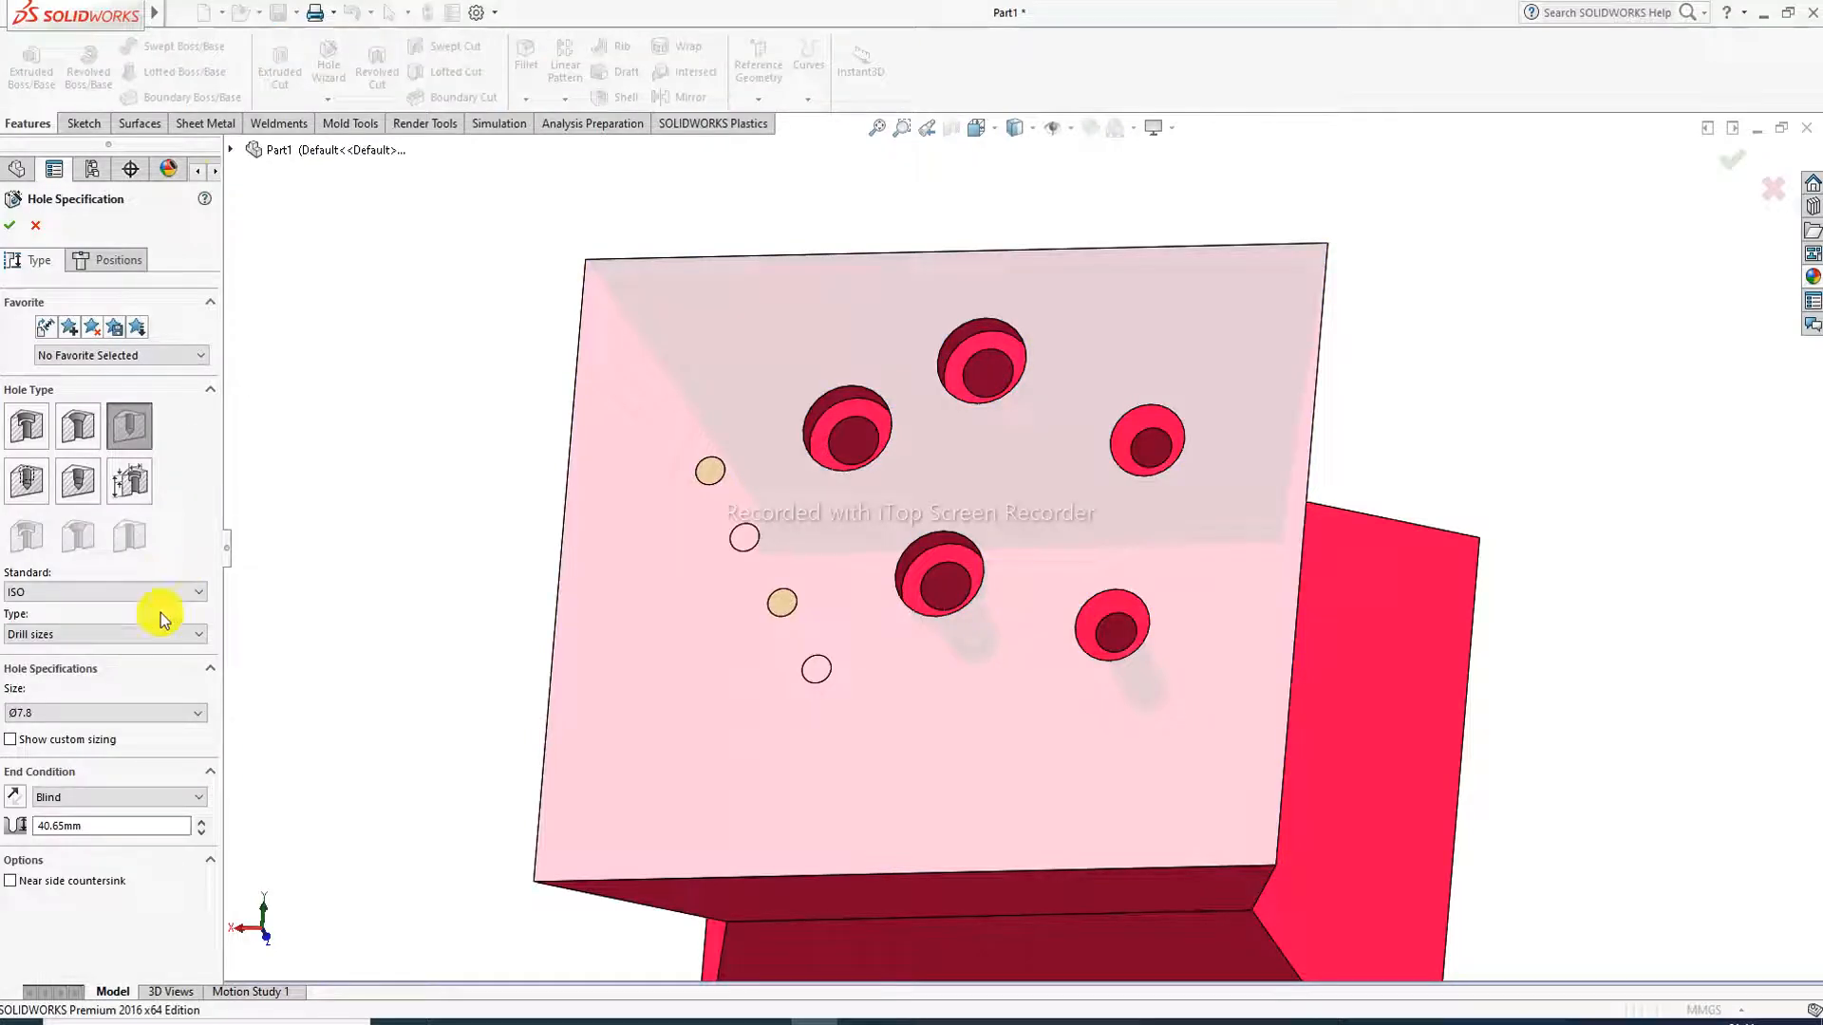
{"action": "left_click", "coordinate": [146, 714]}
{"action": "scroll", "coordinate": [116, 814], "scroll_direction": "down", "scroll_amount": 2}
{"action": "scroll", "coordinate": [117, 815], "scroll_direction": "down", "scroll_amount": 8}
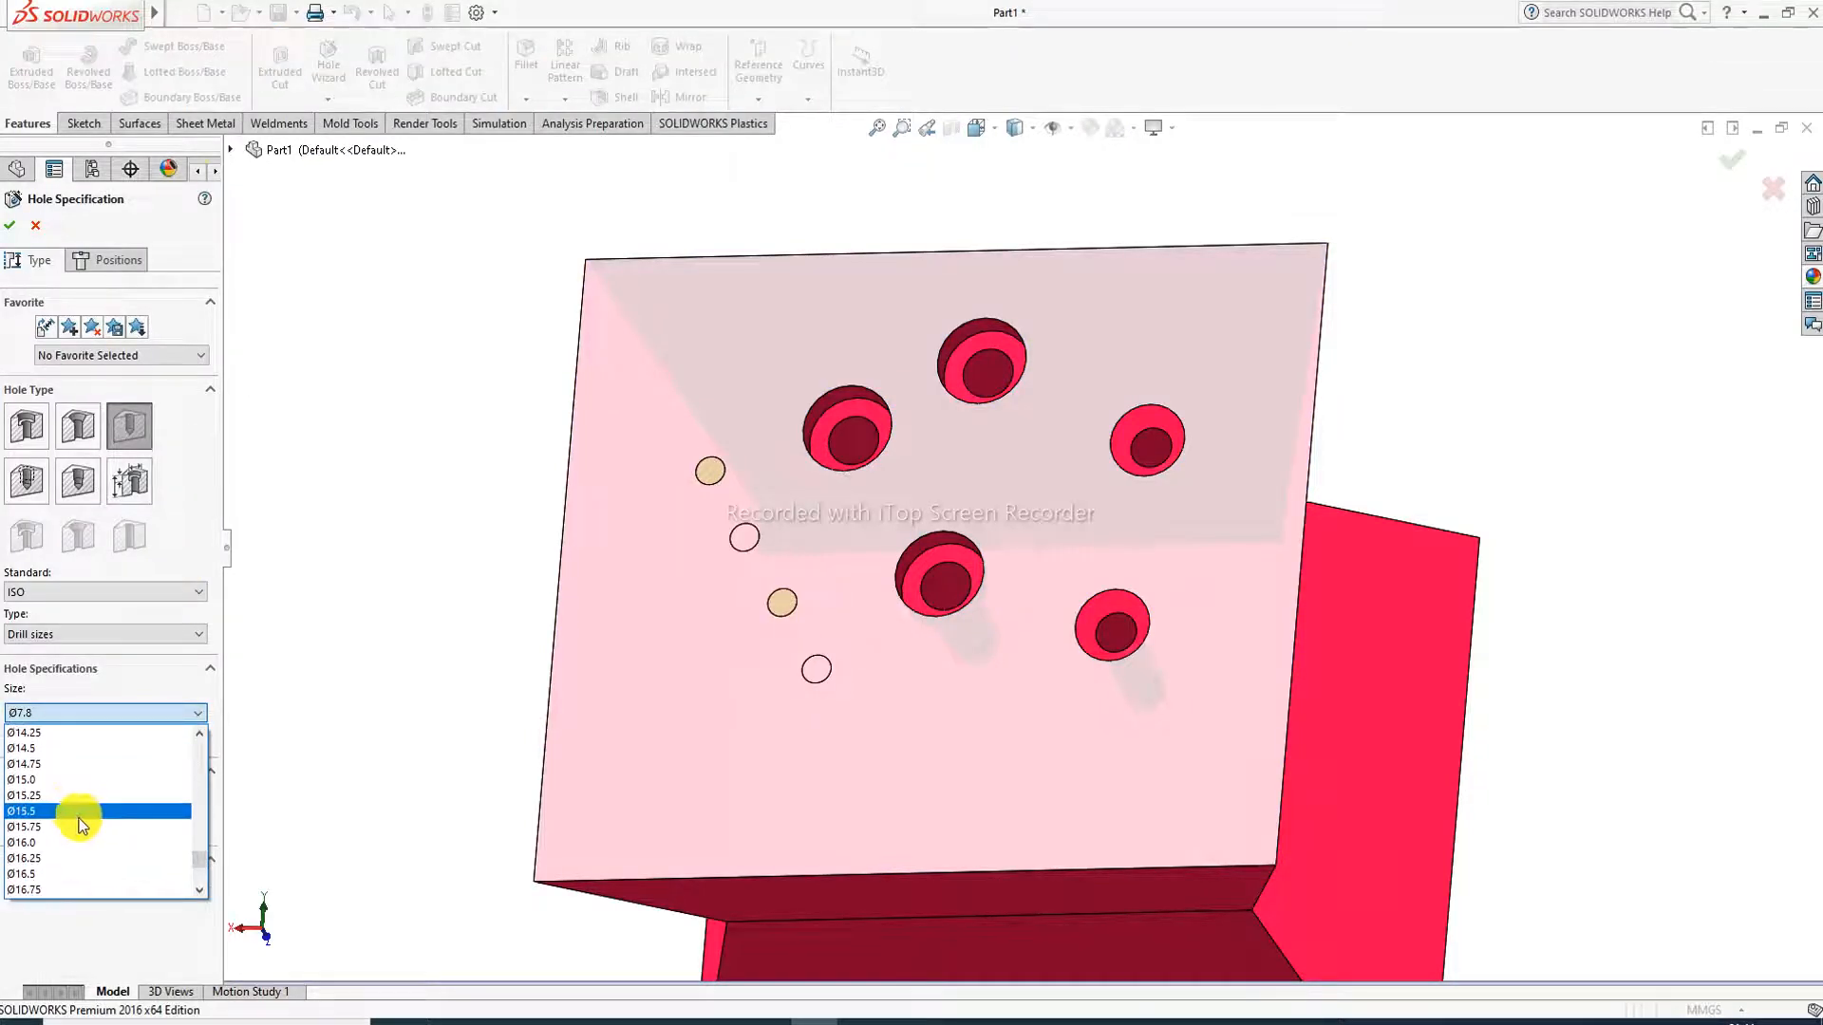
{"action": "left_click", "coordinate": [71, 748]}
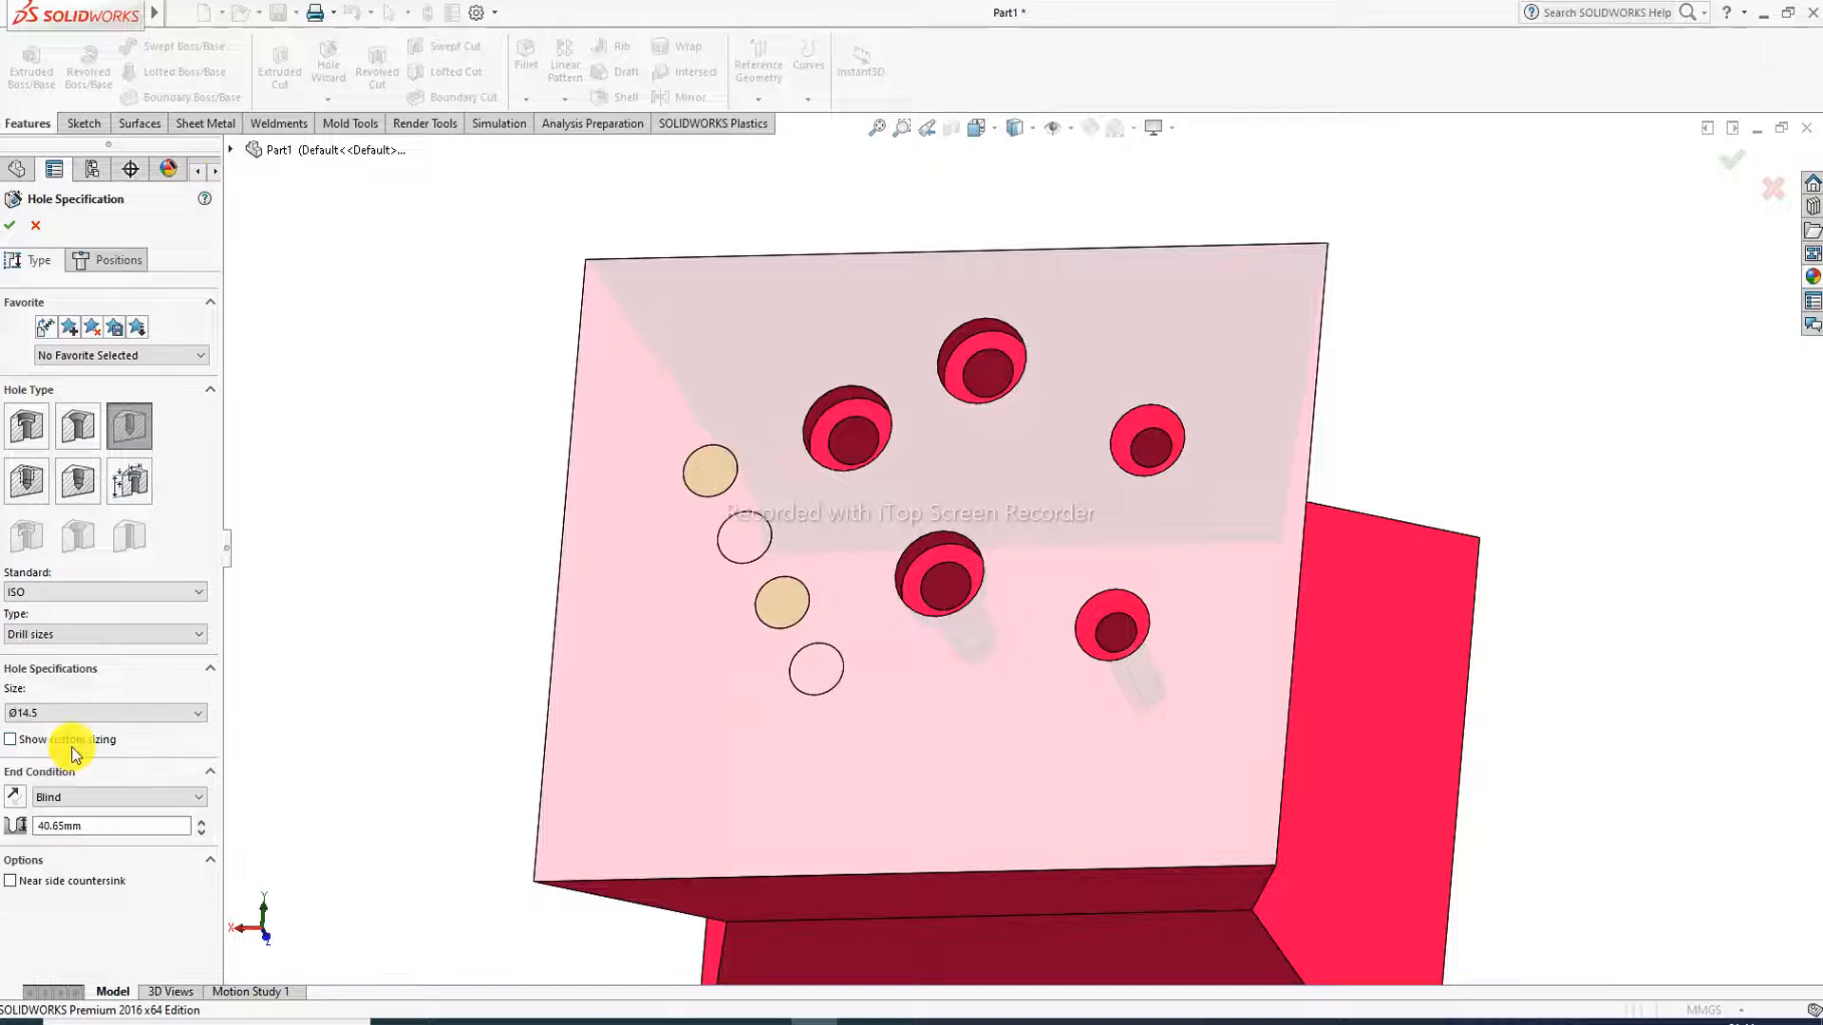
{"action": "middle_click_drag", "start_coordinate": [757, 630], "coordinate": [800, 572]}
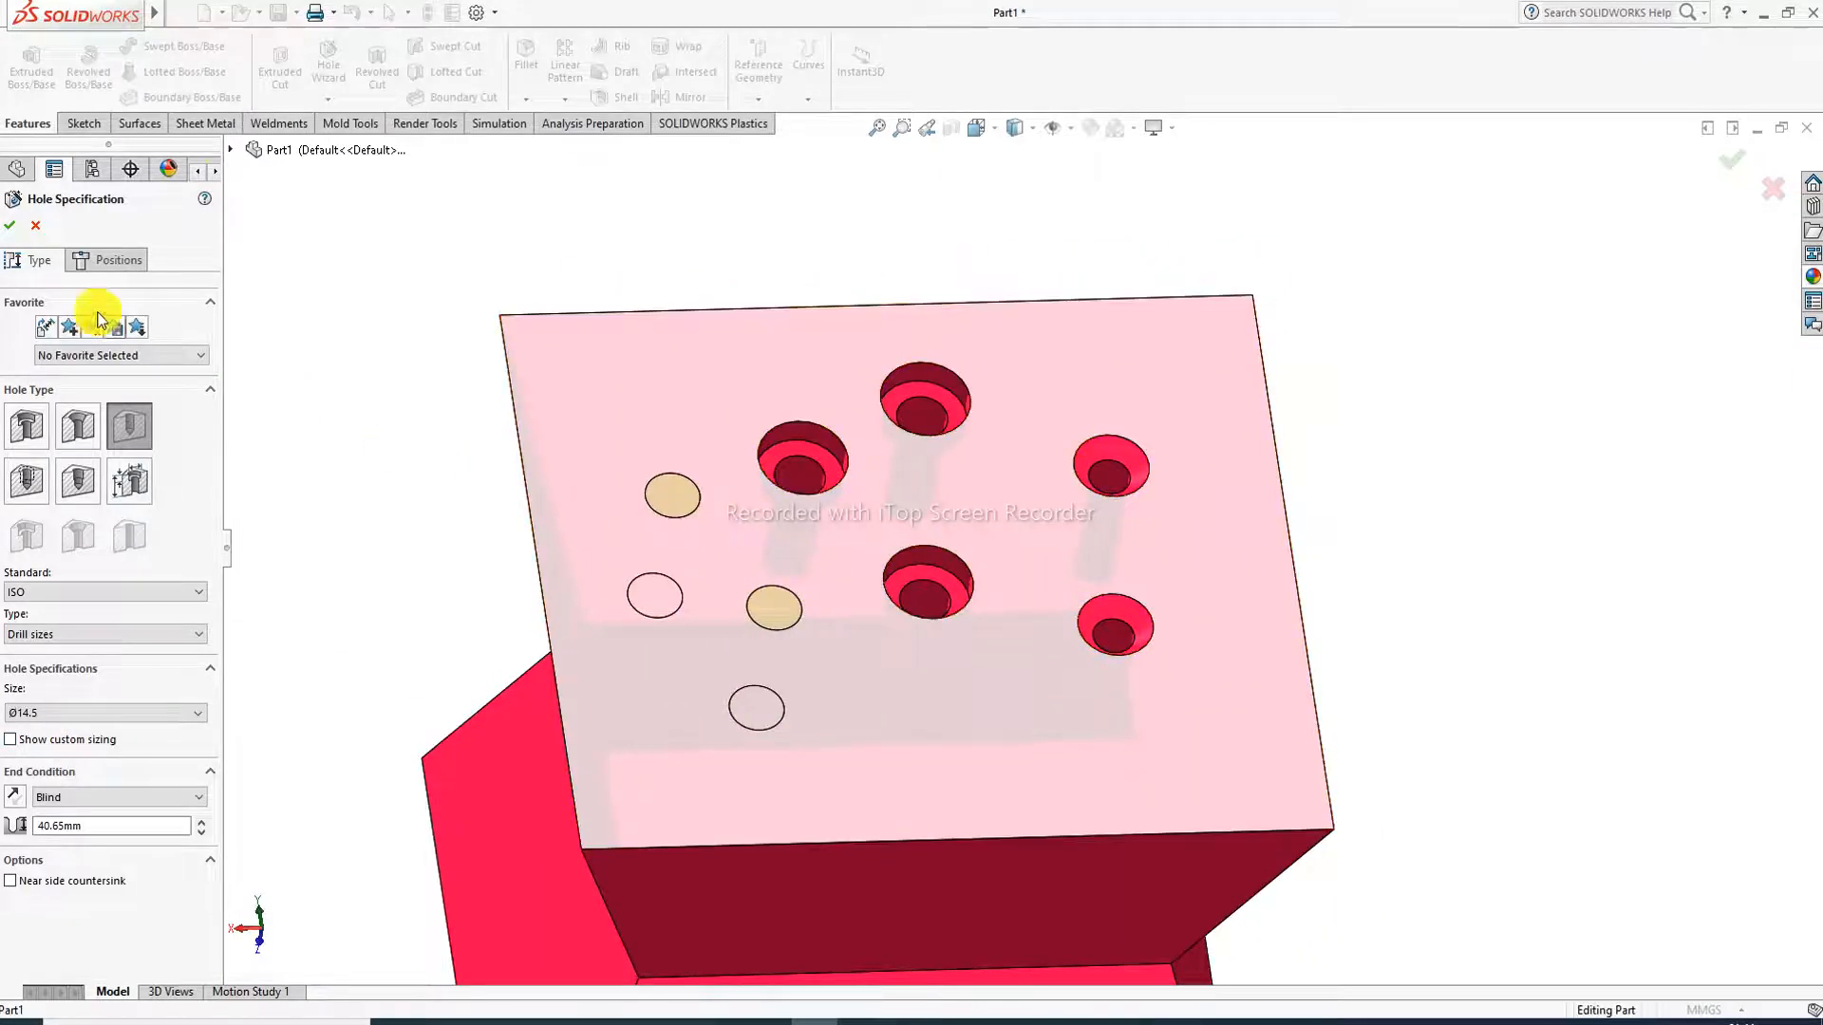
{"action": "left_click", "coordinate": [10, 225]}
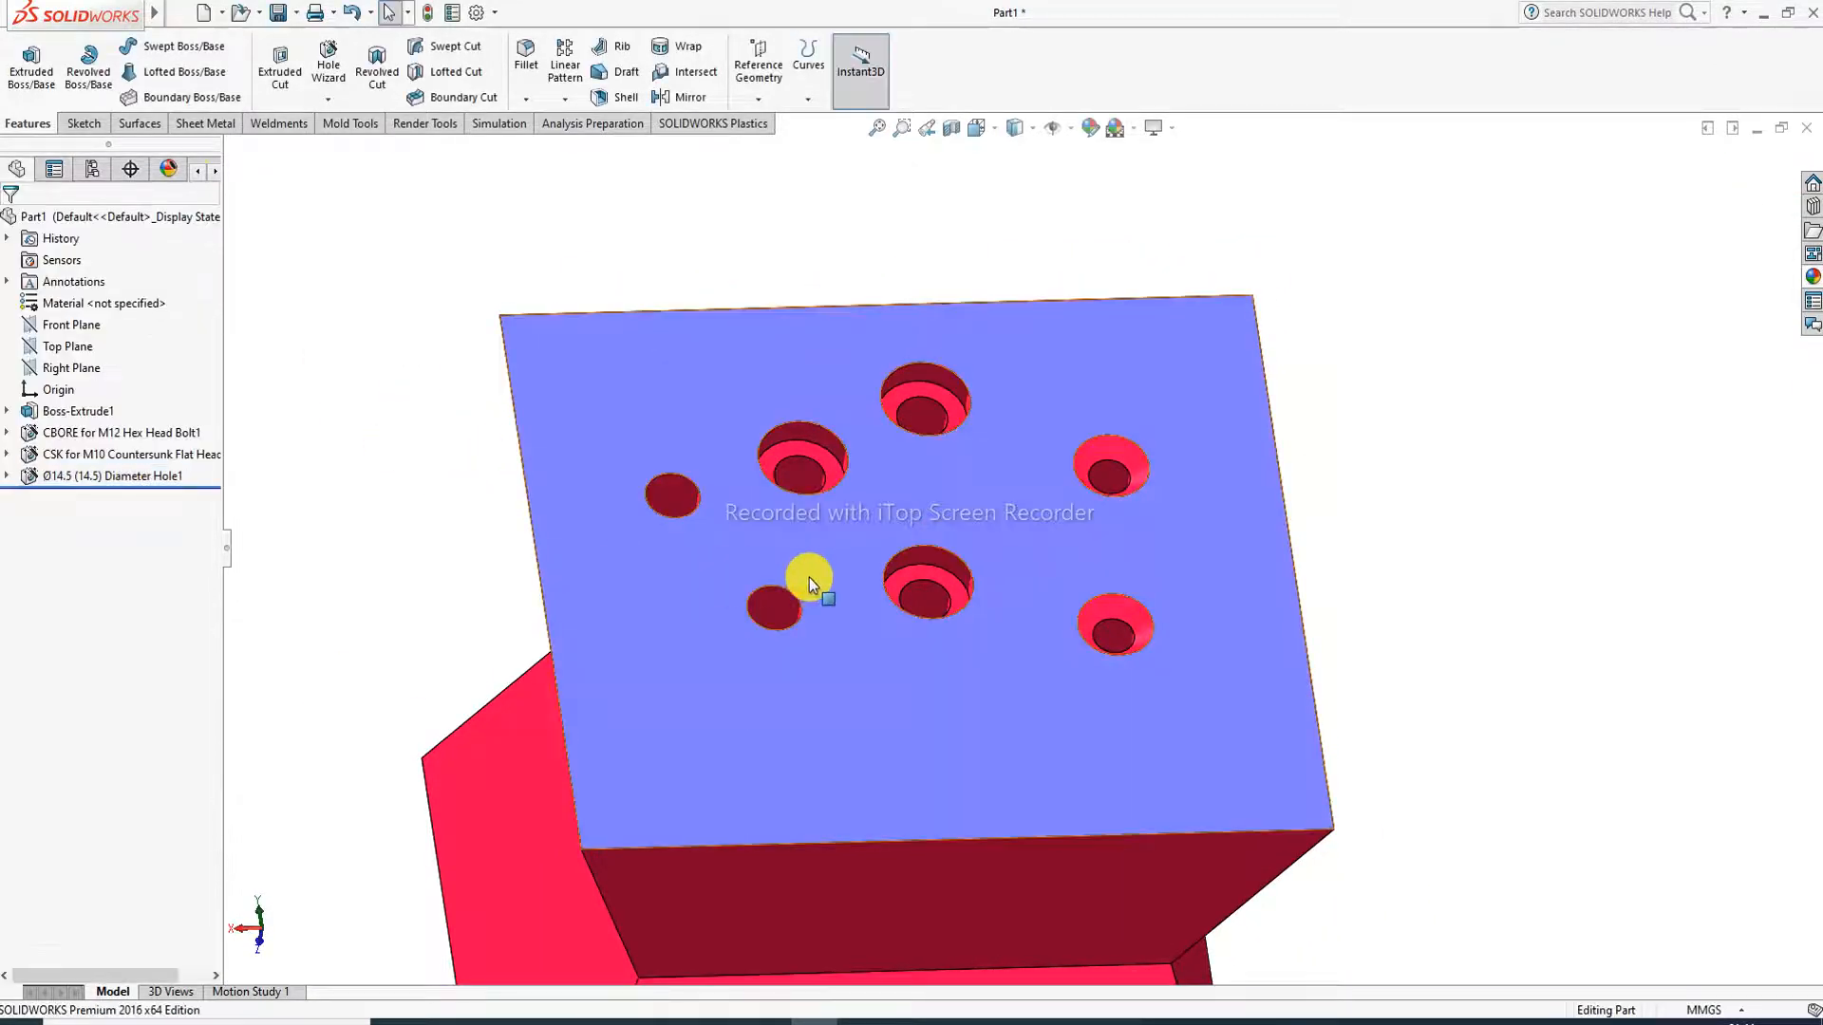
Step: Examine the drill, counterbore and countersink holes on the upper face close up and from several angles
{"action": "middle_click_drag", "start_coordinate": [809, 578], "coordinate": [767, 557]}
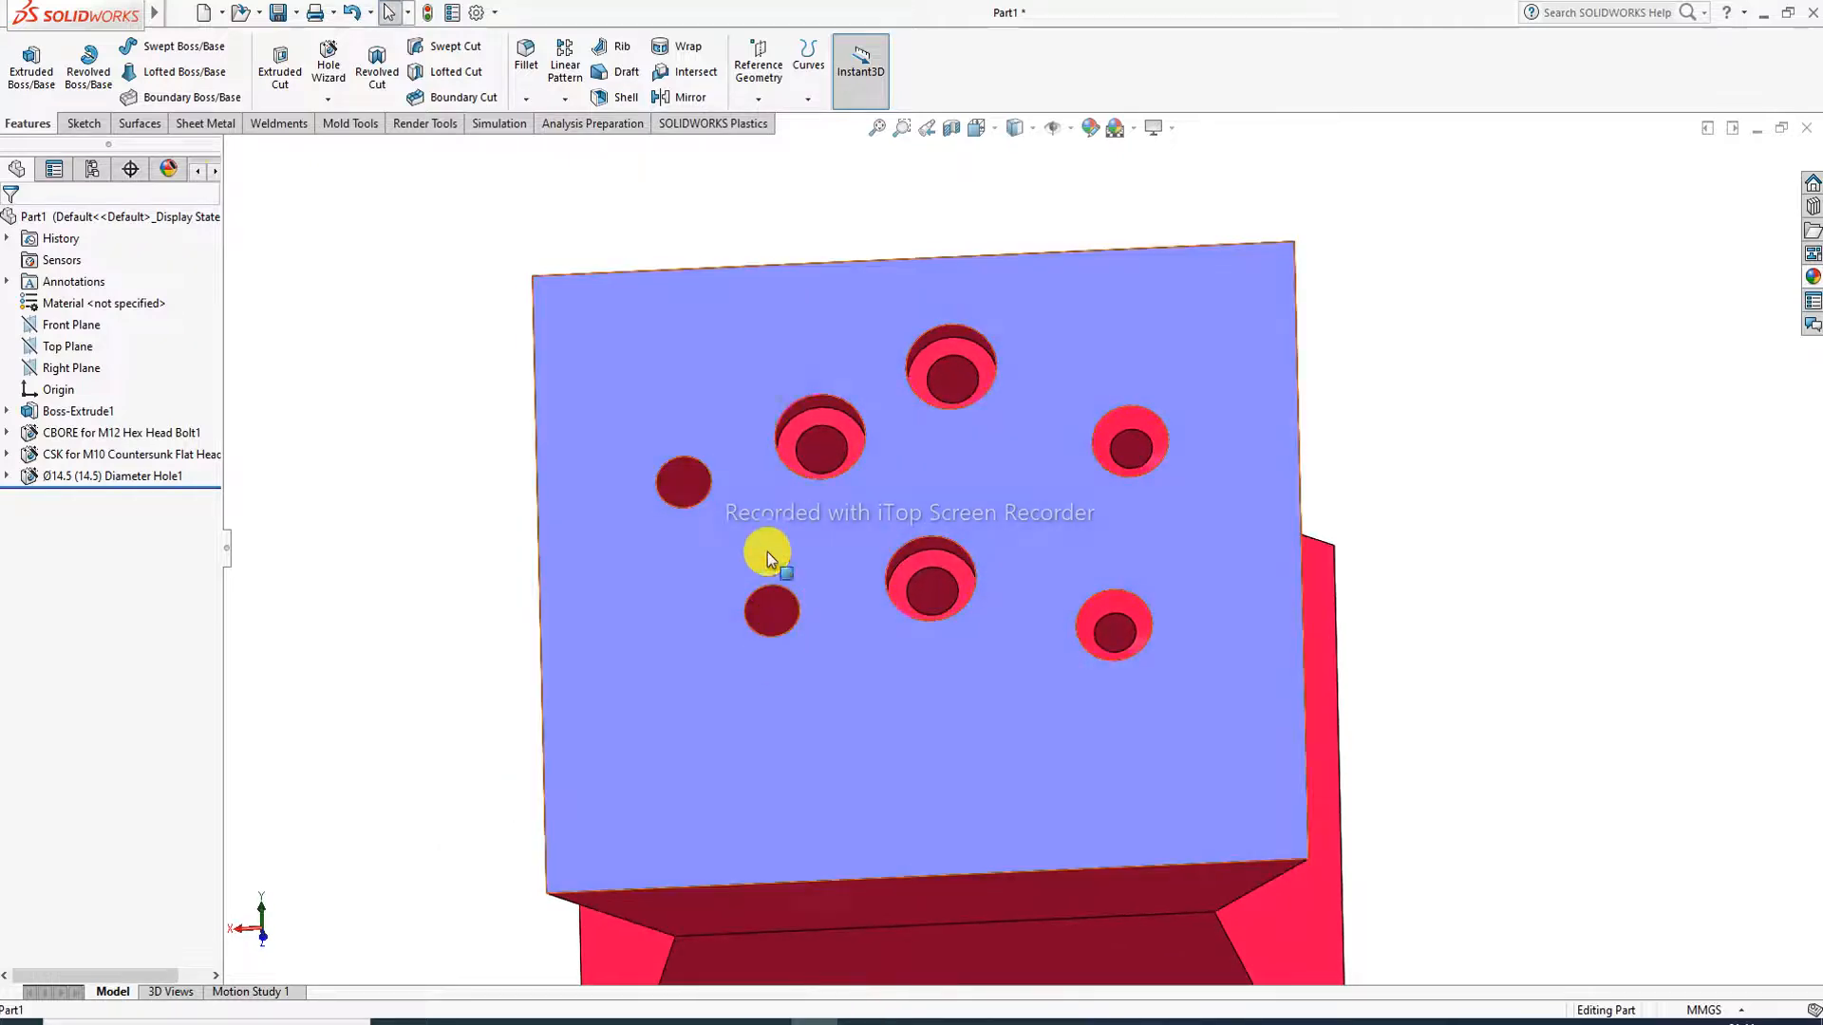
{"action": "scroll", "coordinate": [760, 452], "scroll_direction": "down", "scroll_amount": 3}
{"action": "middle_click_drag", "start_coordinate": [720, 493], "coordinate": [752, 519]}
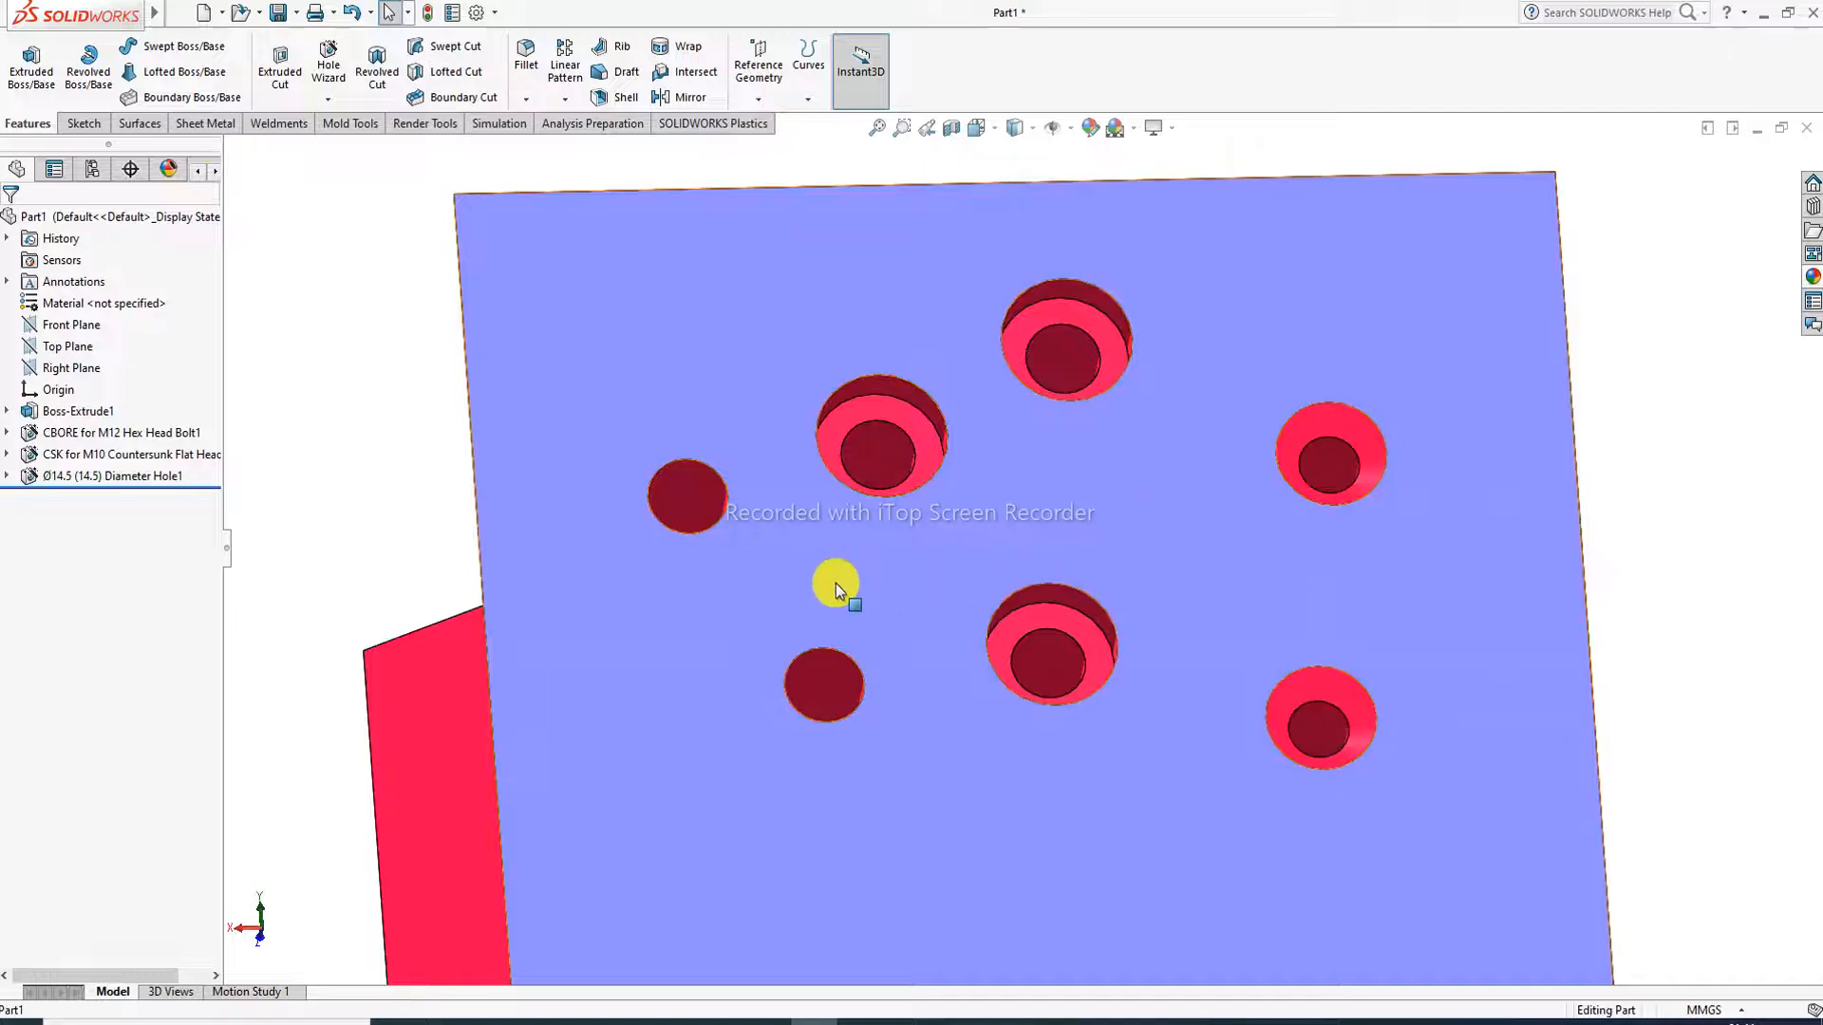
{"action": "scroll", "coordinate": [864, 622], "scroll_direction": "up", "scroll_amount": 5}
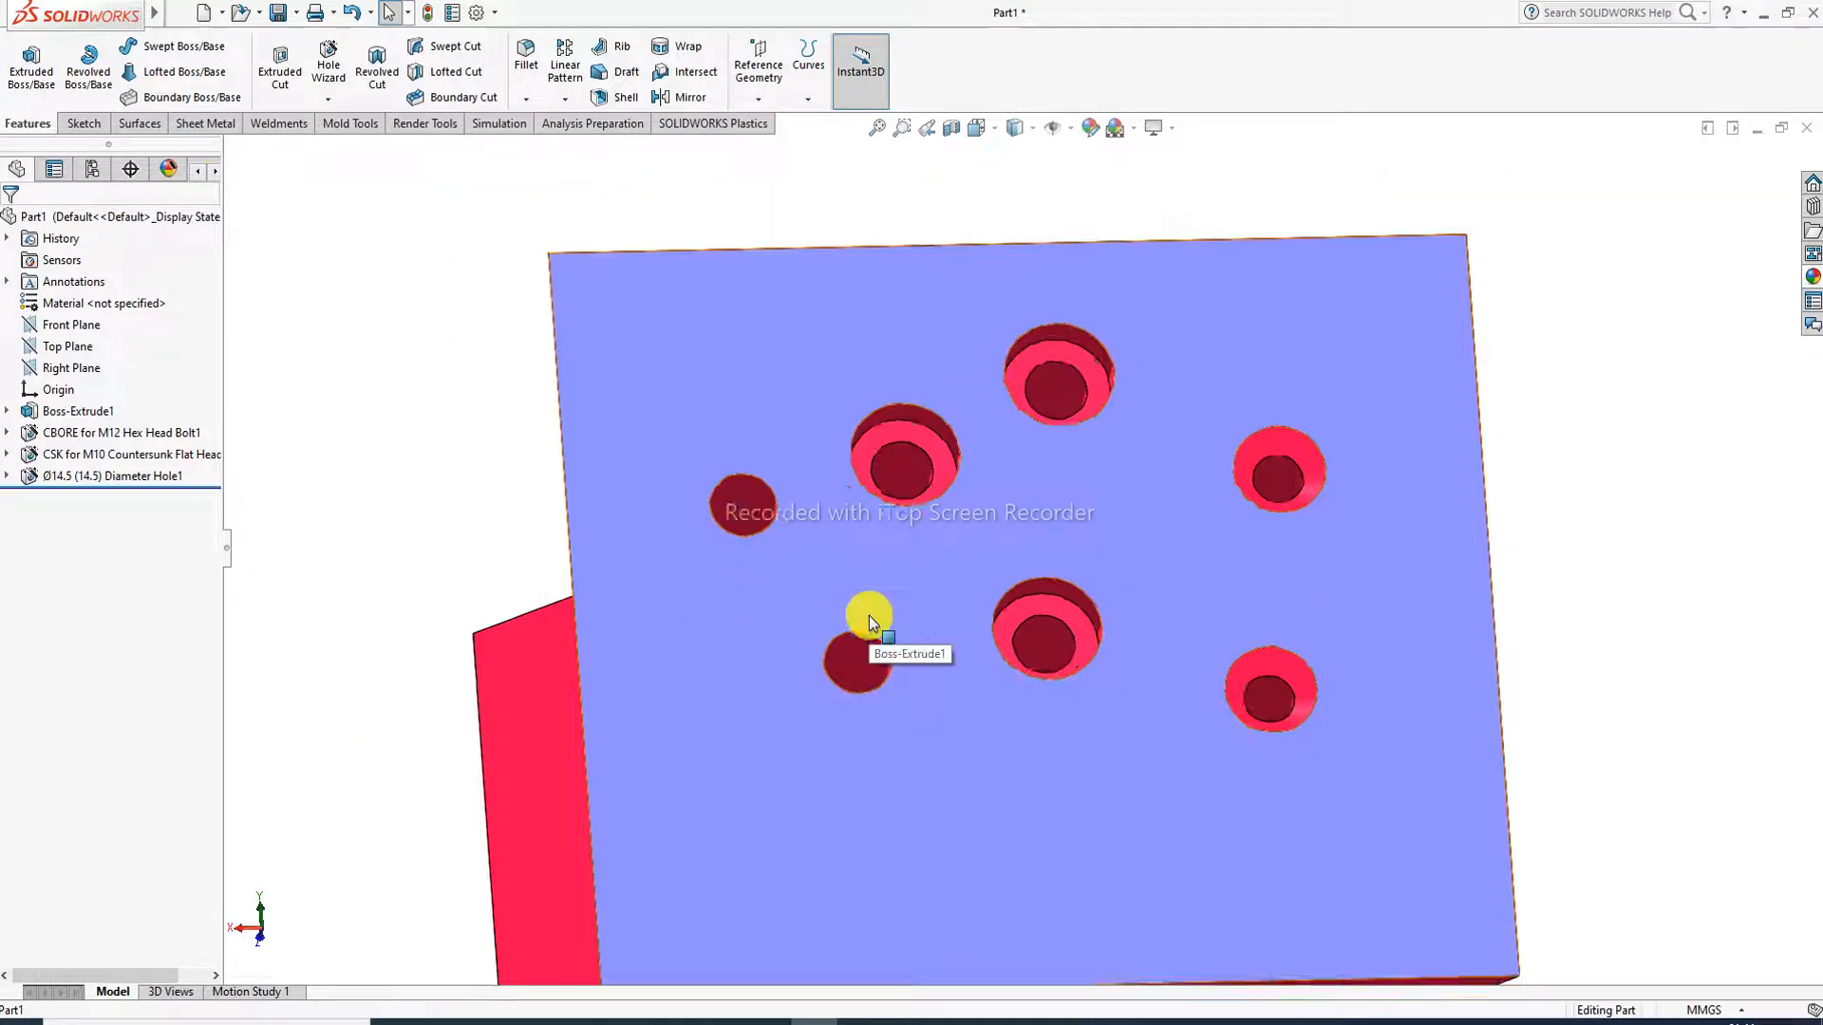
{"action": "middle_click_drag", "start_coordinate": [867, 618], "coordinate": [973, 516]}
{"action": "scroll", "coordinate": [1006, 488], "scroll_direction": "down", "scroll_amount": 4}
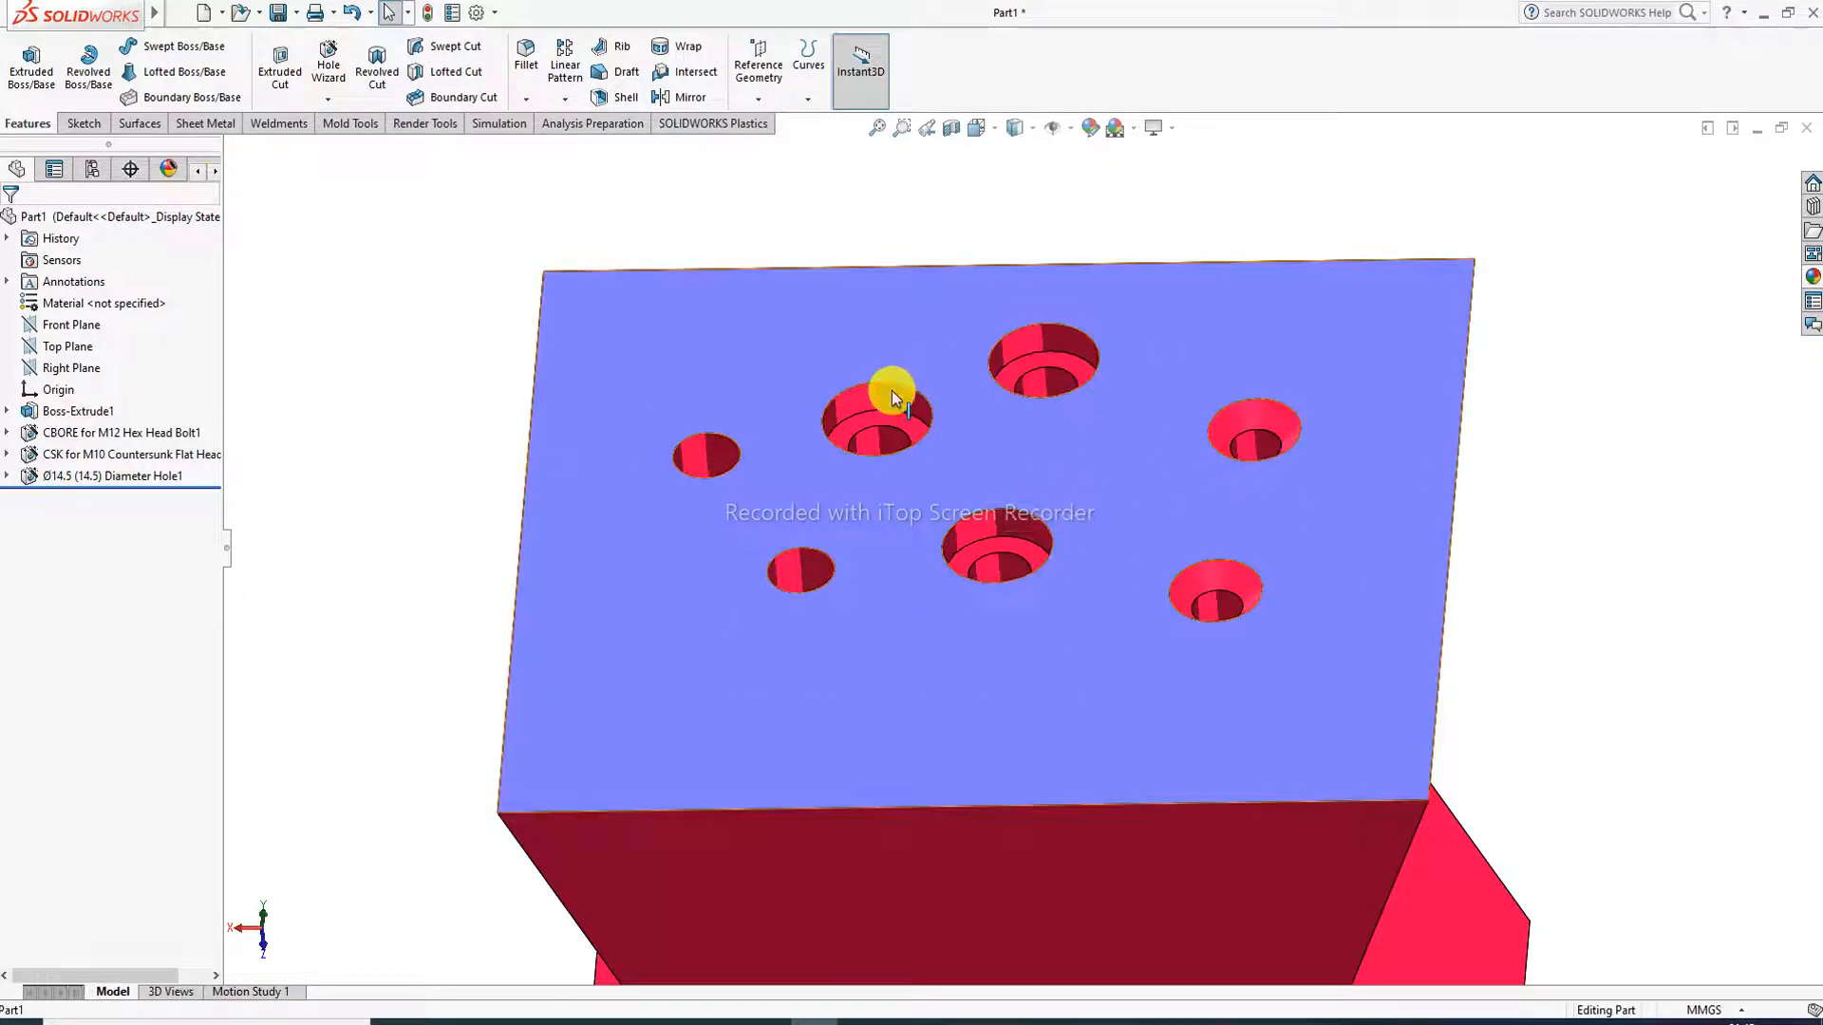
{"action": "scroll", "coordinate": [888, 464], "scroll_direction": "down", "scroll_amount": 2}
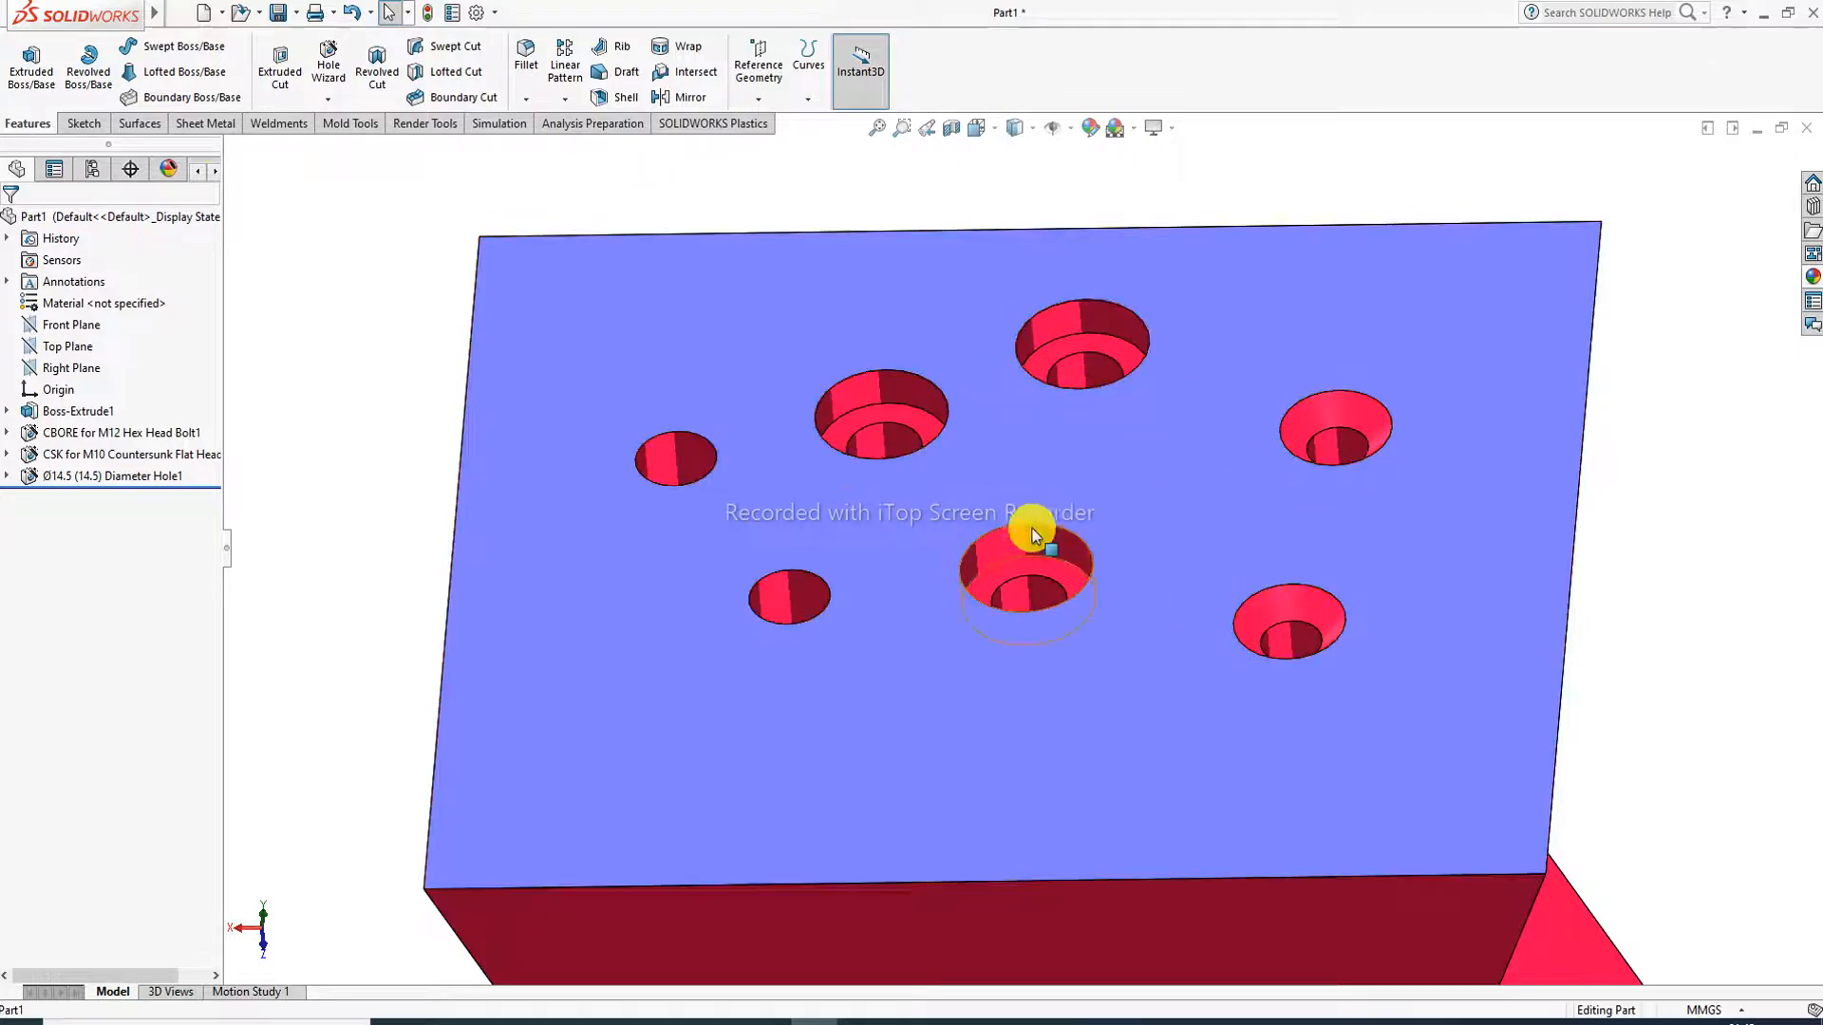
{"action": "scroll", "coordinate": [919, 503], "scroll_direction": "up", "scroll_amount": 5}
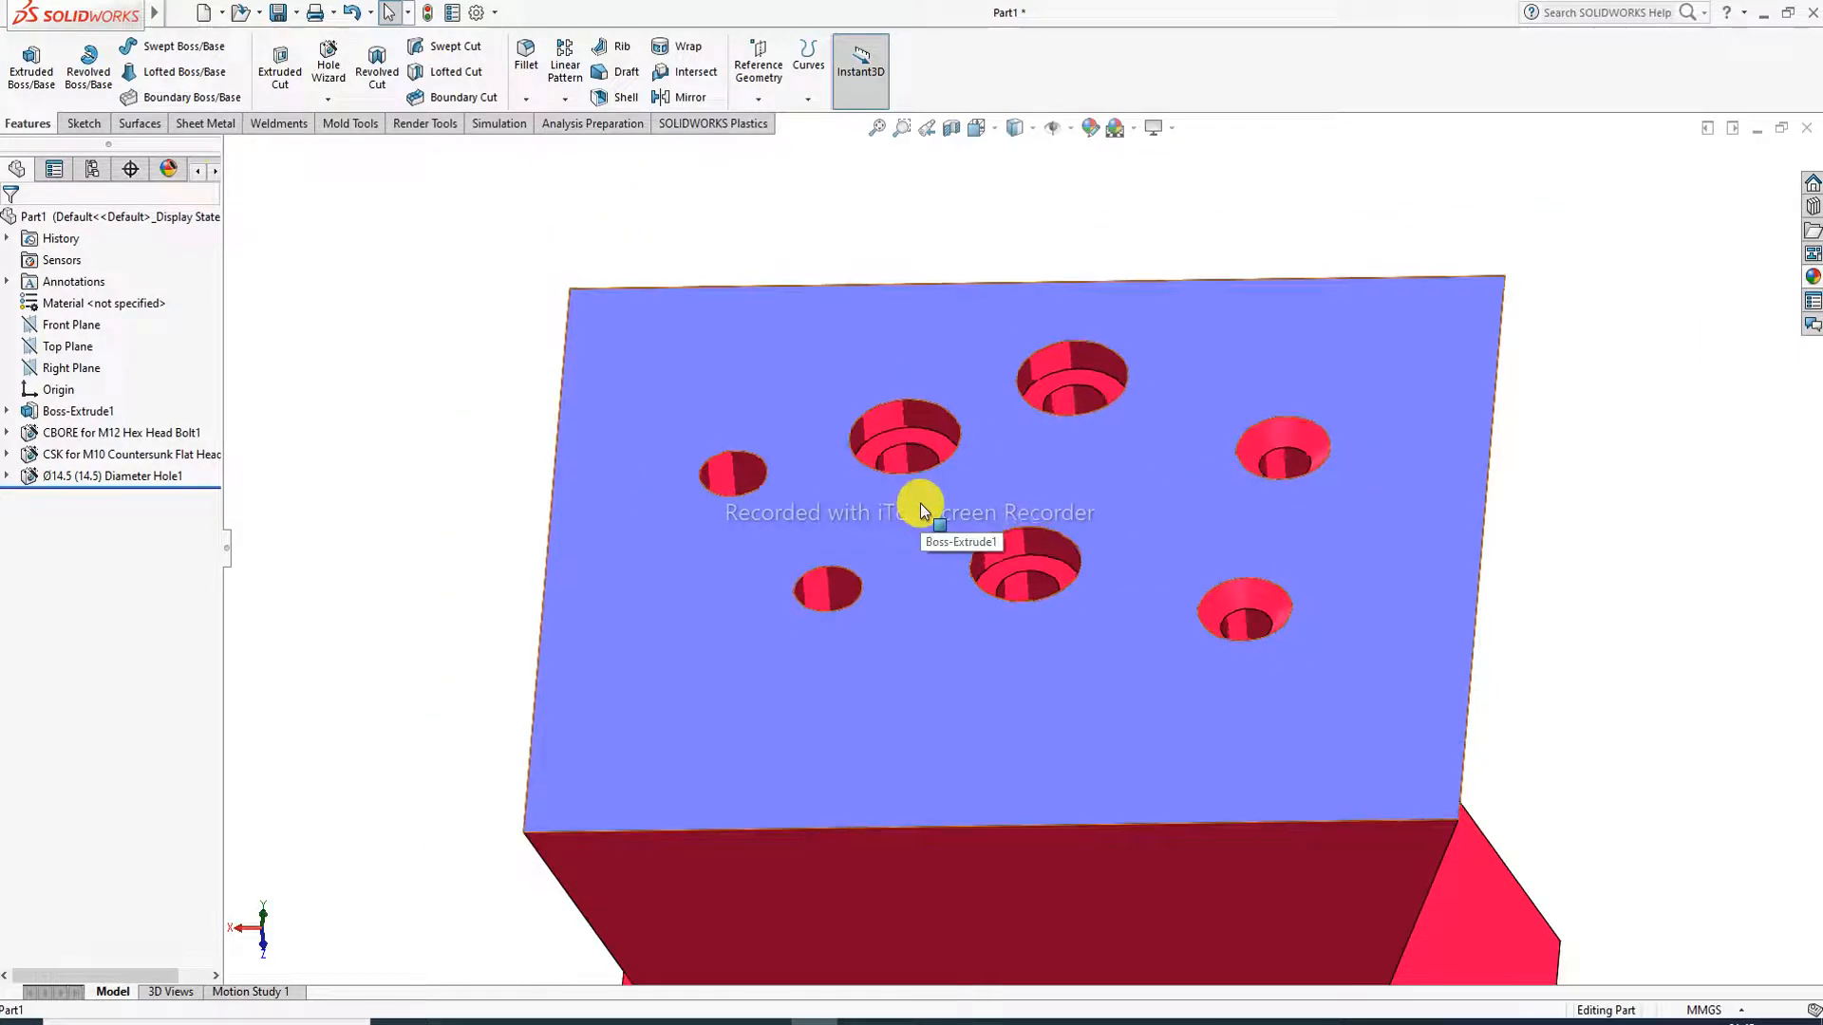
{"action": "middle_click_drag", "start_coordinate": [1014, 747], "coordinate": [1073, 678]}
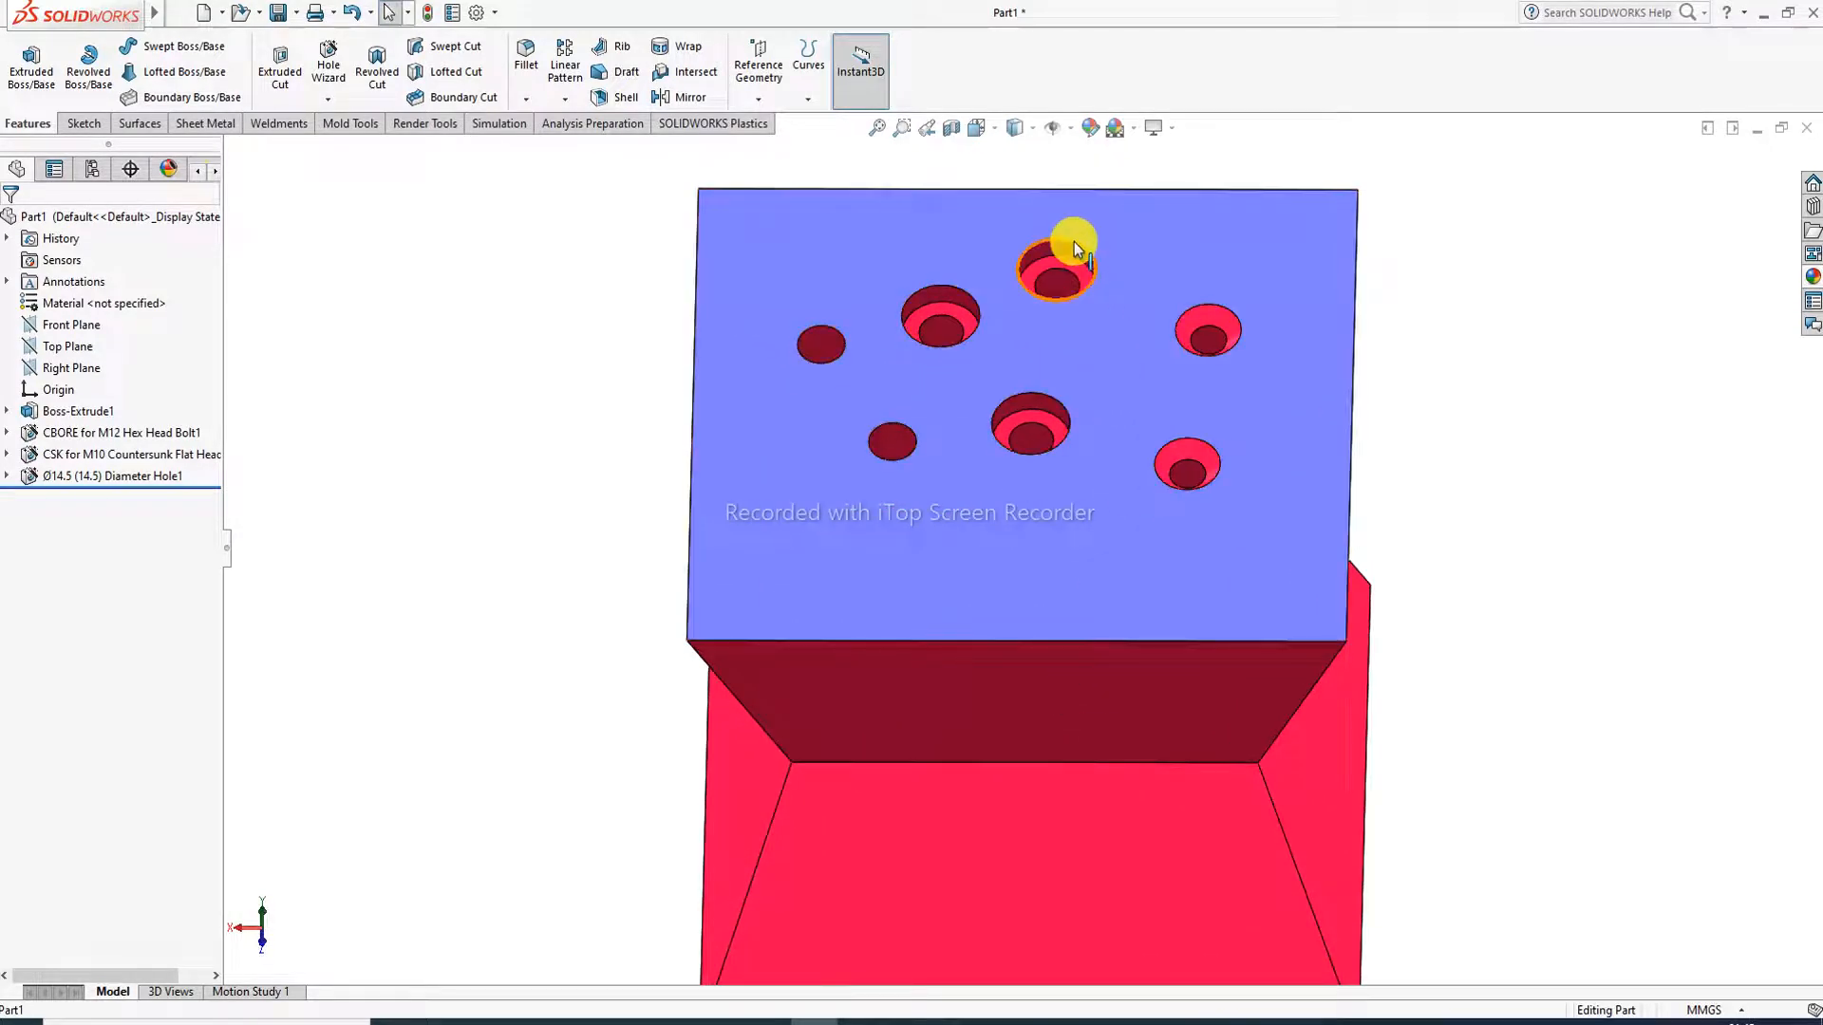
{"action": "scroll", "coordinate": [1074, 243], "scroll_direction": "down", "scroll_amount": 2}
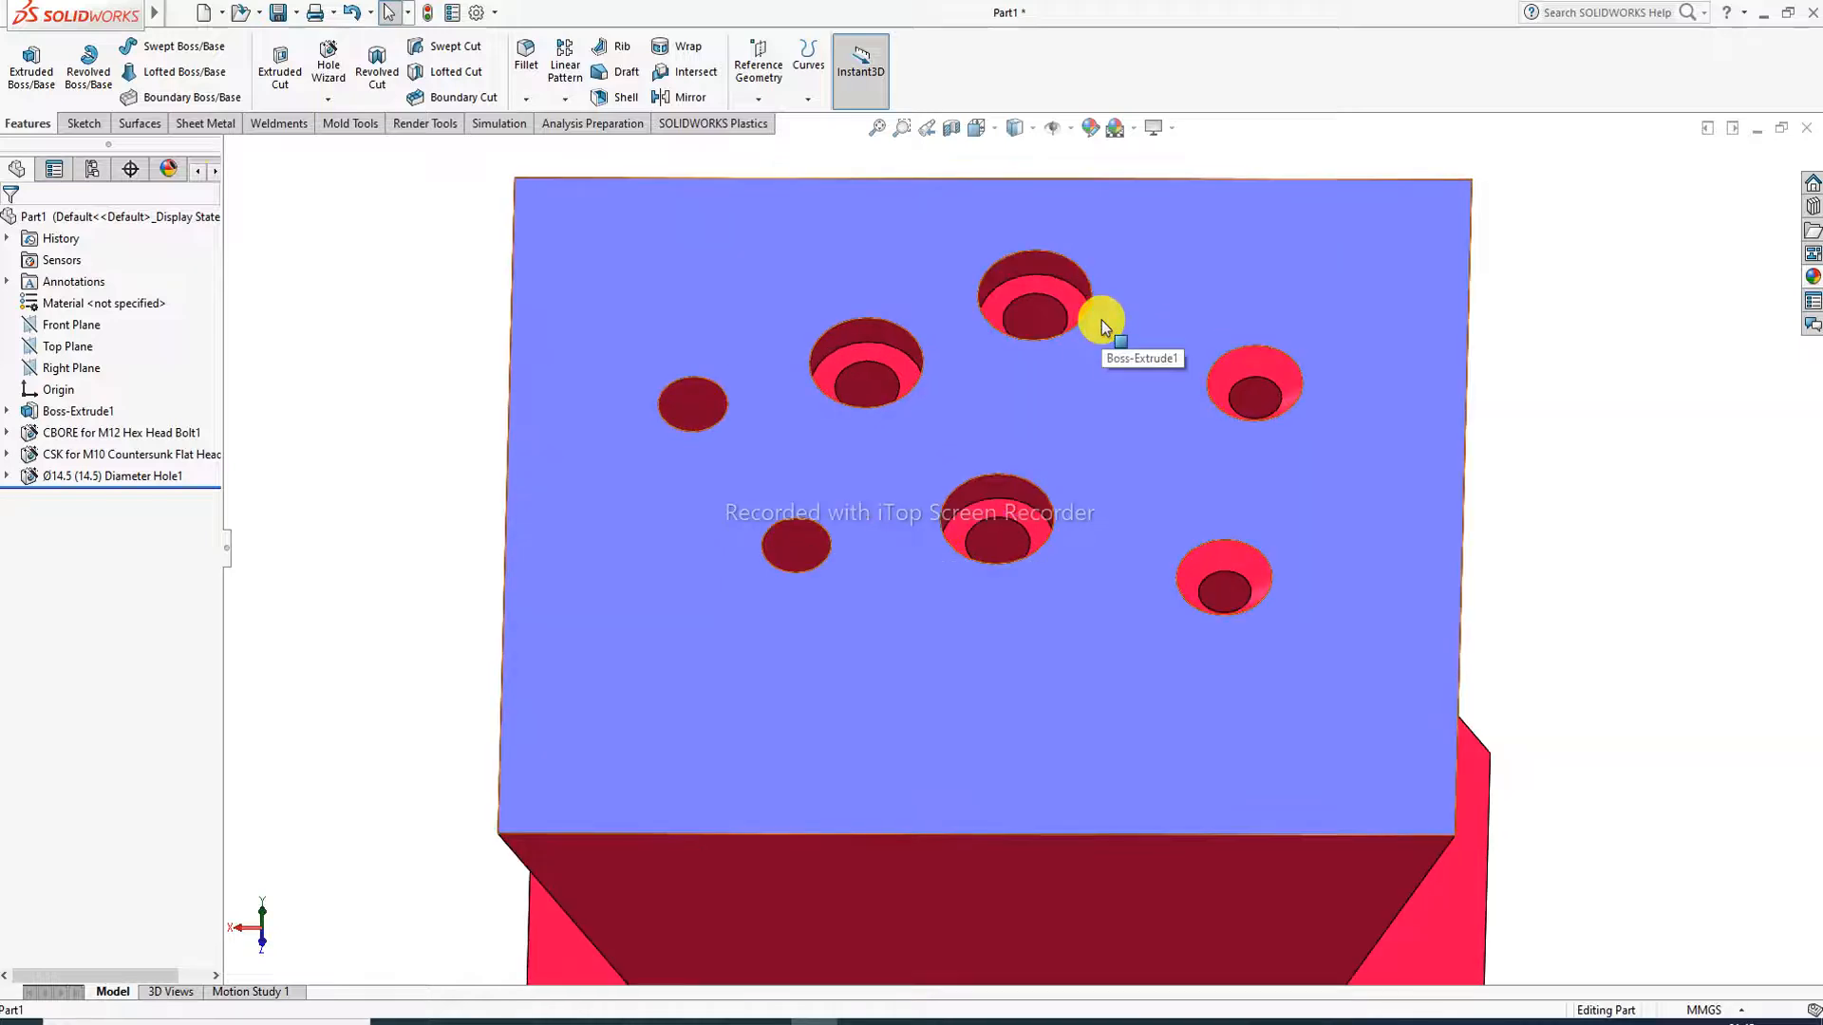
{"action": "scroll", "coordinate": [1144, 581], "scroll_direction": "up", "scroll_amount": 2}
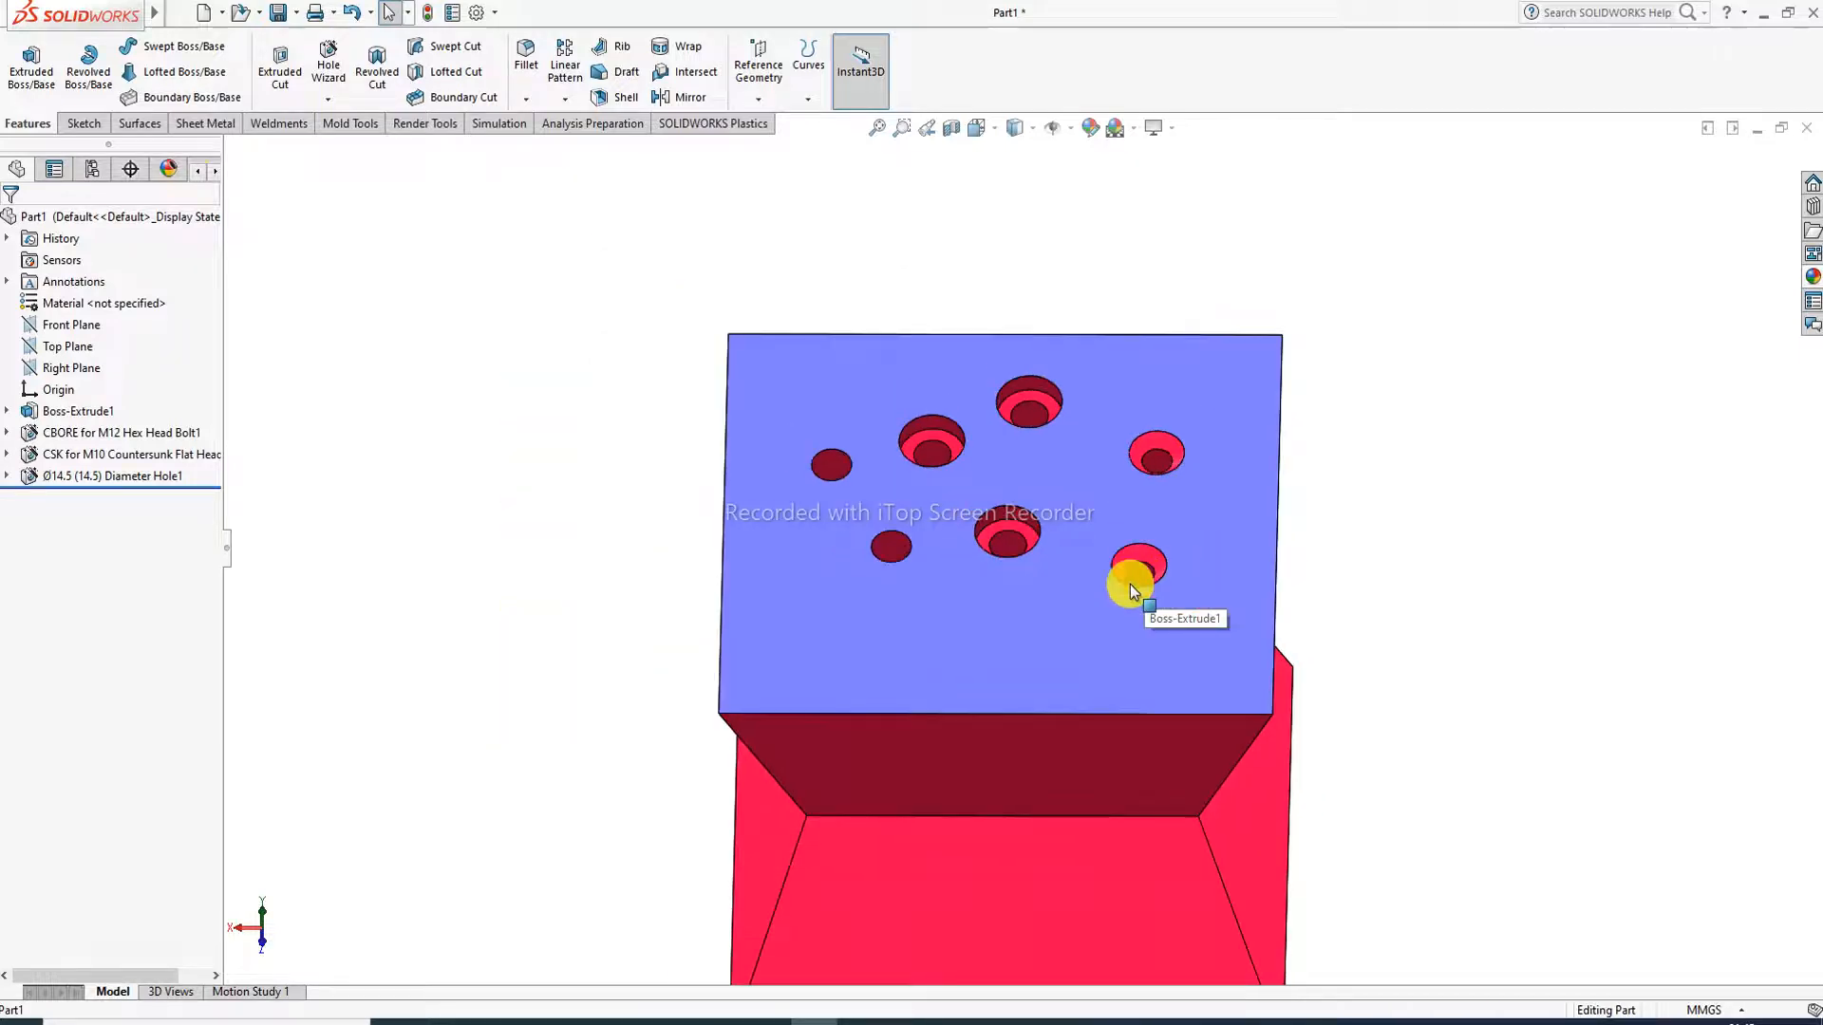
{"action": "middle_click_drag", "start_coordinate": [1135, 582], "coordinate": [1174, 666]}
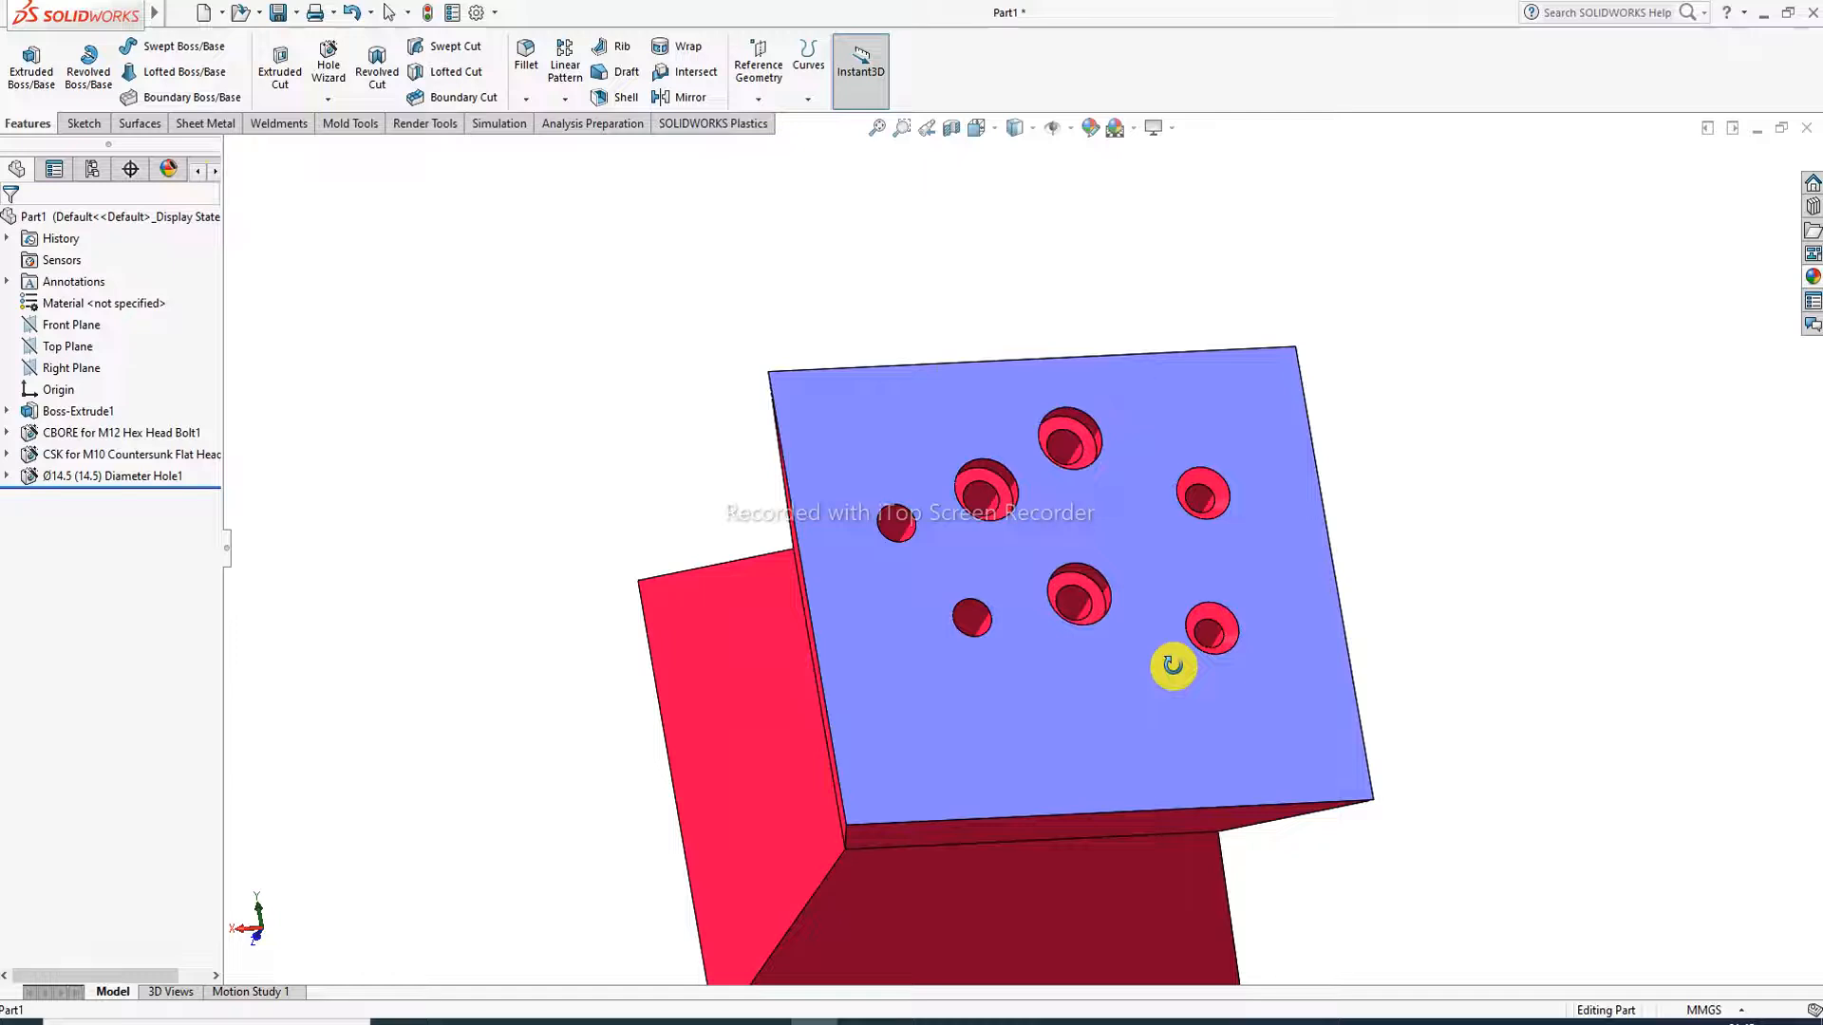
{"action": "scroll", "coordinate": [965, 892], "scroll_direction": "up", "scroll_amount": 1}
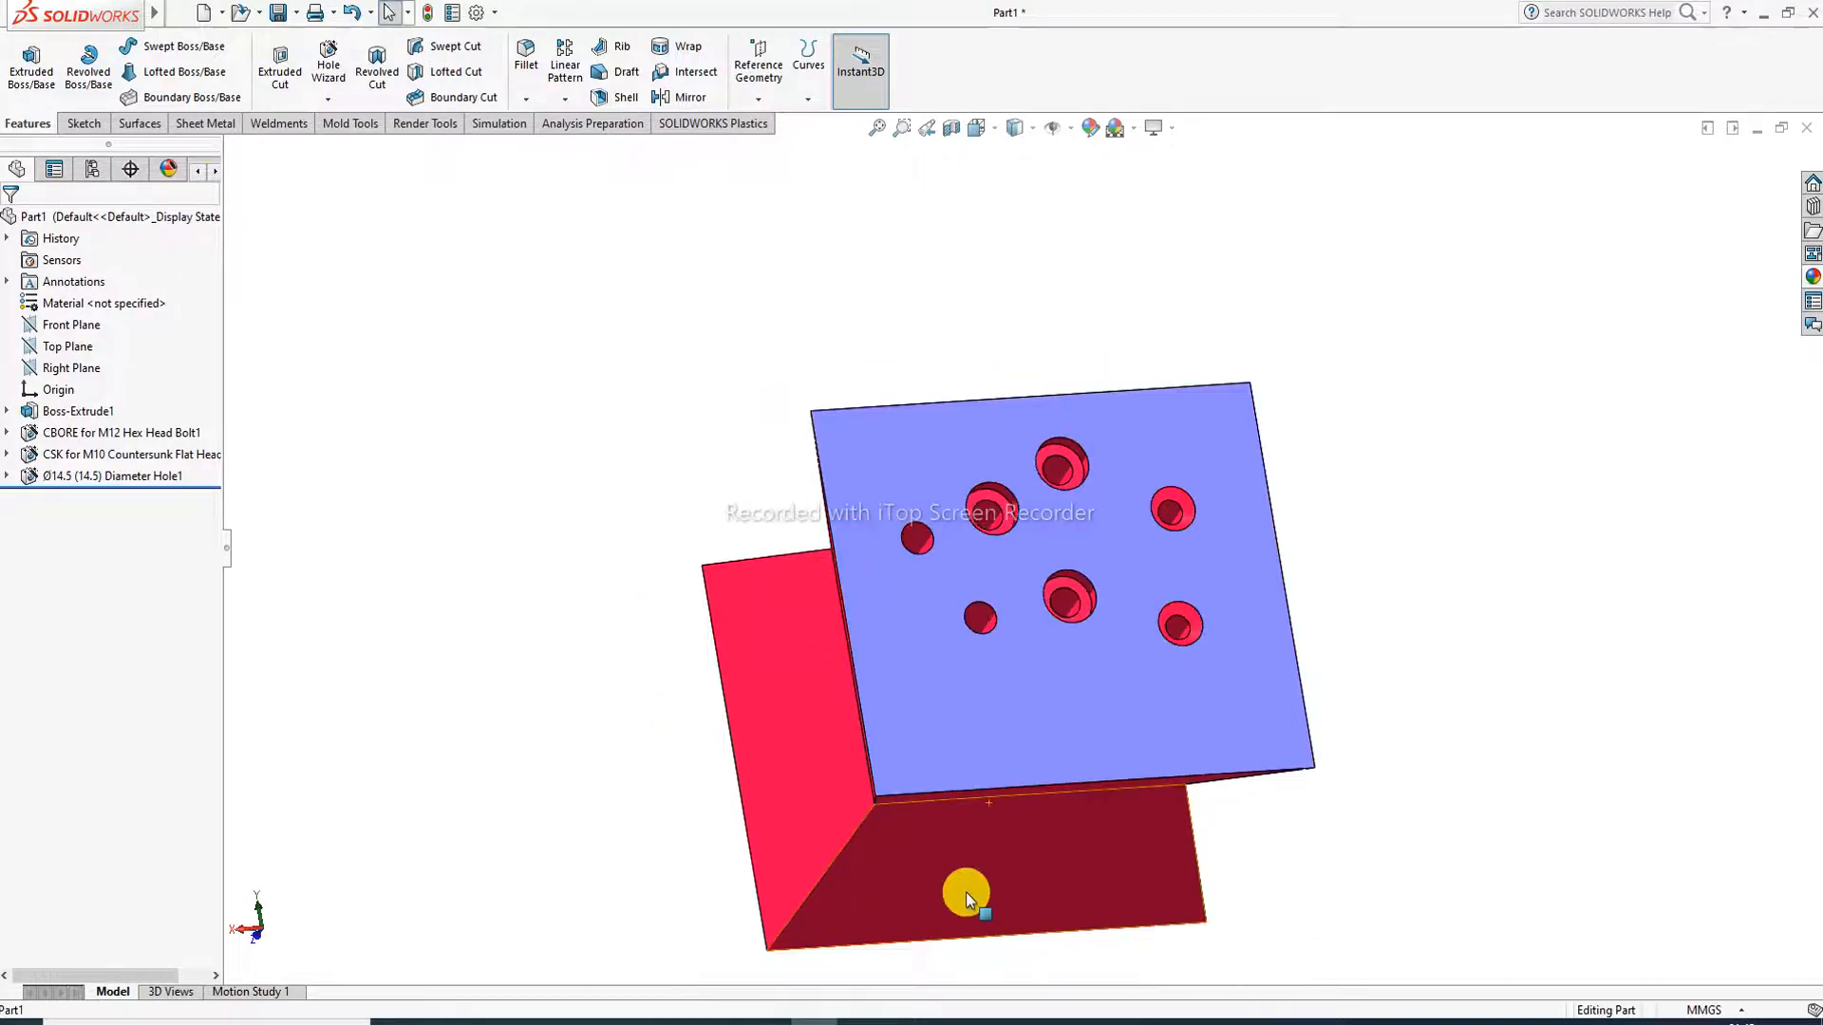
{"action": "scroll", "coordinate": [1142, 463], "scroll_direction": "down", "scroll_amount": 2}
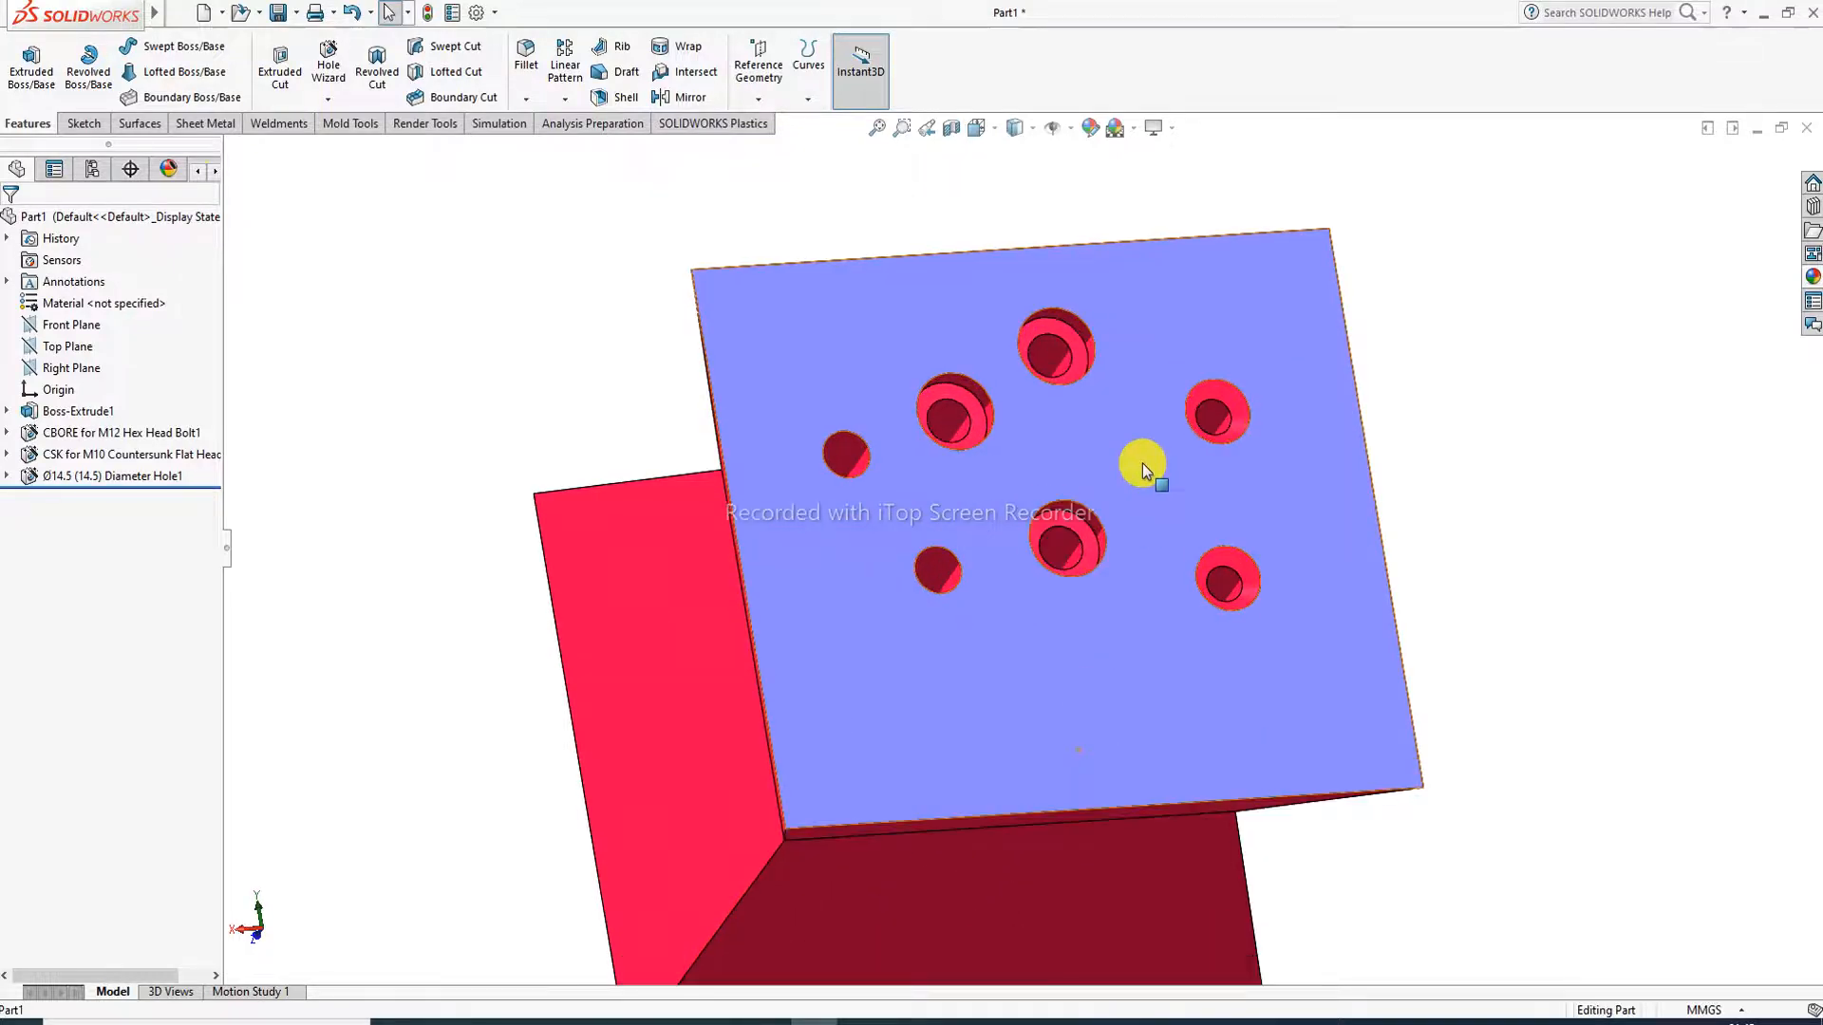
{"action": "scroll", "coordinate": [1143, 463], "scroll_direction": "up", "scroll_amount": 1}
{"action": "scroll", "coordinate": [933, 876], "scroll_direction": "down", "scroll_amount": 1}
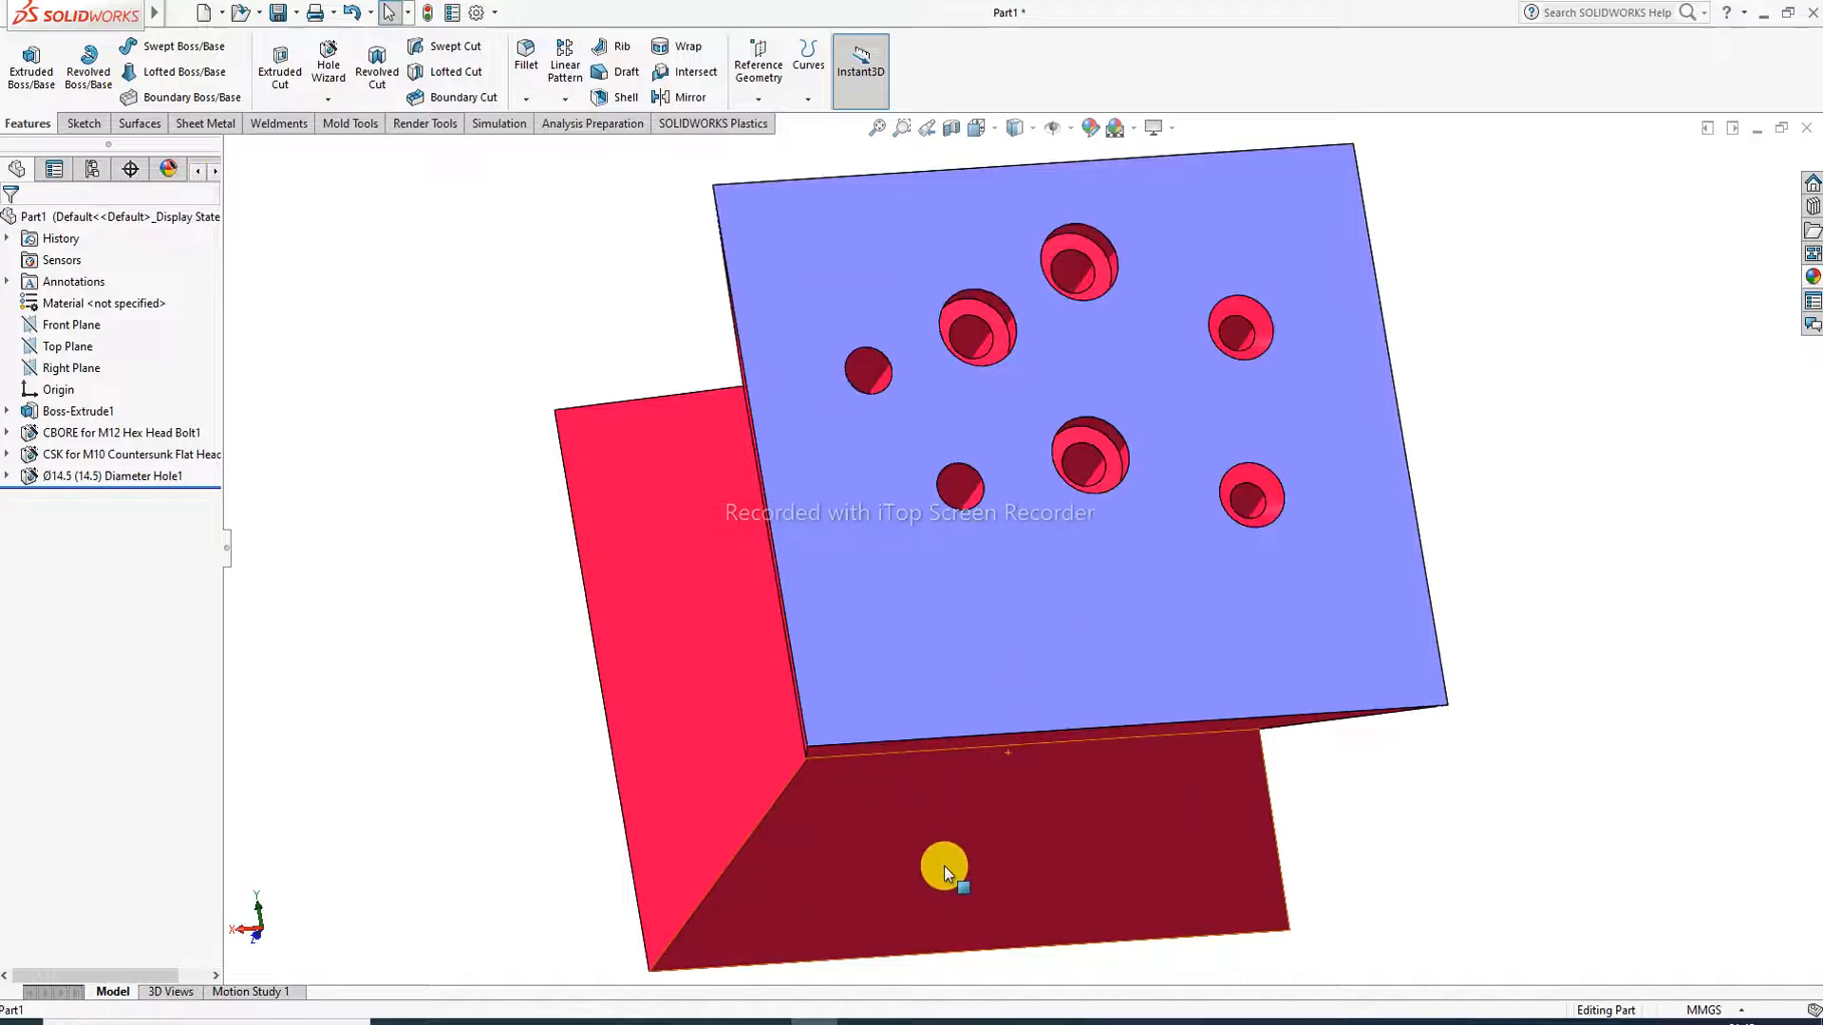
{"action": "scroll", "coordinate": [944, 866], "scroll_direction": "up", "scroll_amount": 1}
{"action": "scroll", "coordinate": [1263, 237], "scroll_direction": "down", "scroll_amount": 1}
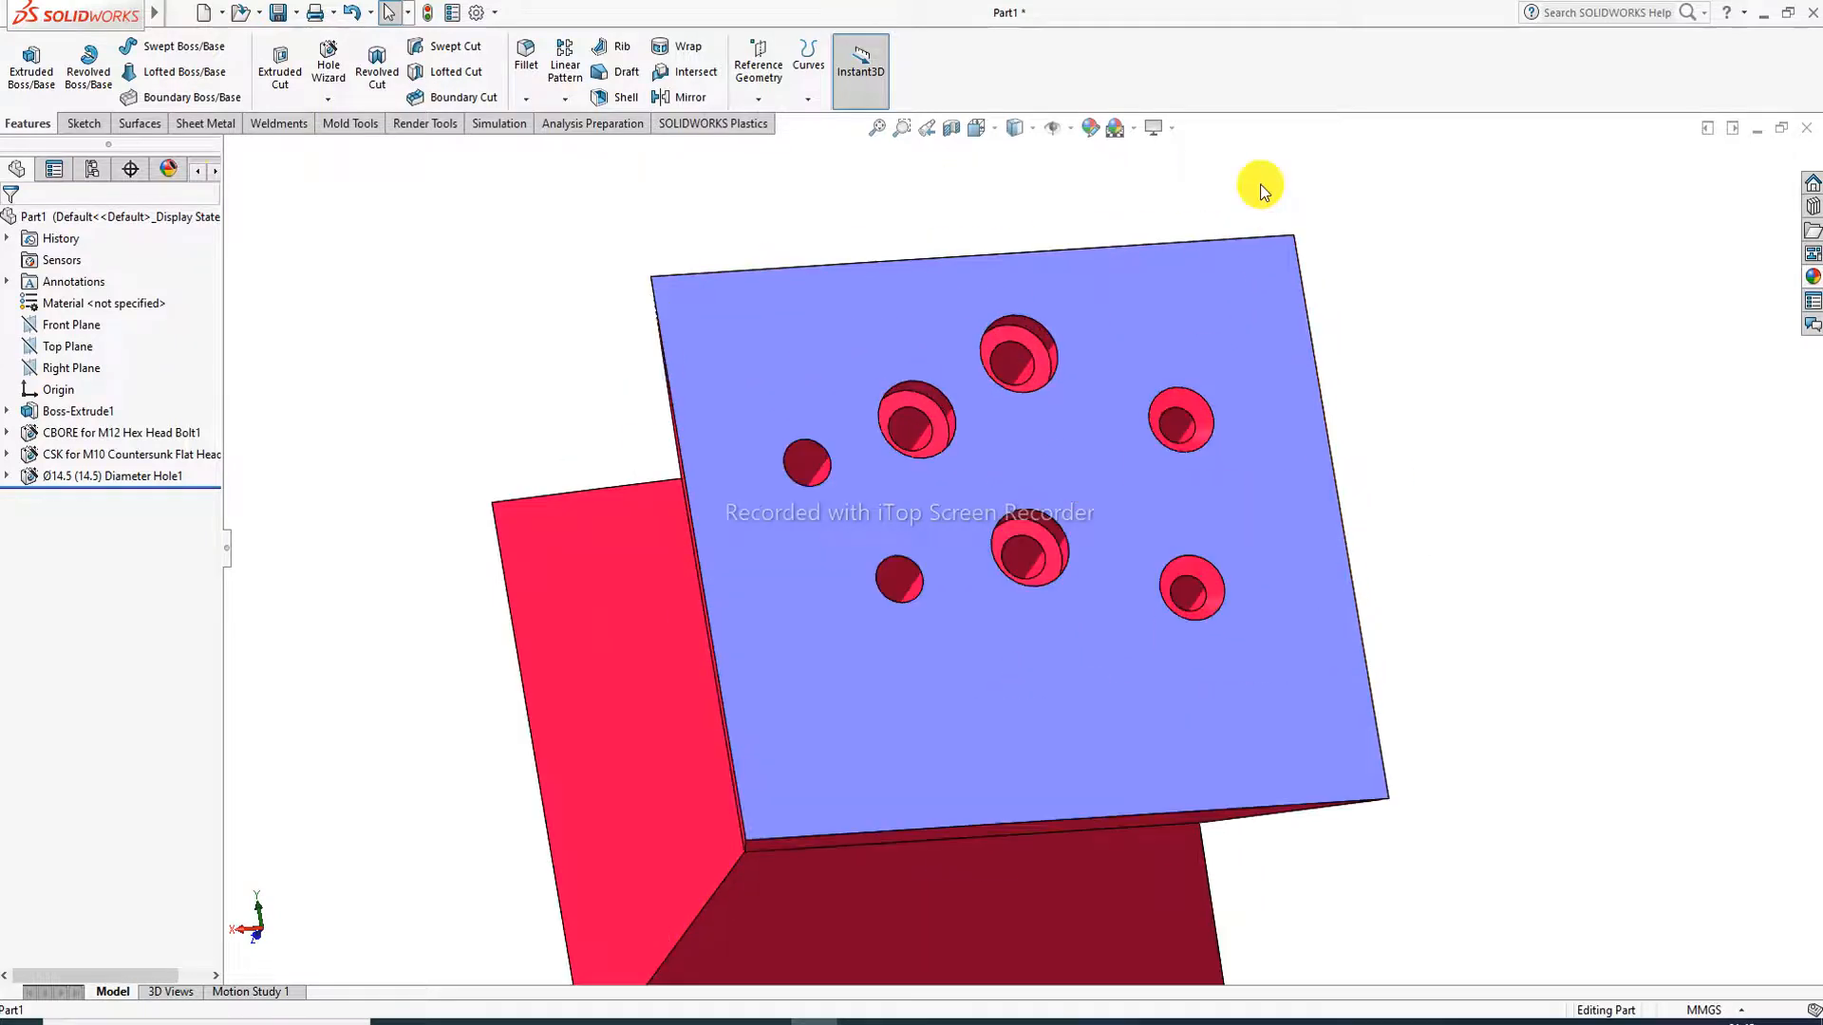
{"action": "scroll", "coordinate": [1156, 486], "scroll_direction": "up", "scroll_amount": 1}
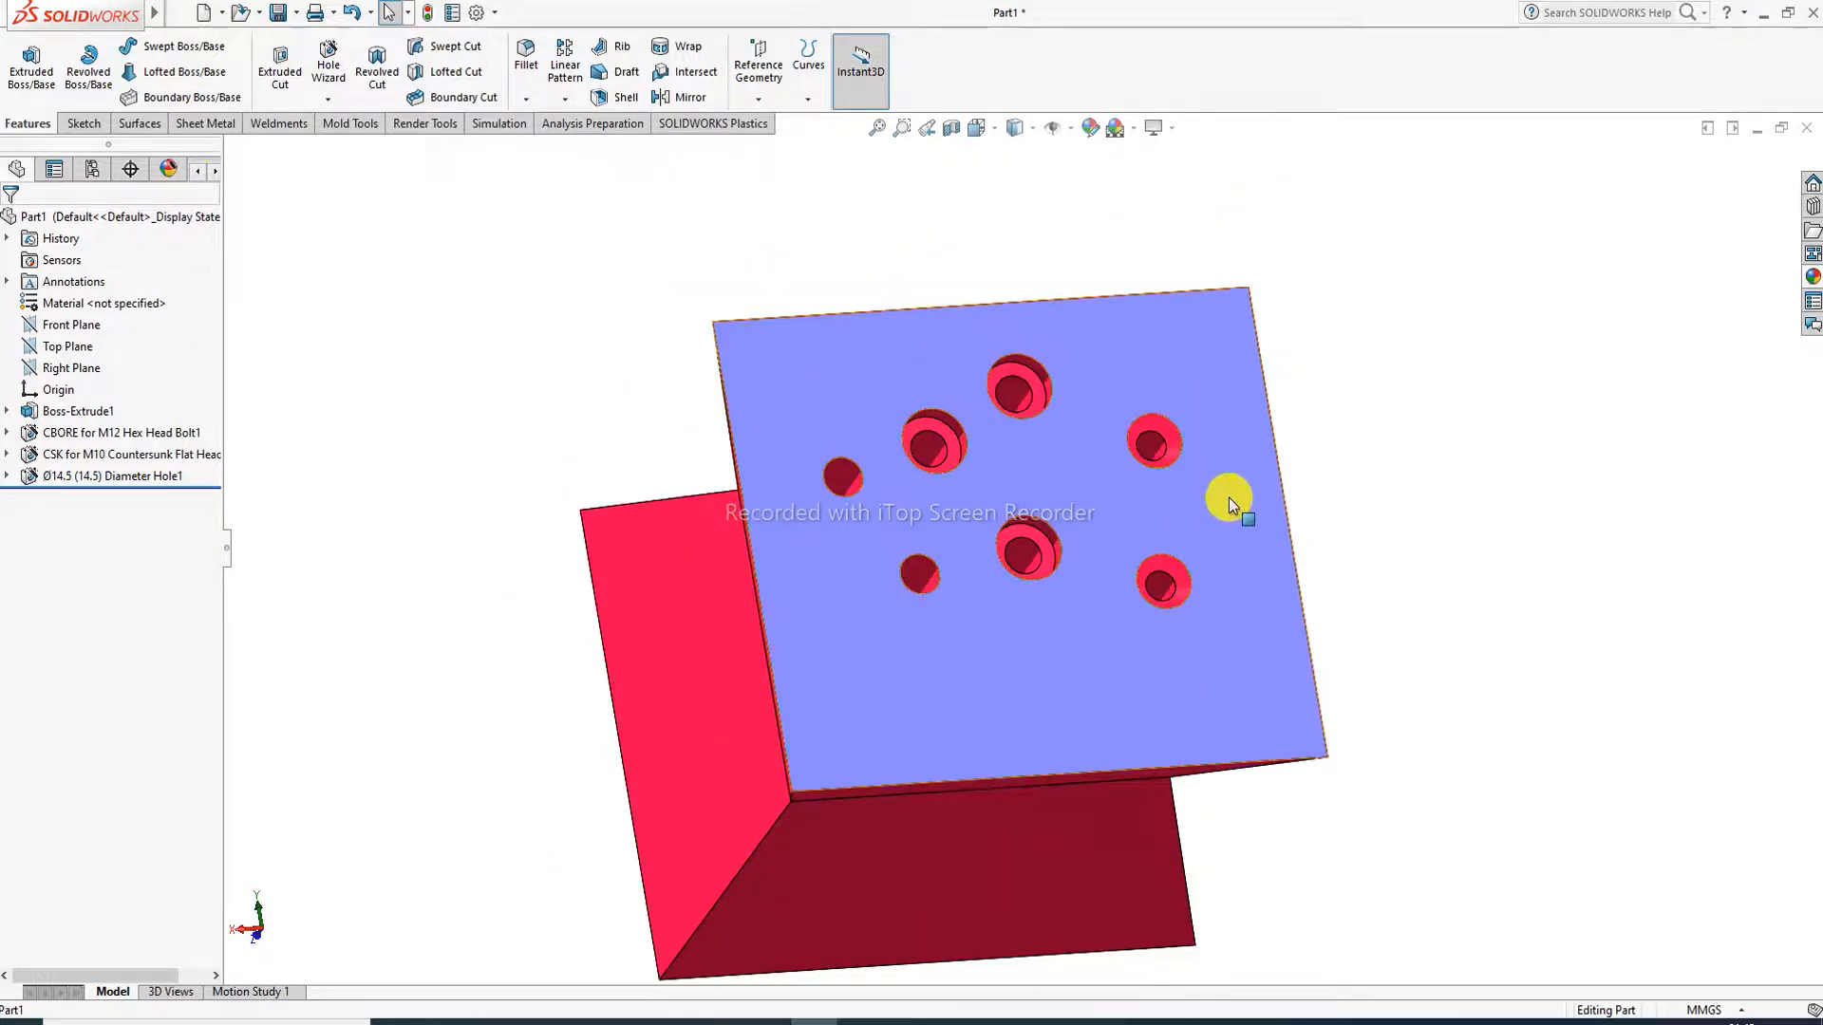
{"action": "middle_click_drag", "start_coordinate": [993, 683], "coordinate": [990, 622]}
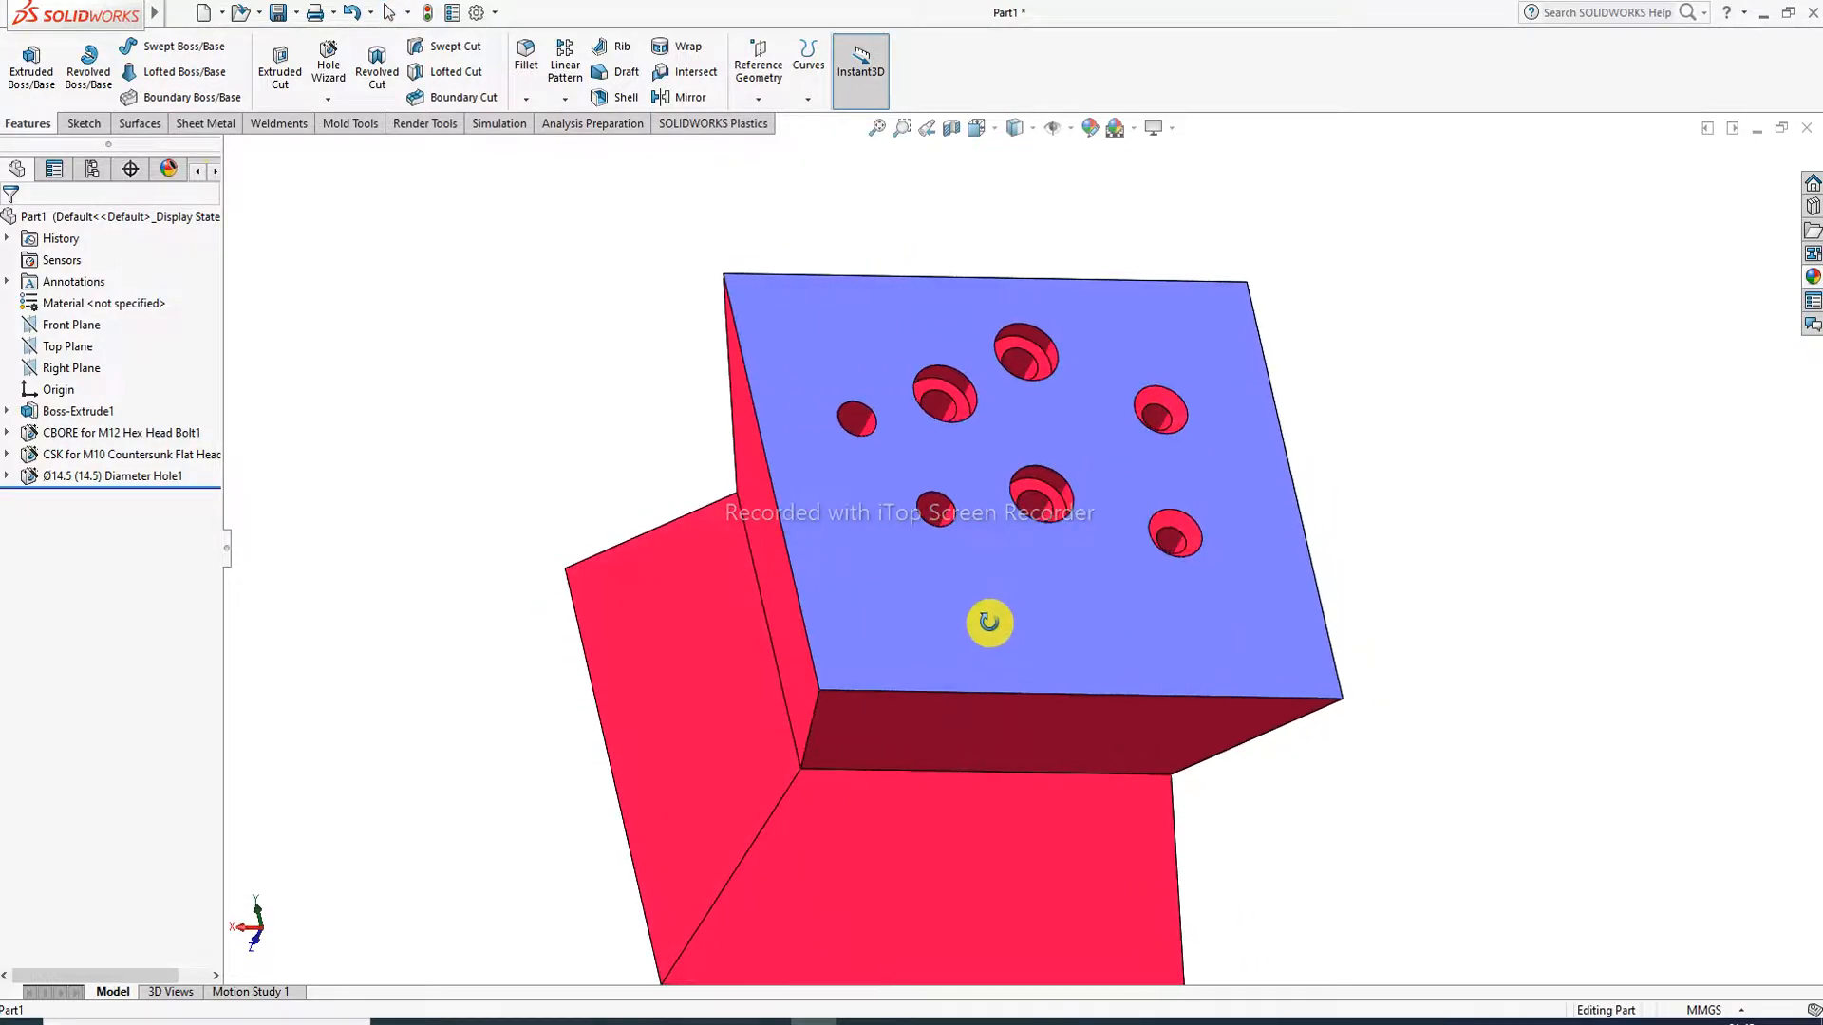
{"action": "scroll", "coordinate": [1062, 517], "scroll_direction": "down", "scroll_amount": 2}
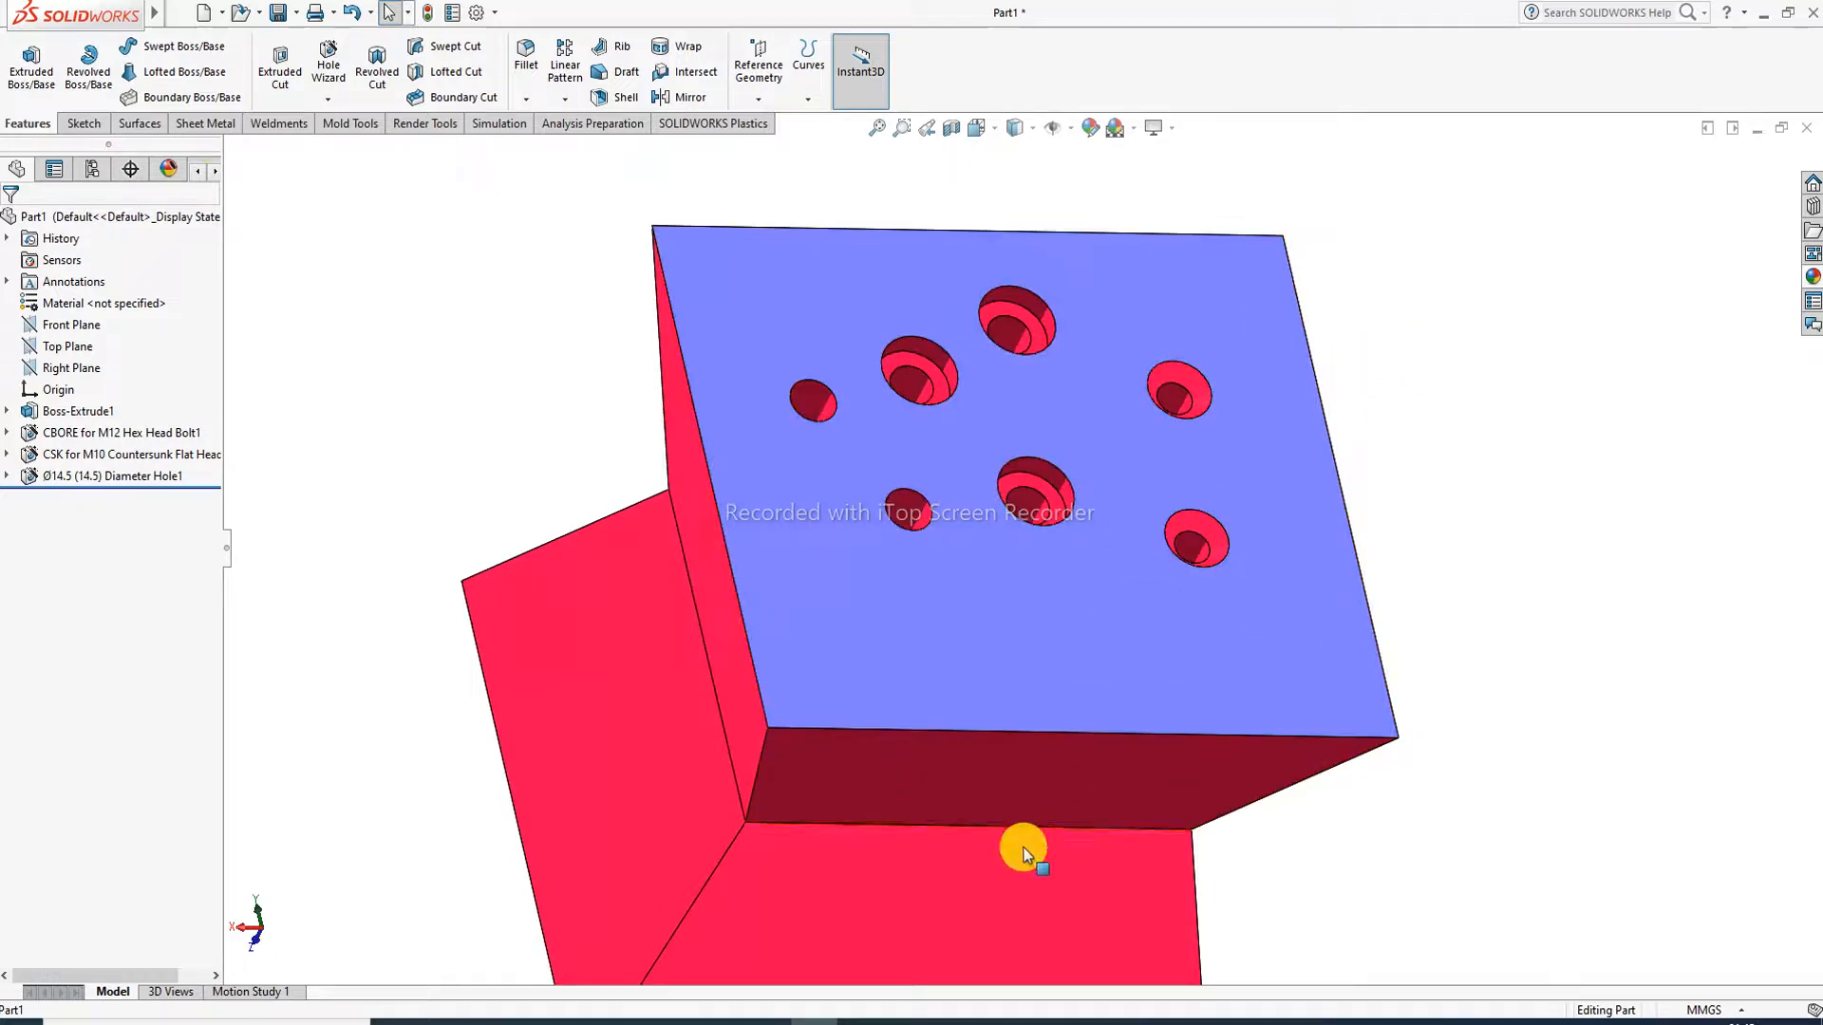
{"action": "scroll", "coordinate": [1024, 847], "scroll_direction": "up", "scroll_amount": 1}
{"action": "scroll", "coordinate": [1013, 873], "scroll_direction": "up", "scroll_amount": 2}
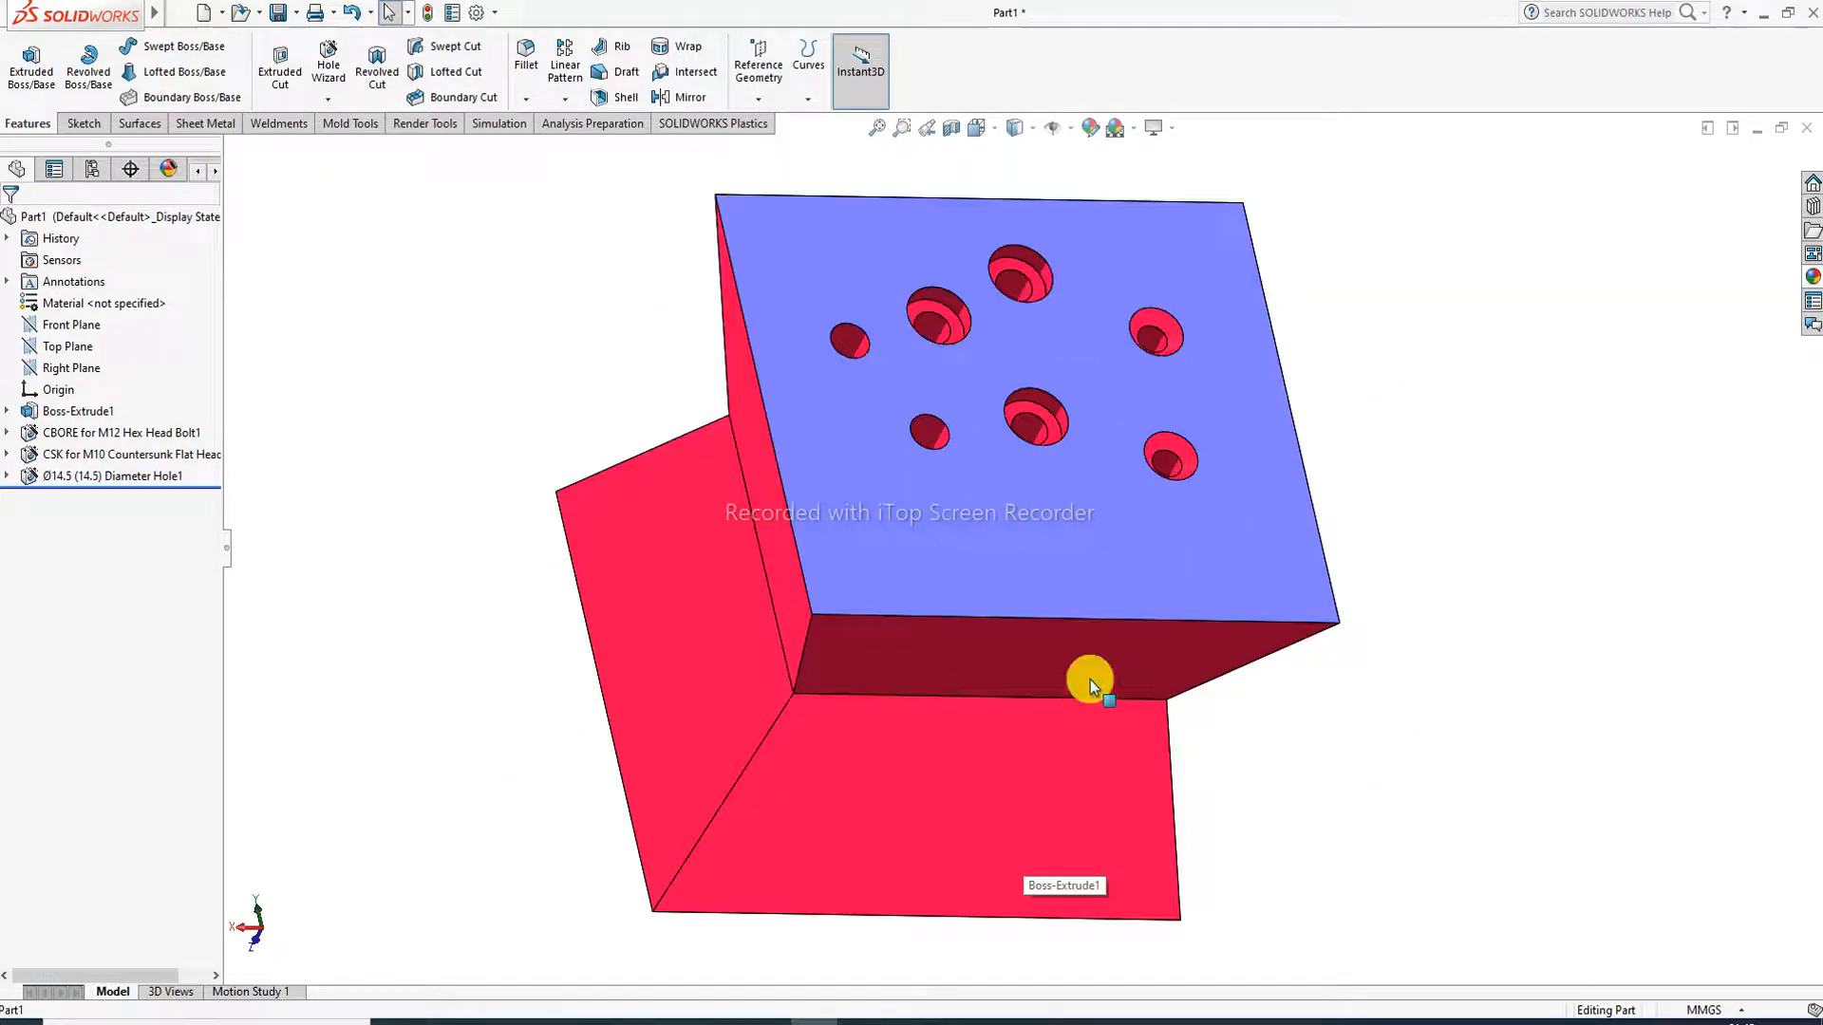